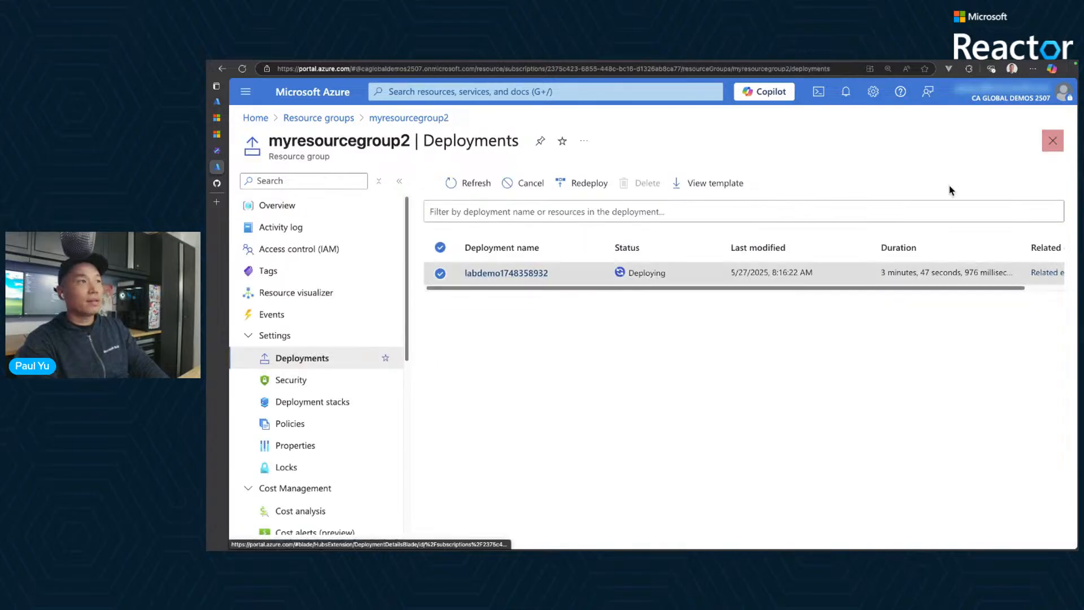
- Return to the overview of myresourcegroup2 and look through its list of resources
left_click(346, 211)
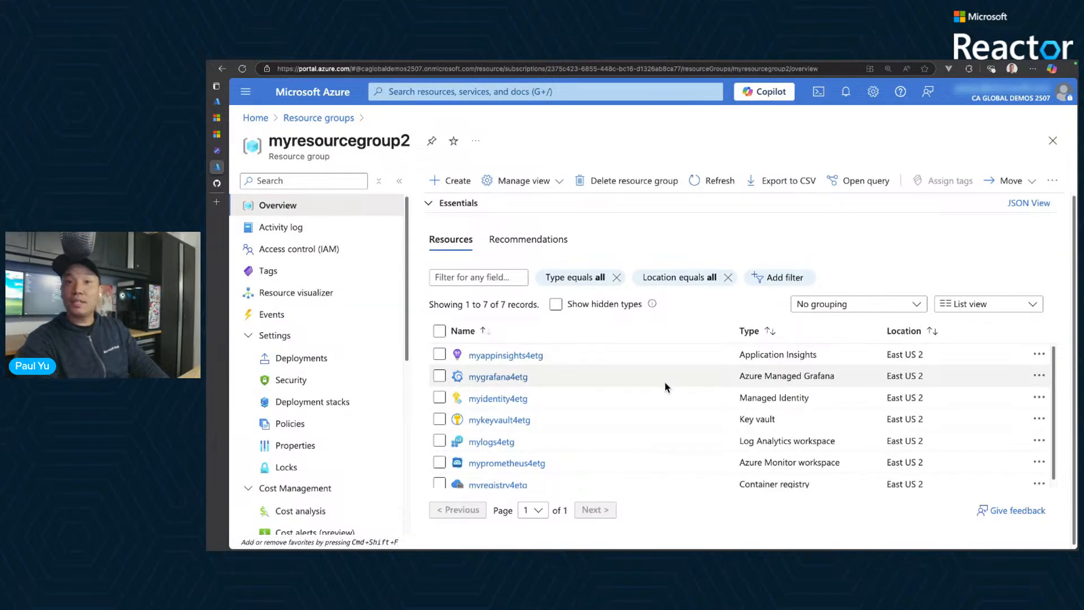
scroll(649, 383, "down", 1)
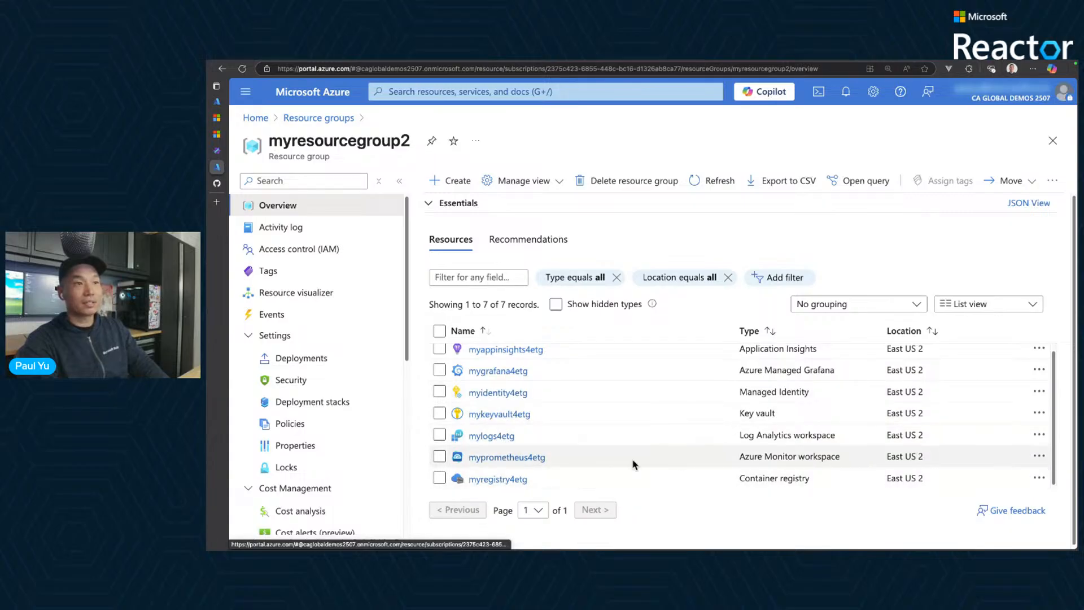
scroll(675, 458, "down", 1)
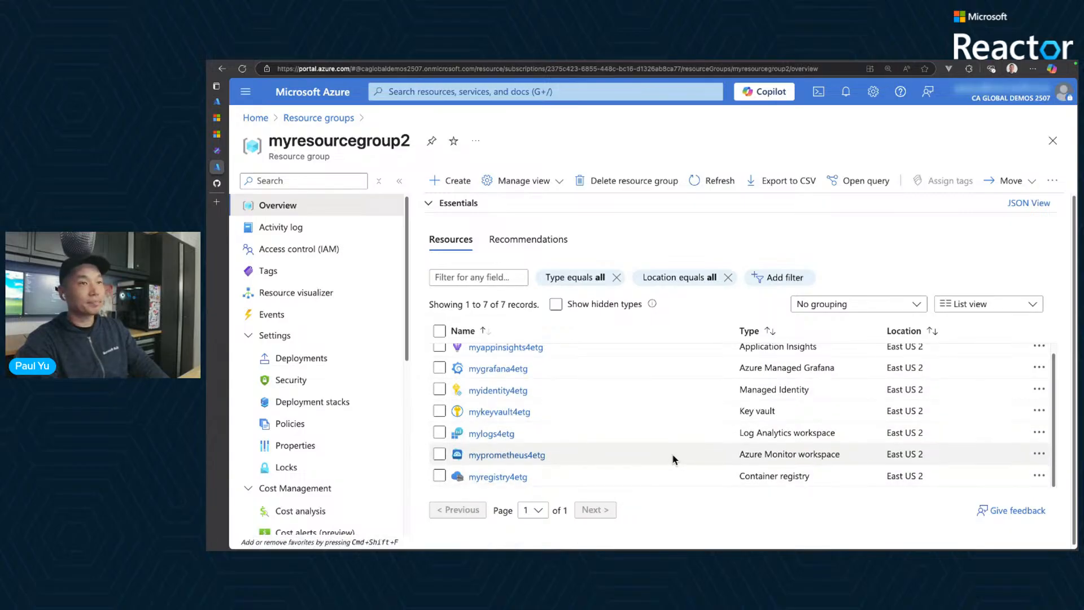
scroll(673, 458, "up", 1)
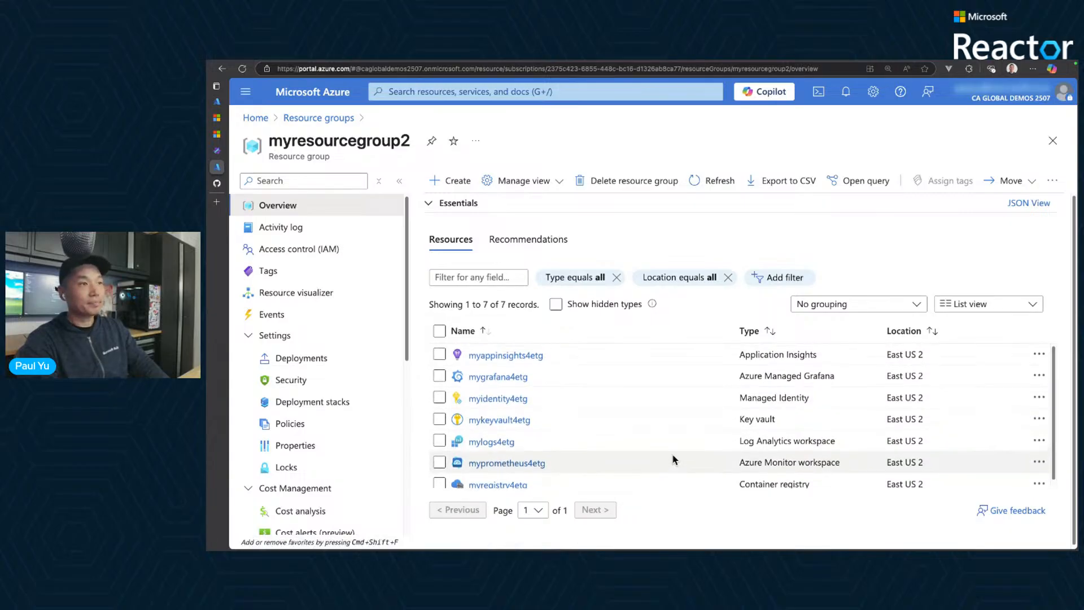
- Switch to the AKS Labs guide and review the Lab Environment Setup instructions for creating the resource group and deploying resources with the ARM template
left_click(226, 150)
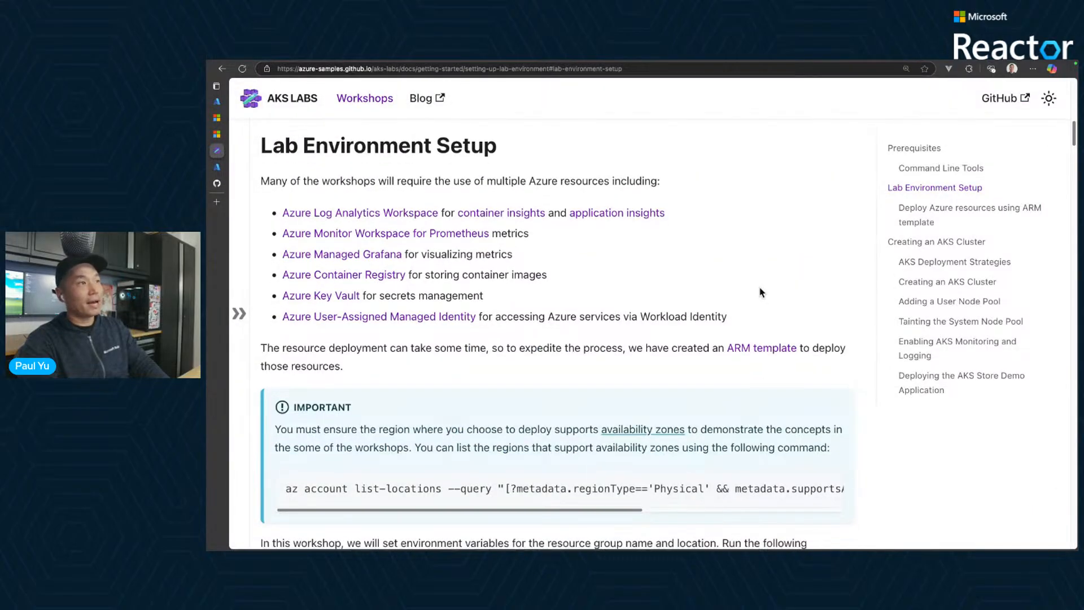
left_click_drag(484, 147, 421, 148)
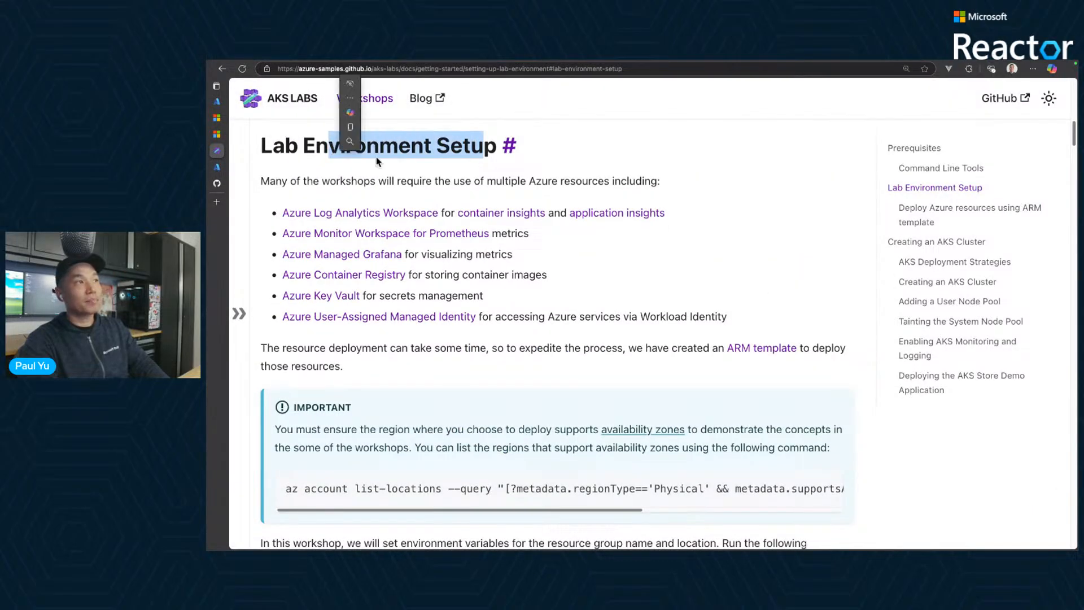
scroll(750, 272, "down", 8)
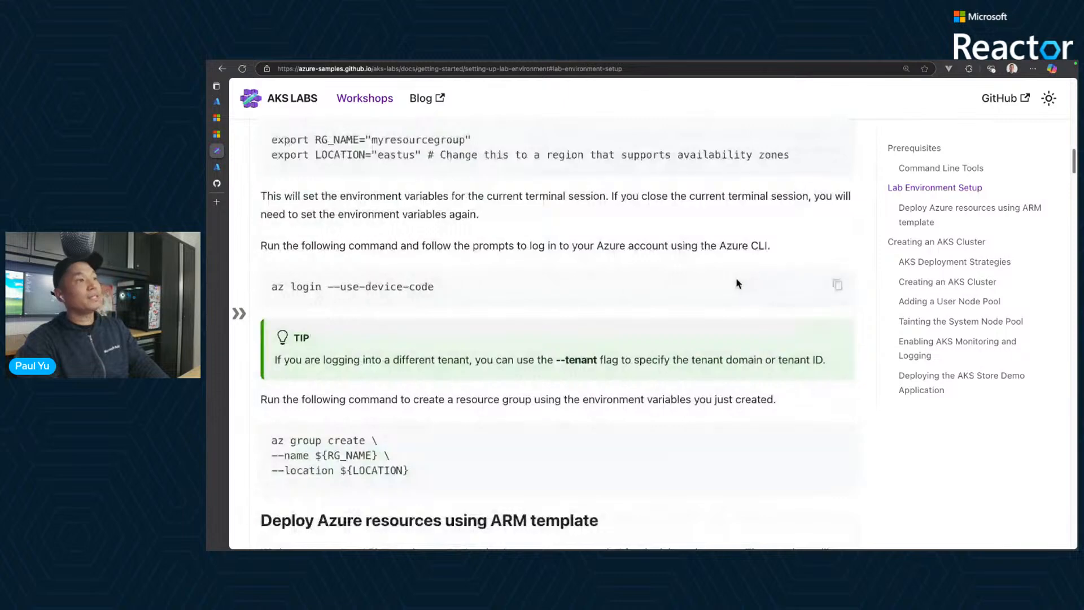
scroll(750, 272, "down", 4)
left_click_drag(315, 239, 436, 264)
scroll(609, 300, "down", 2)
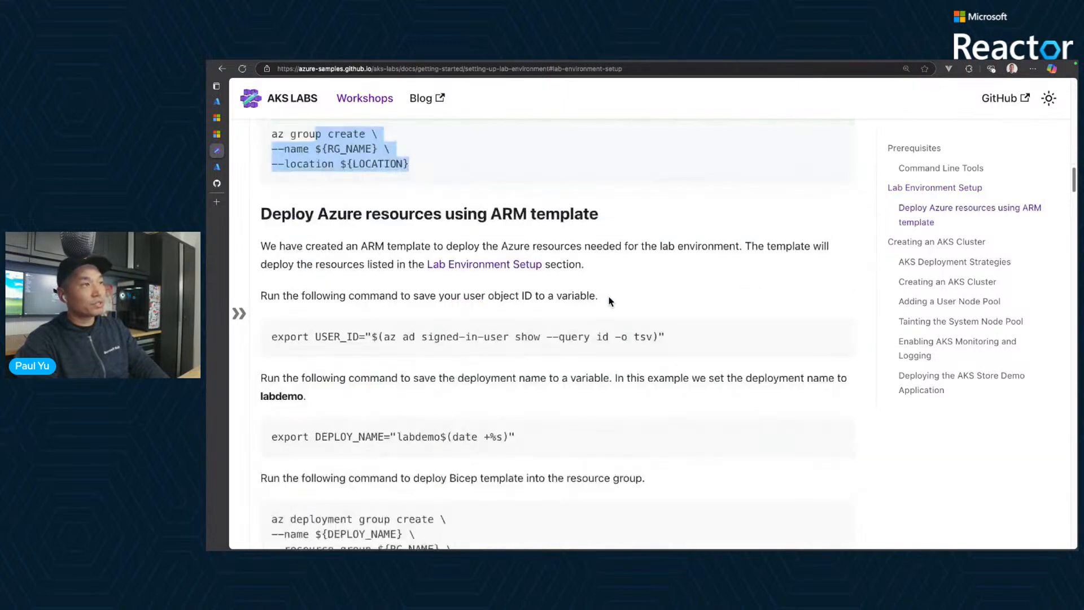
left_click_drag(527, 207, 389, 208)
scroll(637, 306, "down", 1)
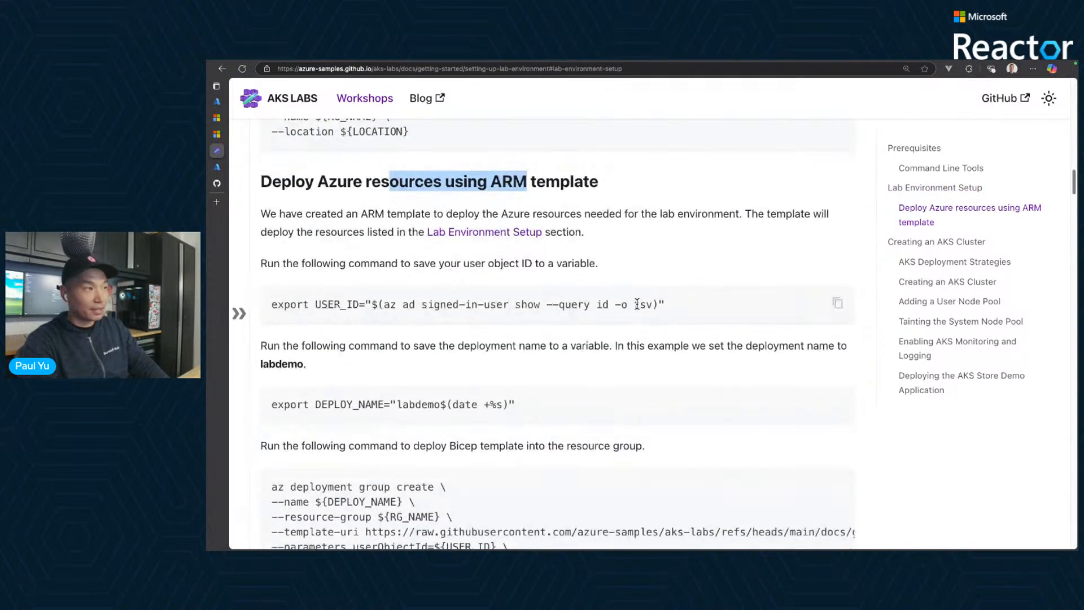
scroll(637, 305, "down", 6)
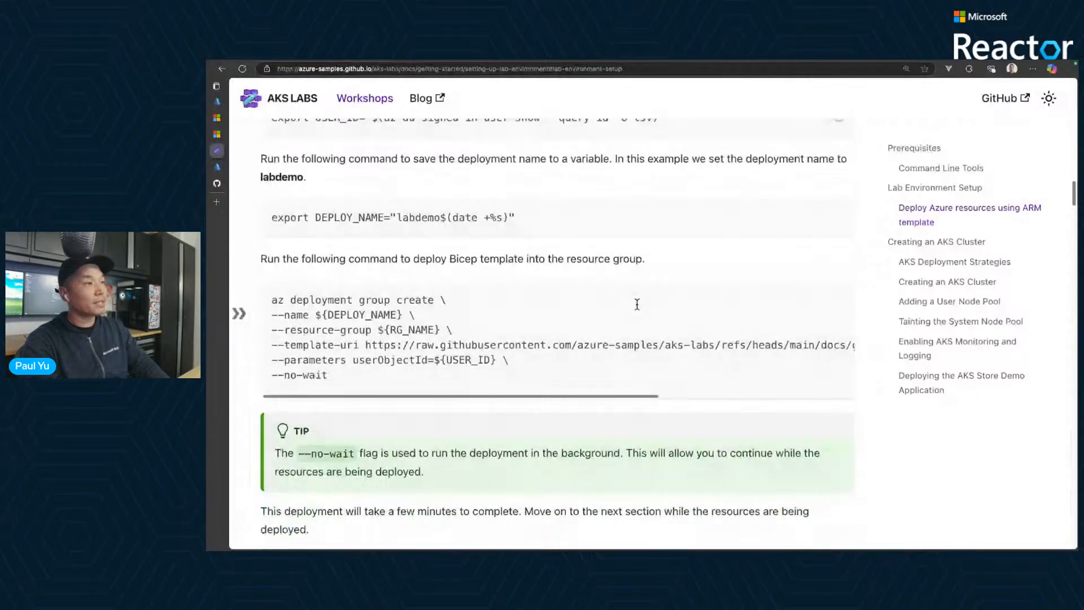
- Read the danger note under Creating an AKS Cluster about when that section can be skipped
scroll(582, 362, "down", 2)
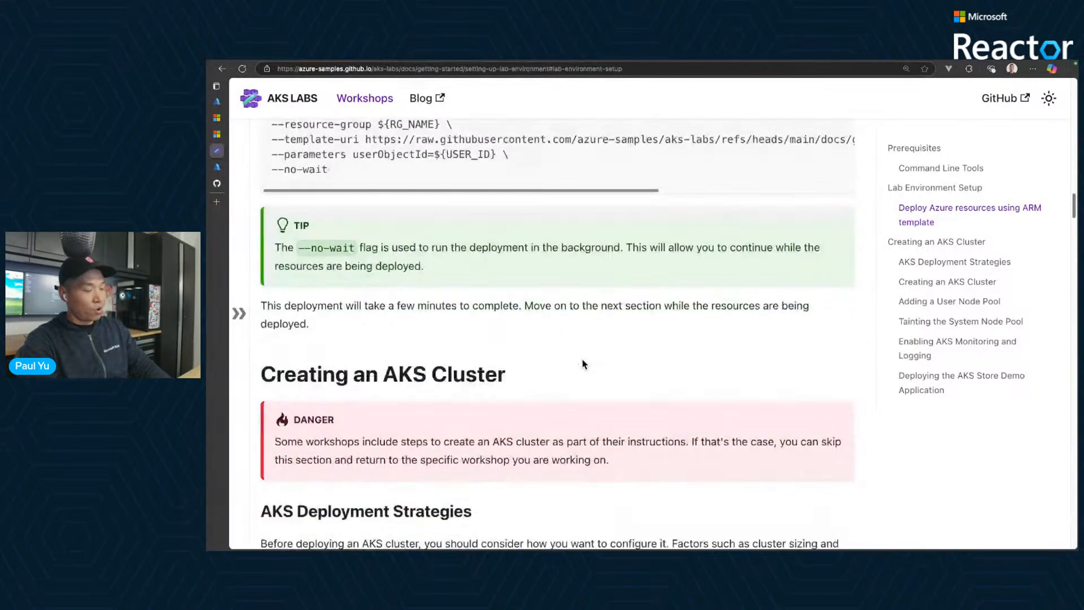
scroll(581, 362, "down", 1)
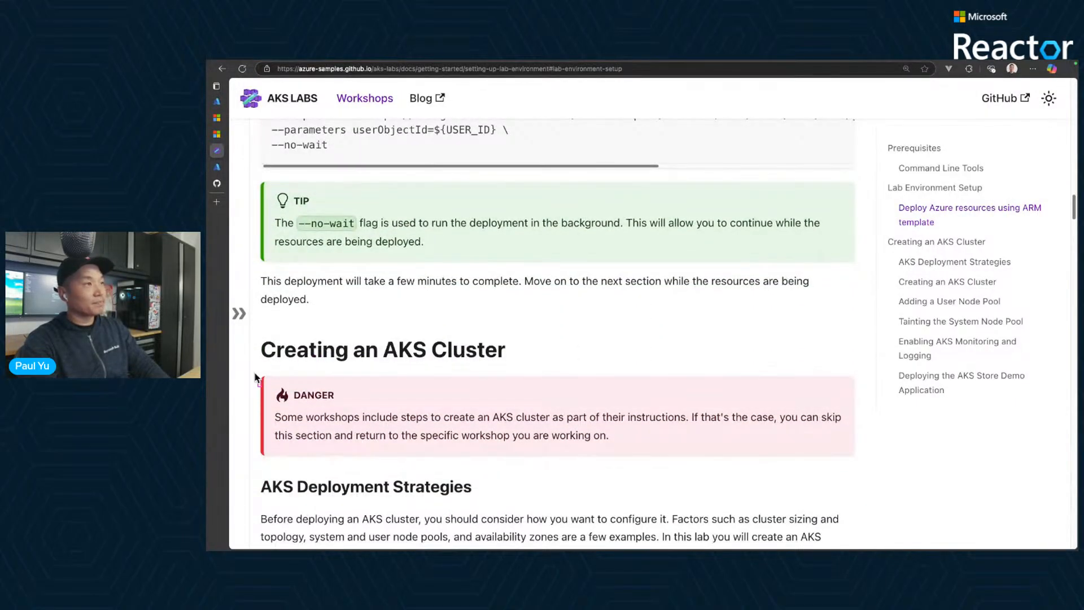
mouse_move(255, 370)
left_mouse_down()
mouse_move(446, 382)
mouse_move(874, 466)
left_mouse_up()
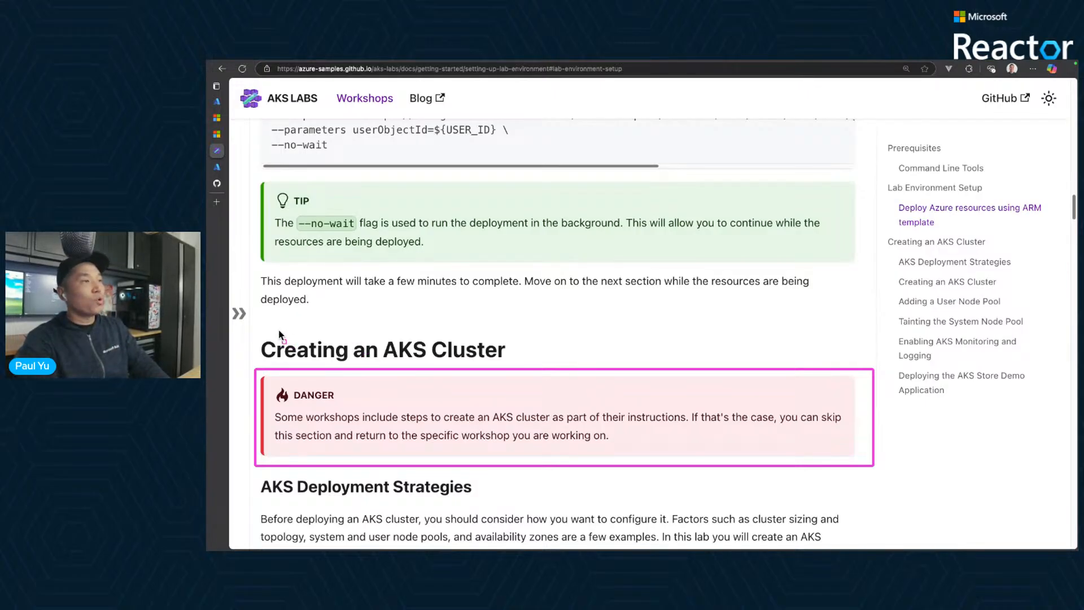
left_click_drag(277, 332, 447, 382)
left_click_drag(448, 332, 324, 382)
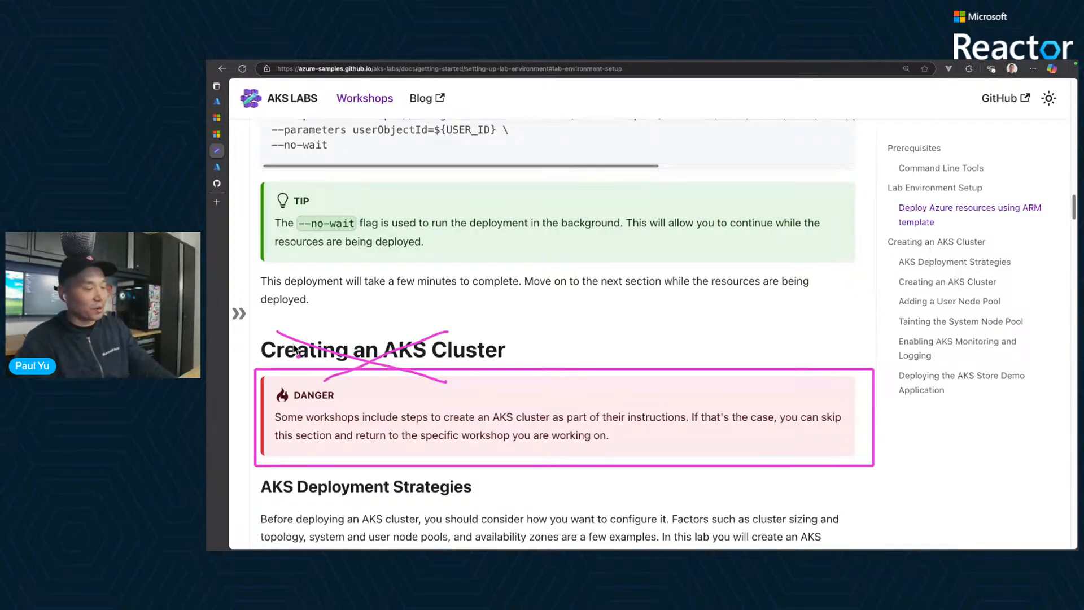
key("Escape")
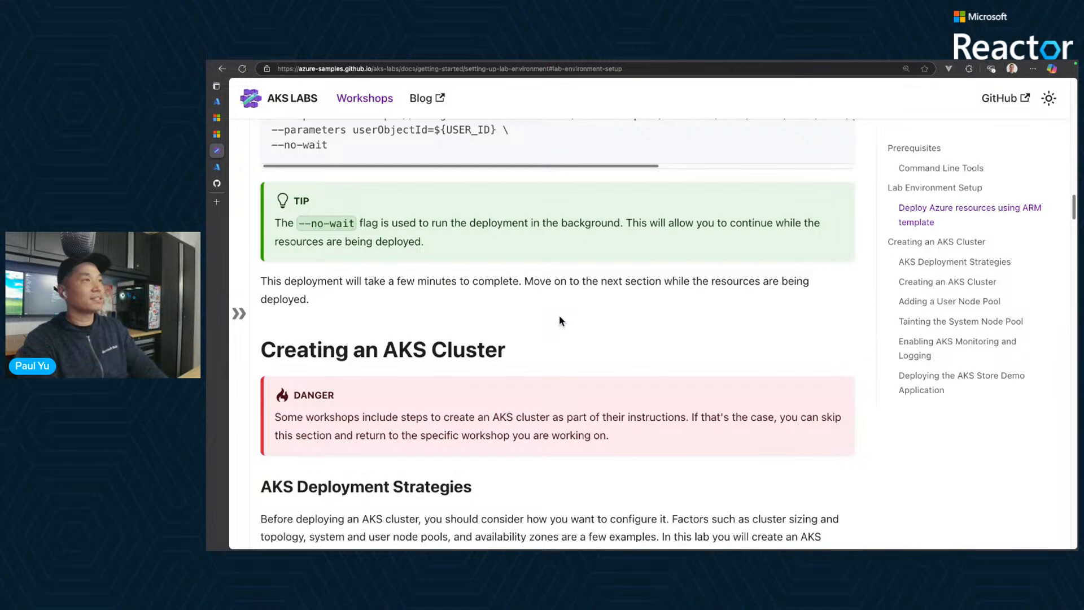
- Return to the AKS Automatic workshop page and copy the commands that create the Azure CosmosDB account and the MongoDB database and collection
left_click(223, 69)
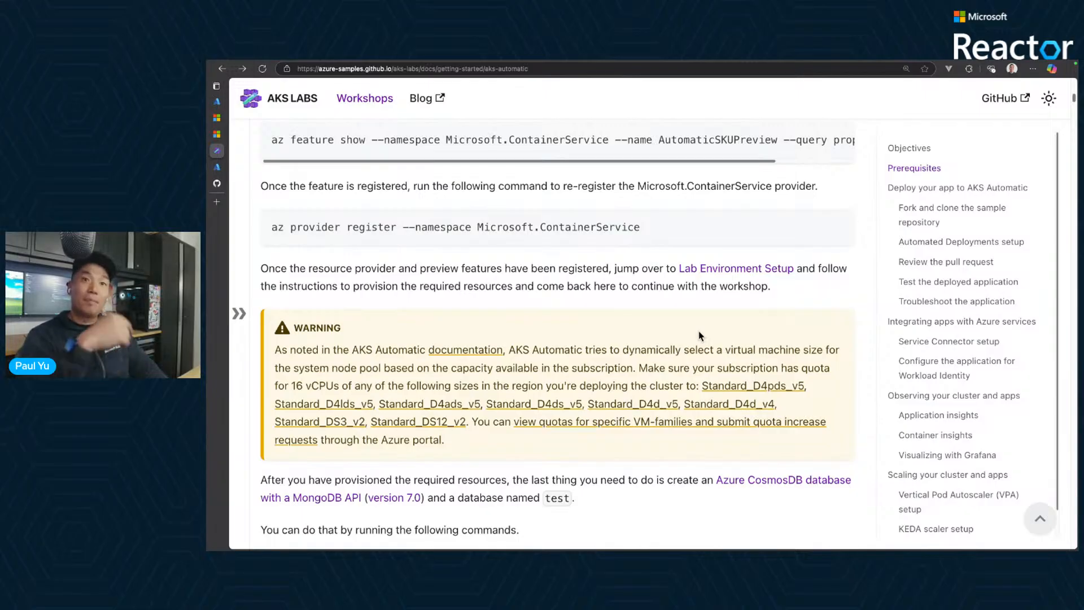
scroll(700, 317, "down", 2)
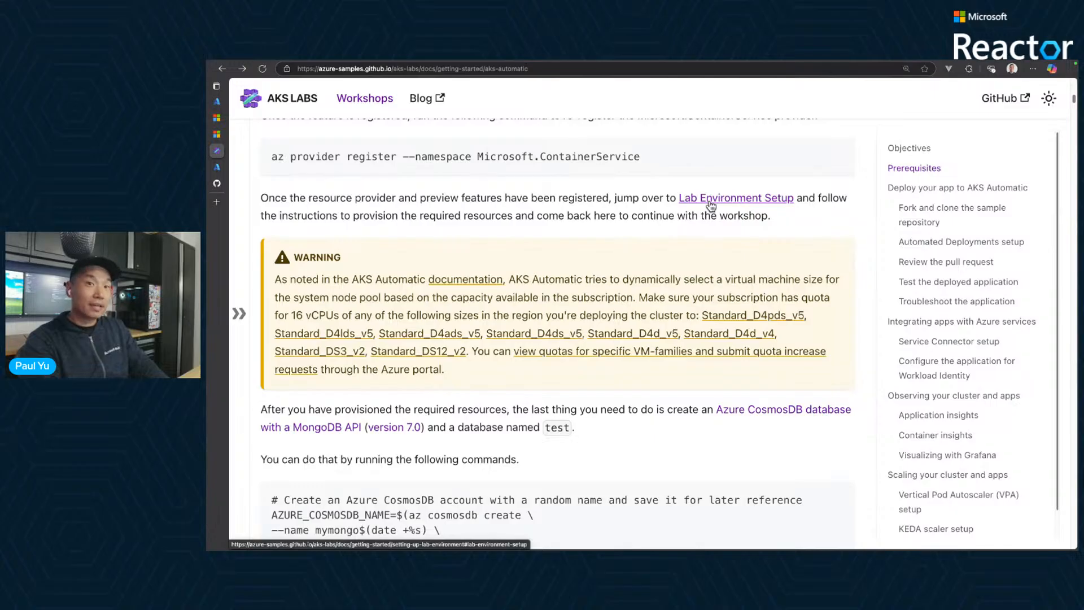
scroll(714, 305, "down", 1)
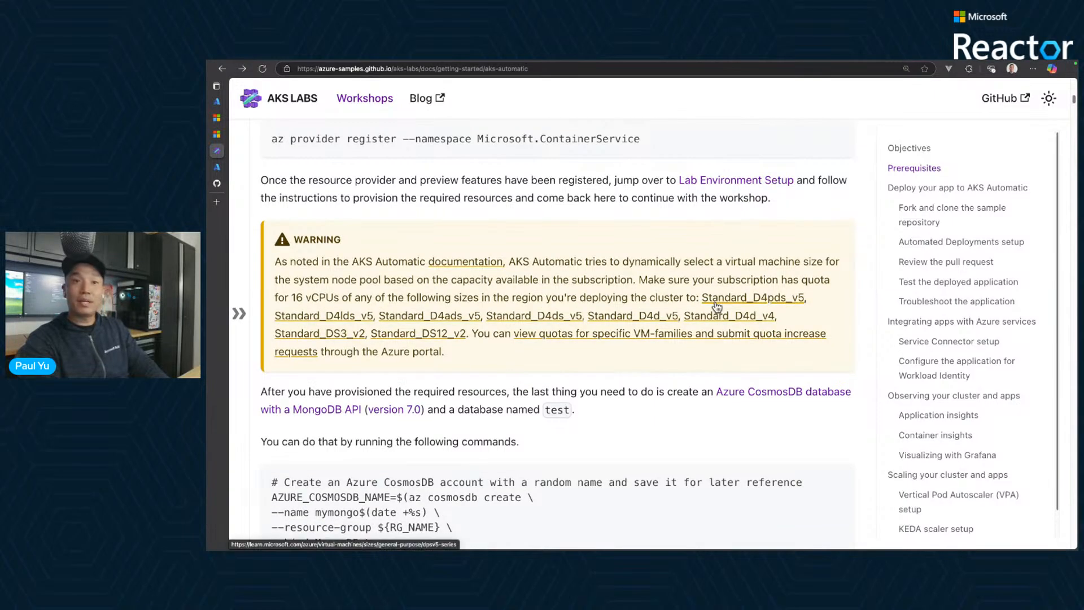
scroll(716, 307, "down", 4)
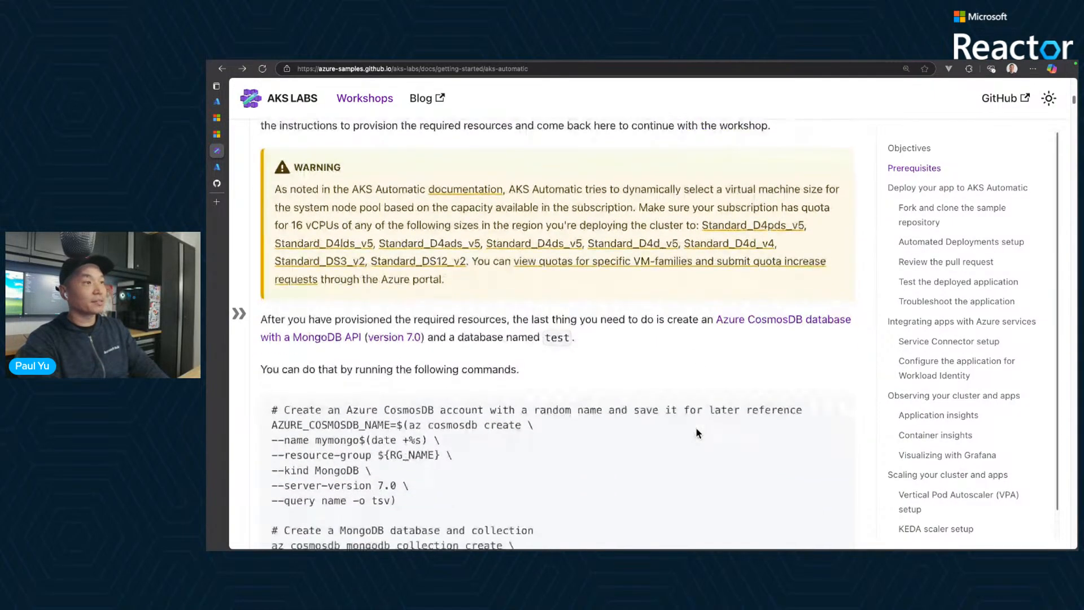
scroll(696, 429, "down", 6)
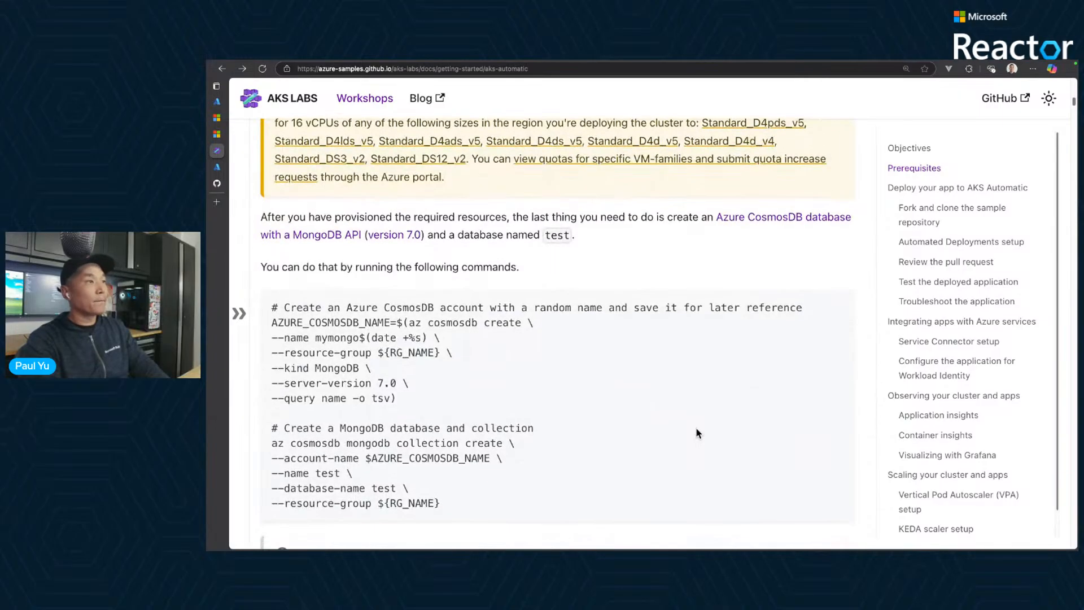
scroll(697, 432, "down", 1)
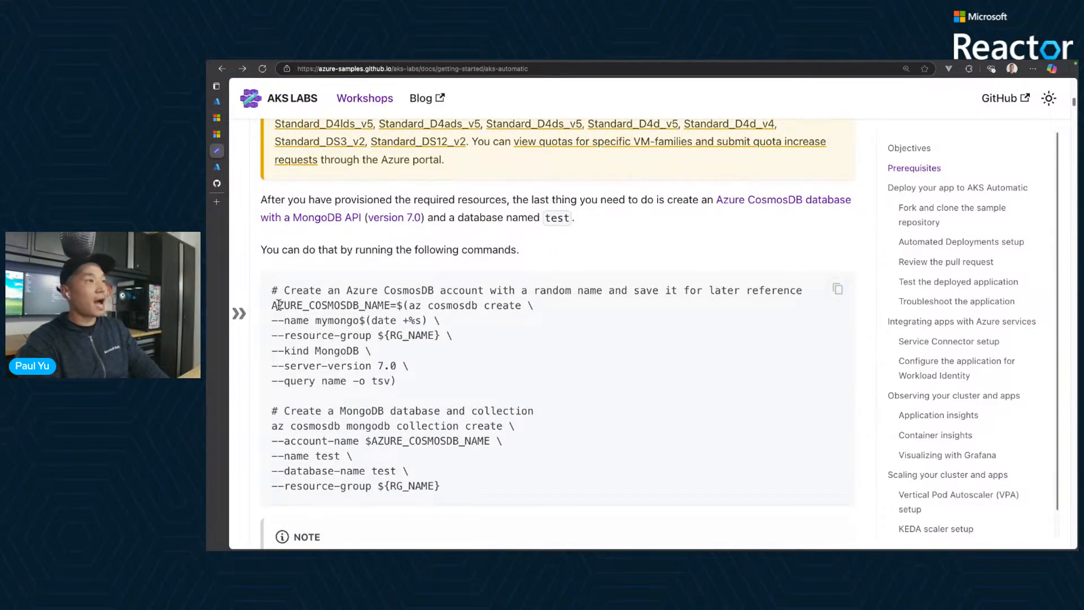
left_click_drag(279, 305, 387, 306)
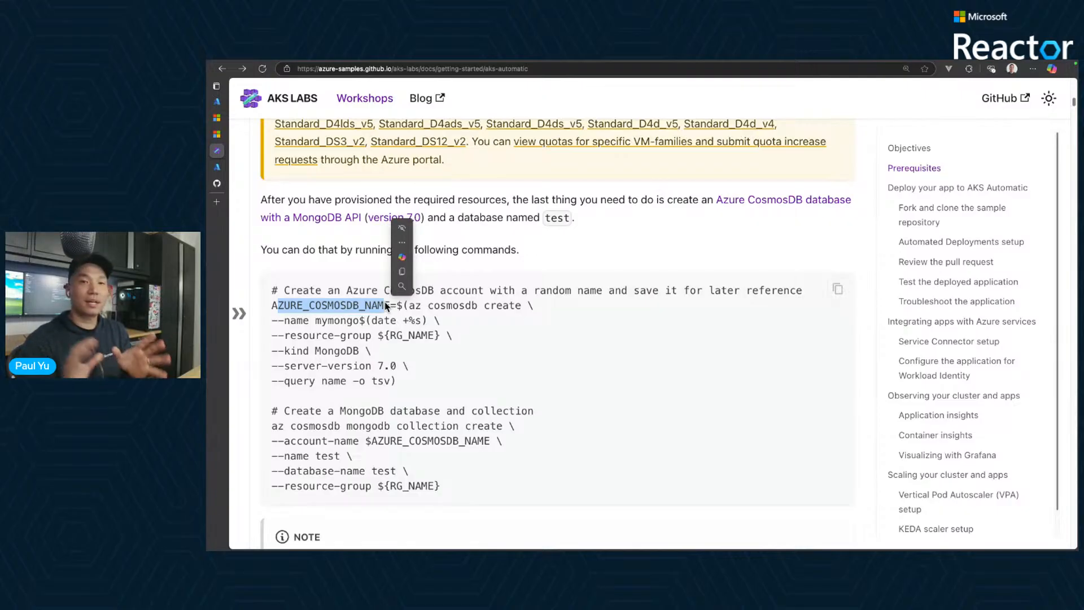
left_click(406, 381)
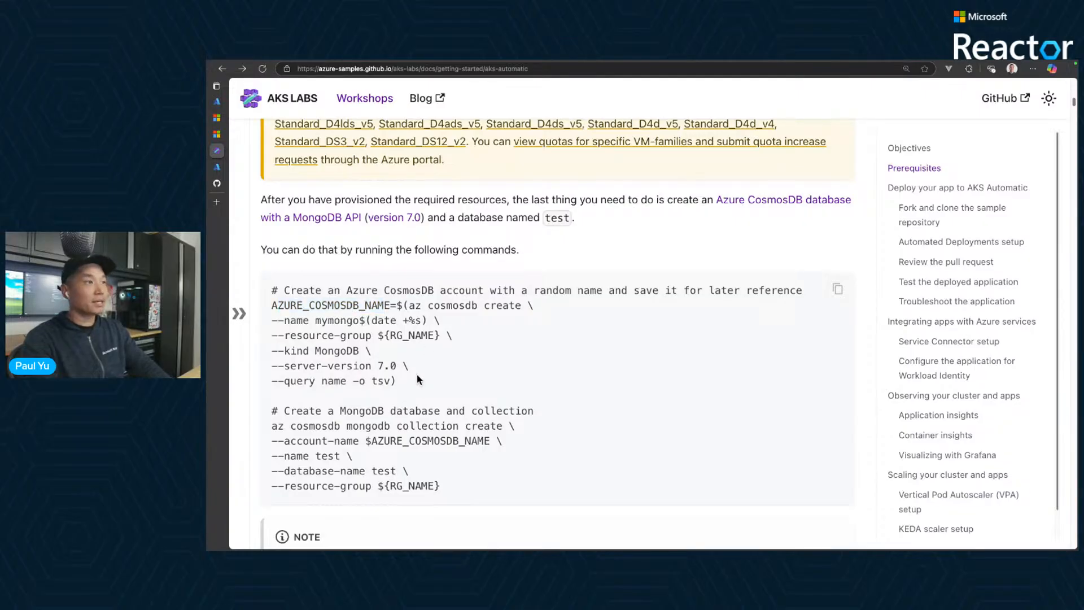
left_click(839, 291)
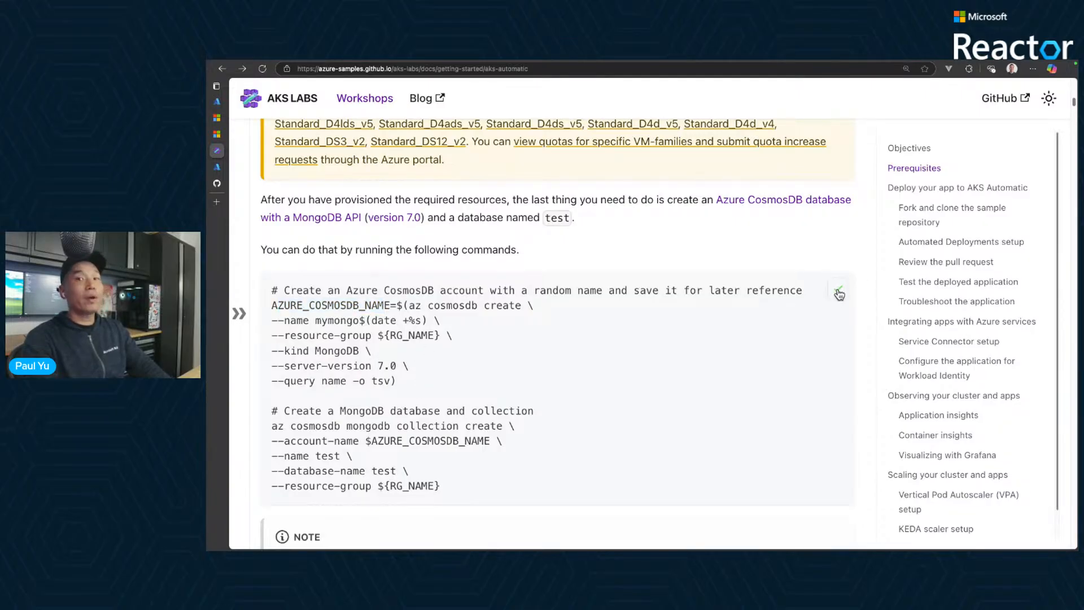
- Switch to the Azure portal, open a Cloud Shell session and print the RG_NAME variable with echo $RG_NAME
left_click(219, 170)
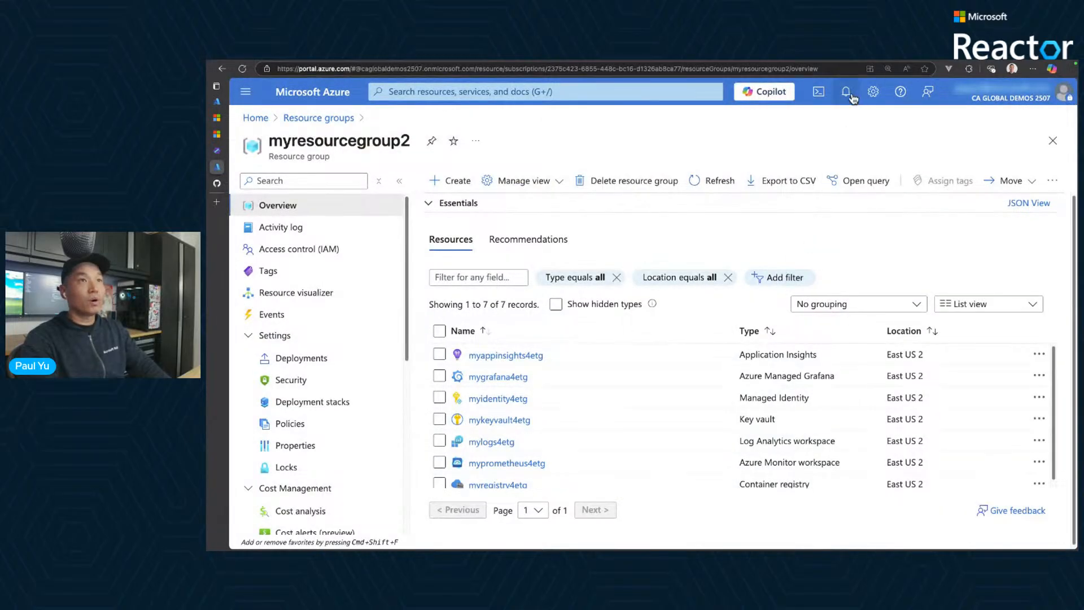
left_click(818, 93)
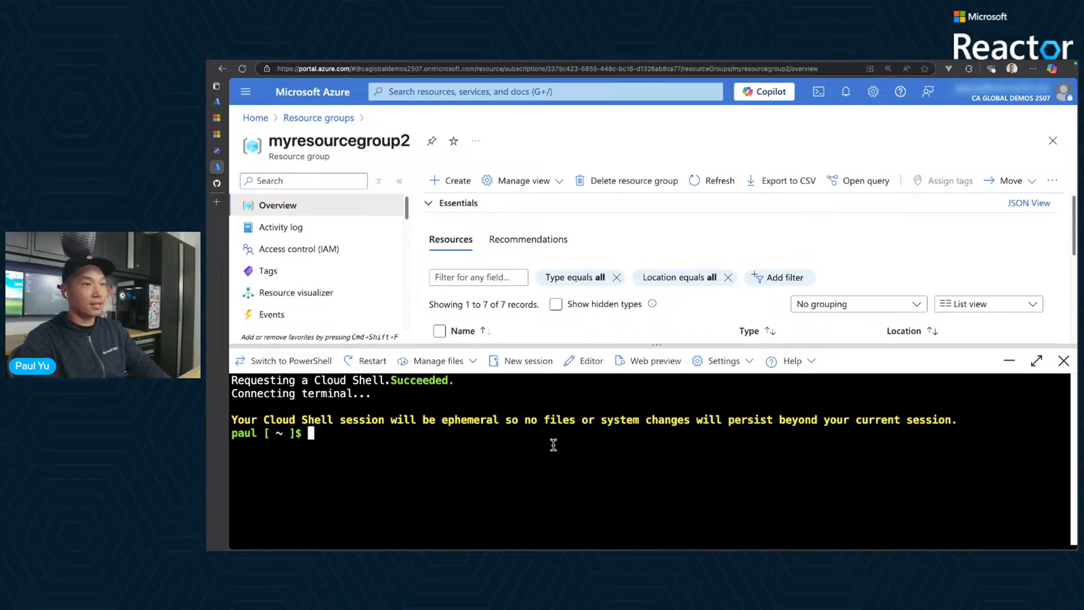
type("echo ")
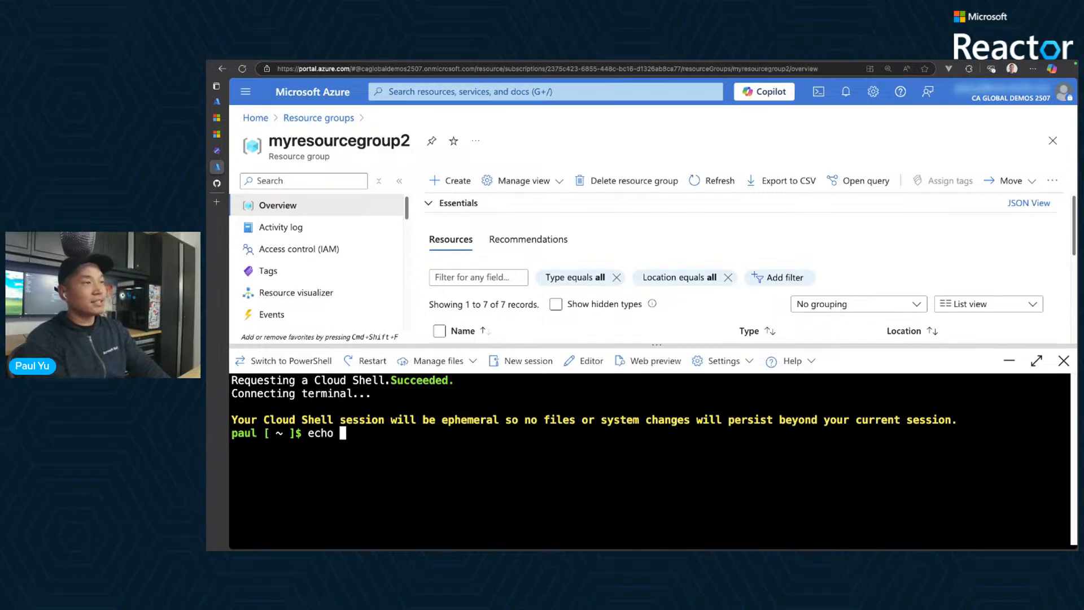
type("$RG_NAME")
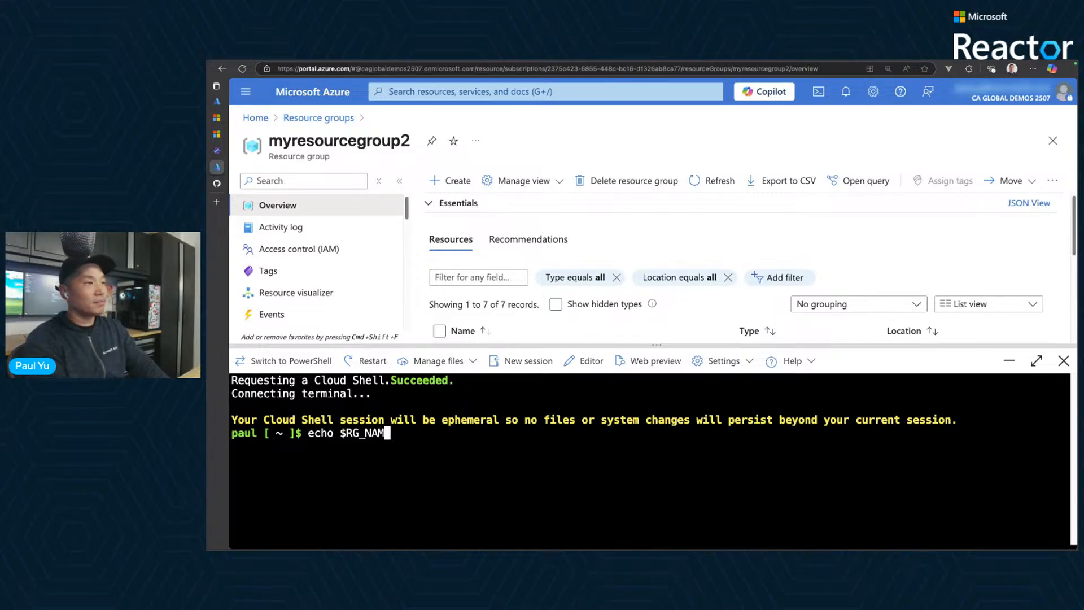
key("Return")
- Set the shell variable RG_NAME to myresourcegroup2
type("R")
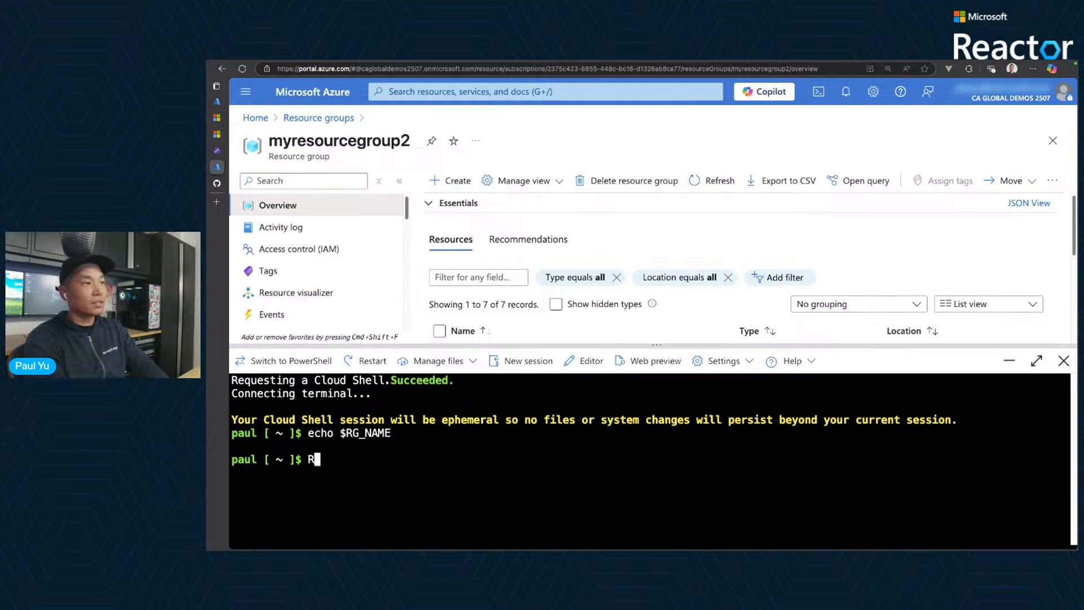
type("G_NAME")
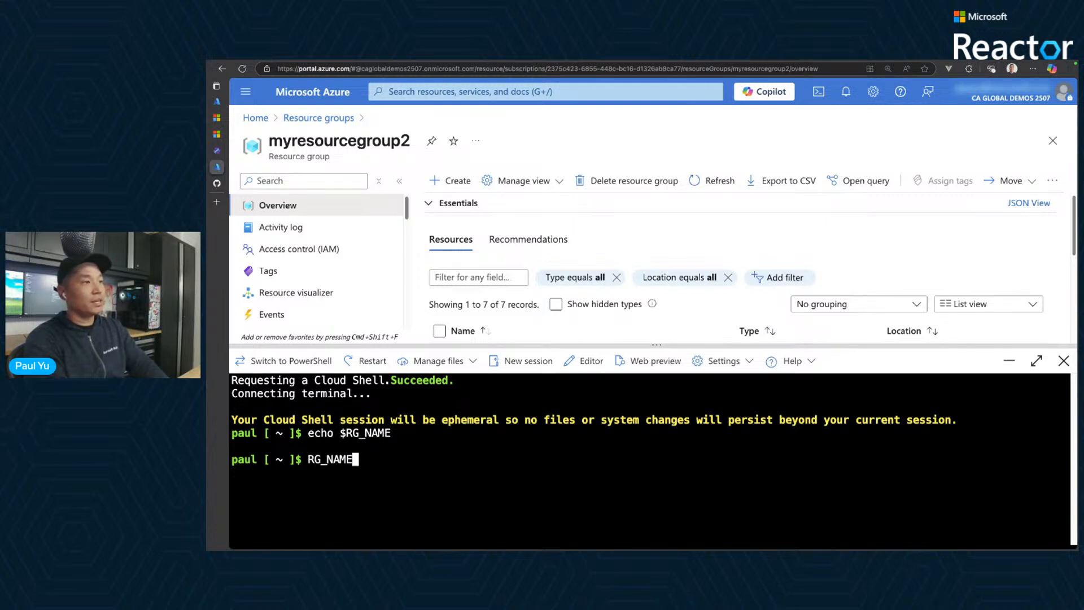
type("=myresource")
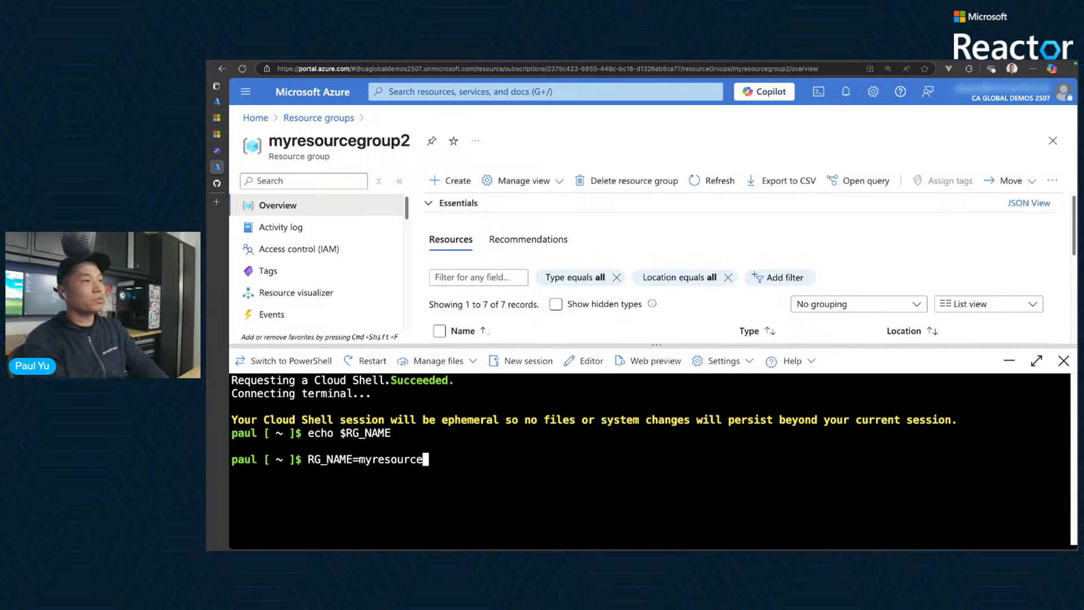
type("group2")
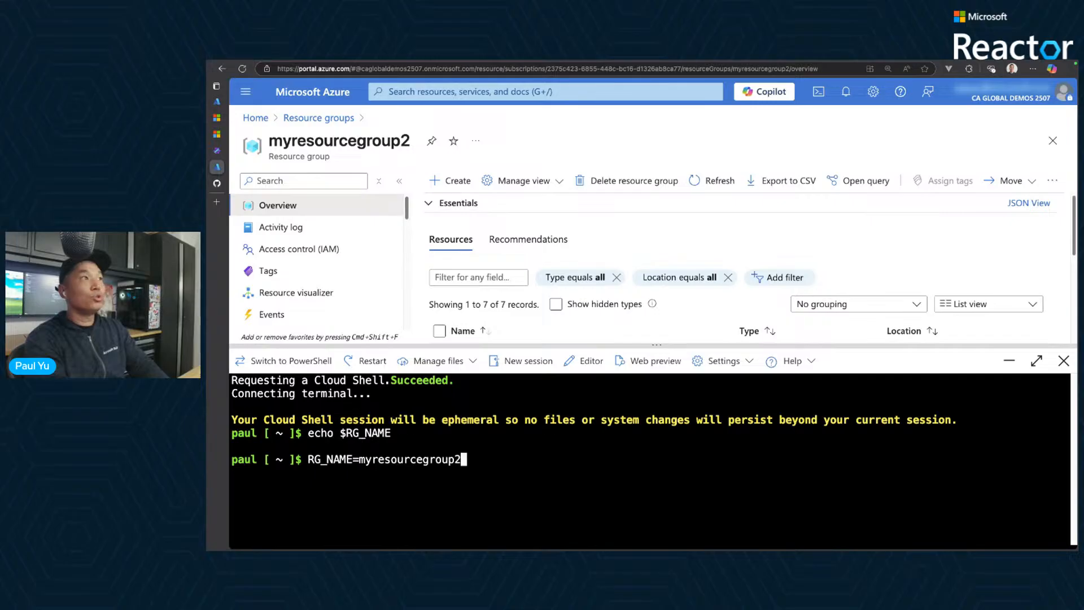
key("Return")
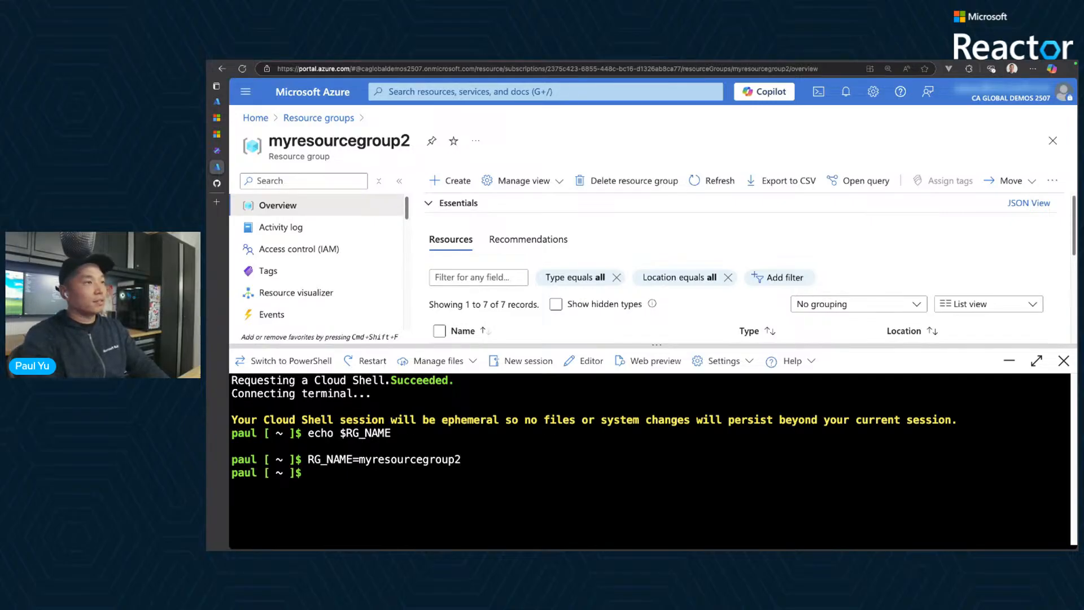
- Rerun echo $RG_NAME to check the variable and clear the terminal
key("Up")
key("Up")
key("Return")
type("clear")
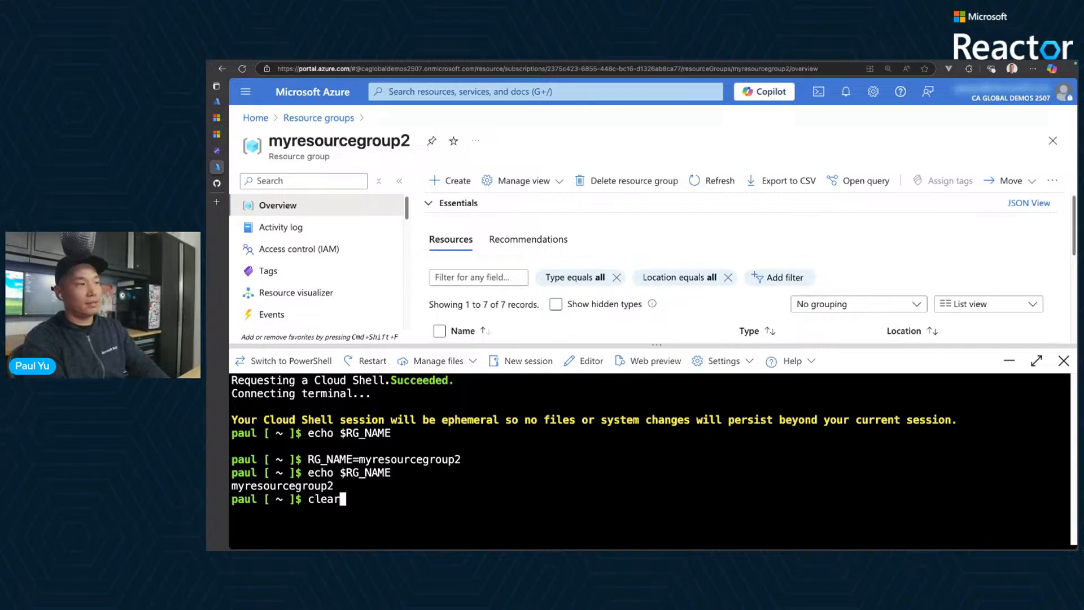
key("Return")
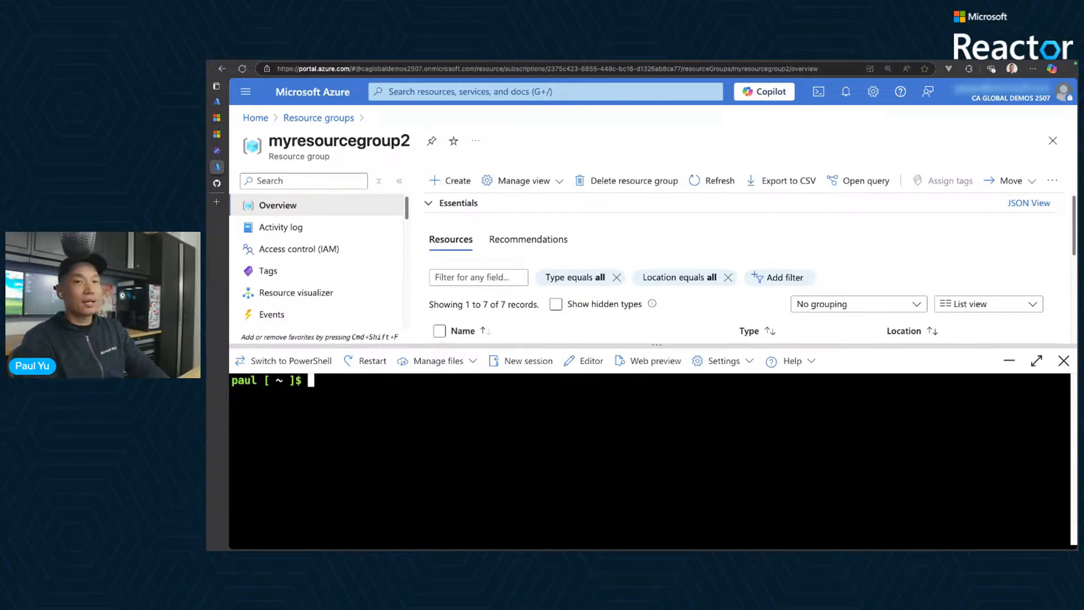
- Paste and run the copied commands that create a MongoDB 7.0 CosmosDB account with the database test and collection test in ${RG_NAME}
key("super+v")
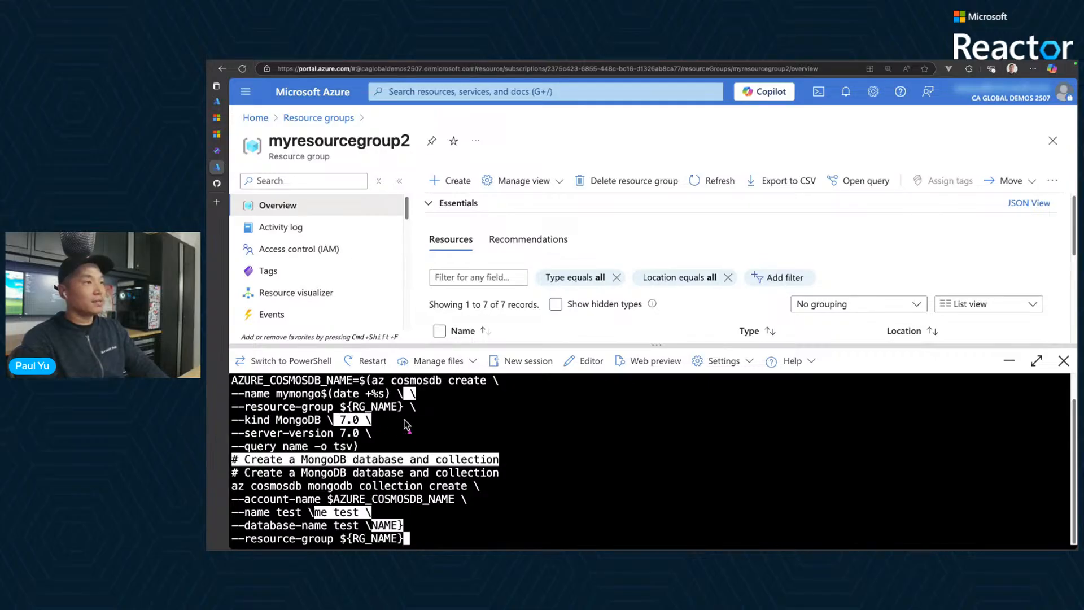
left_click_drag(405, 420, 365, 420)
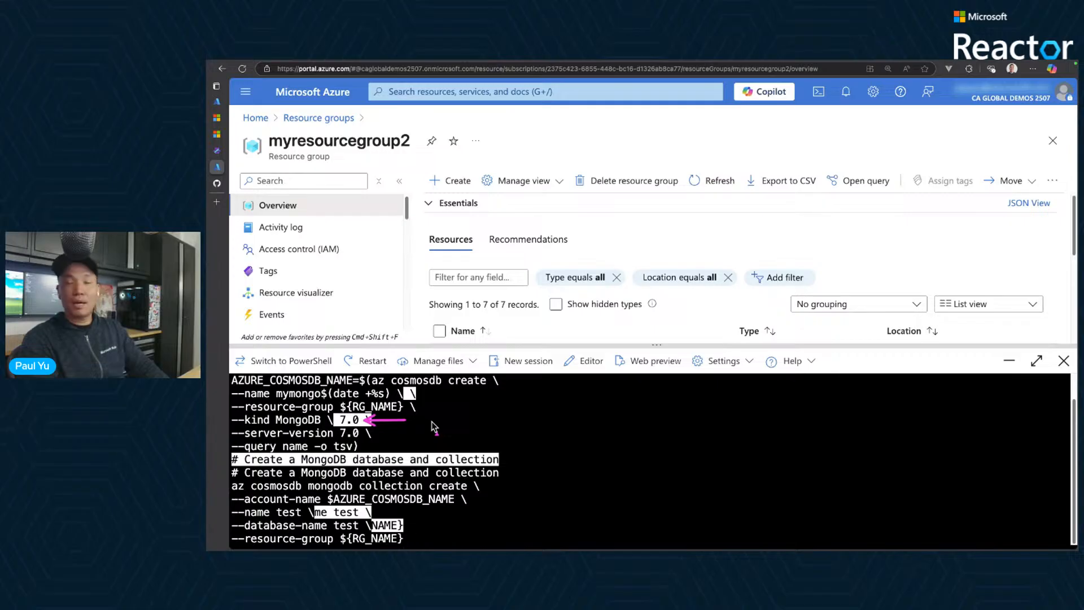
left_click_drag(404, 432, 367, 433)
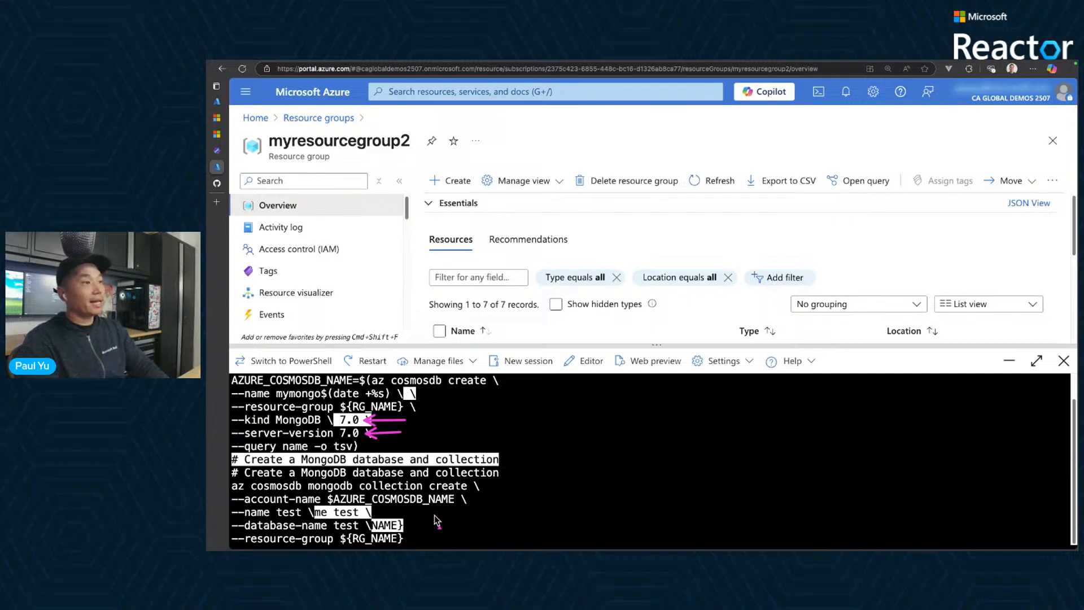
left_click_drag(418, 516, 363, 525)
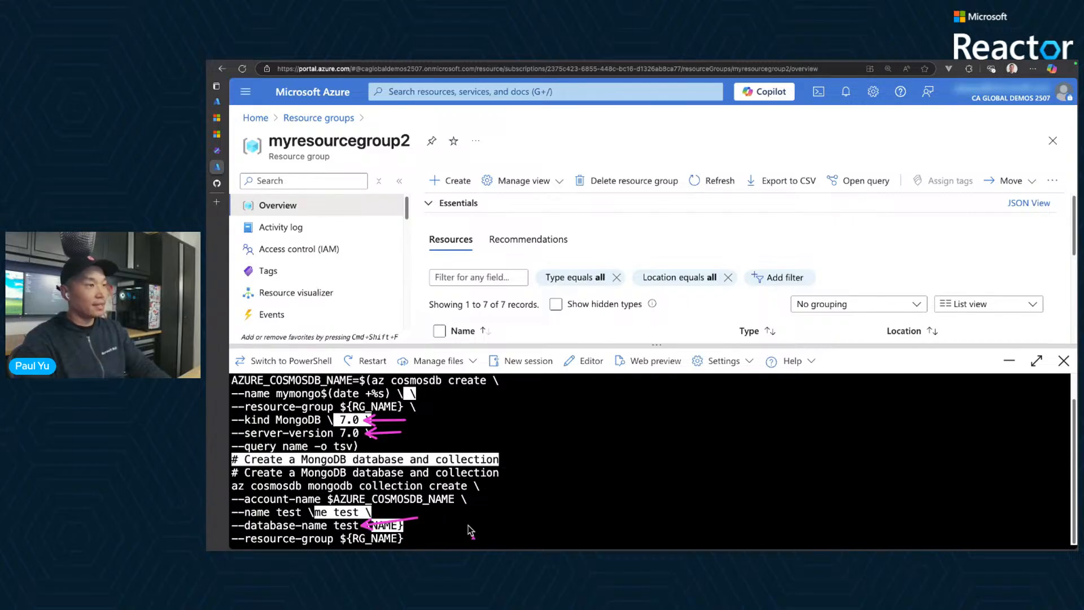
key("Escape")
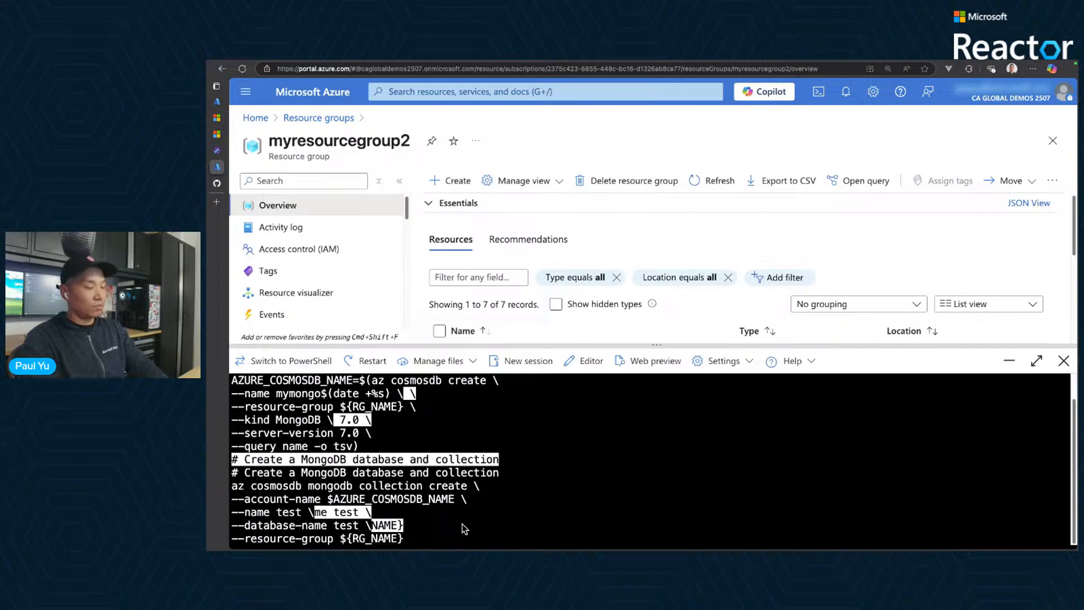
key("Return")
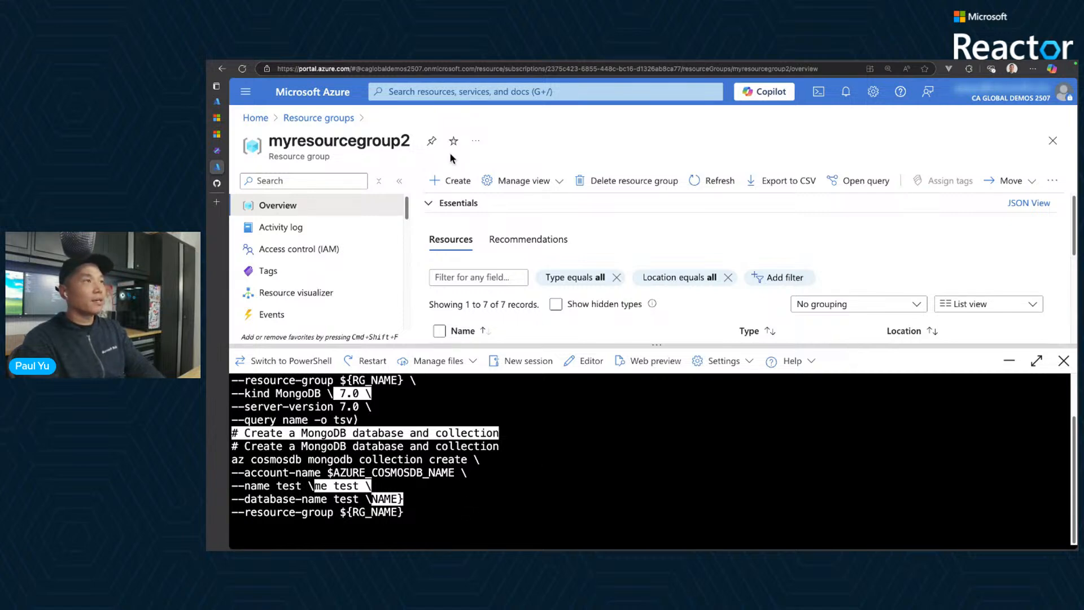
- Return to the AKS Automatic workshop page and read the notes that follow the CosmosDB commands in the prerequisites
left_click(217, 150)
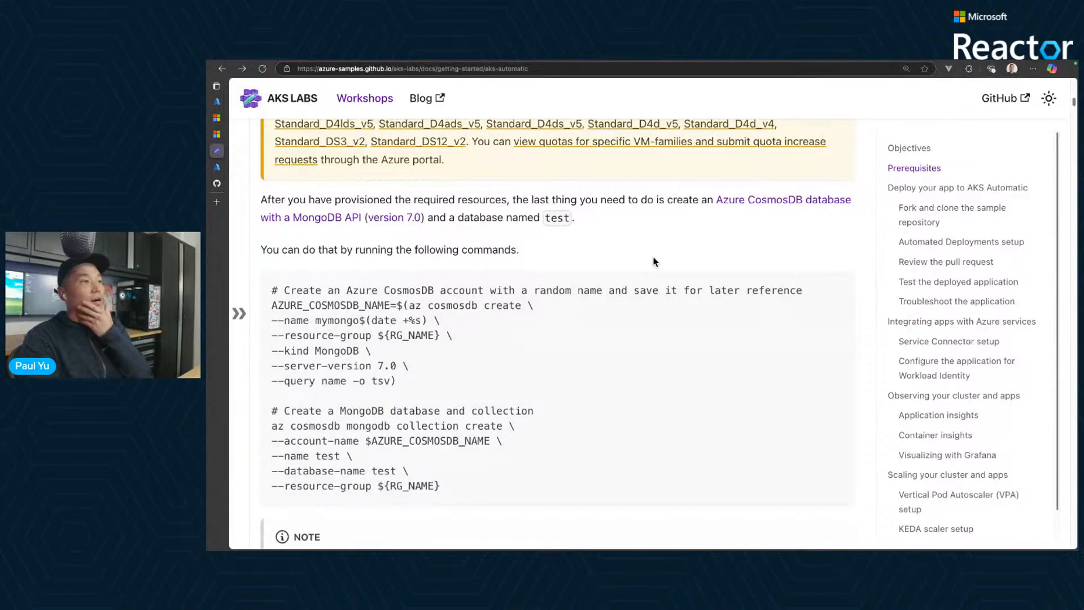
scroll(661, 271, "down", 2)
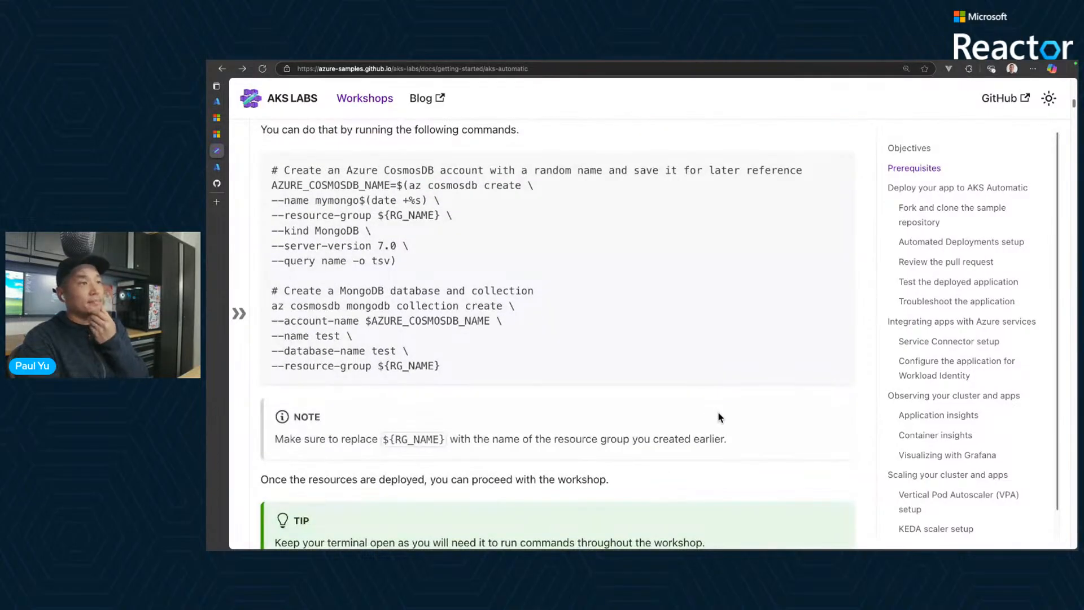
scroll(720, 419, "down", 1)
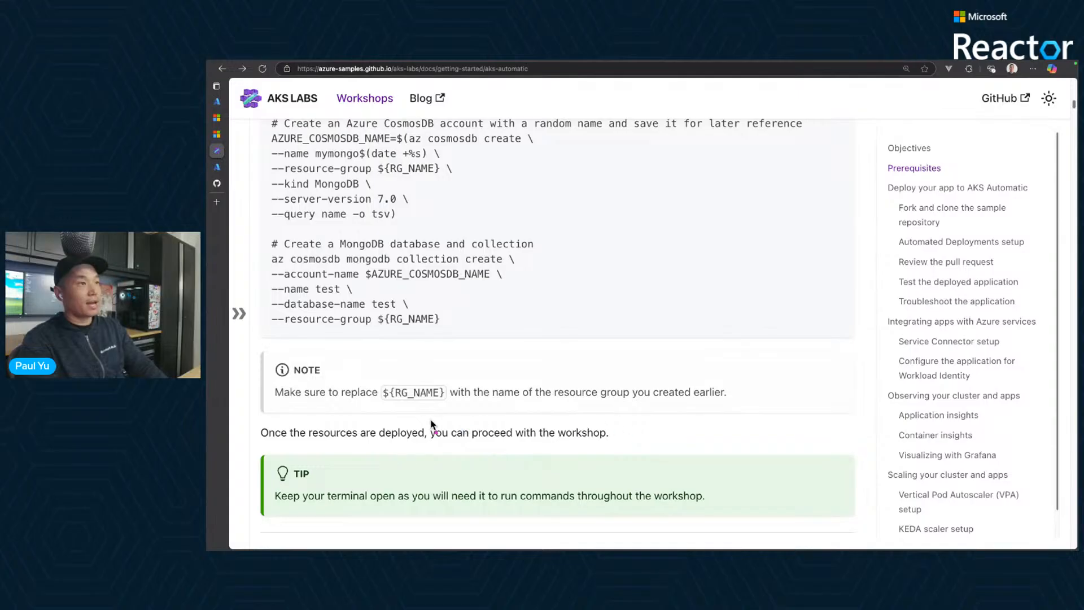
left_click_drag(415, 418, 636, 449)
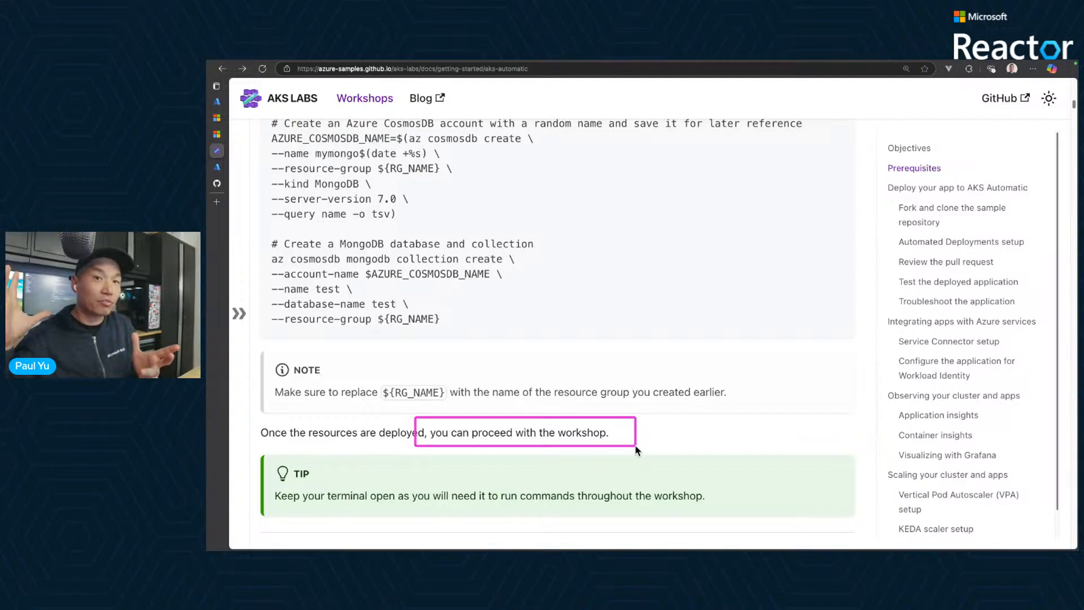
- Switch to the Microsoft Reactor page for the AKS Labs series and review its upcoming events and registration form
left_click(217, 136)
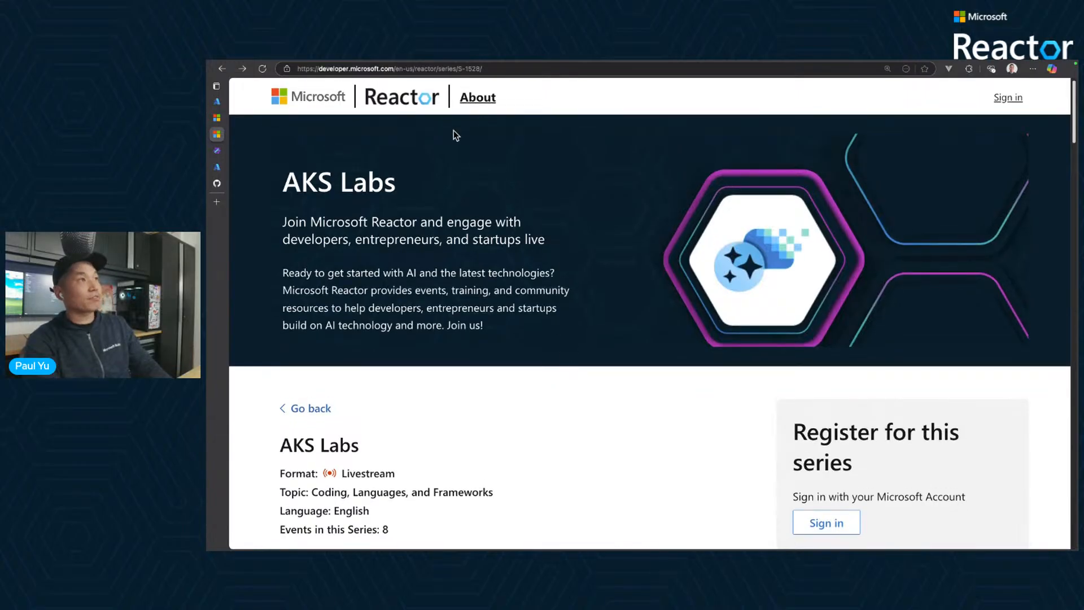
left_click_drag(349, 84, 476, 132)
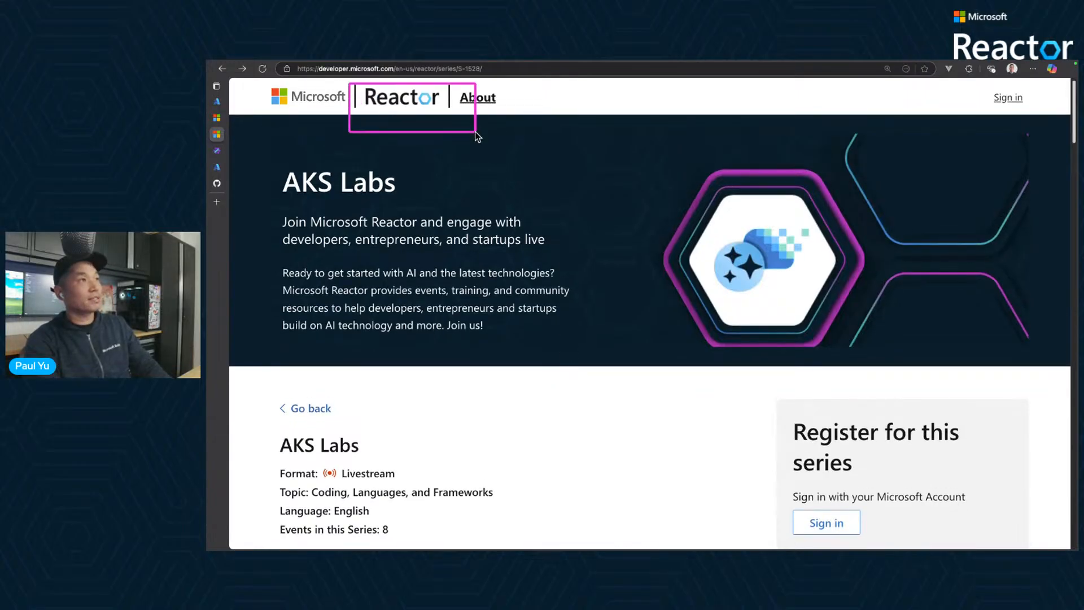
mouse_move(275, 161)
left_mouse_down()
mouse_move(402, 191)
mouse_move(415, 205)
left_mouse_up()
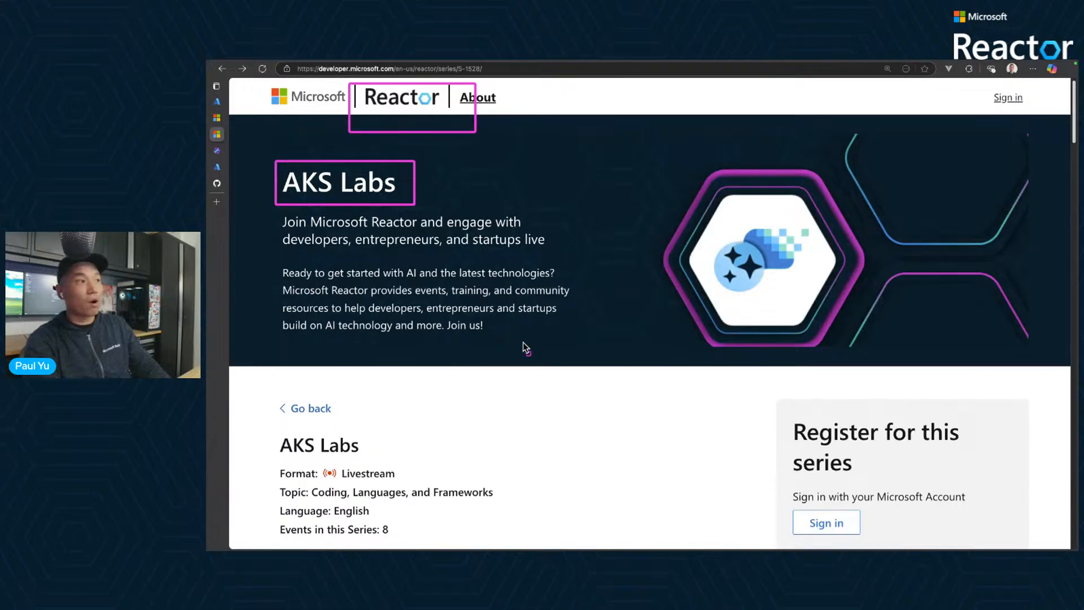
scroll(526, 406, "down", 6)
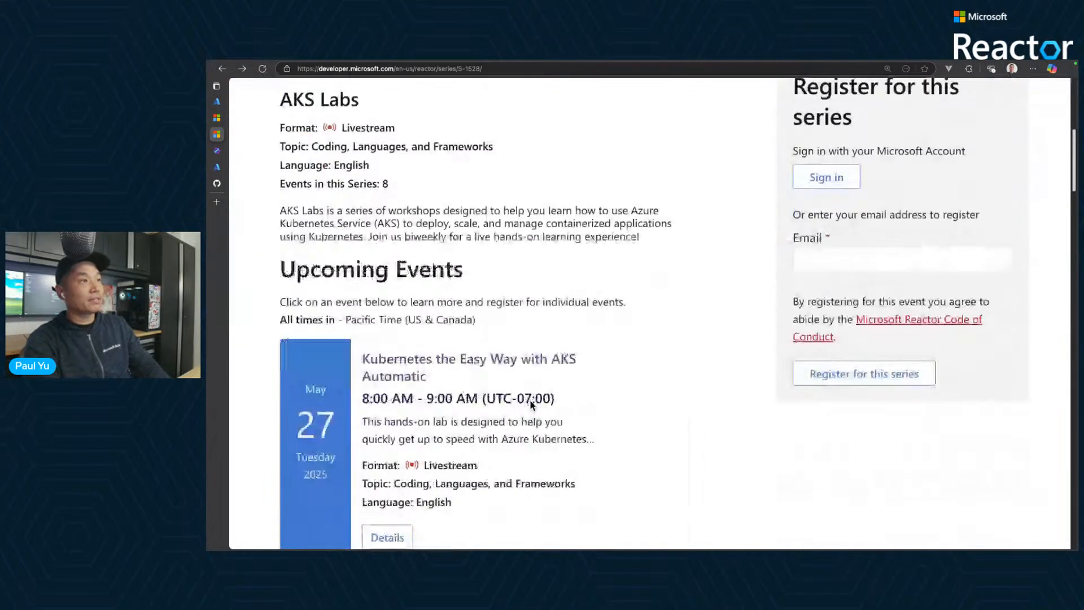
scroll(589, 390, "down", 5)
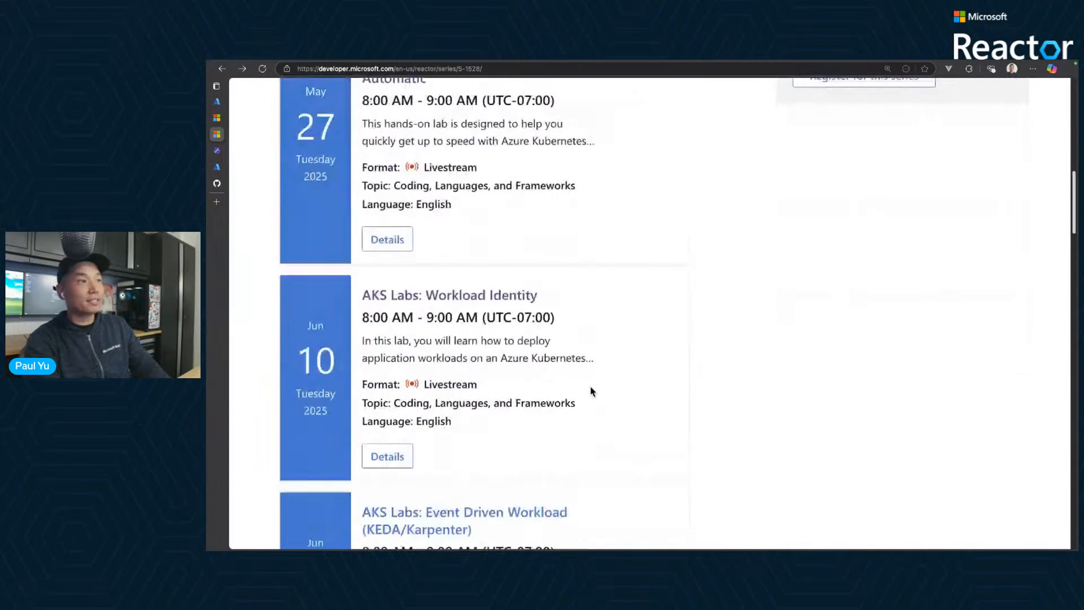
scroll(552, 293, "up", 2)
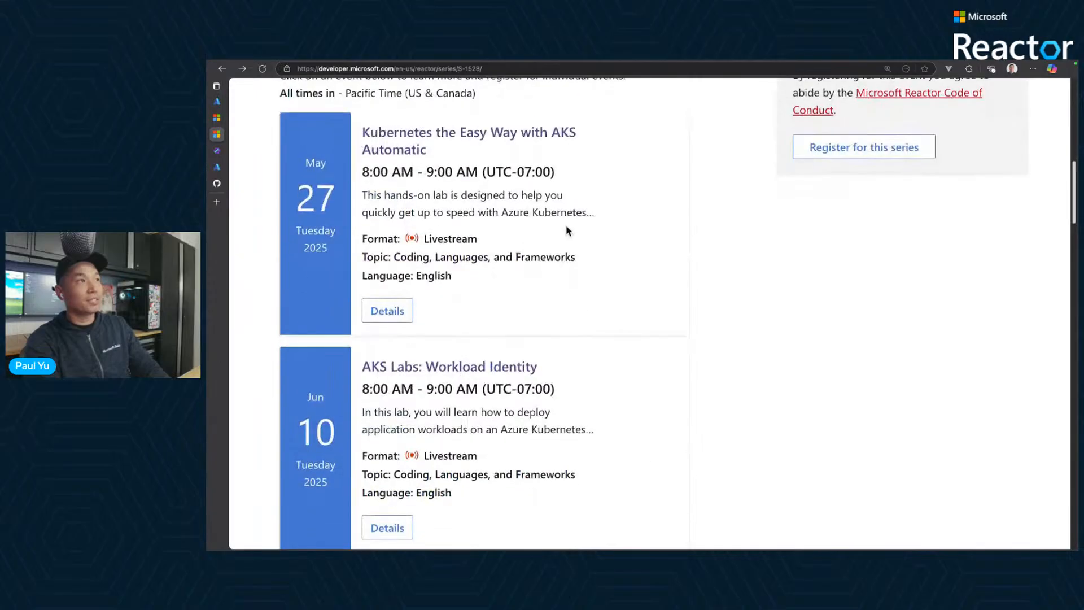
scroll(629, 411, "down", 2)
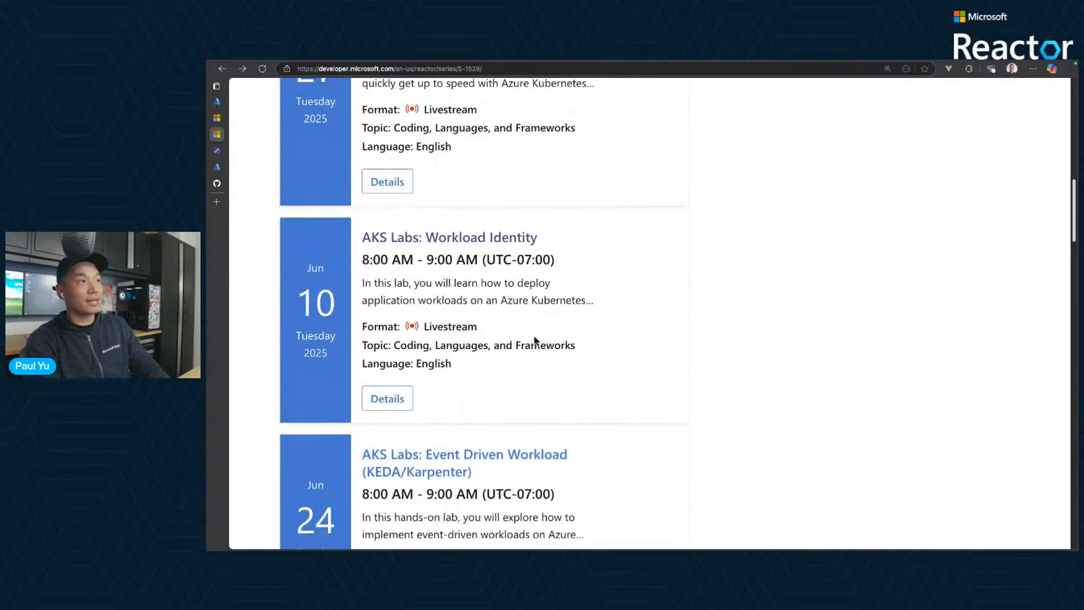
scroll(564, 339, "down", 6)
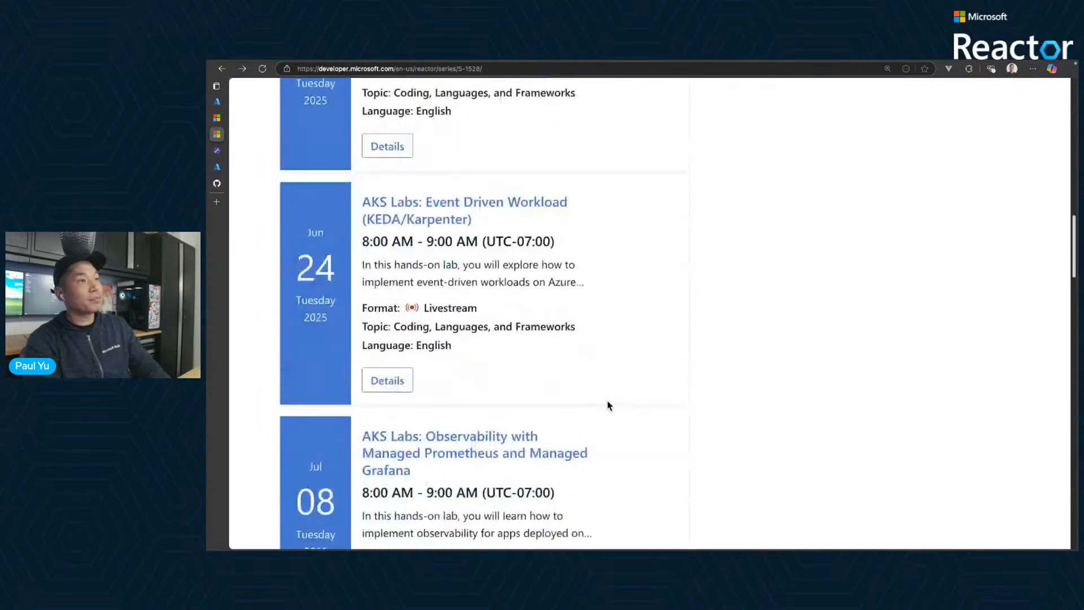
scroll(607, 383, "down", 14)
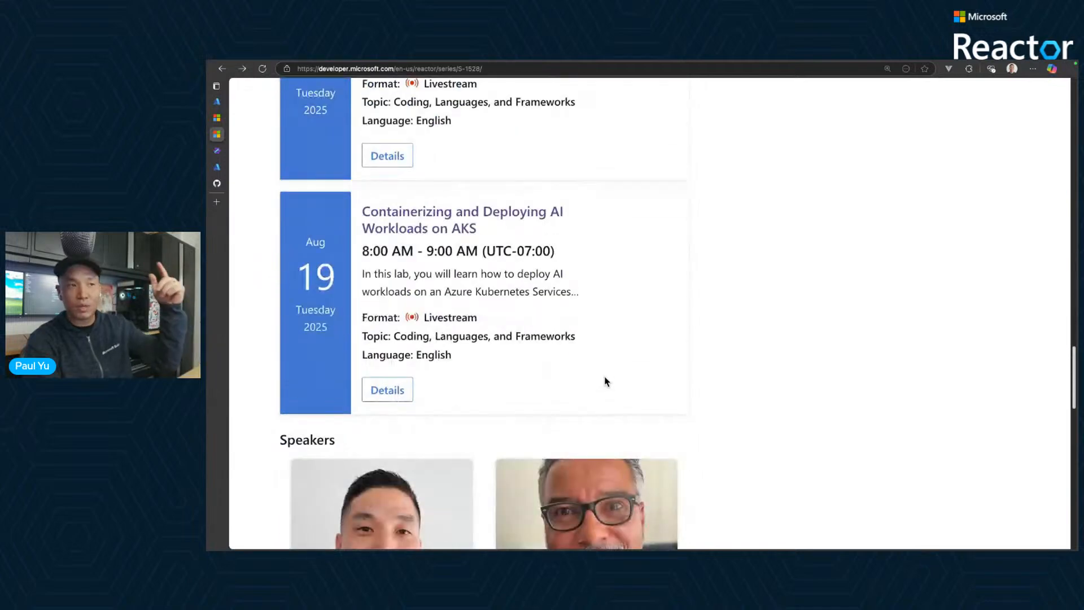
scroll(605, 381, "up", 14)
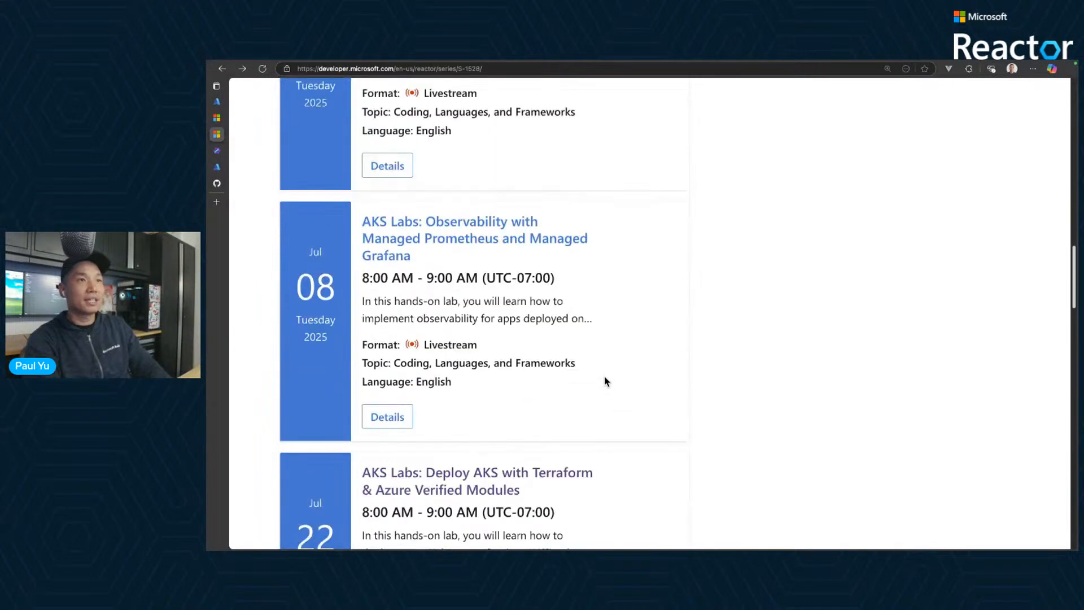
scroll(606, 381, "up", 12)
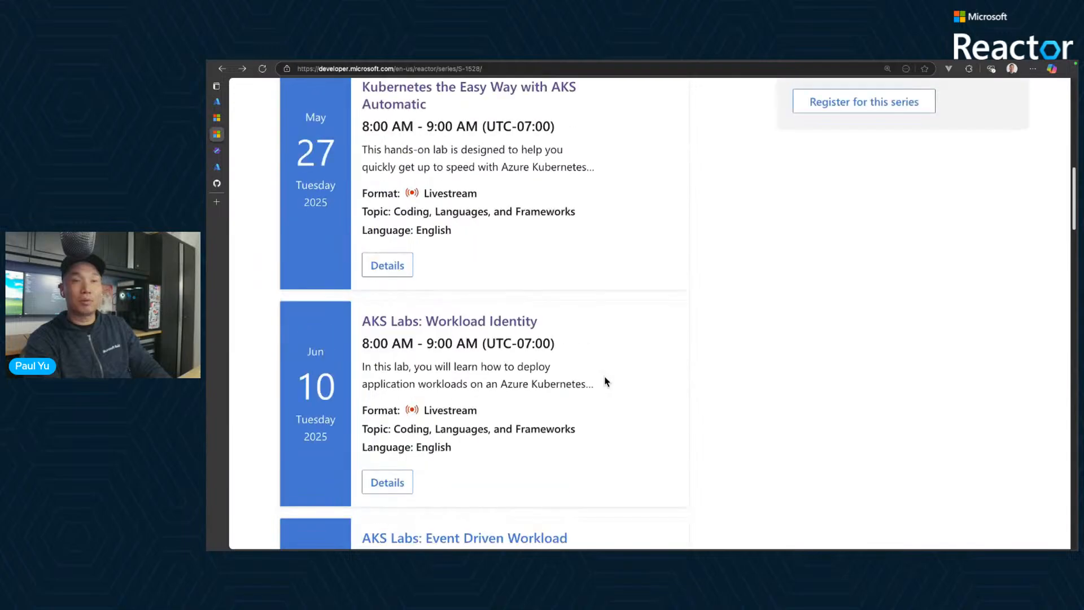
scroll(605, 382, "up", 4)
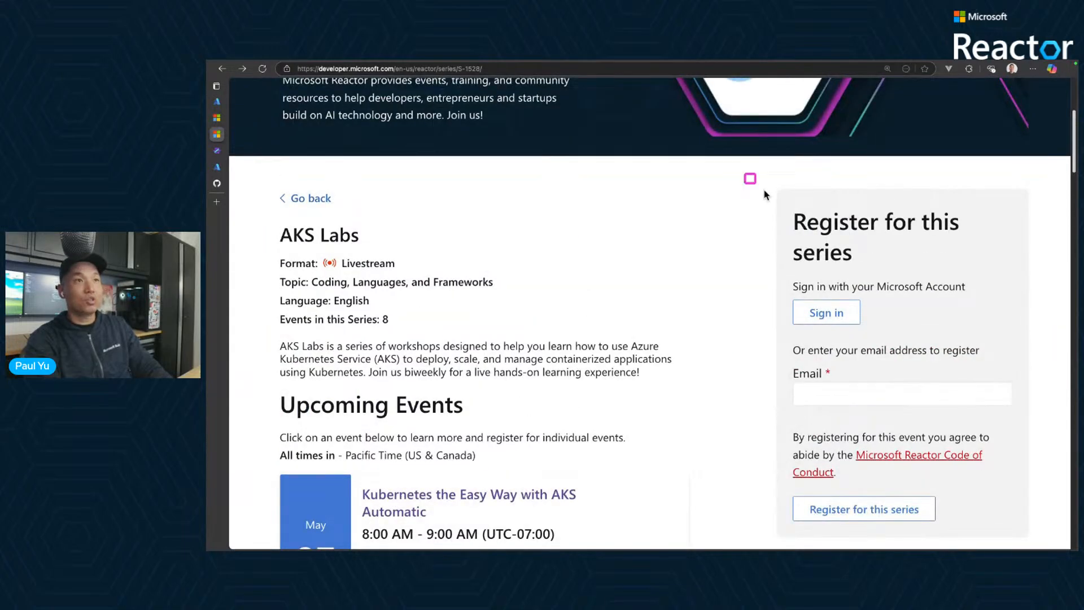
mouse_move(746, 174)
left_mouse_down()
mouse_move(1042, 507)
mouse_move(1050, 543)
left_mouse_up()
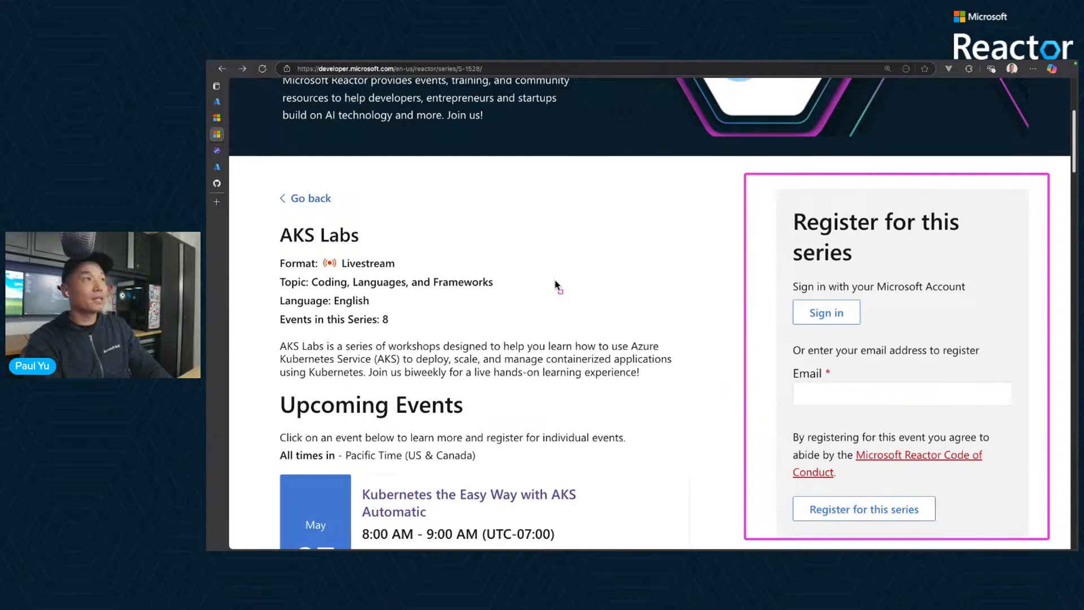
- Select the web address of the AKS Labs series page for sharing in another window, and return to the page
left_click(464, 71)
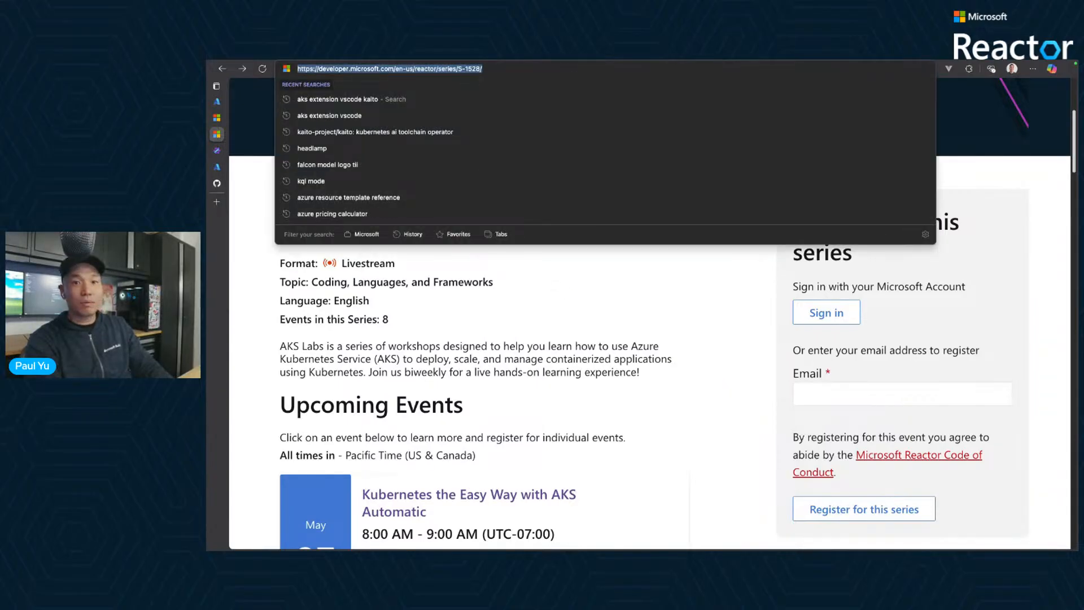
key("super+Tab")
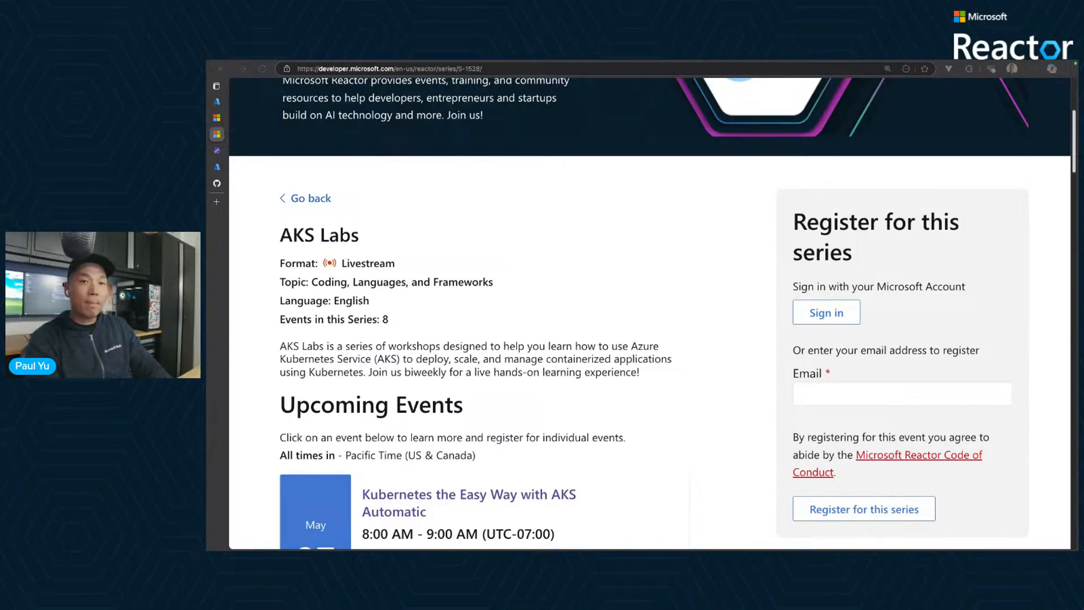
left_click(655, 258)
scroll(655, 258, "up", 4)
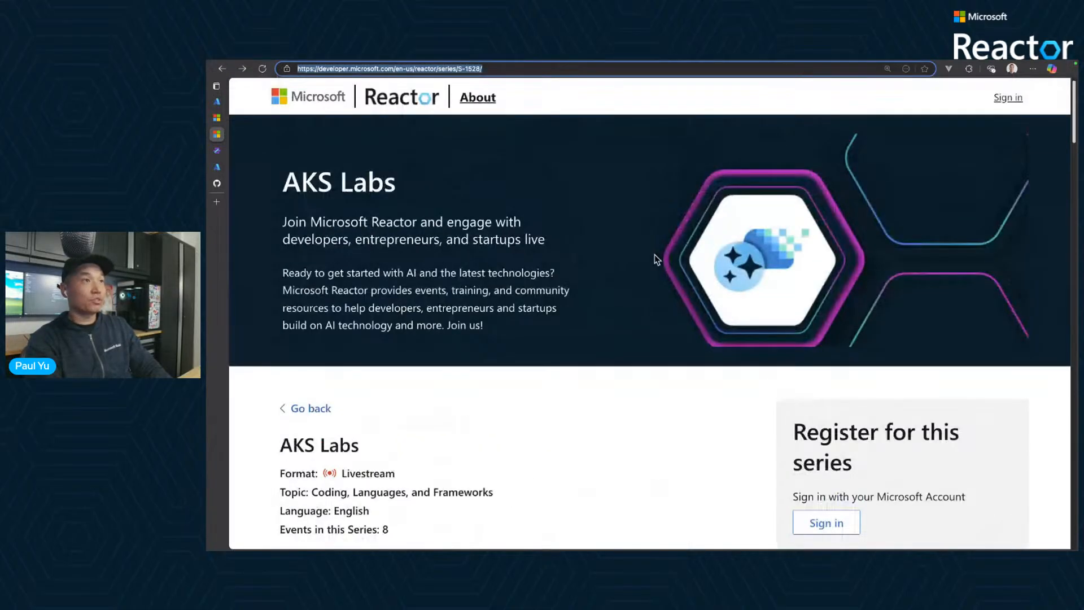
- Go back to the AKS Automatic workshop page and read the introduction of the "Deploy your app to AKS Automatic" section
left_click(216, 151)
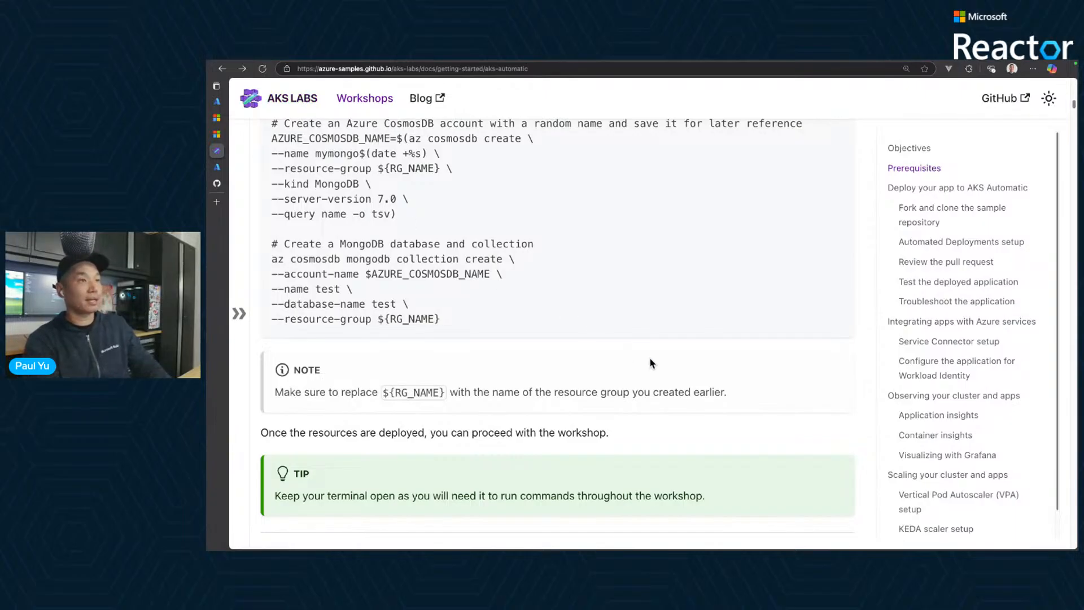
scroll(650, 363, "down", 4)
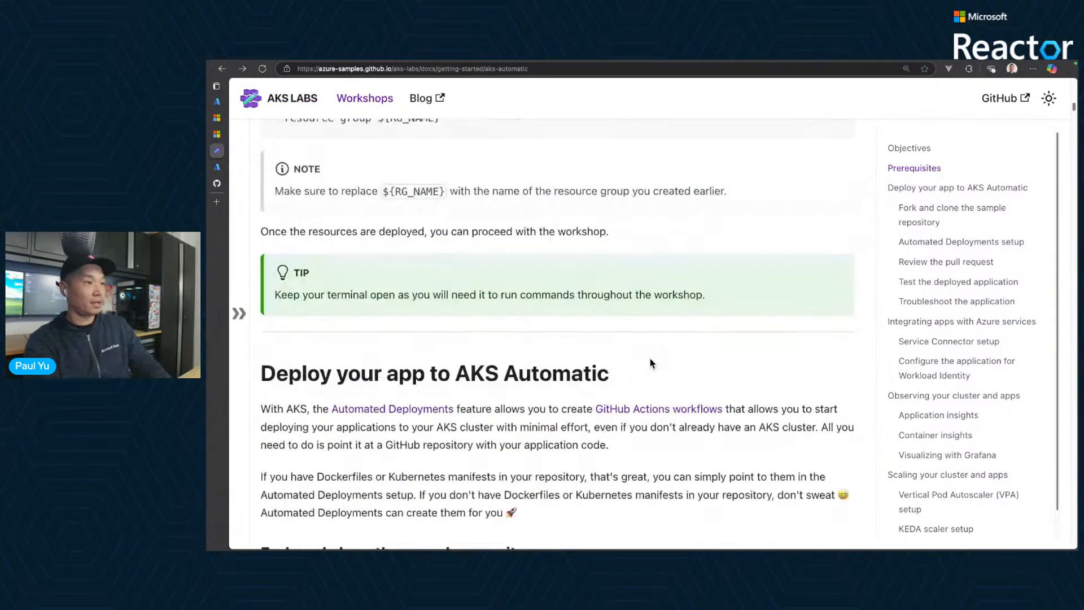
scroll(677, 370, "down", 1)
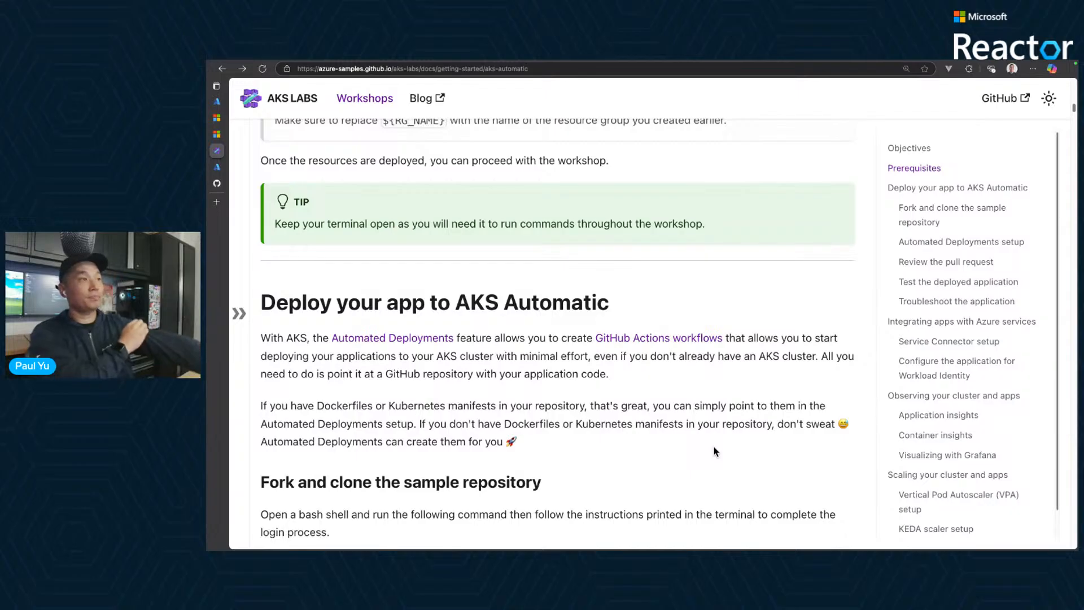
- Open the upstream Azure-Samples/contoso-air repository from its GitHub fork and select its web address for sharing in another window
left_click(221, 184)
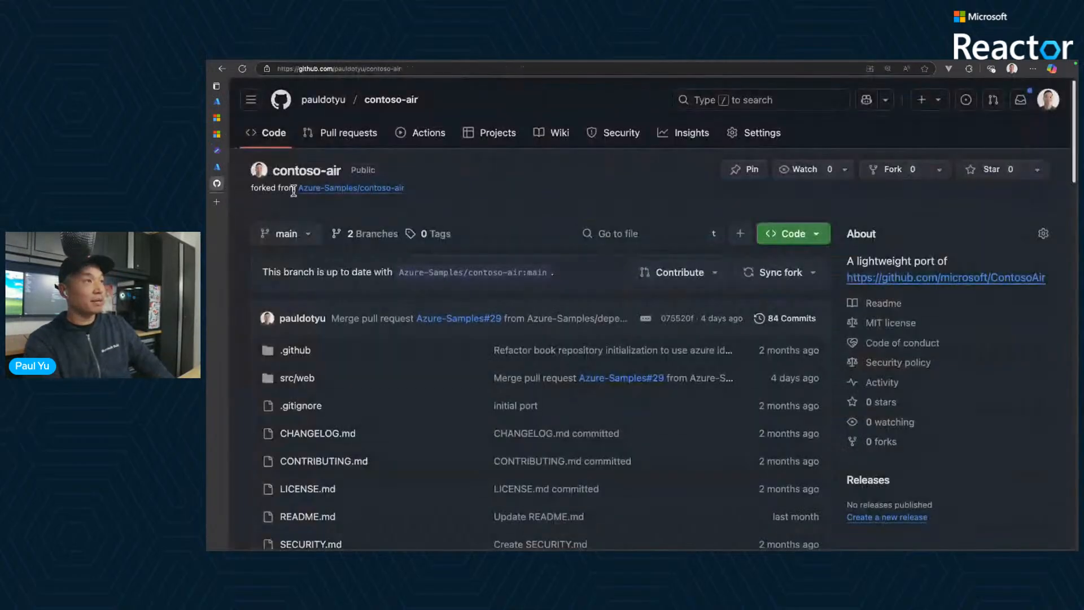
left_click(384, 192)
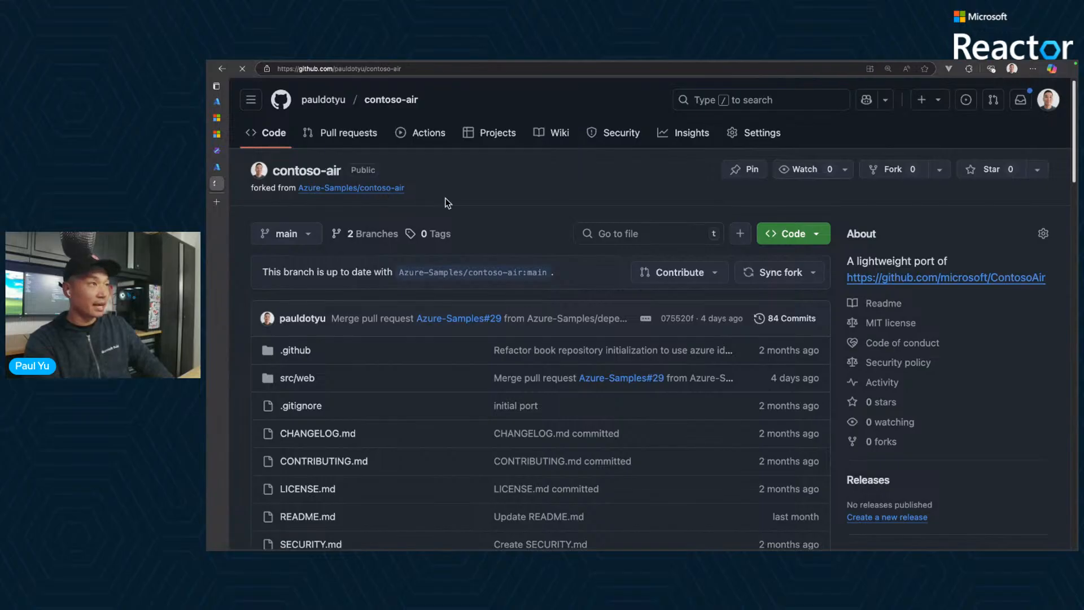
left_click(445, 68)
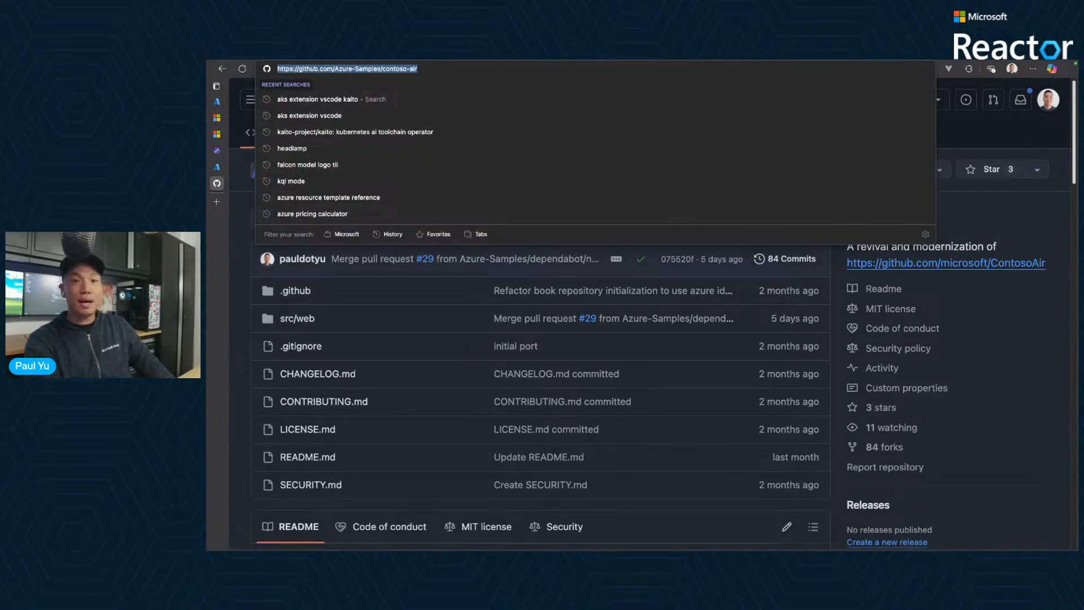
key("super+Tab")
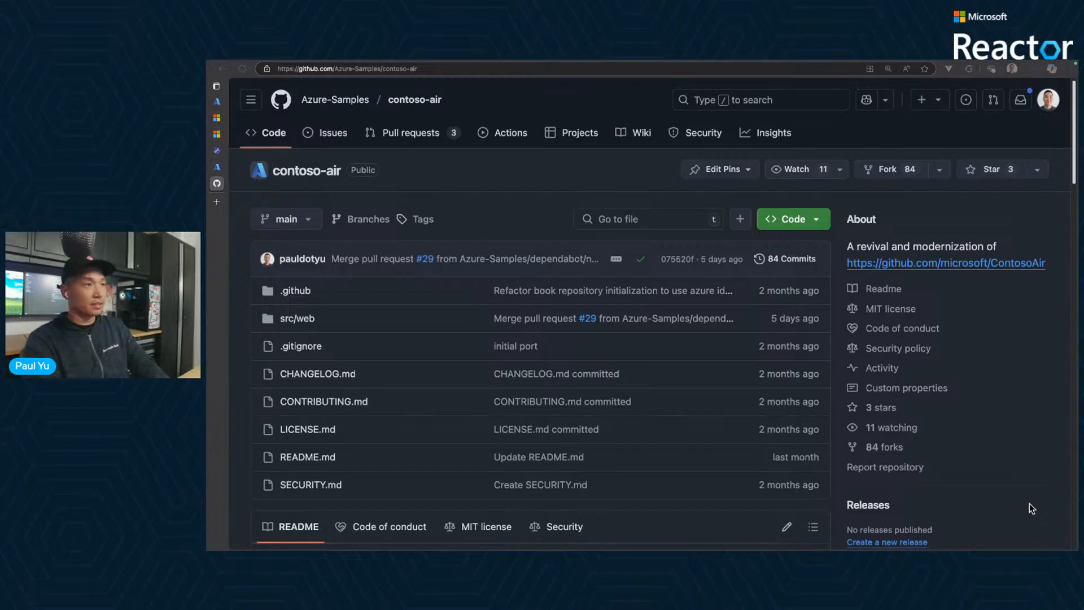
key("ctrl+l")
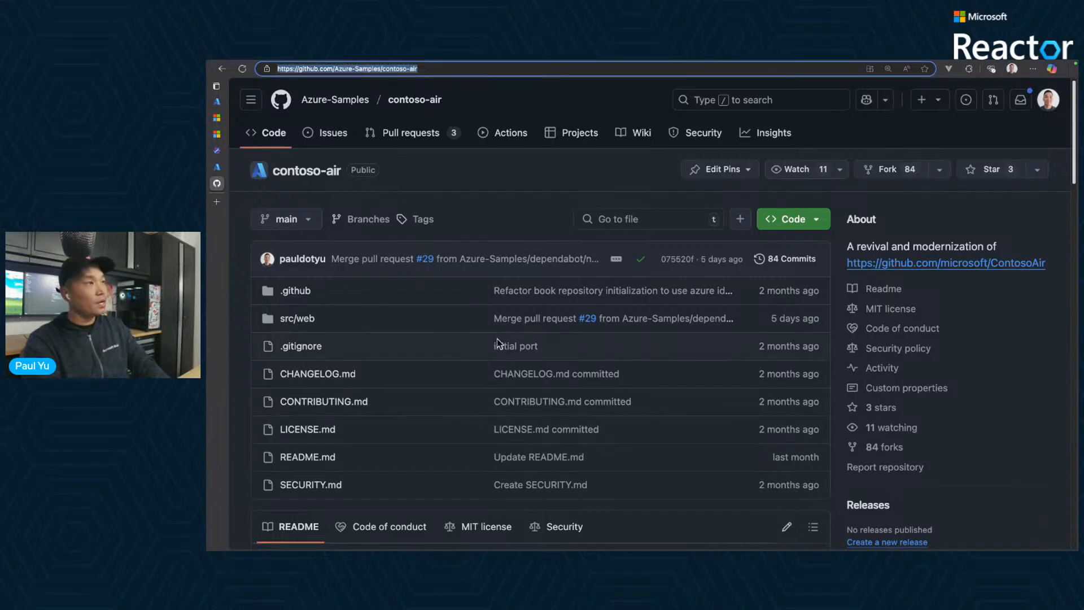
- Read the contoso-air README, covering the introduction, prerequisites and the Getting Started commands for creating the CosmosDB account, and return to its beginning
scroll(479, 353, "down", 7)
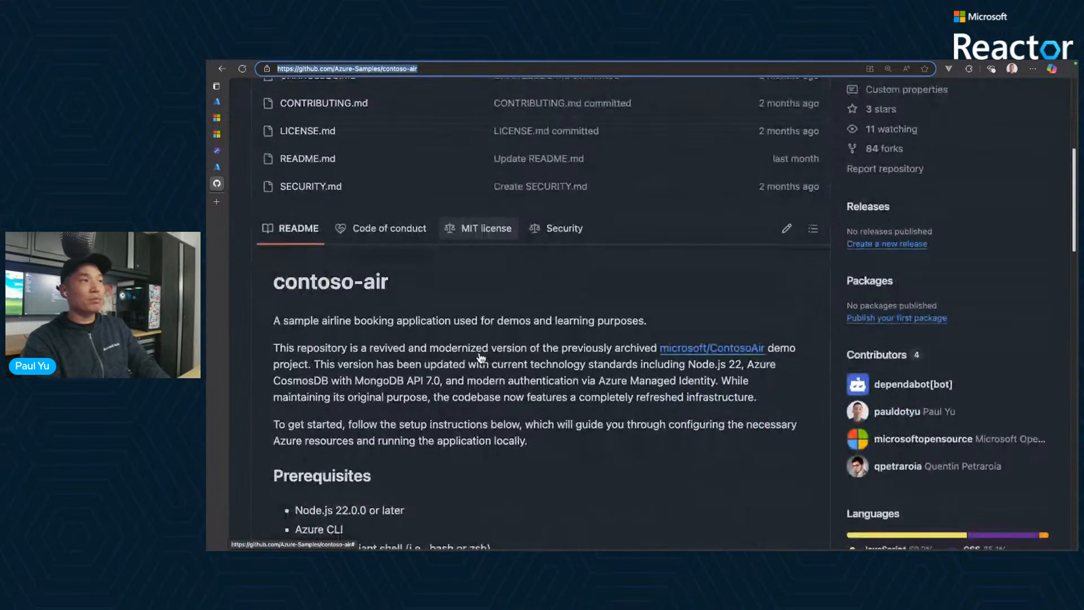
scroll(481, 357, "down", 1)
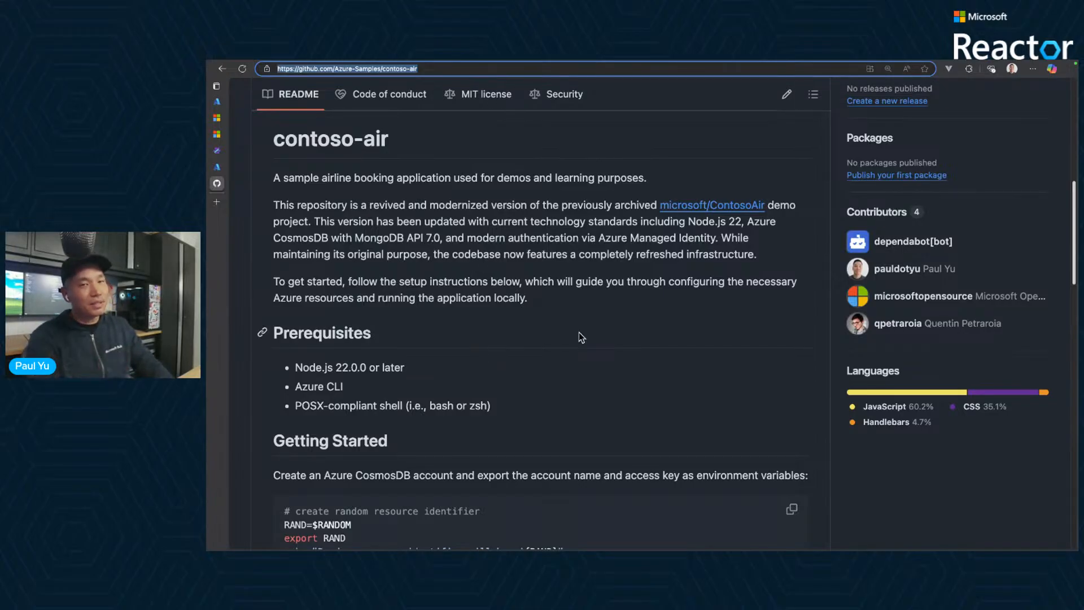
scroll(608, 371, "down", 3)
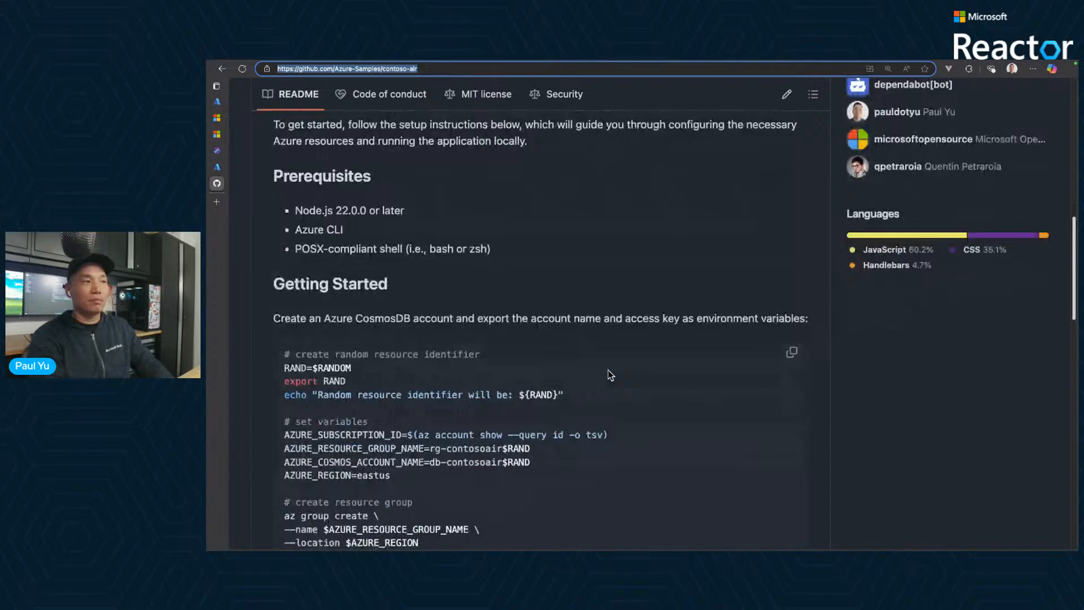
scroll(608, 370, "down", 2)
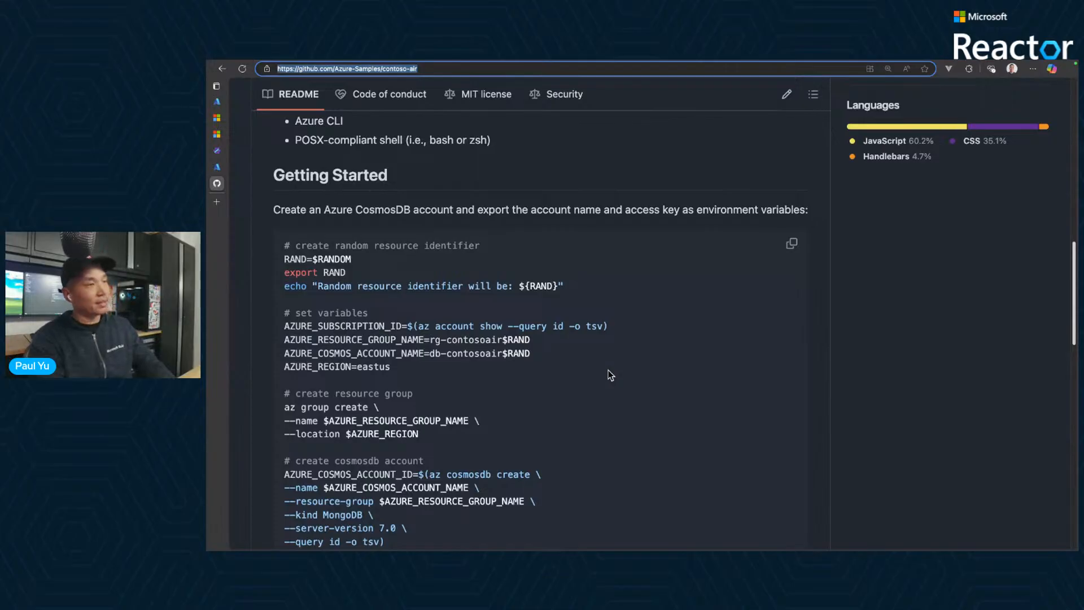
scroll(608, 371, "down", 3)
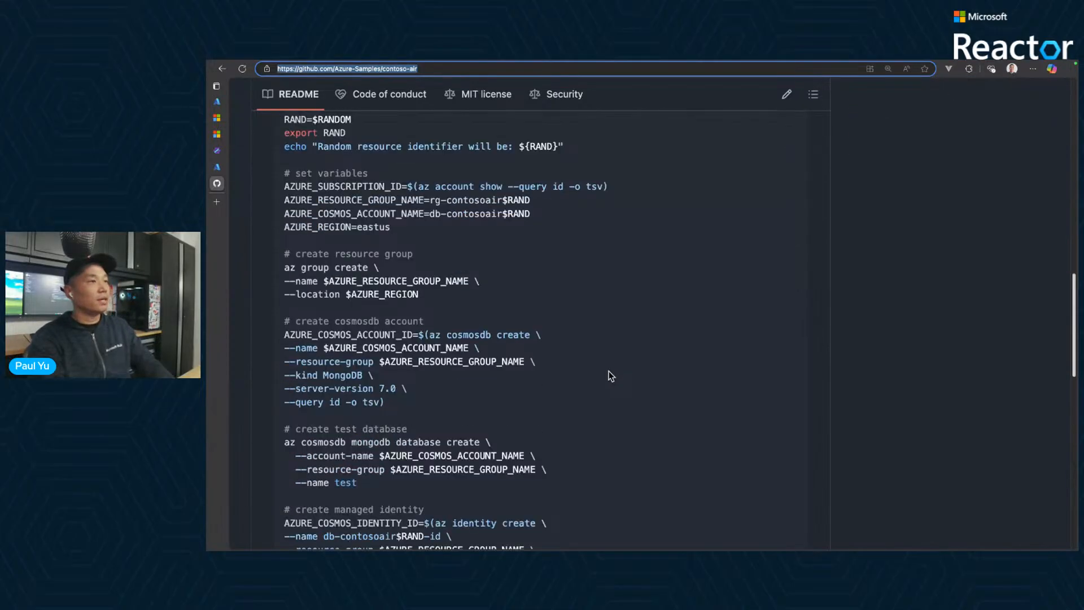
scroll(609, 371, "up", 4)
scroll(609, 371, "up", 10)
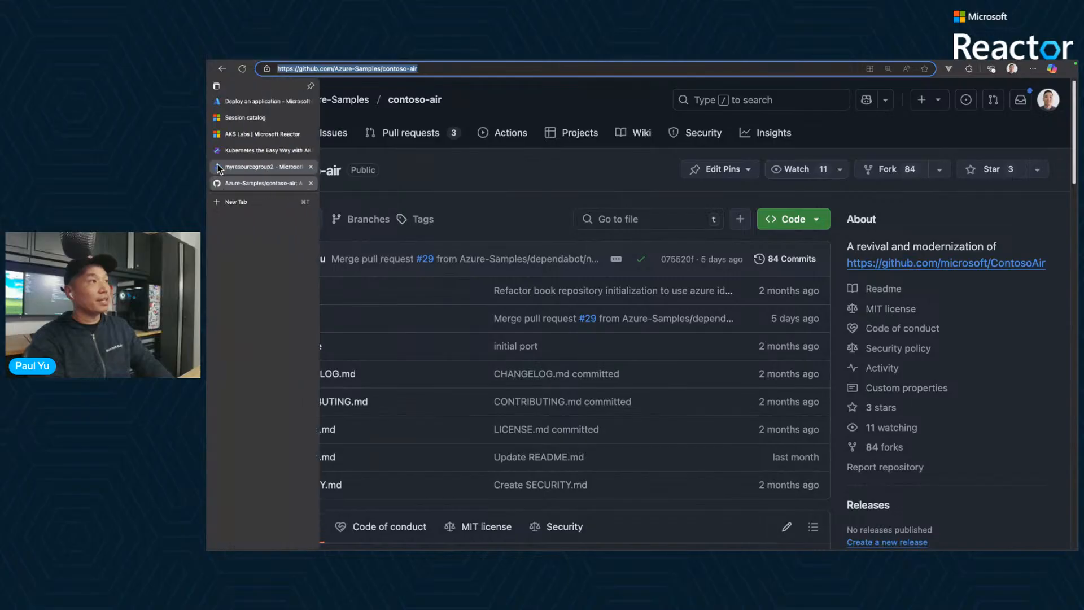
- Go back to the AKS Automatic workshop page and read the "Fork and clone the sample repository" instructions, highlighting gh in the login command
left_click(265, 150)
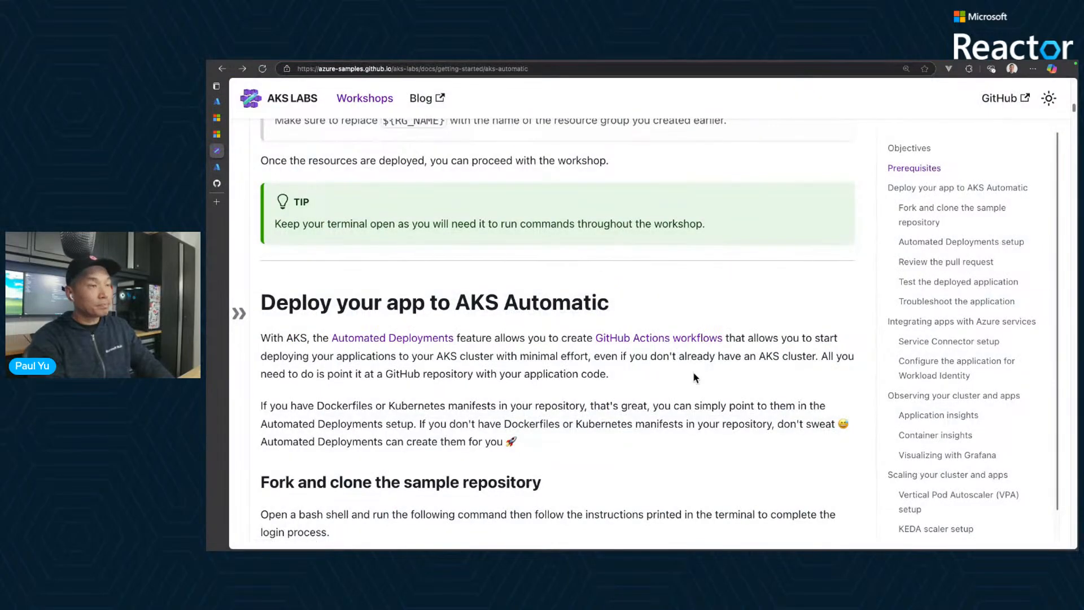
scroll(693, 371, "down", 2)
scroll(692, 377, "down", 2)
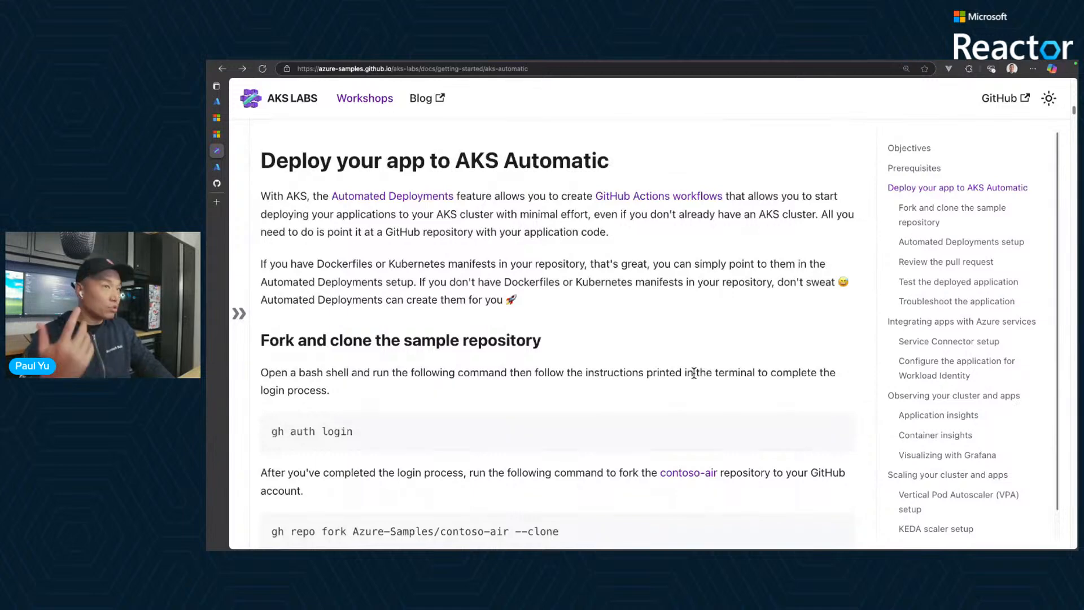
scroll(693, 372, "down", 1)
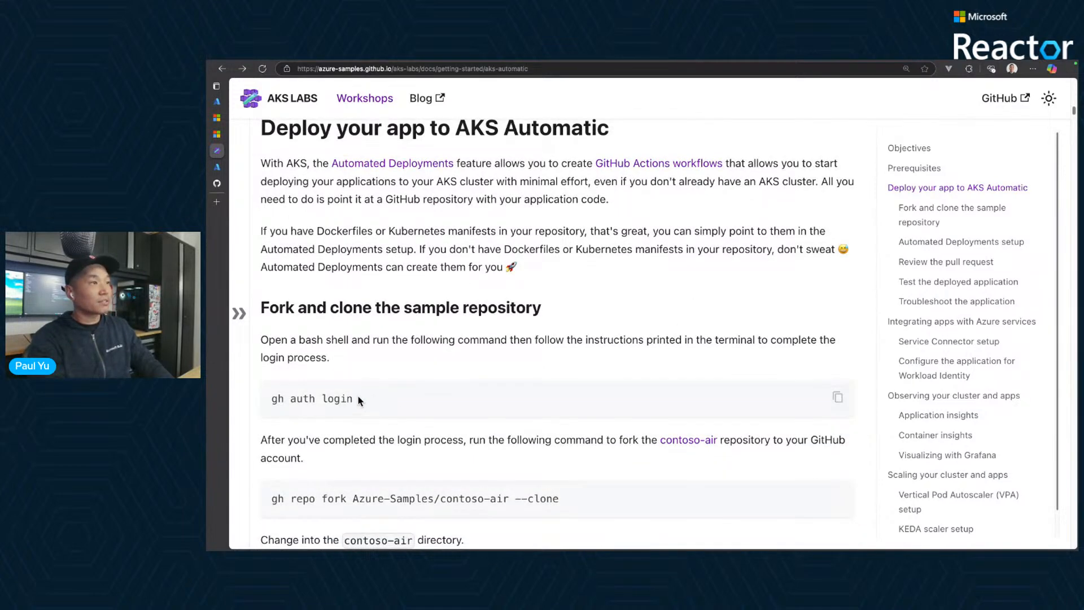
left_click(837, 398)
left_click_drag(277, 400, 284, 399)
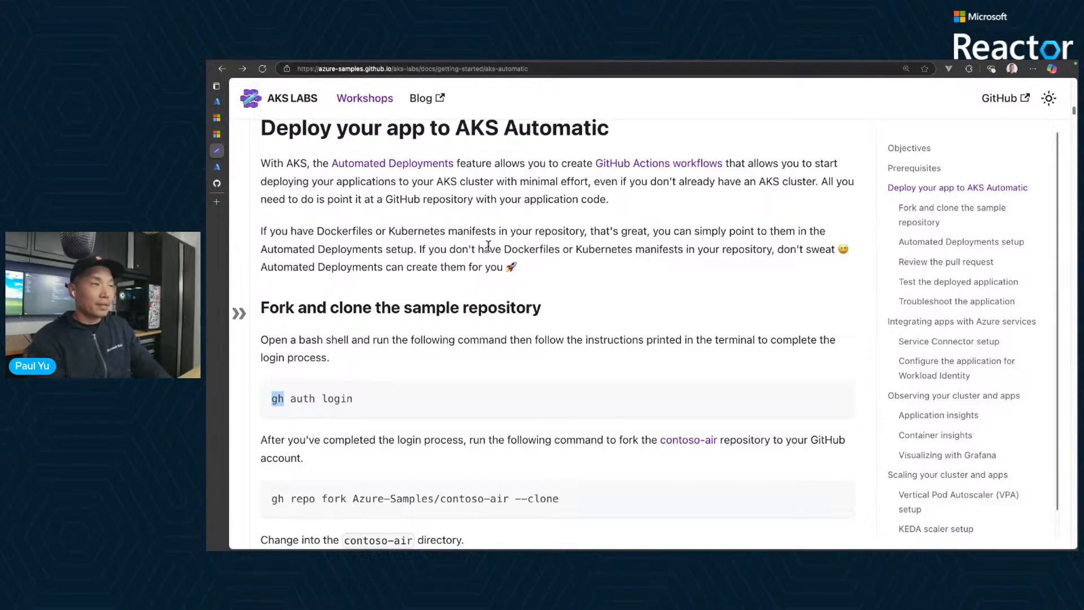
- Switch to the Azure portal's Cloud Shell, clear the terminal and run gh to check that the GitHub CLI is available
left_click(218, 169)
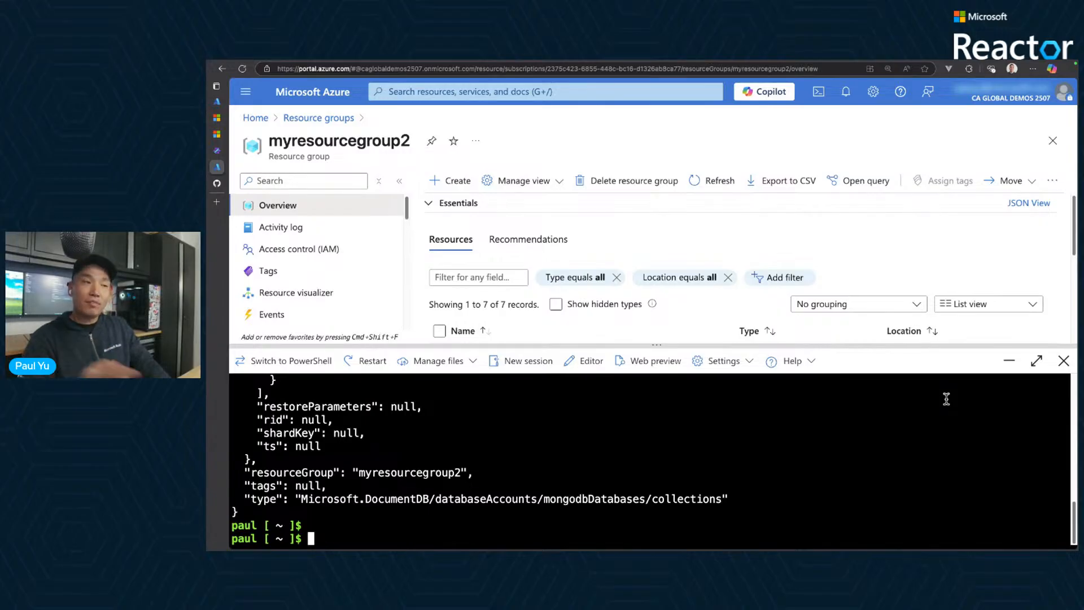
type("clear")
key("Return")
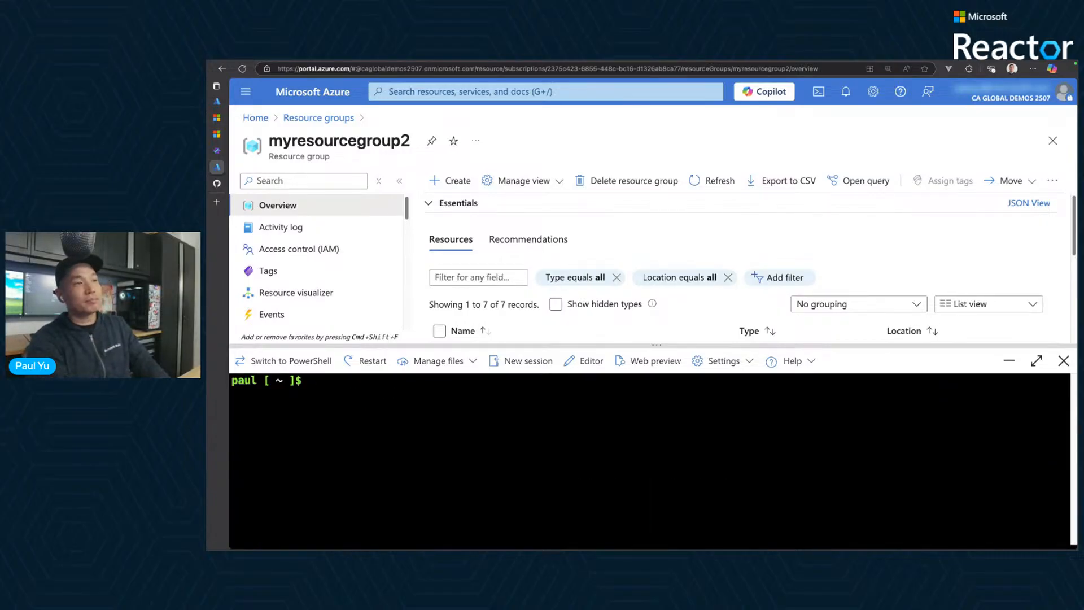
type("gh")
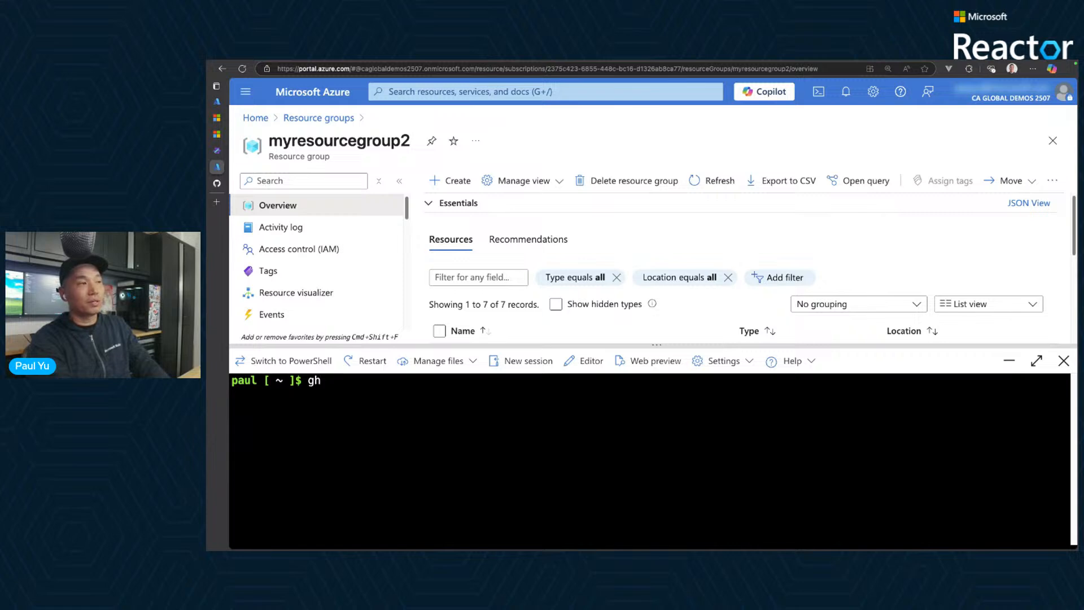
key("Return")
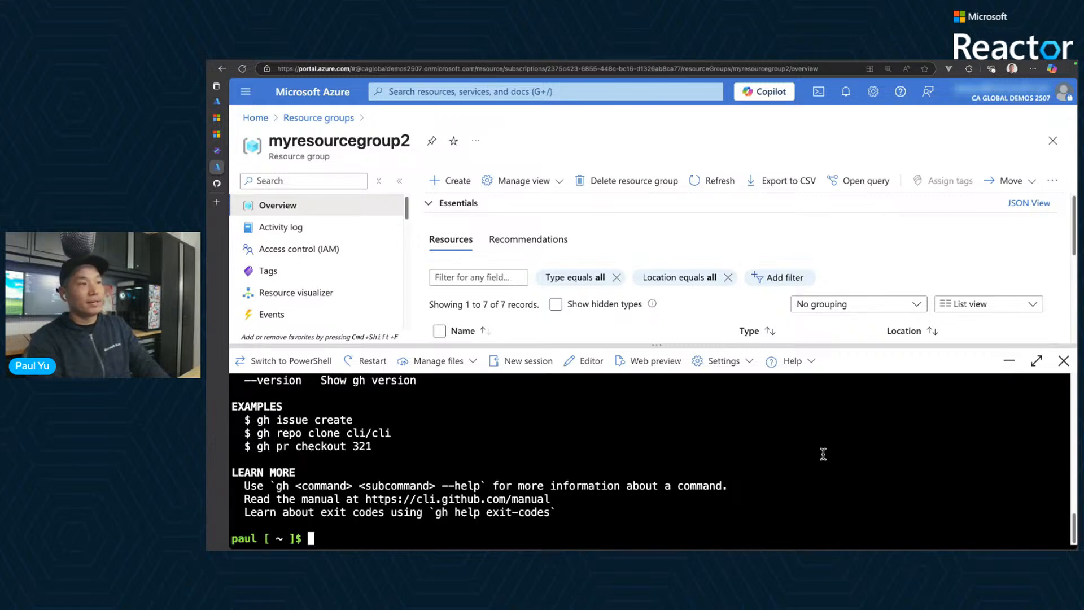
scroll(813, 459, "up", 1)
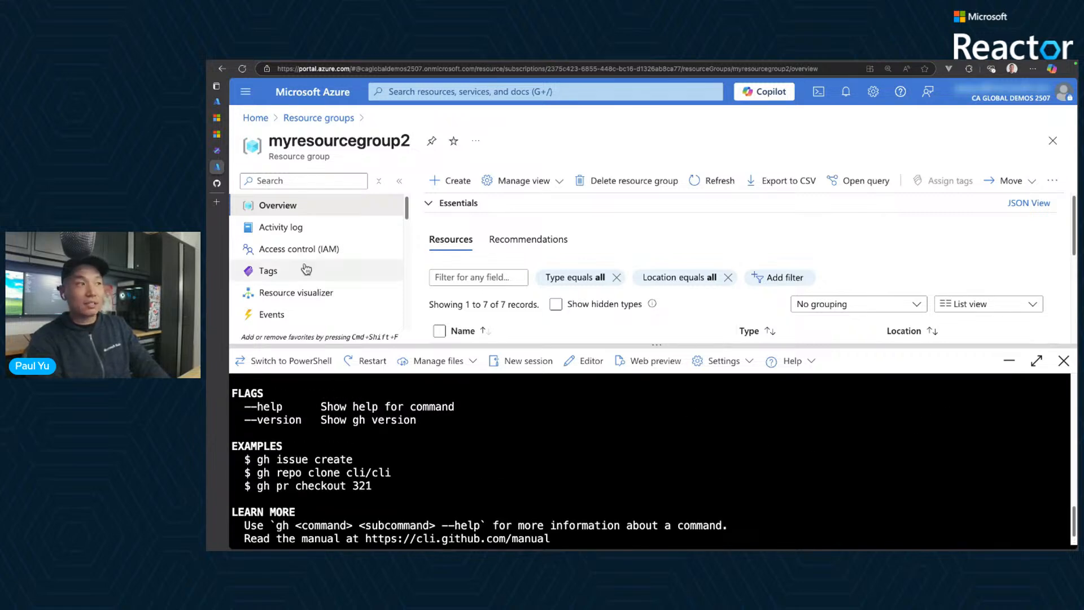
- Return to the workshop page and highlight the gh auth login and gh repo fork Azure-Samples/contoso-air --clone commands
left_click(216, 184)
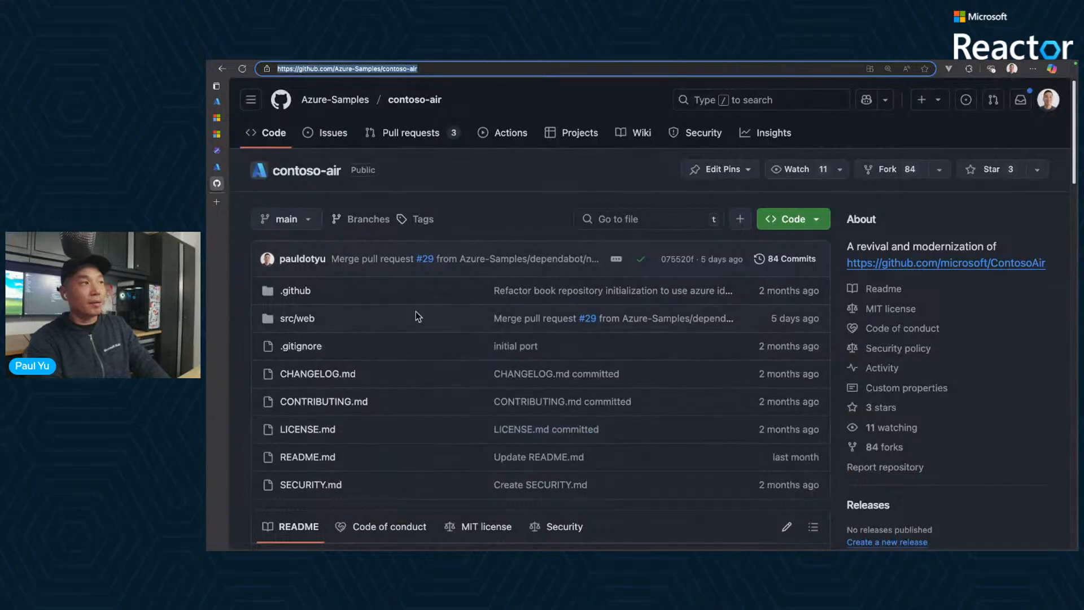
key("ctrl+shift+Tab")
key("ctrl+shift+Tab")
scroll(625, 336, "down", 3)
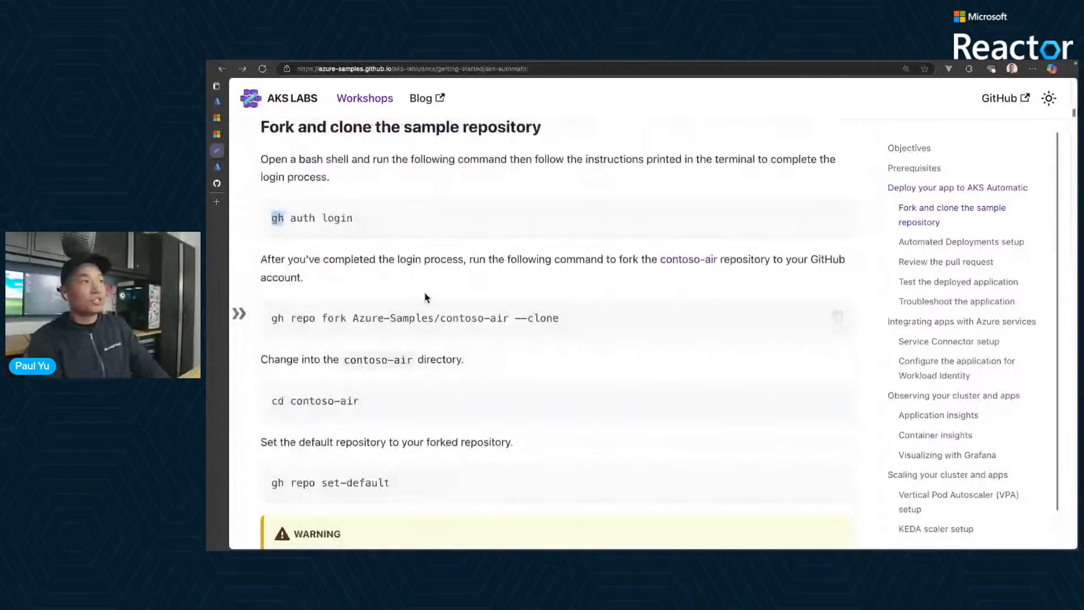
left_click(373, 224)
left_click_drag(373, 224, 261, 224)
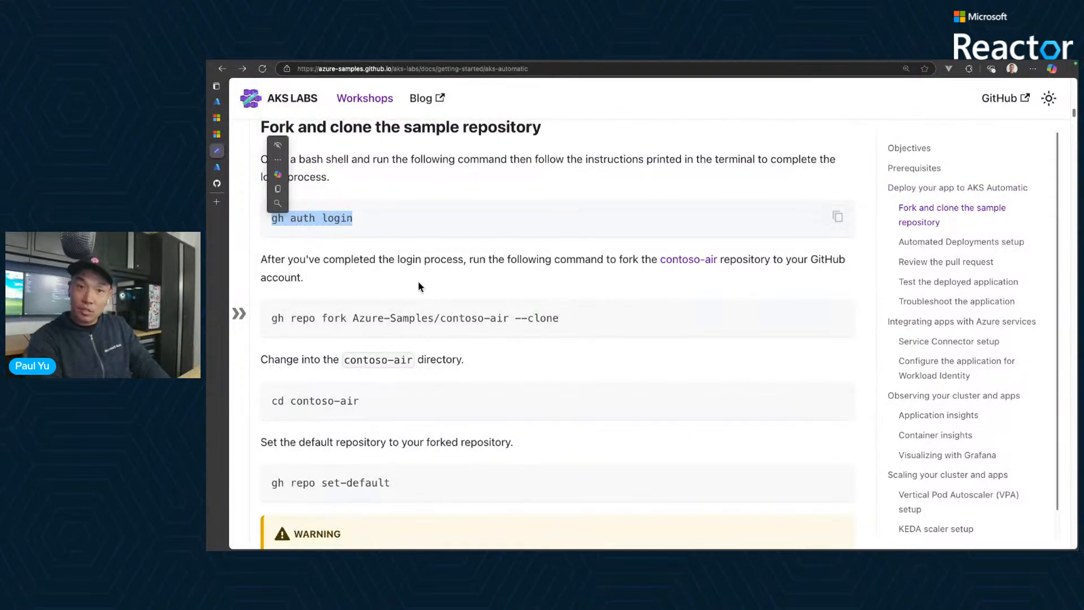
left_click_drag(560, 318, 268, 320)
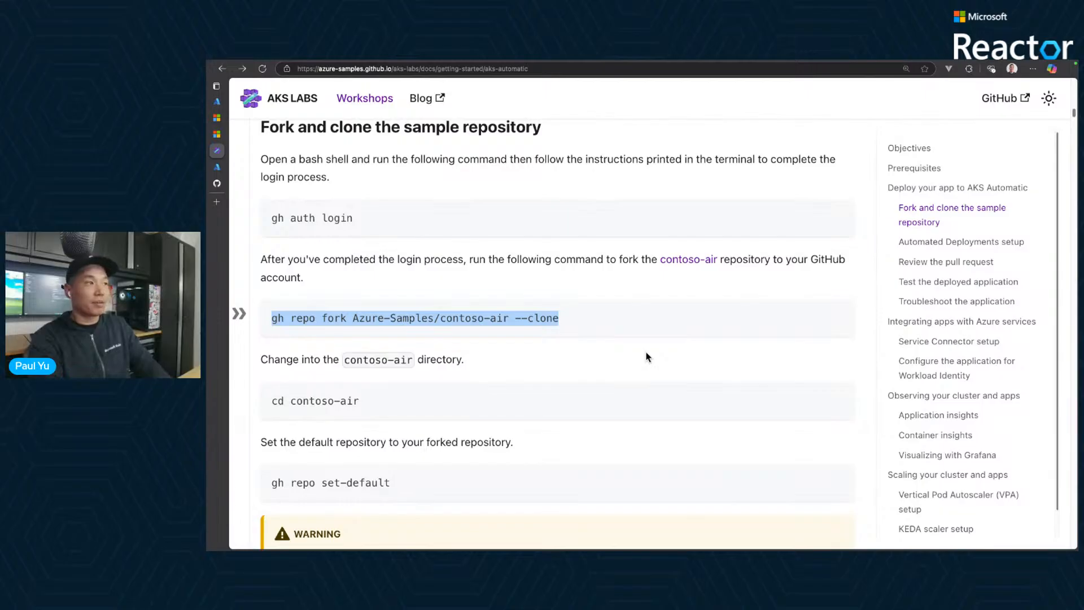
left_click(596, 325)
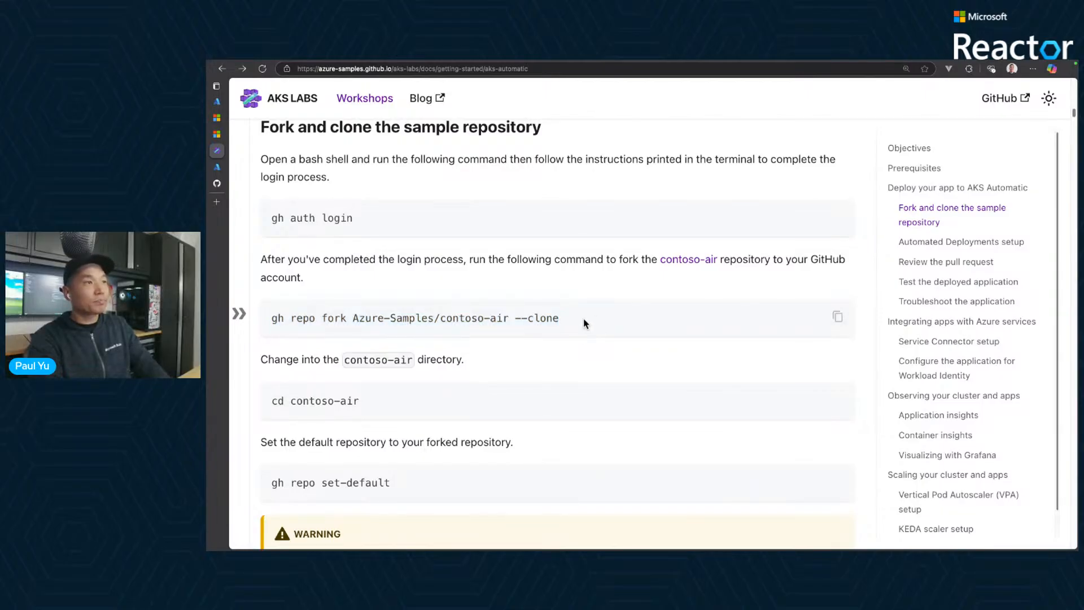
left_click_drag(575, 323, 308, 325)
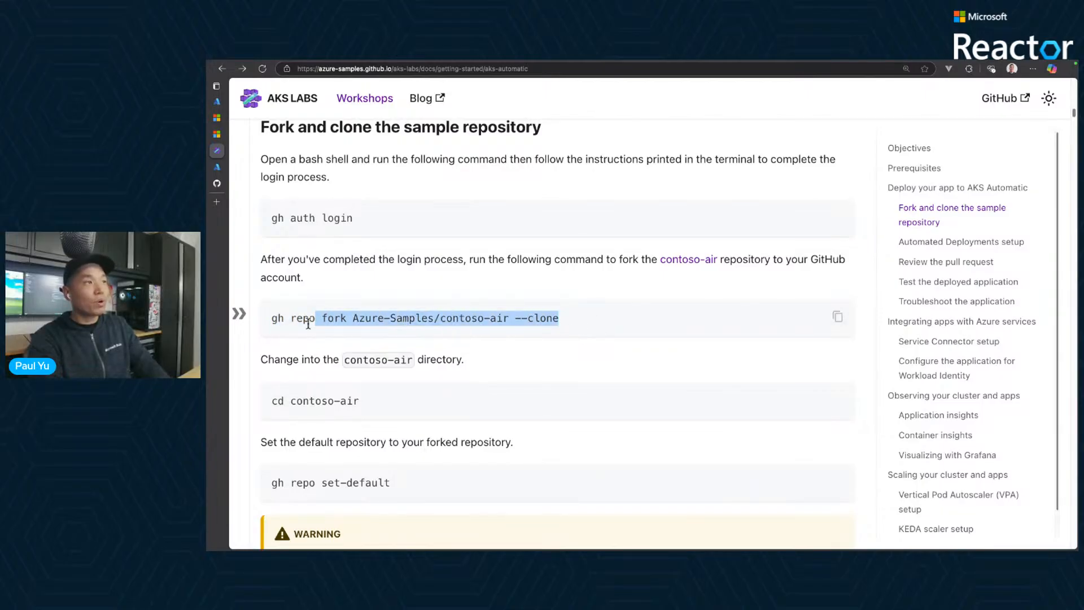
- Highlight the cd contoso-air and gh repo set-default commands in the workshop's fork and clone instructions
left_click(593, 361)
left_click_drag(364, 402, 270, 402)
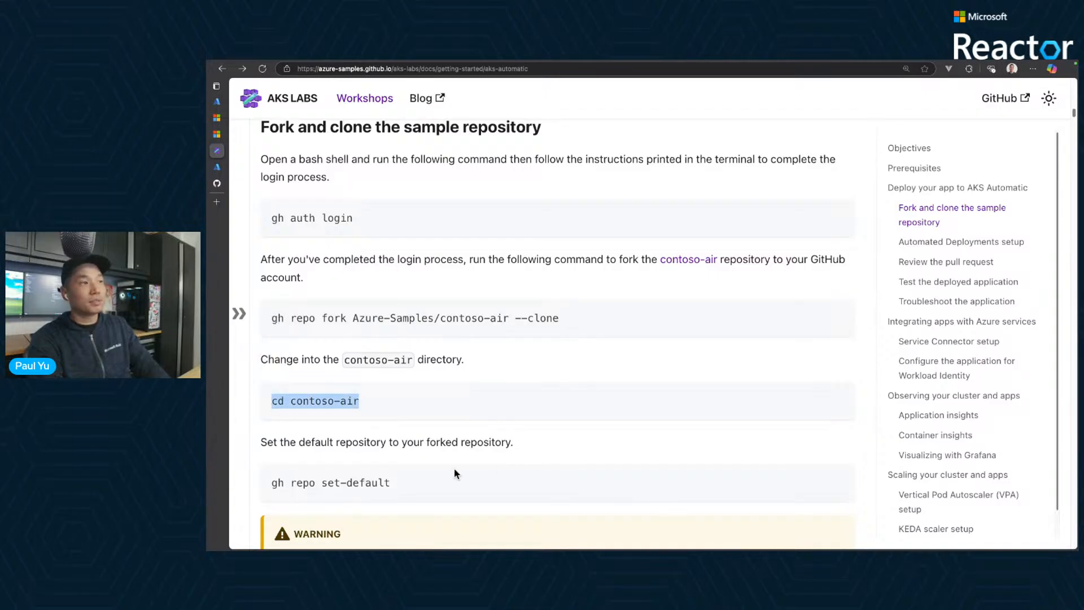
left_click_drag(391, 483, 258, 484)
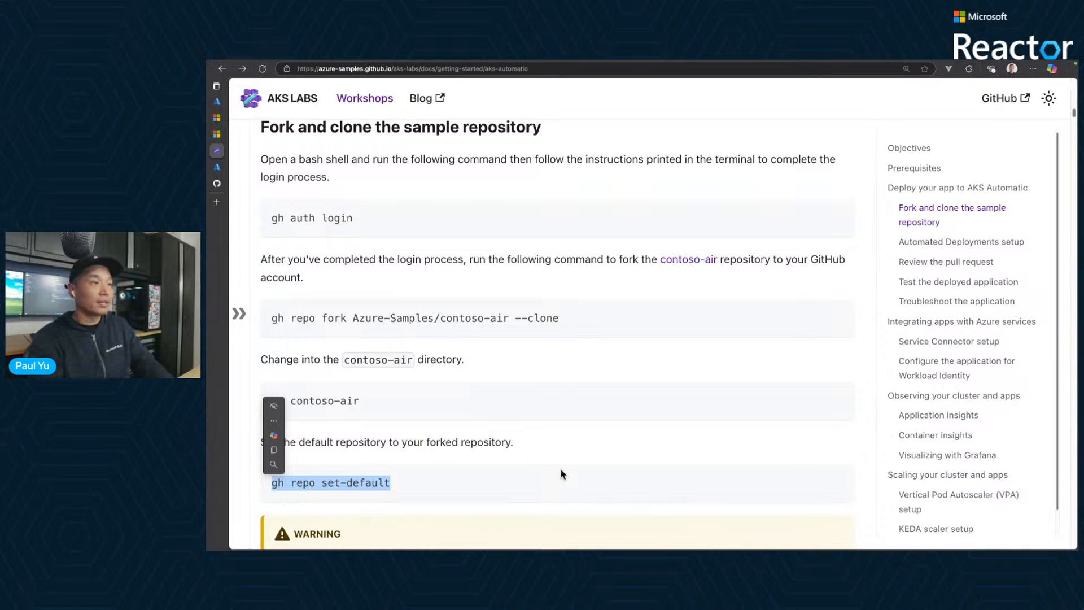
left_click(583, 436)
- Read the warning about selecting the forked repository and continue to the Automated Deployments setup instructions
scroll(585, 437, "down", 1)
scroll(585, 438, "down", 3)
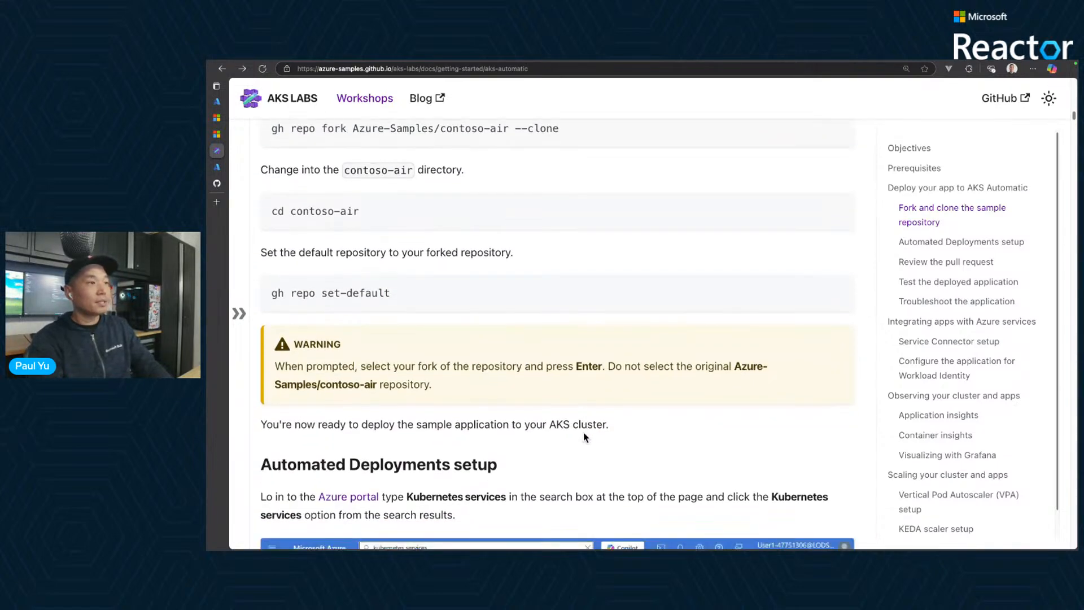
scroll(585, 436, "down", 4)
scroll(584, 436, "down", 2)
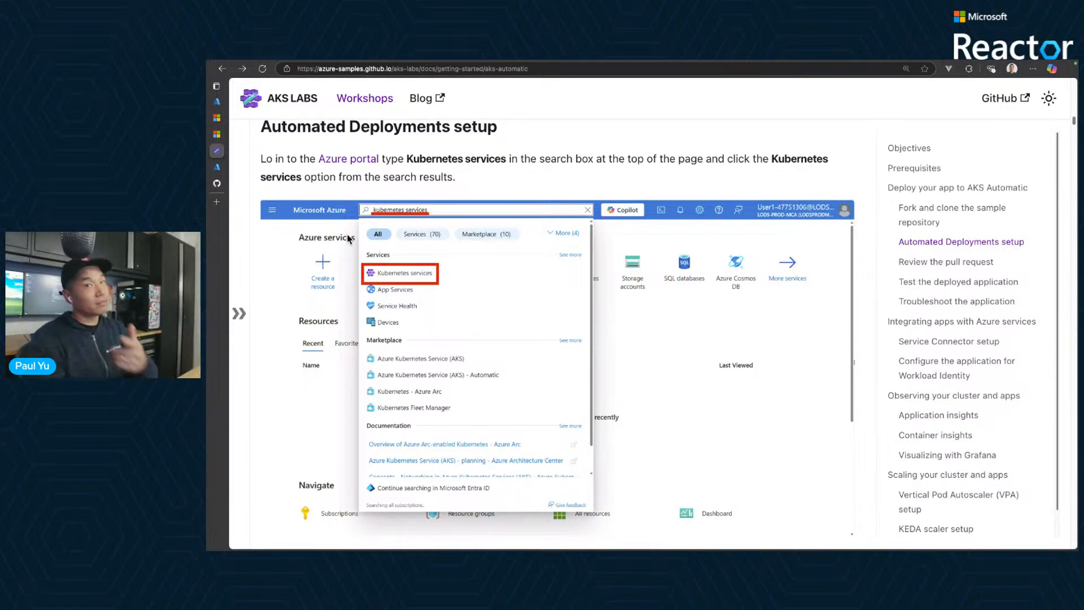
- Switch to the Azure portal, find and open the Kubernetes services page, and close the Cloud Shell
left_click(249, 166)
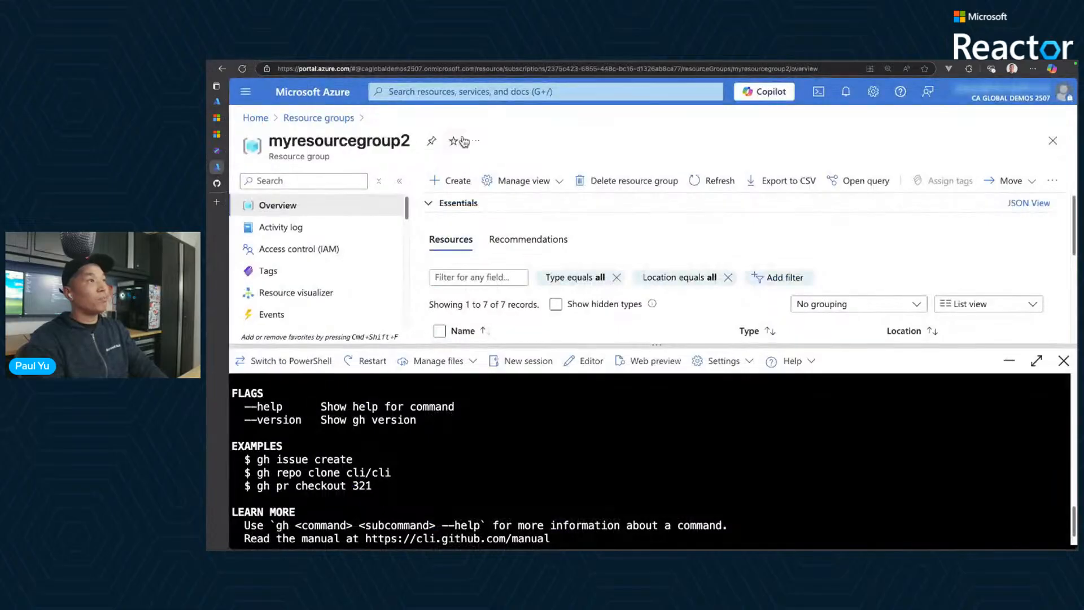
left_click(514, 93)
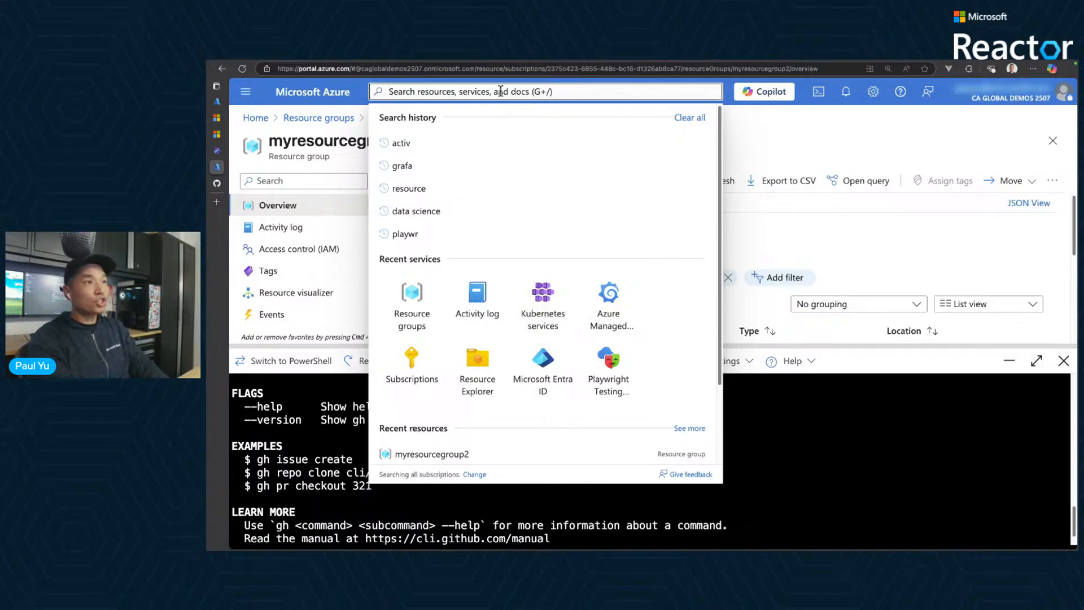
type("kuber")
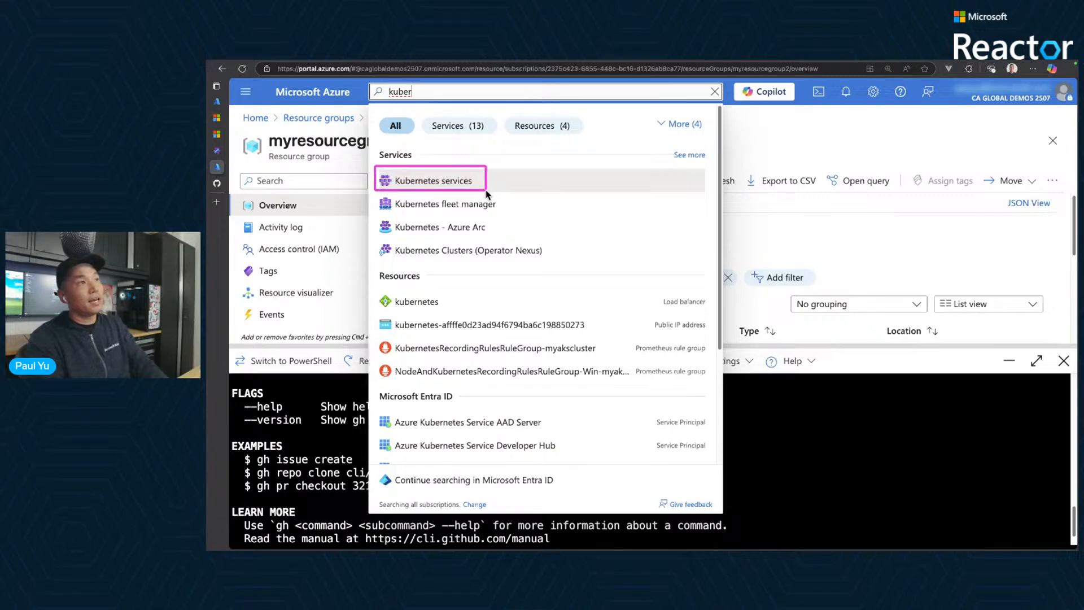
left_click(468, 178)
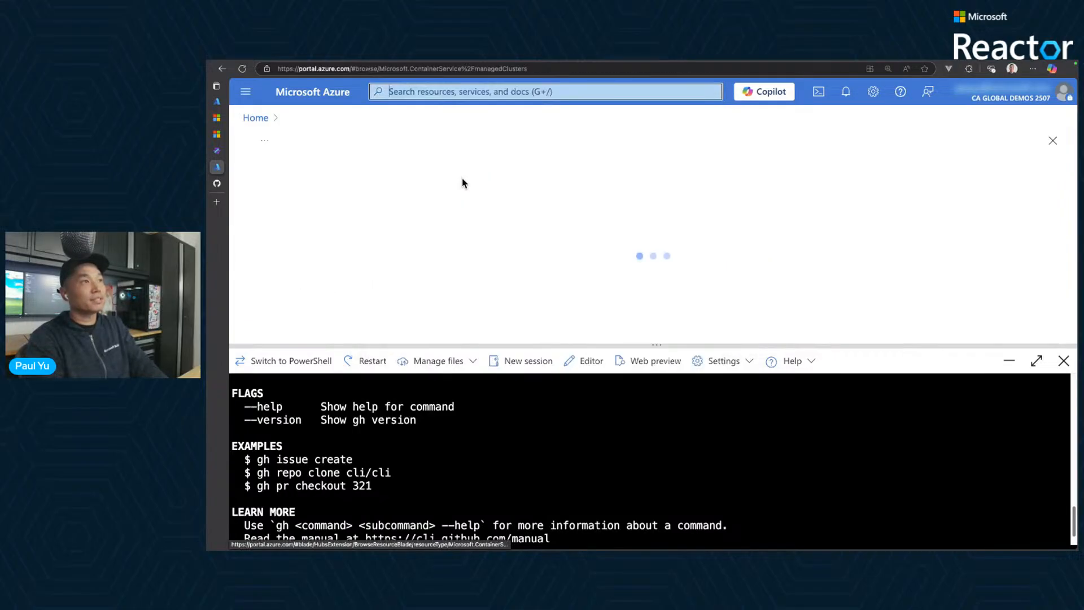
left_click(1064, 362)
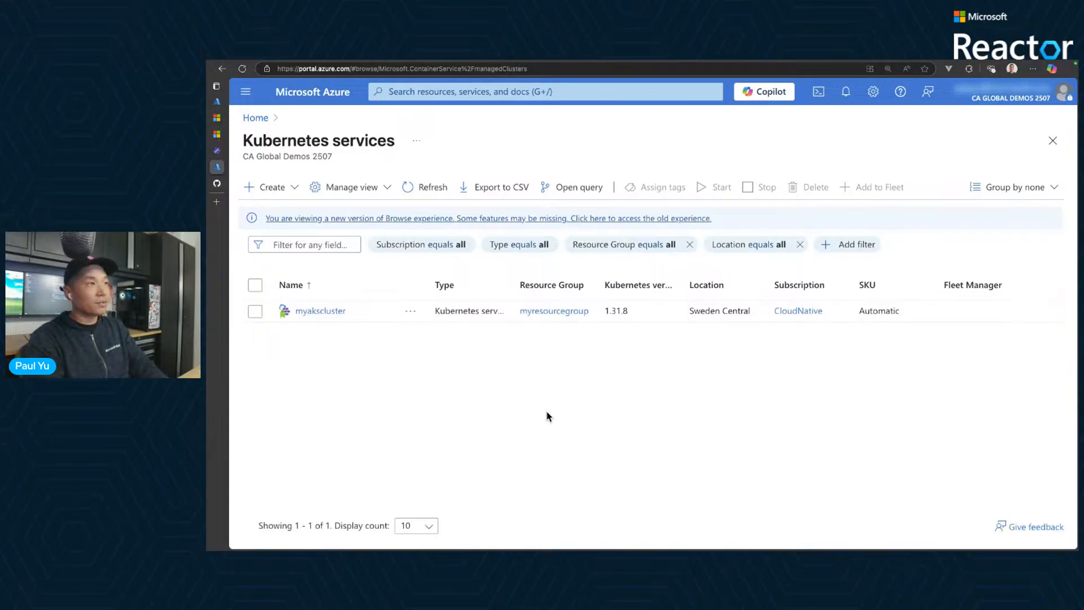
- Start creating a new application deployment from Kubernetes services and choose the "Deploy your application" option
left_click(269, 190)
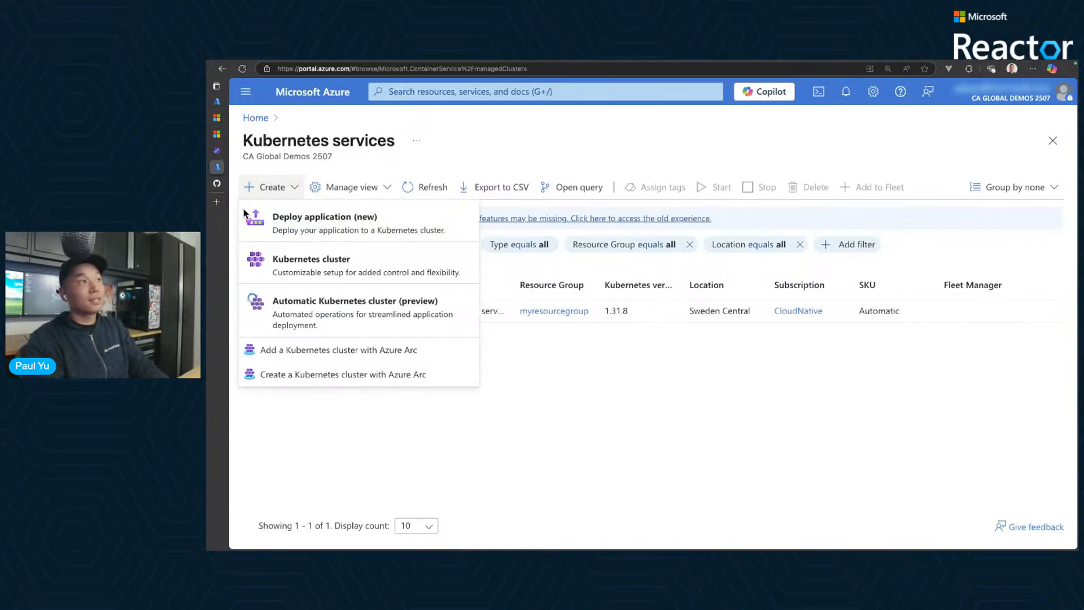
left_click_drag(244, 202, 441, 240)
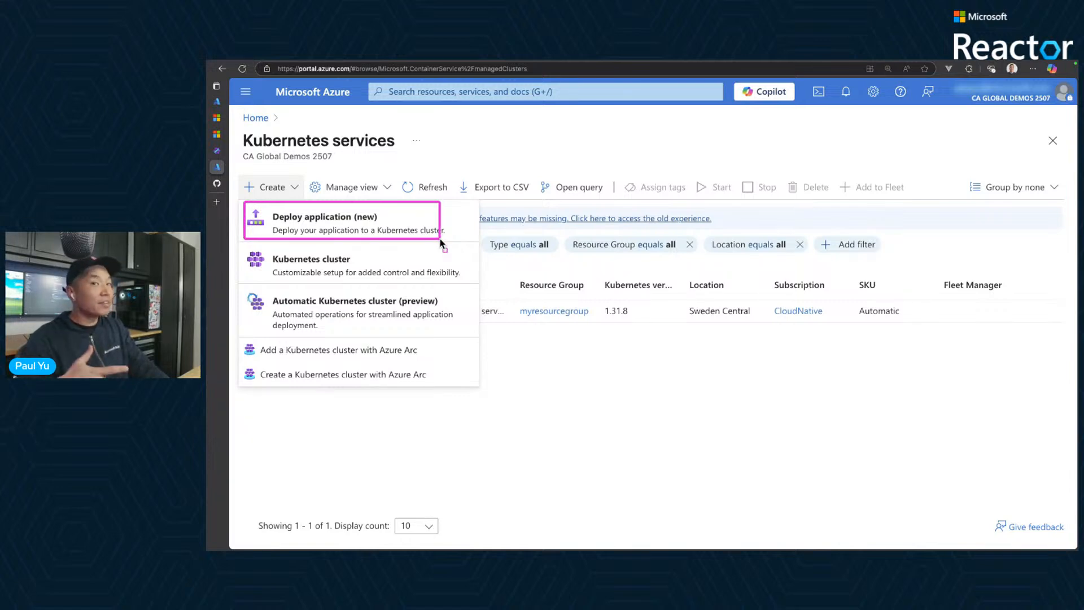
key("Escape")
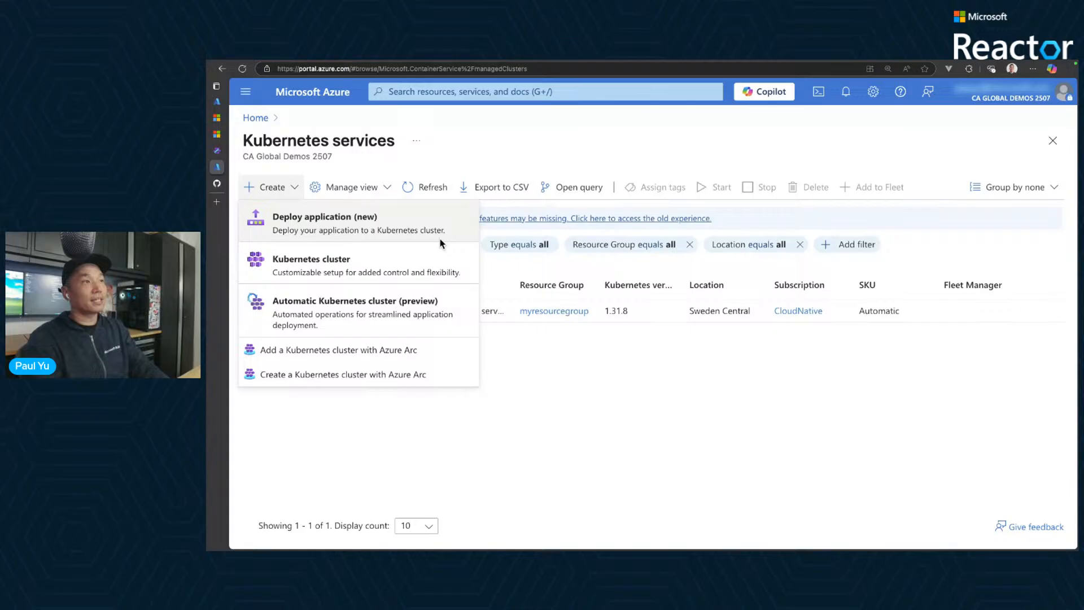
left_click(363, 226)
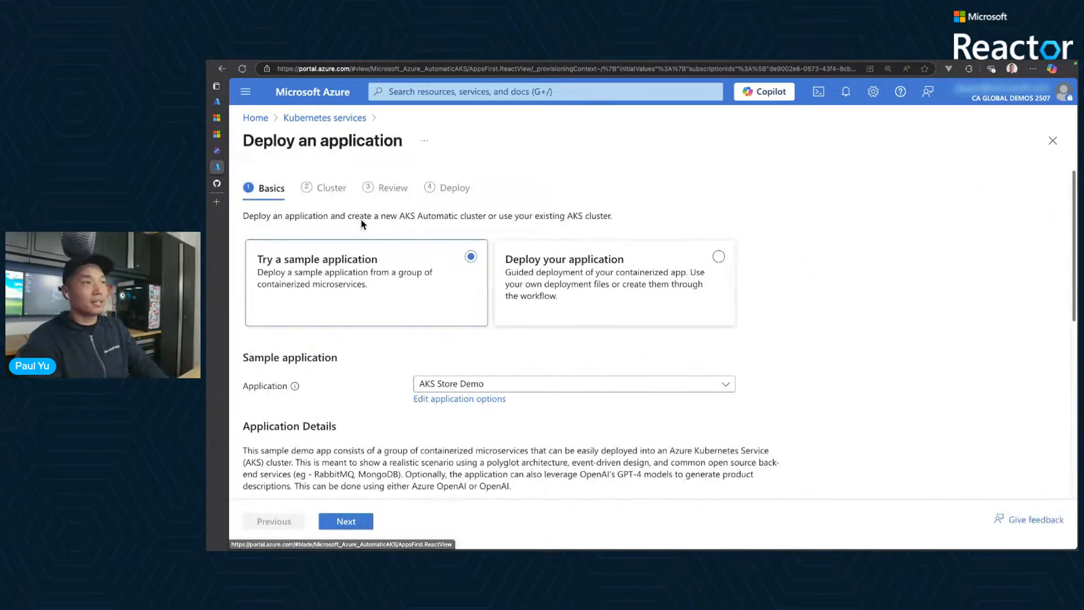
left_click(600, 278)
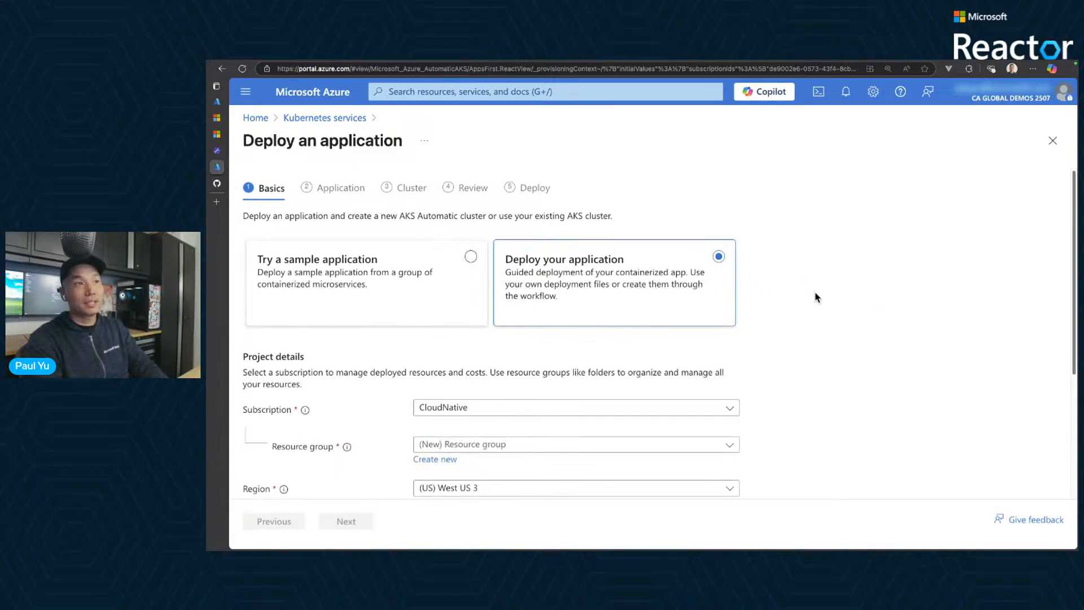
- Set the deployment's subscription to CA Global Demos and its resource group to myresourcegroup2
scroll(829, 313, "down", 2)
left_click(557, 334)
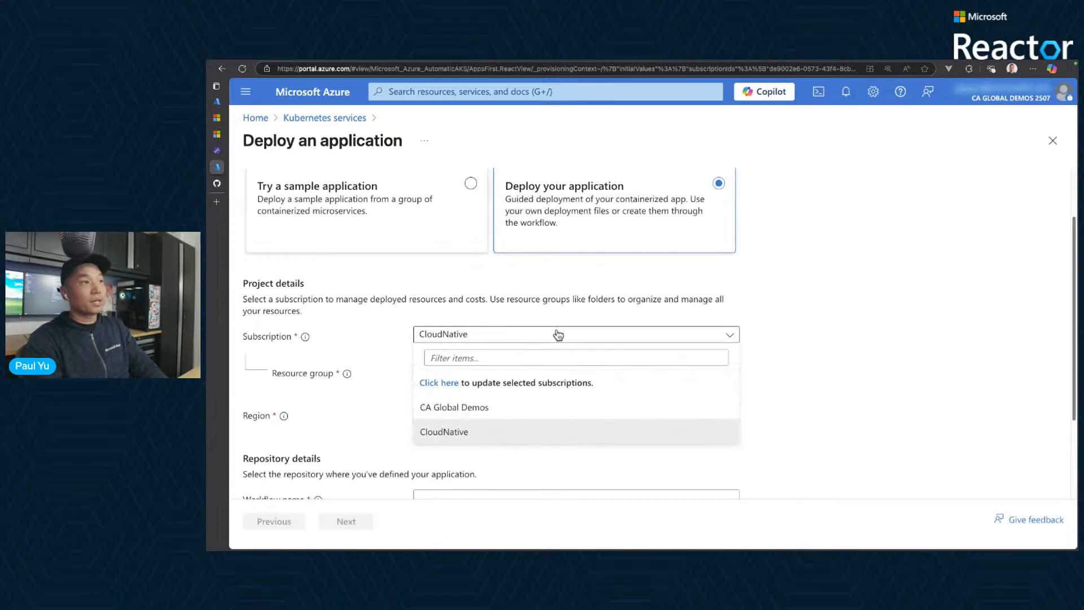
left_click(523, 404)
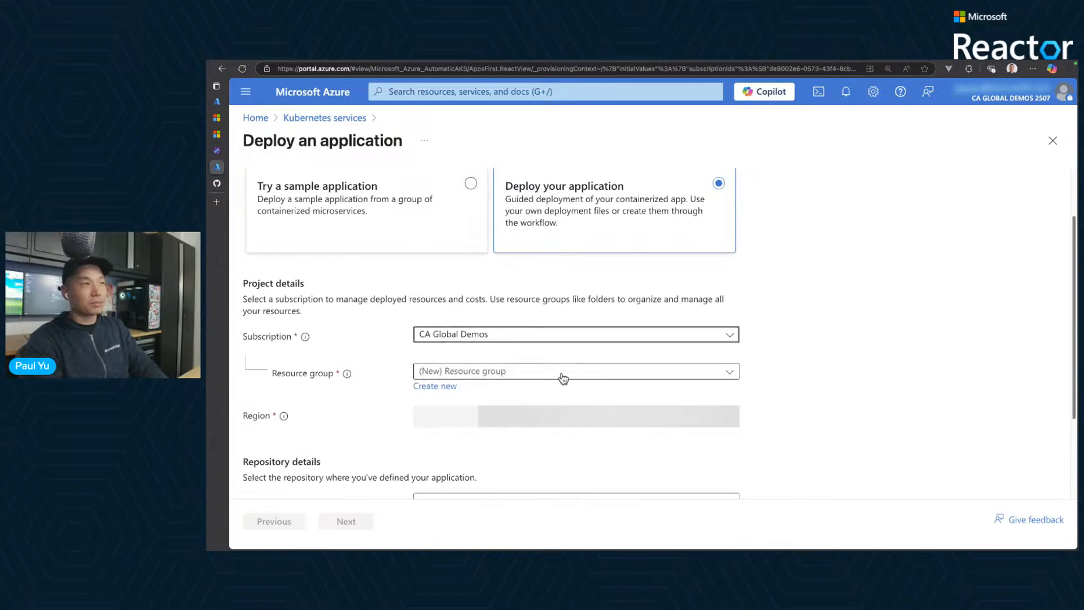
left_click(728, 371)
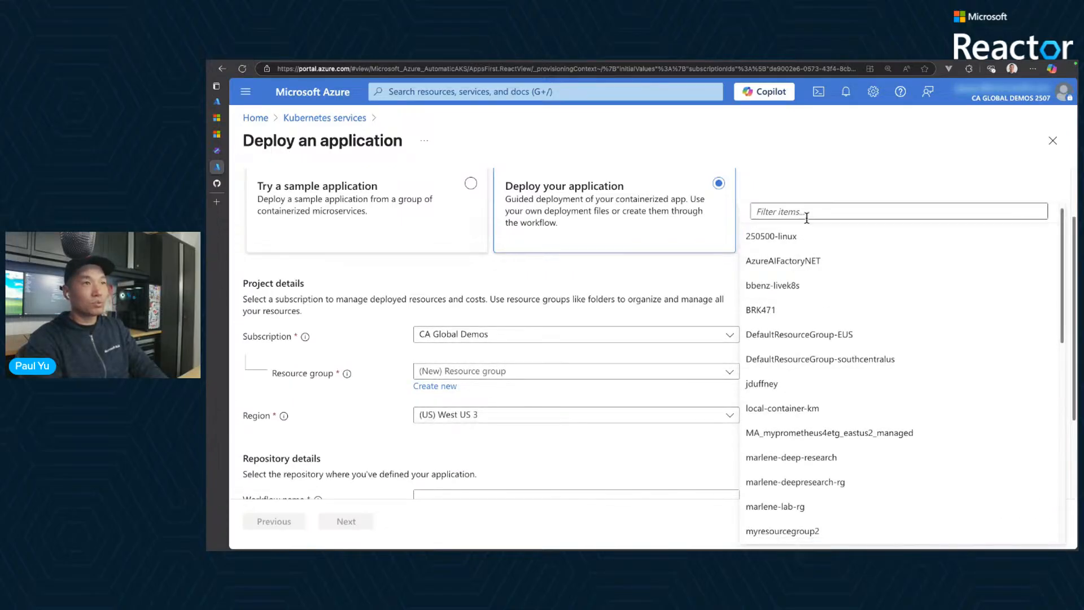
scroll(825, 362, "down", 4)
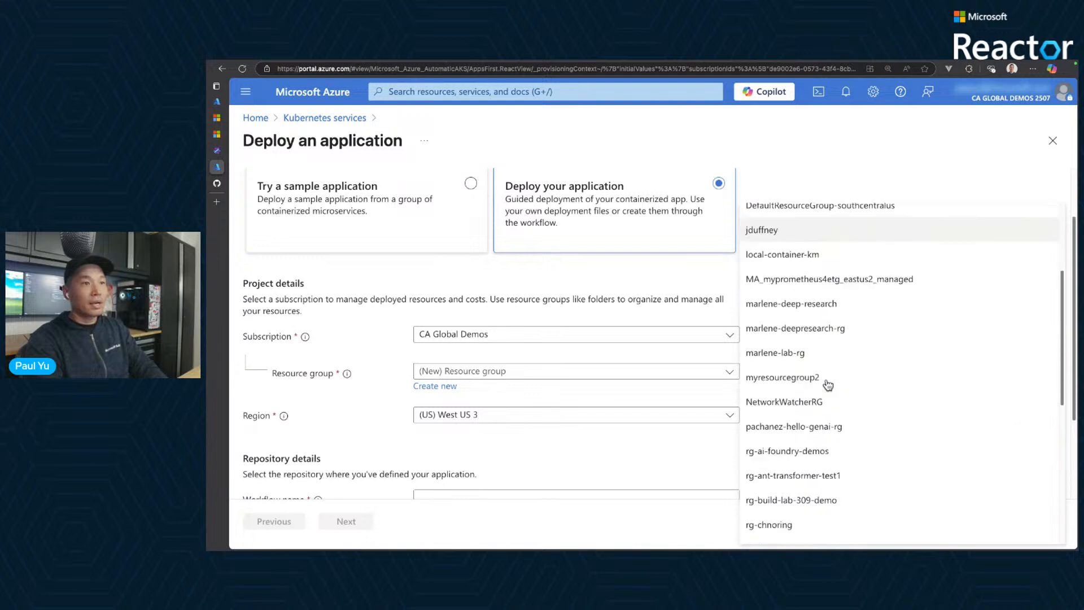
left_click(824, 314)
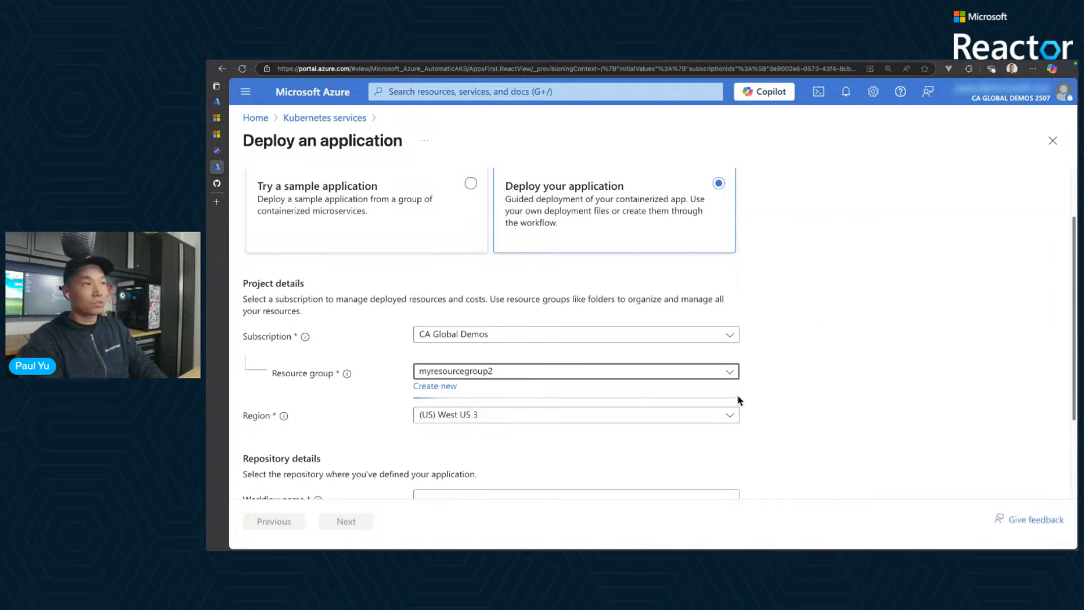
- Set the deployment region to (US) East US 2 in the project details
left_click(557, 417)
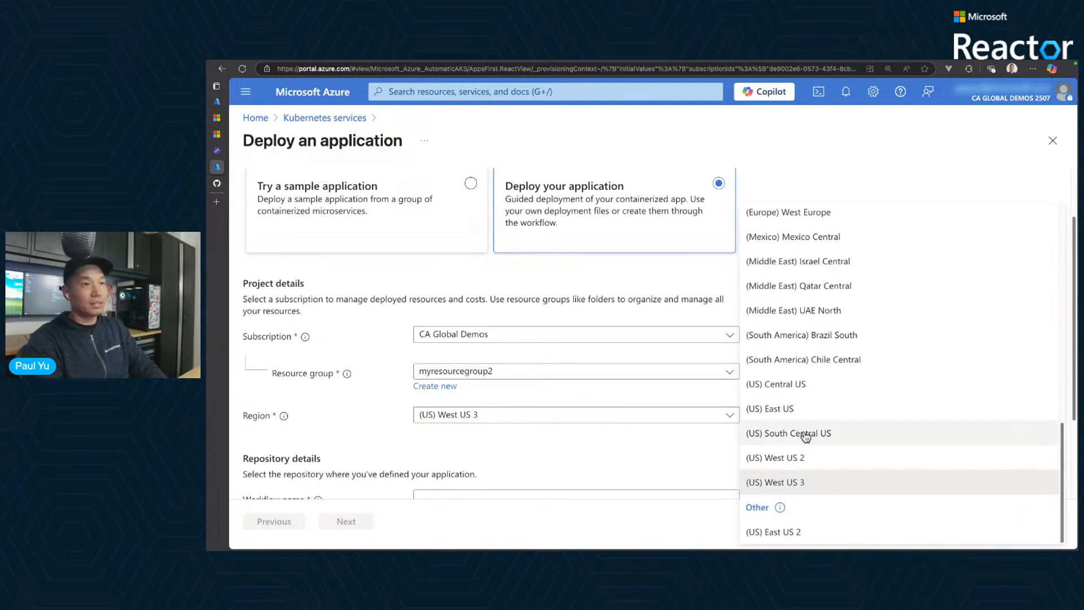
left_click(796, 534)
left_click(659, 452)
- Enter contoso-air as the workflow name in the repository details
scroll(659, 453, "down", 1)
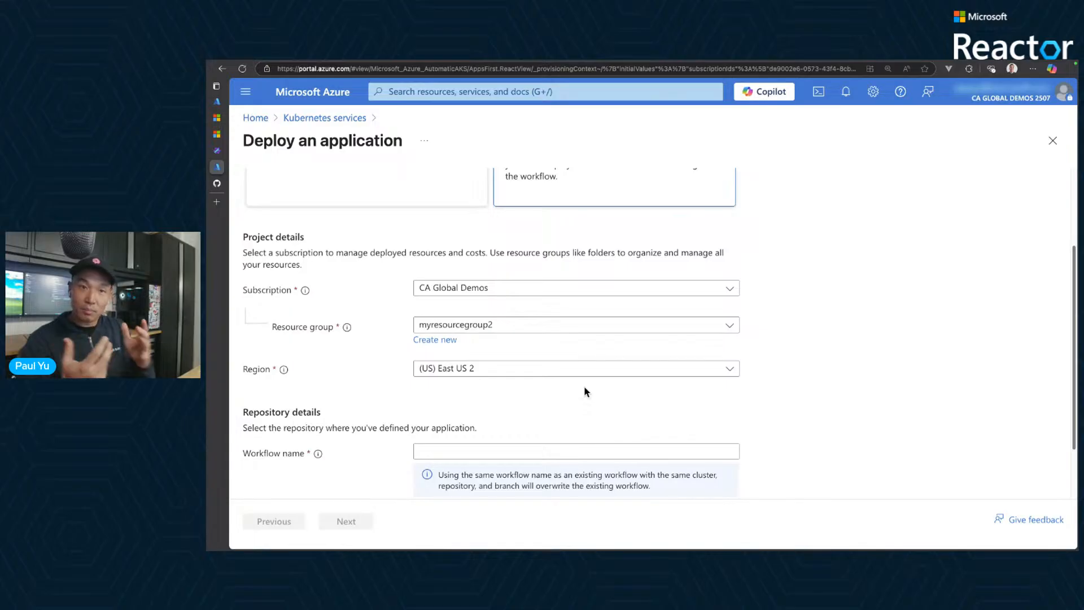
scroll(580, 398, "down", 2)
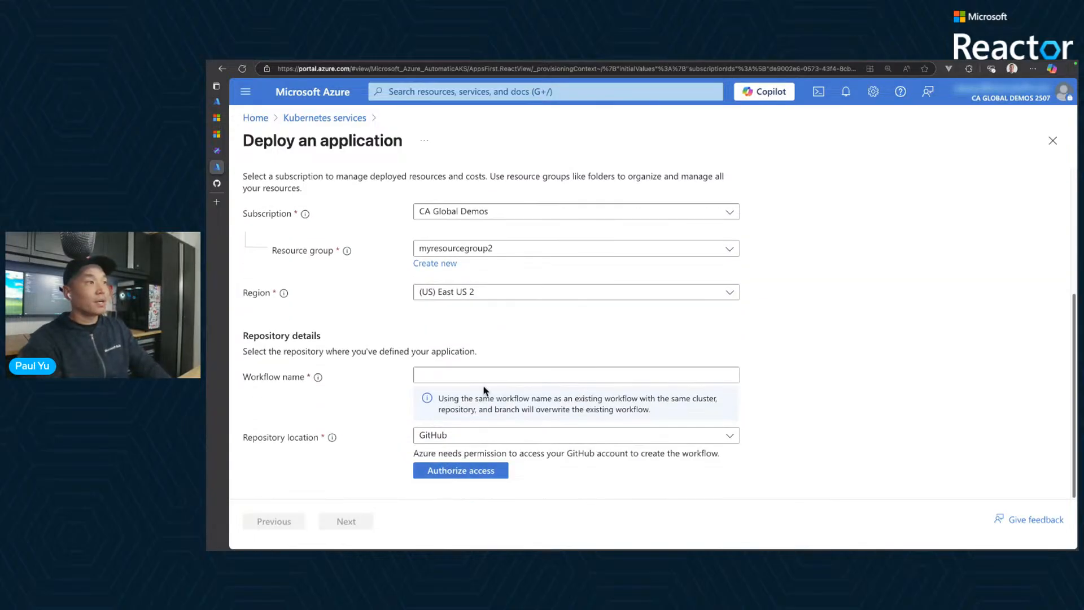
left_click(484, 380)
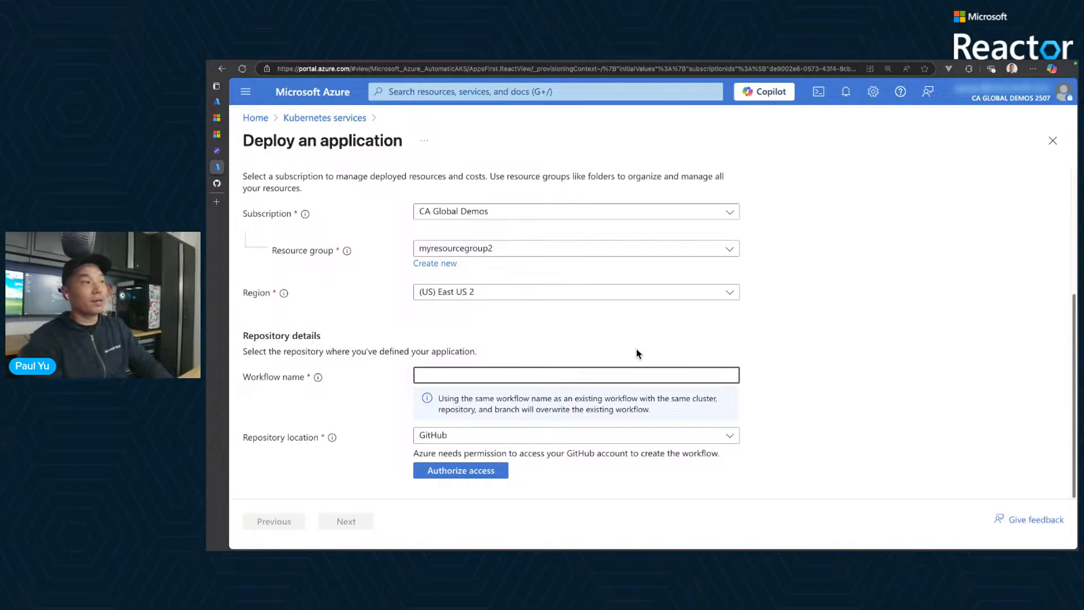
left_click(614, 378)
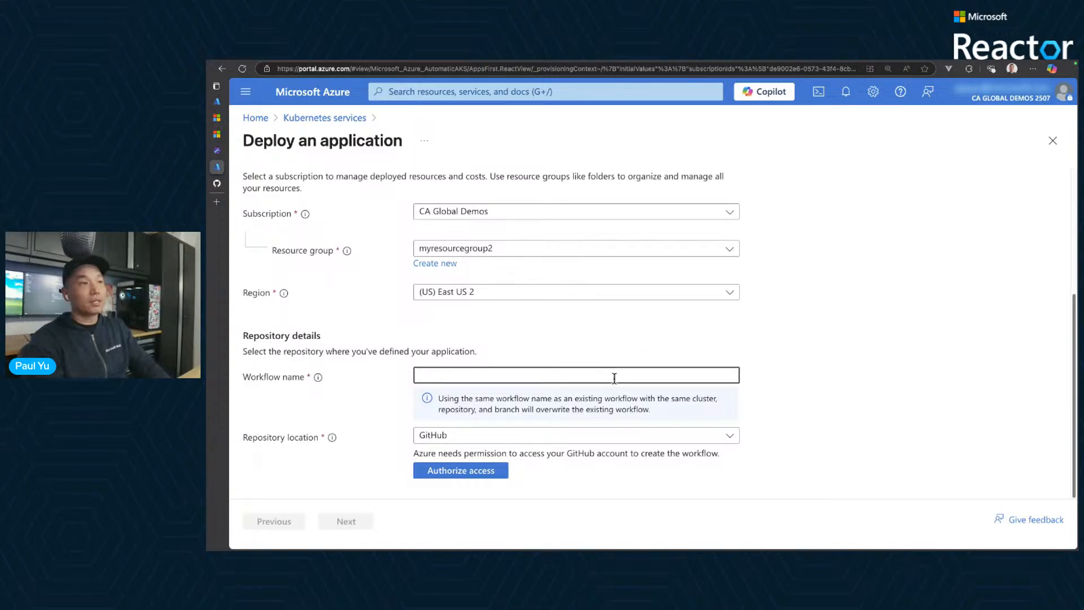
type("cont")
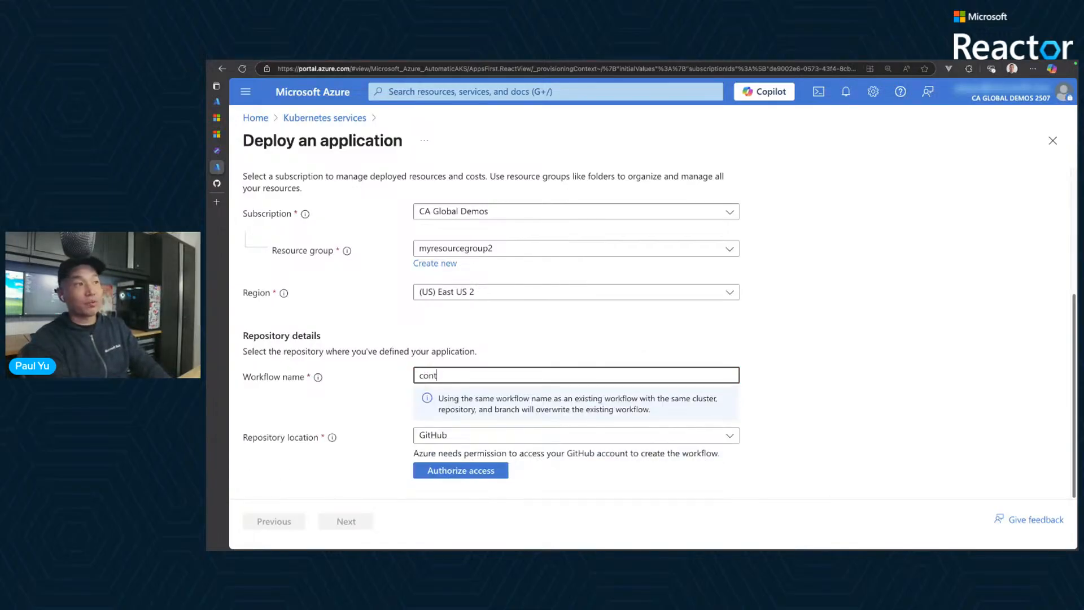
type("oso-air")
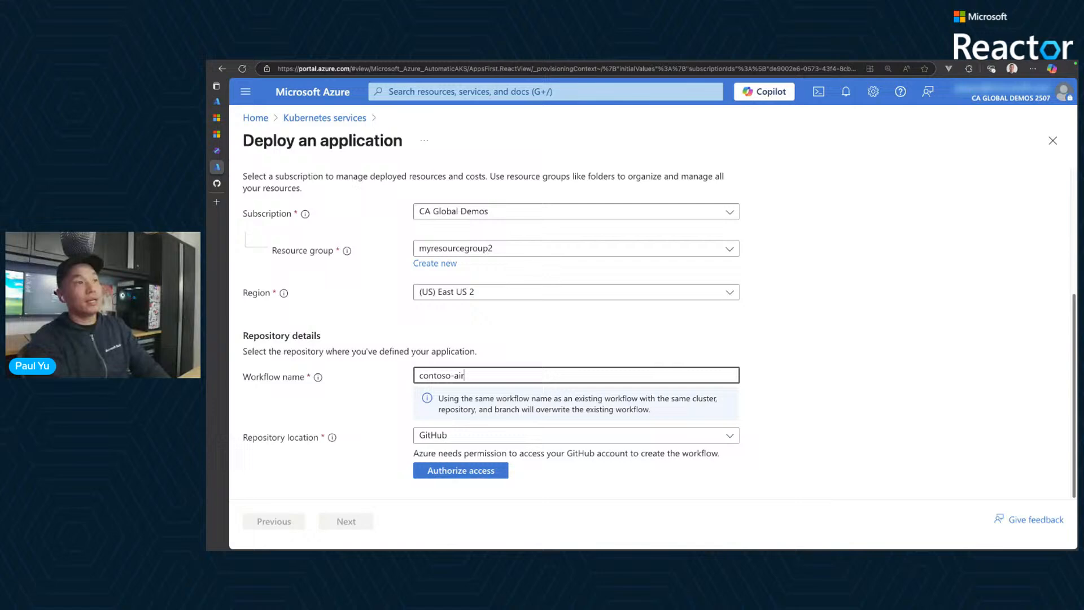
left_click(778, 422)
- Keep GitHub as the repository location and authorize Azure's access to the GitHub account
left_click(675, 444)
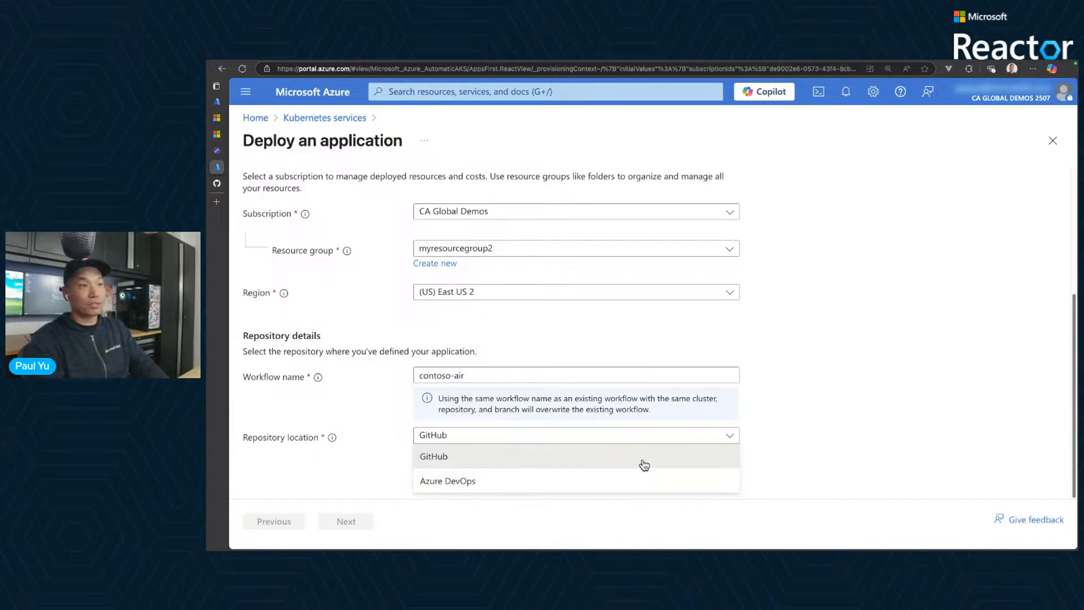
left_click(487, 461)
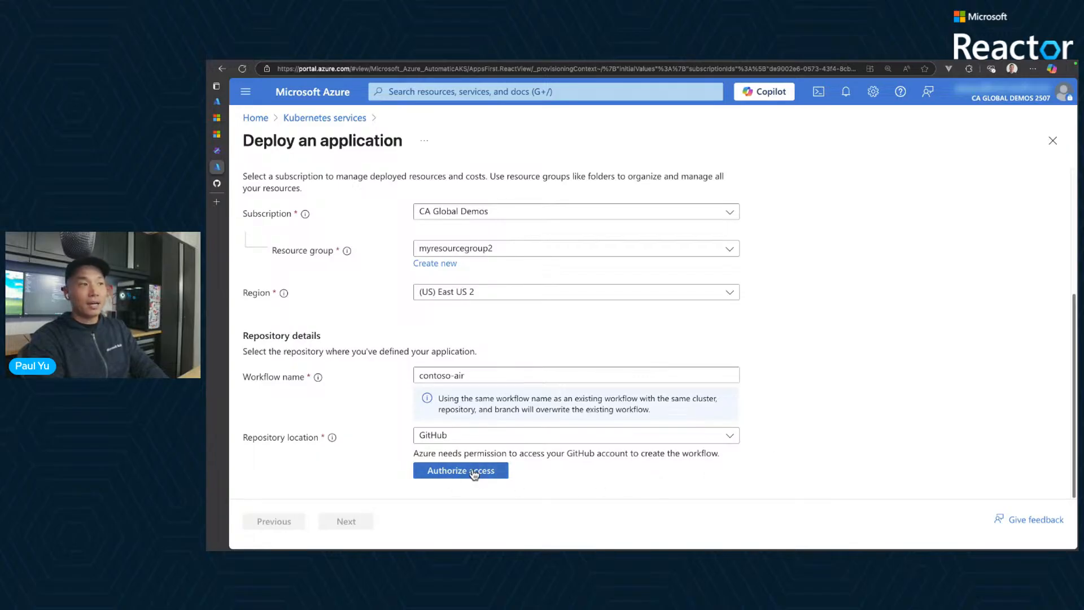
left_click_drag(400, 446, 560, 488)
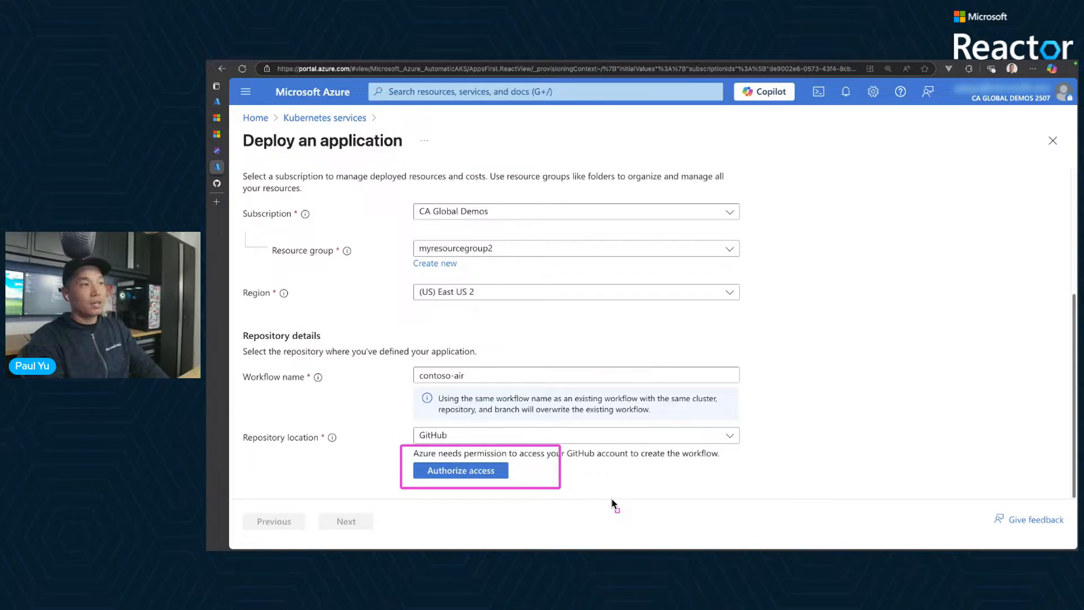
key("Escape")
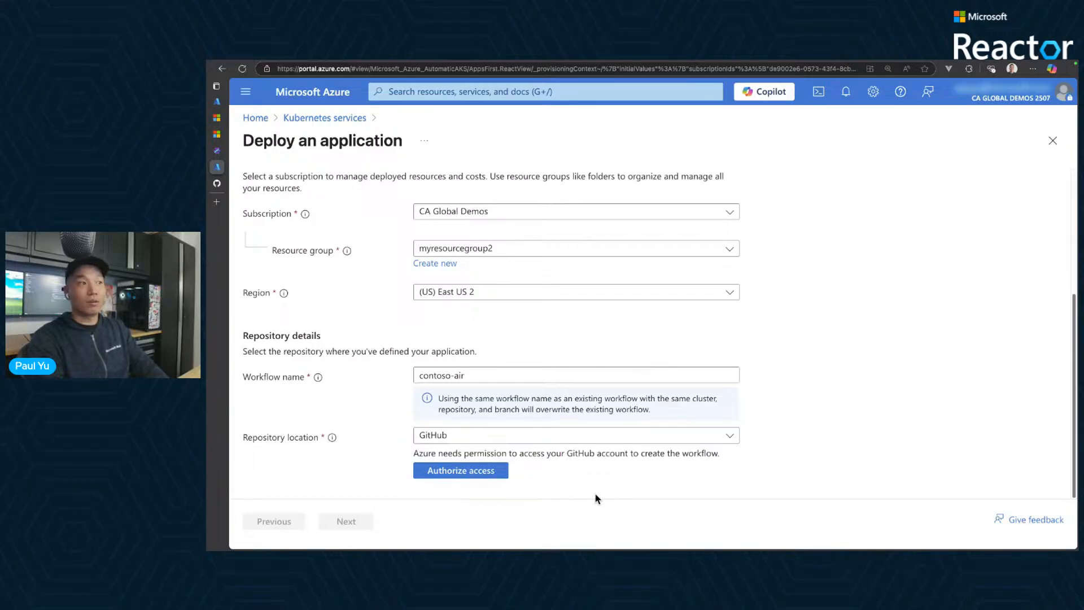
left_click(495, 471)
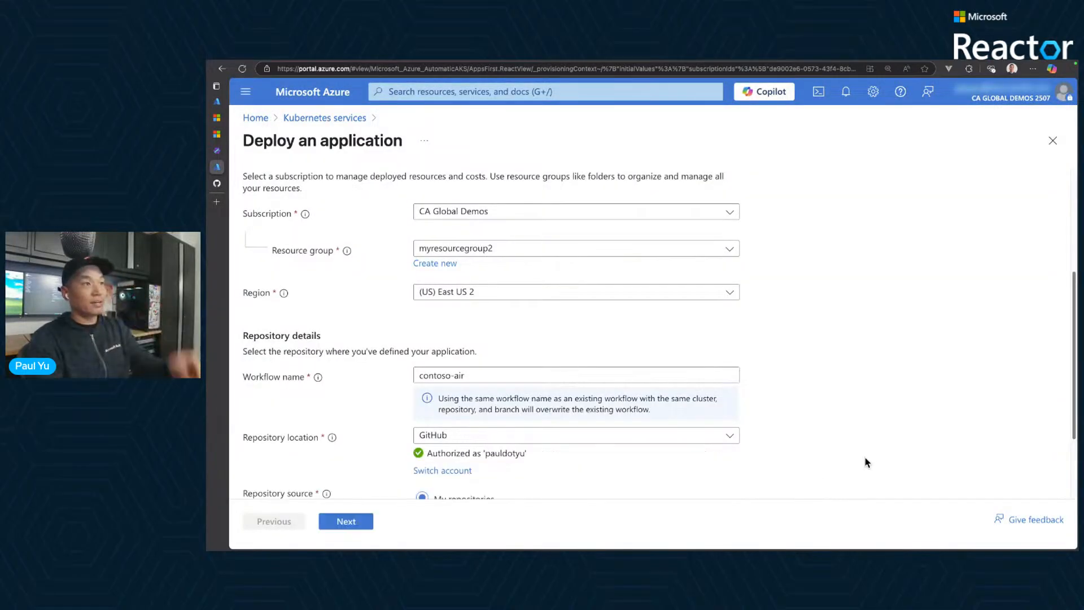
- Filter the account's own repositories for "conto" and choose contoso-air as the repository to deploy
scroll(866, 461, "down", 2)
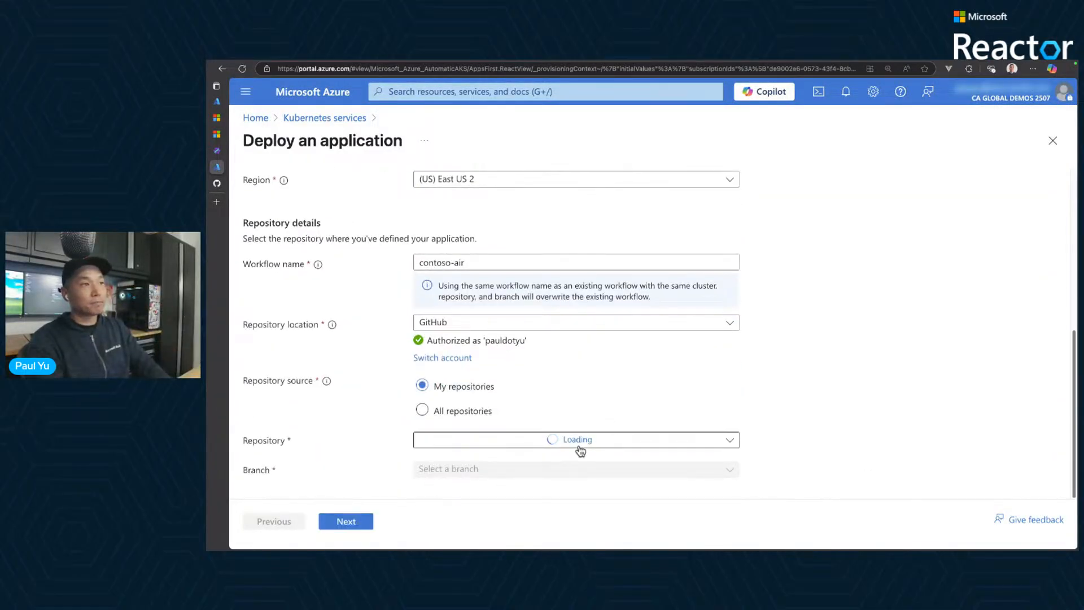
left_click_drag(523, 341, 485, 341)
left_click(559, 373)
left_click(538, 446)
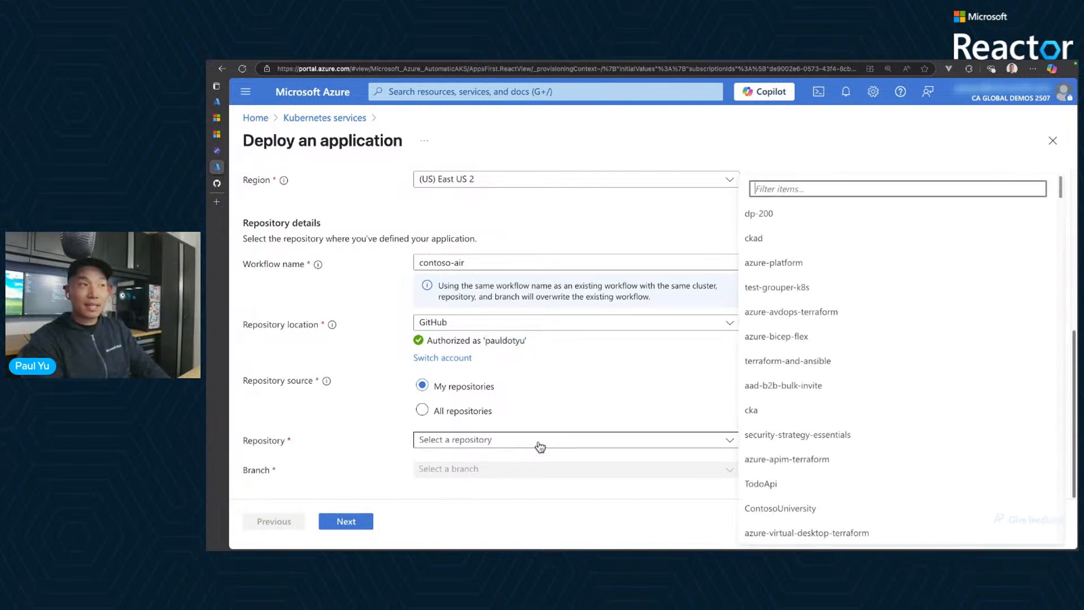
left_click(802, 183)
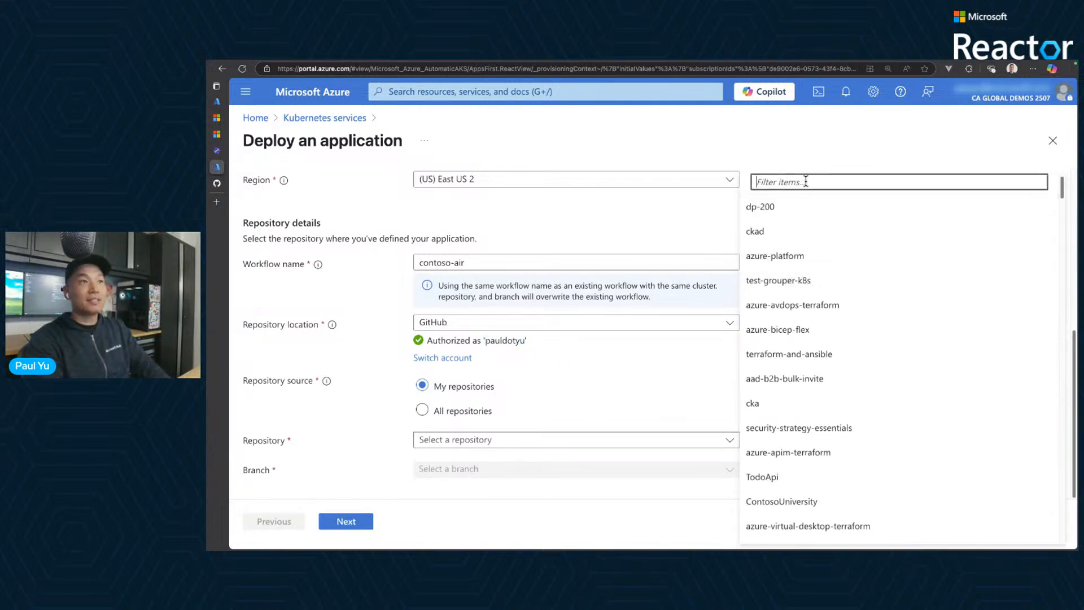
type("cont")
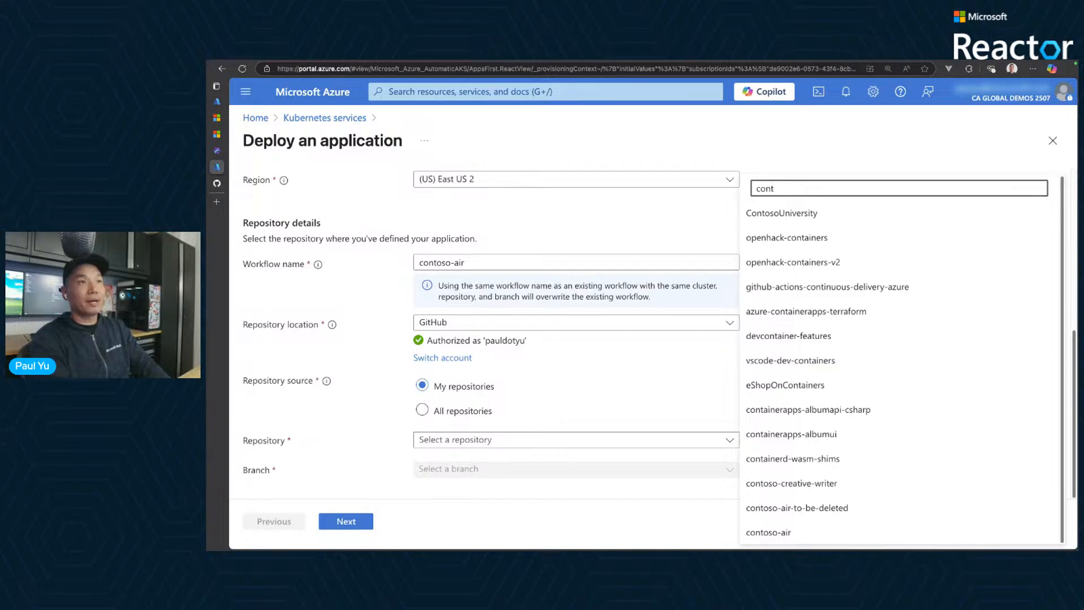
type("o")
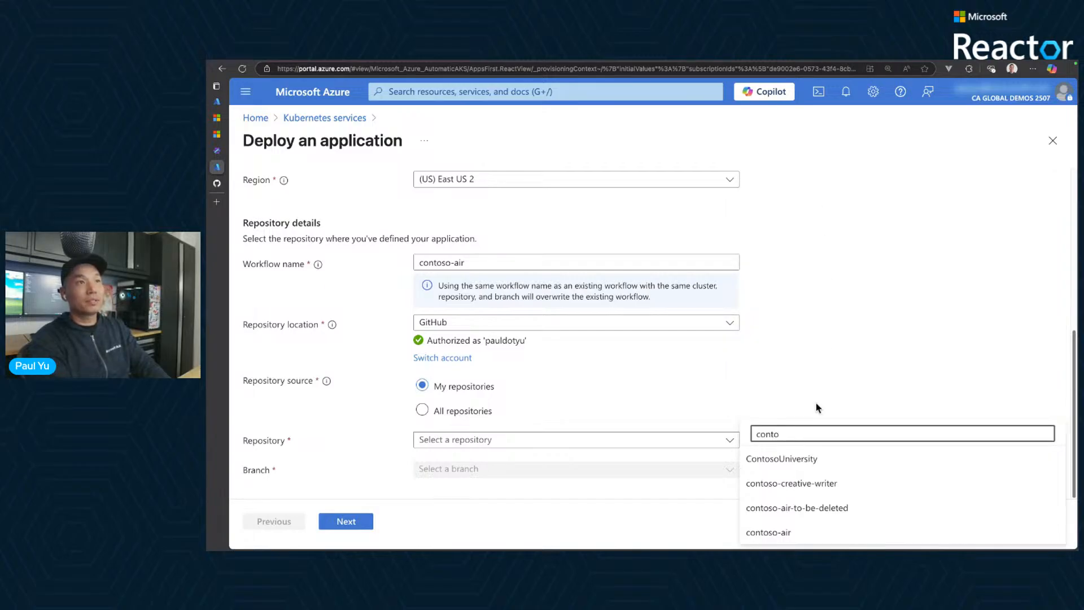
left_click(793, 535)
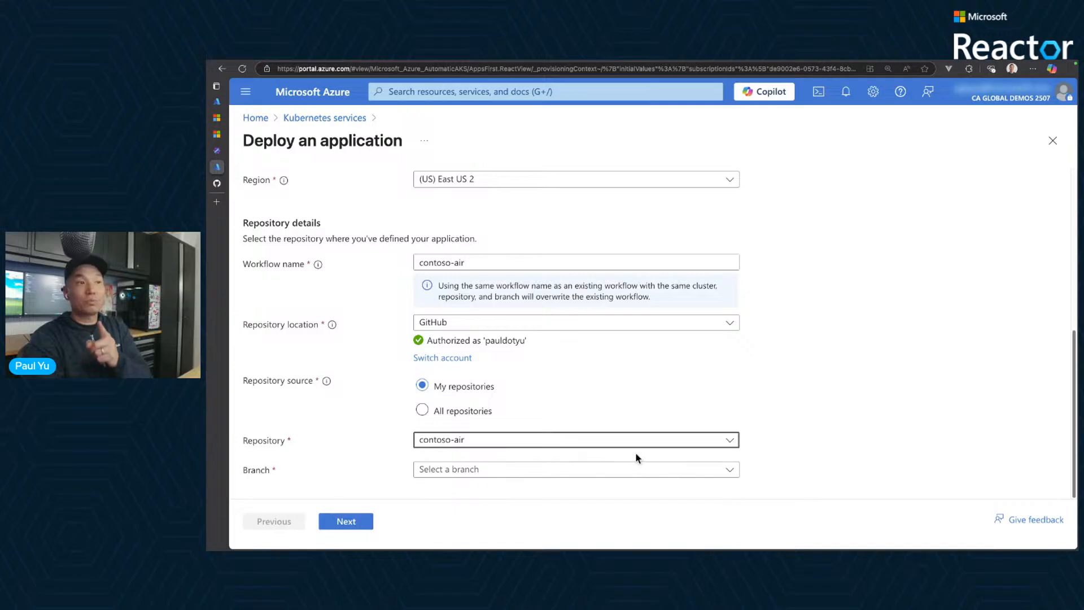
- Select the main branch and continue to the Application settings of the deployment
left_click(615, 470)
left_click(518, 433)
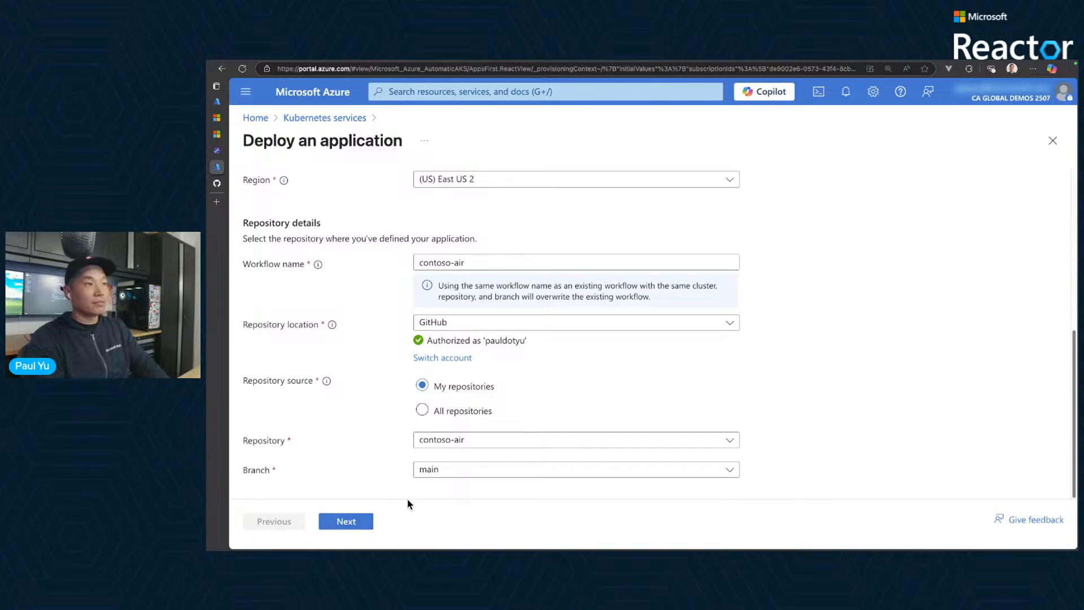
left_click(349, 527)
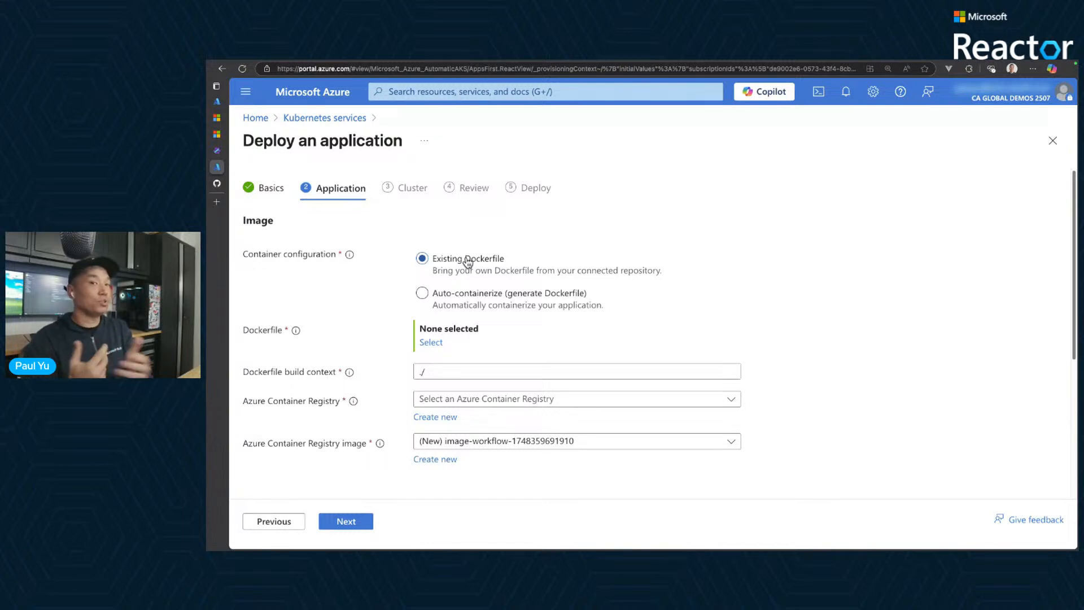
- Choose Auto-containerize (generate Dockerfile) as the container configuration and open the selection of the repository save location
left_click(464, 297)
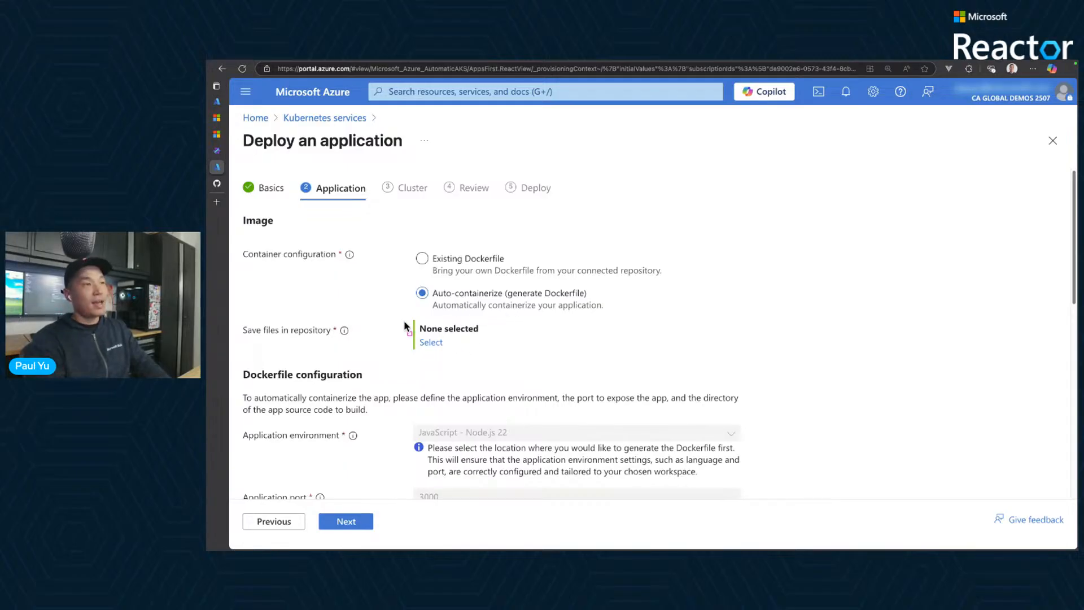
left_click_drag(403, 316, 499, 355)
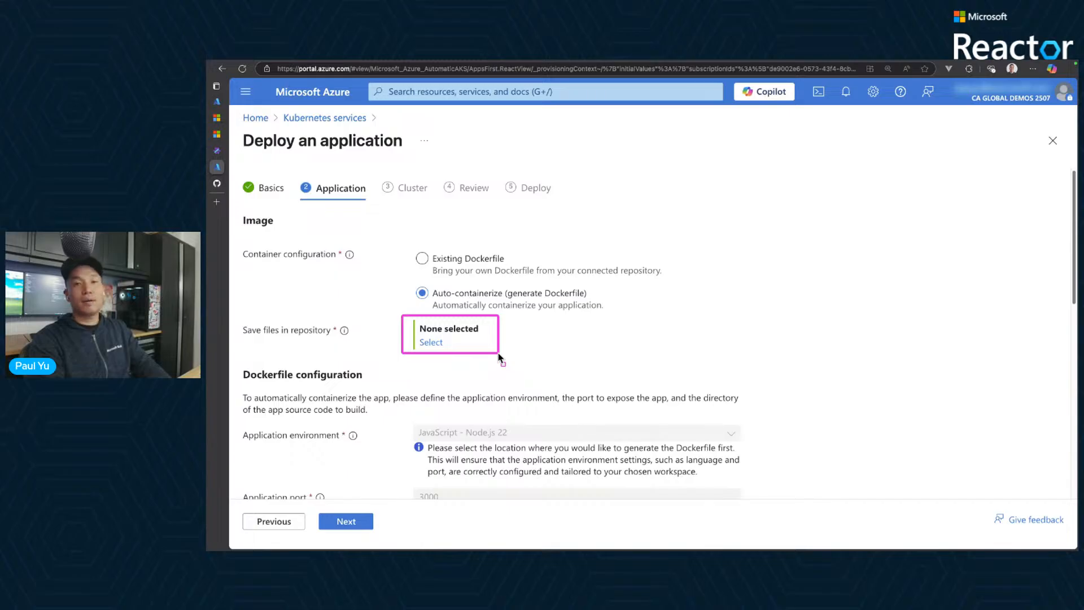
left_click(431, 343)
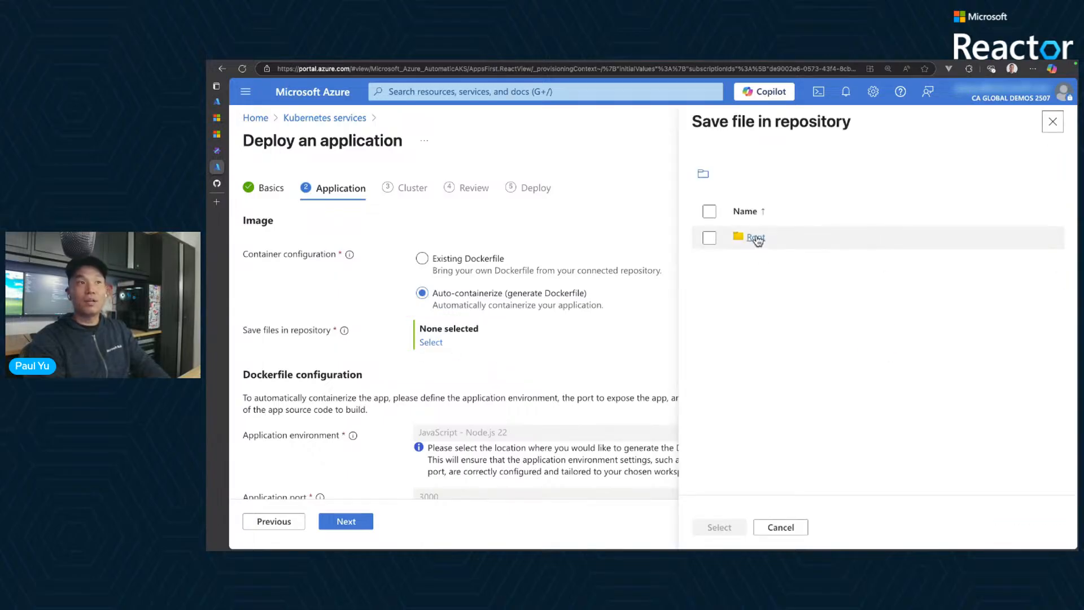
- Switch to the contoso-air repository on GitHub and examine the path and contents of its src/web folder
left_click(216, 183)
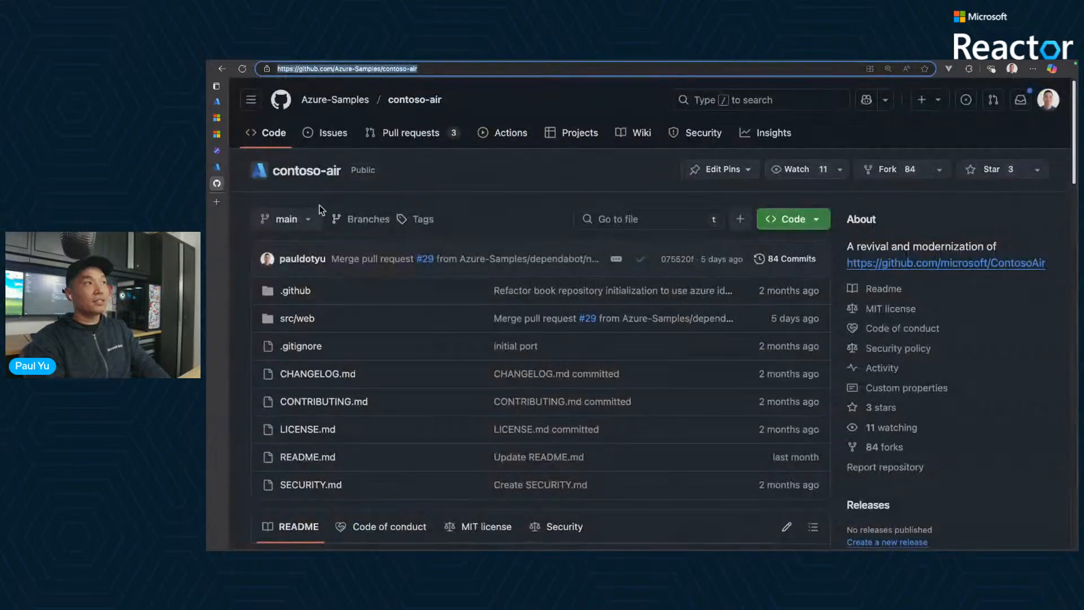
left_click(298, 320)
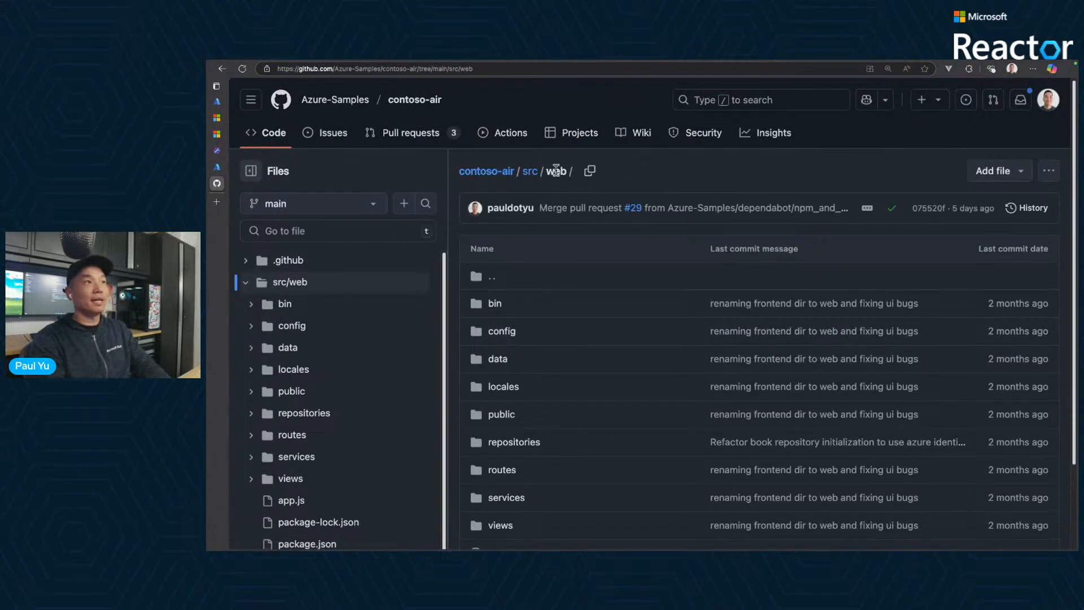
left_click_drag(569, 171, 523, 171)
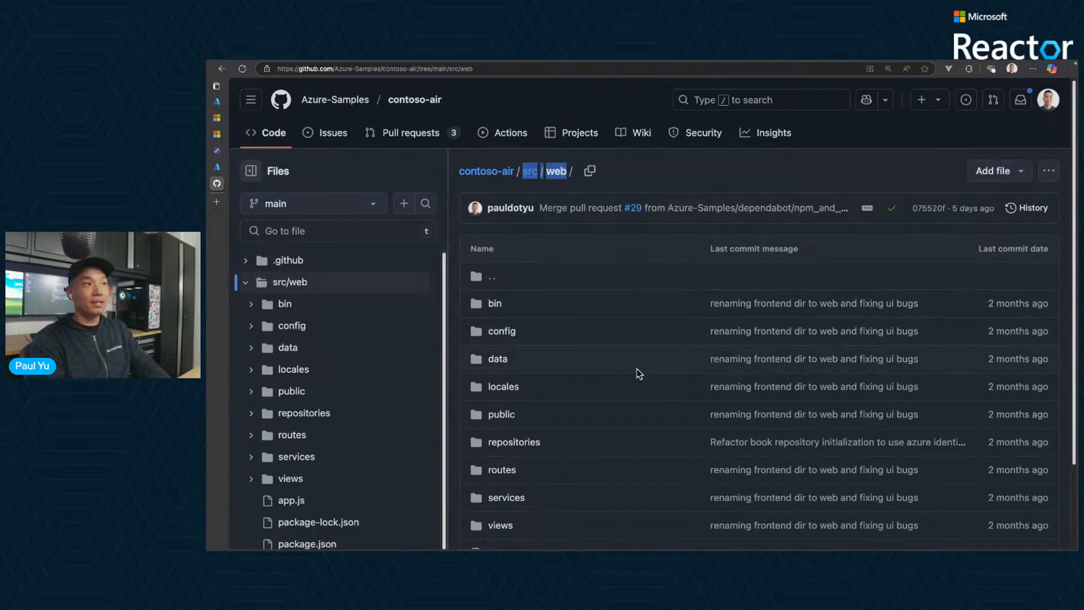
scroll(664, 409, "down", 3)
scroll(664, 409, "up", 2)
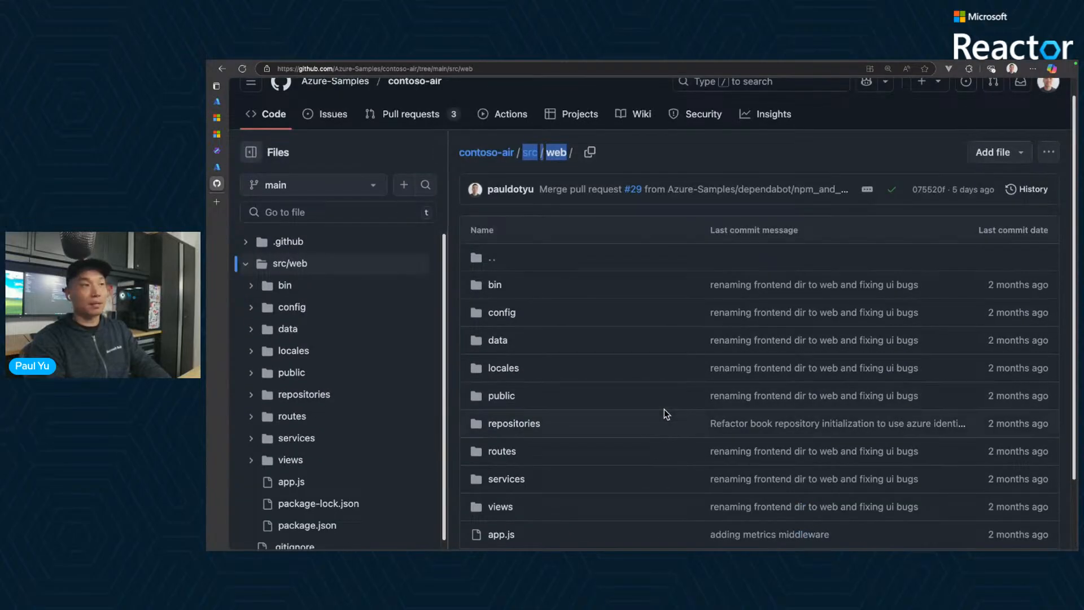
- Switch back to the Azure portal deployment and choose the src/web folder as the repository location for the generated Dockerfile
left_click(221, 167)
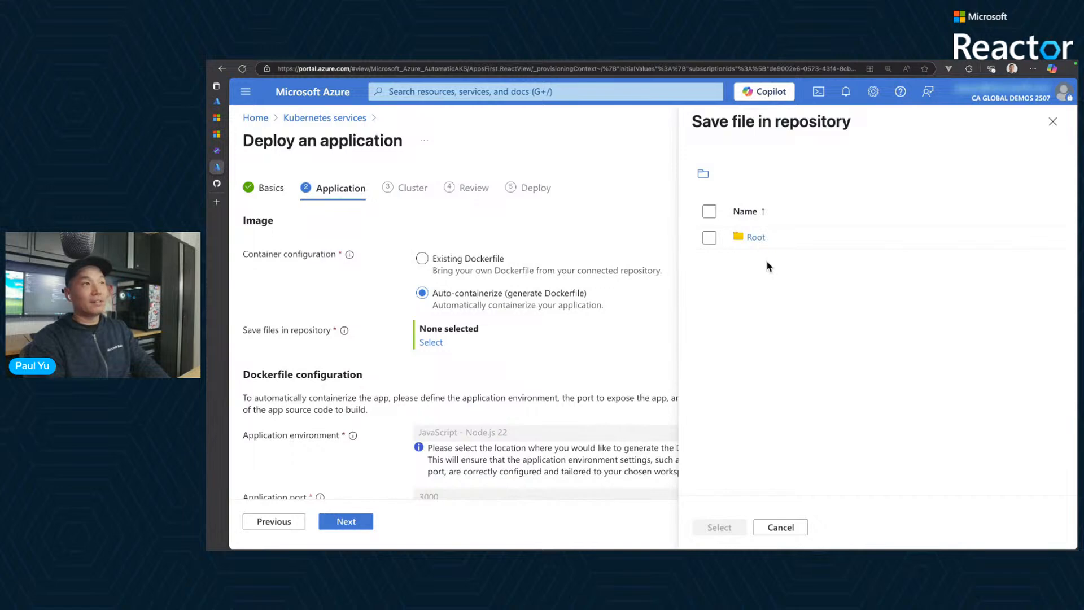
left_click(755, 238)
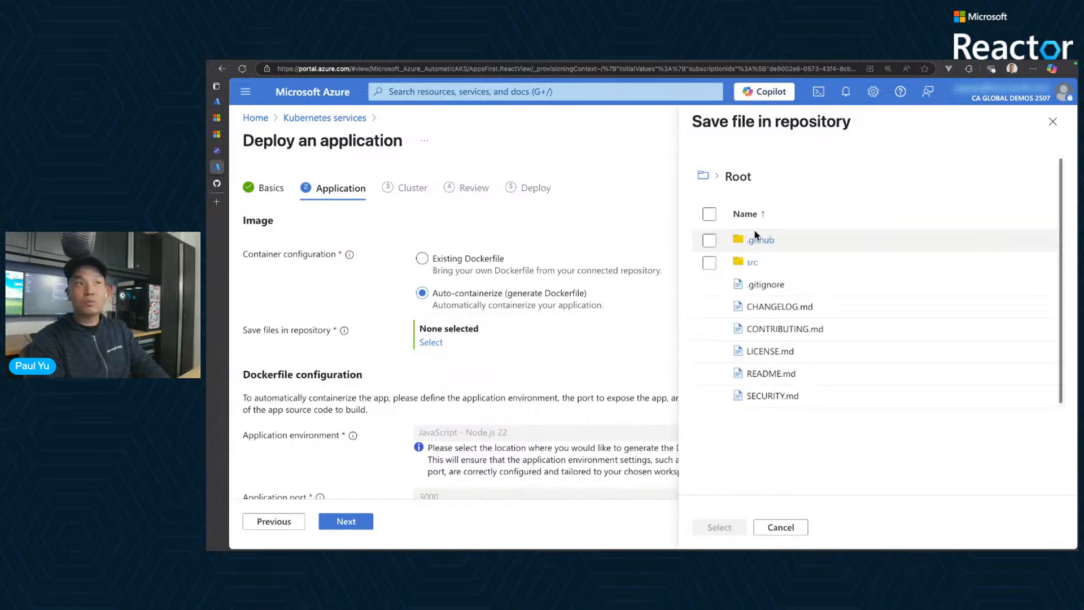
left_click(756, 266)
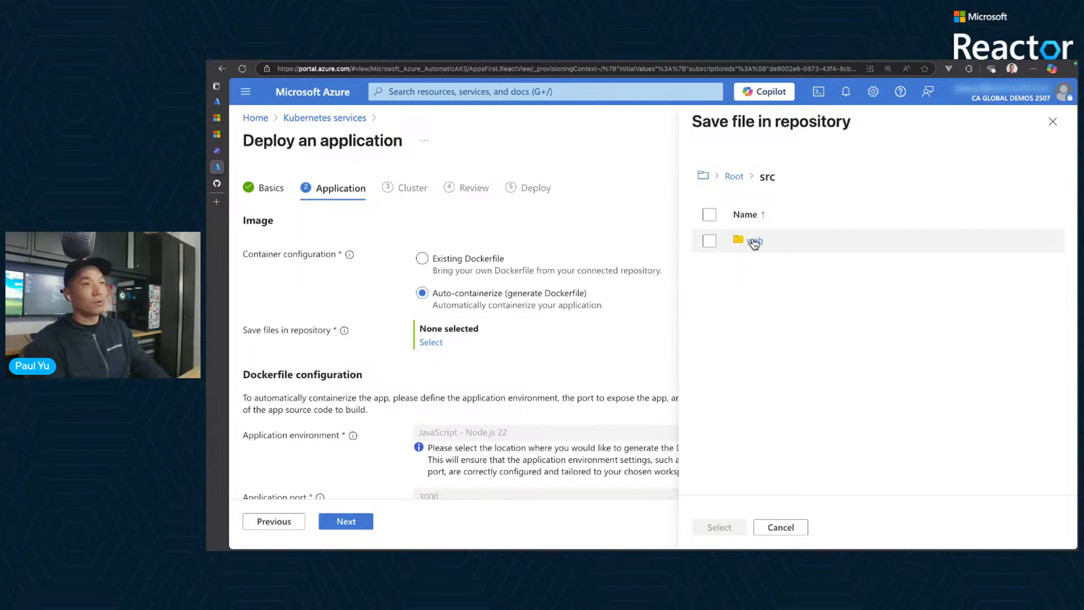
left_click(709, 241)
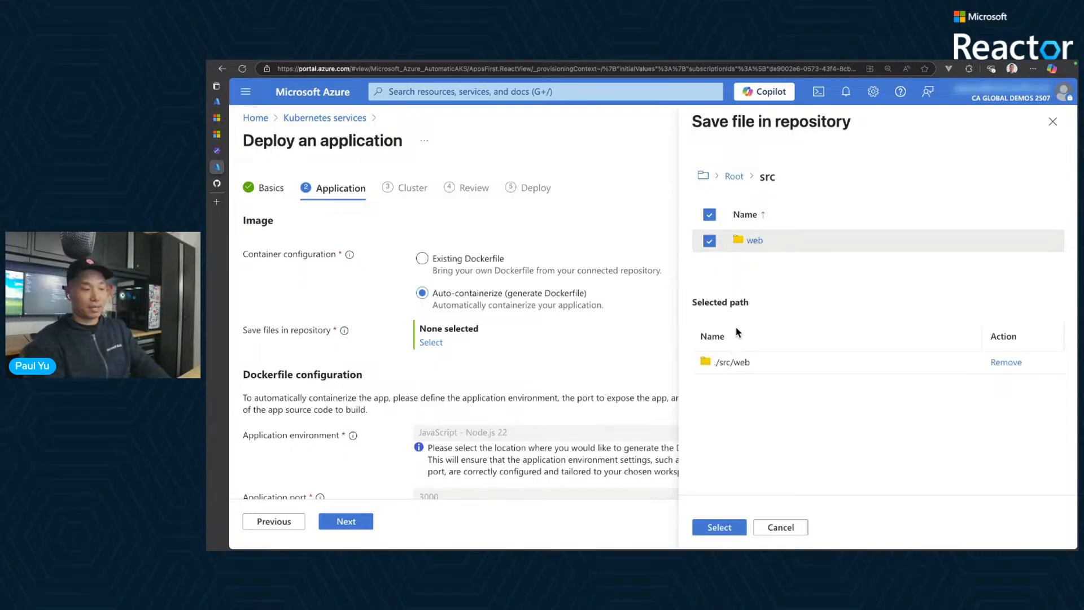
left_click_drag(706, 276, 710, 254)
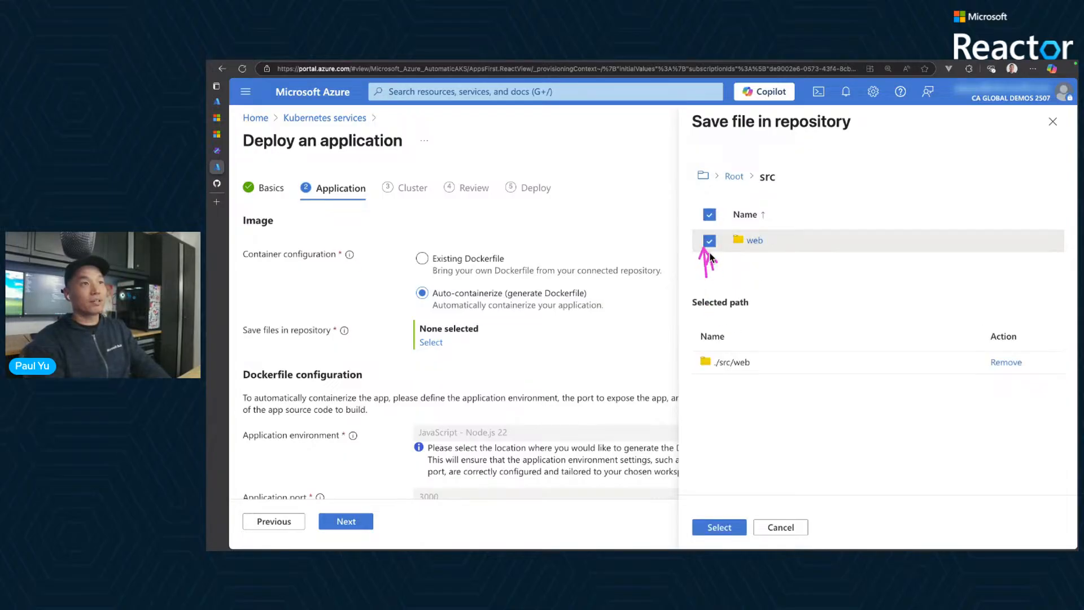
mouse_move(756, 314)
left_mouse_down()
mouse_move(741, 351)
mouse_move(751, 341)
left_mouse_up()
key("Escape")
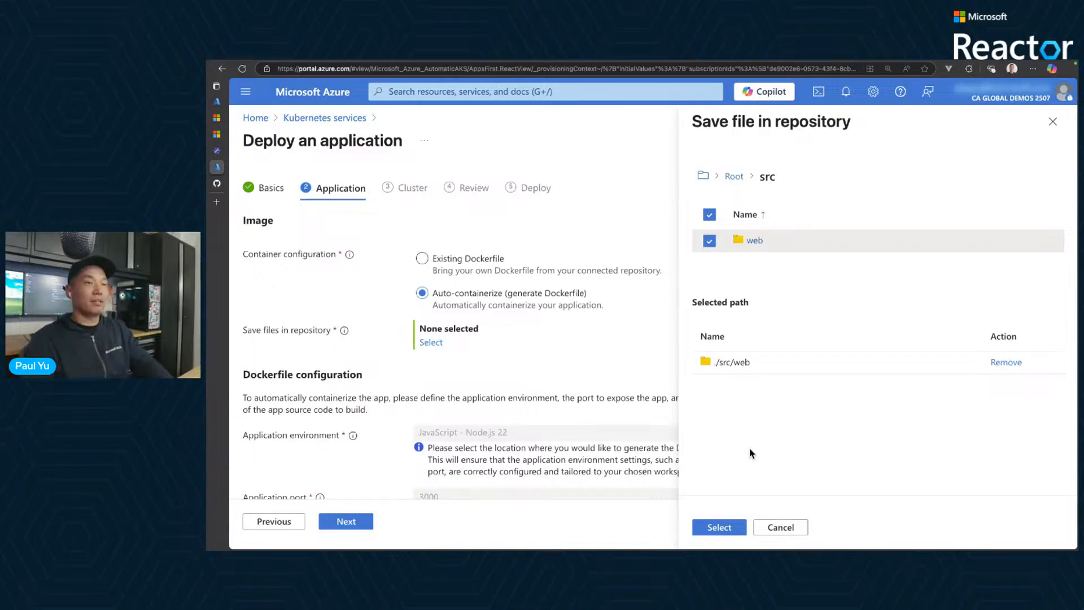
left_click(718, 527)
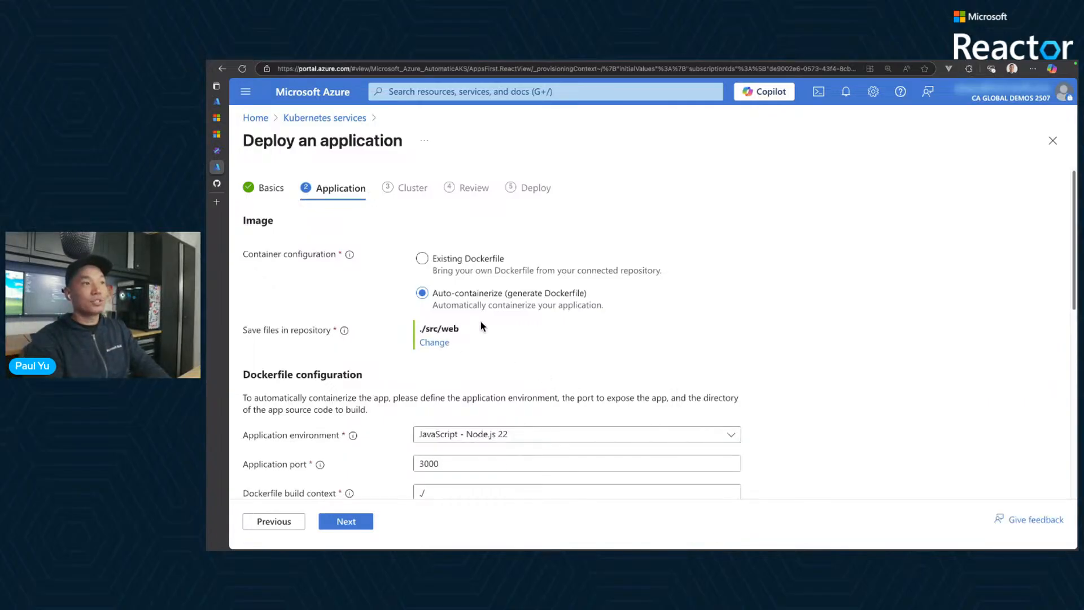
left_click_drag(473, 332, 409, 330)
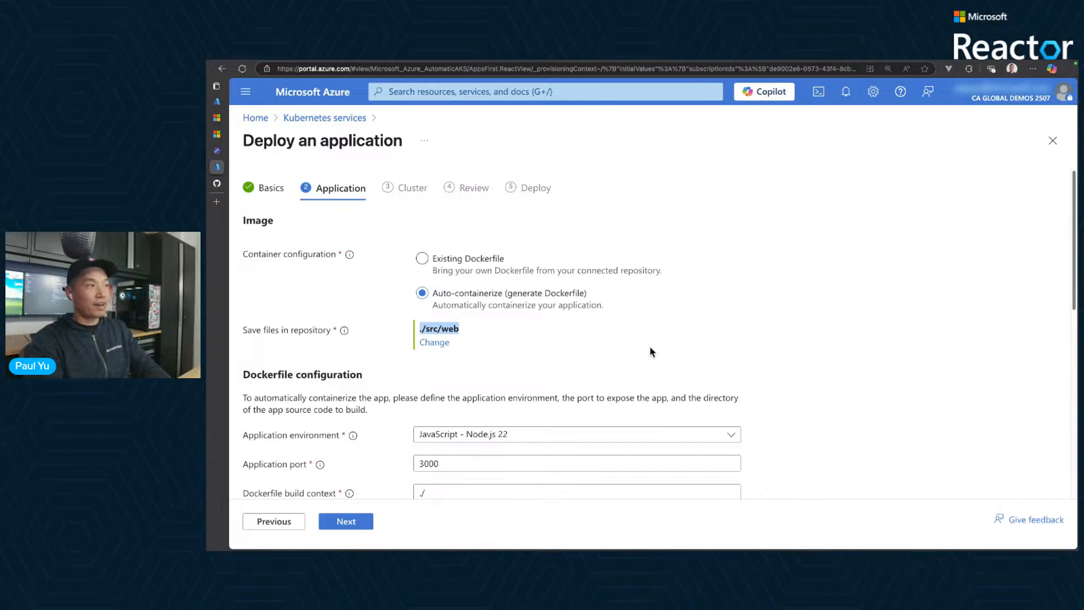
left_click(852, 431)
- Keep application port 3000 and set the Dockerfile build context to ./src/web
scroll(842, 424, "down", 4)
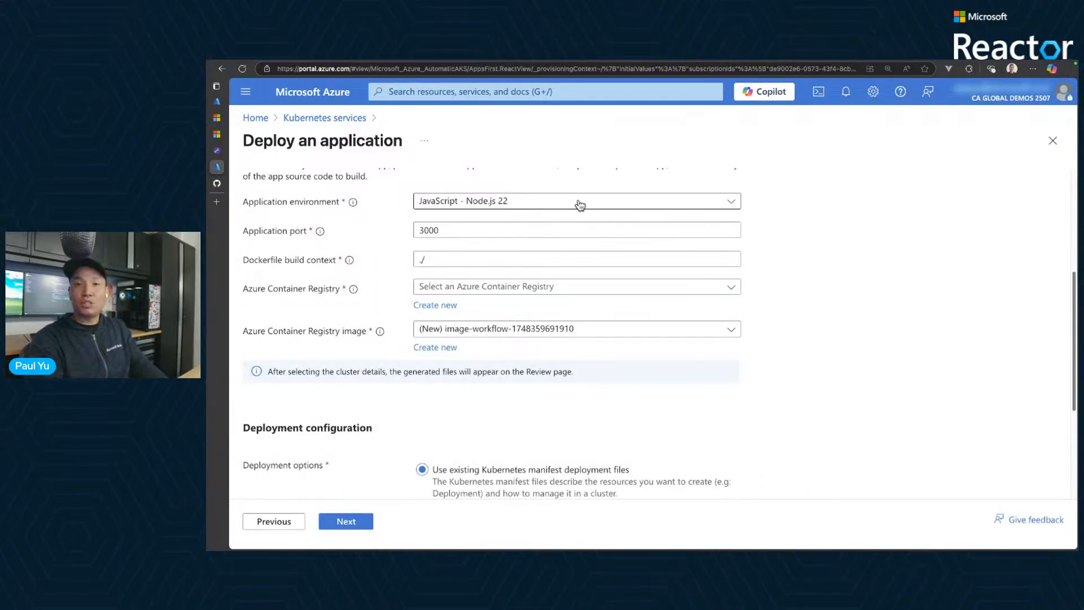
left_click(539, 229)
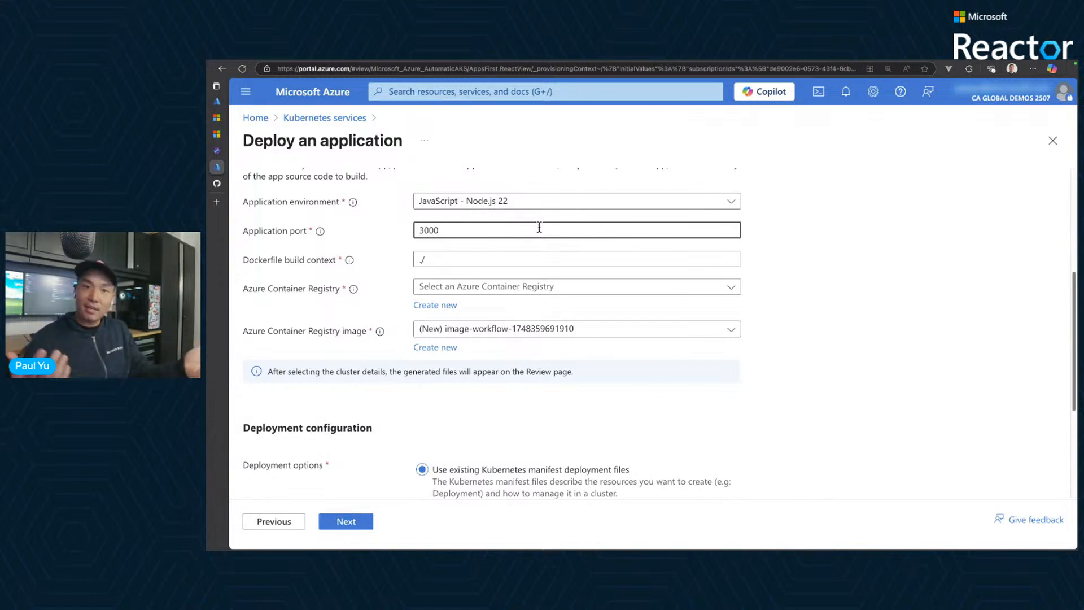
double_click(460, 229)
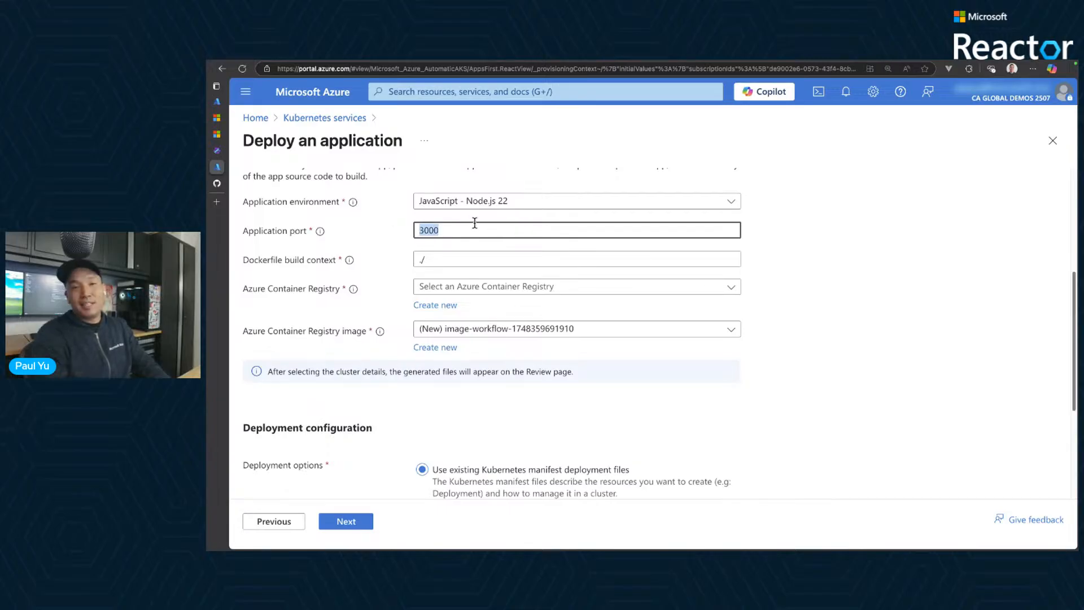
left_click(450, 260)
double_click(421, 260)
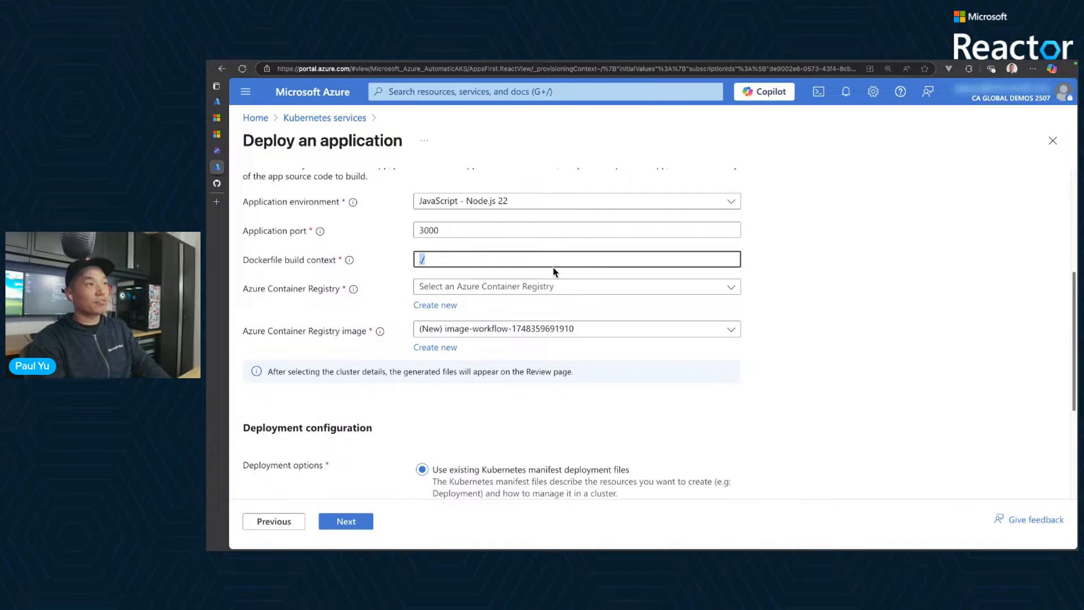
left_click(473, 258)
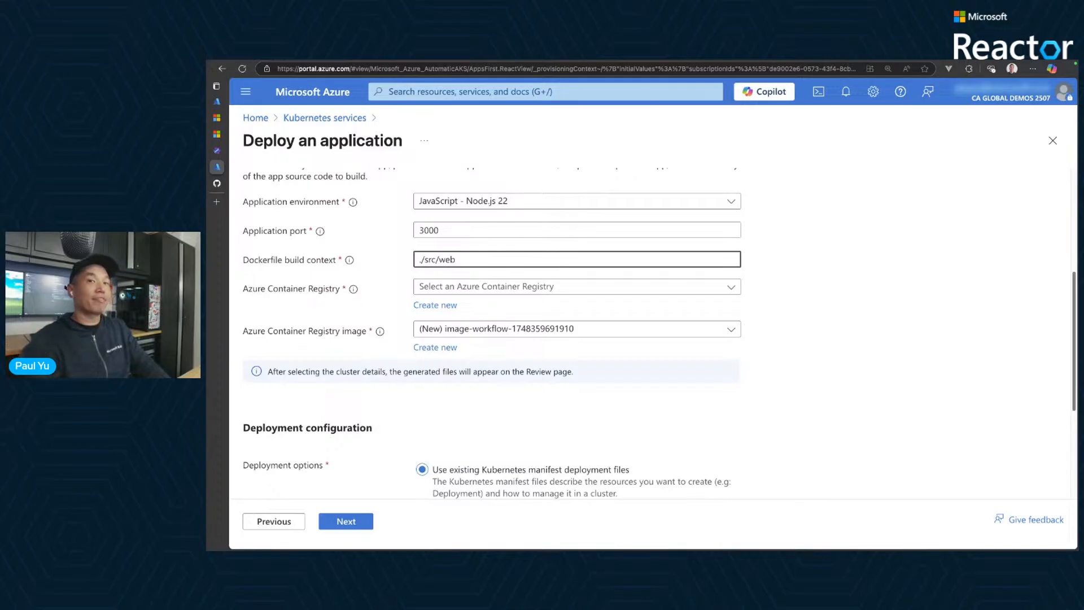
- Choose myregistry4etg as the Azure Container Registry for the application image
left_click(519, 286)
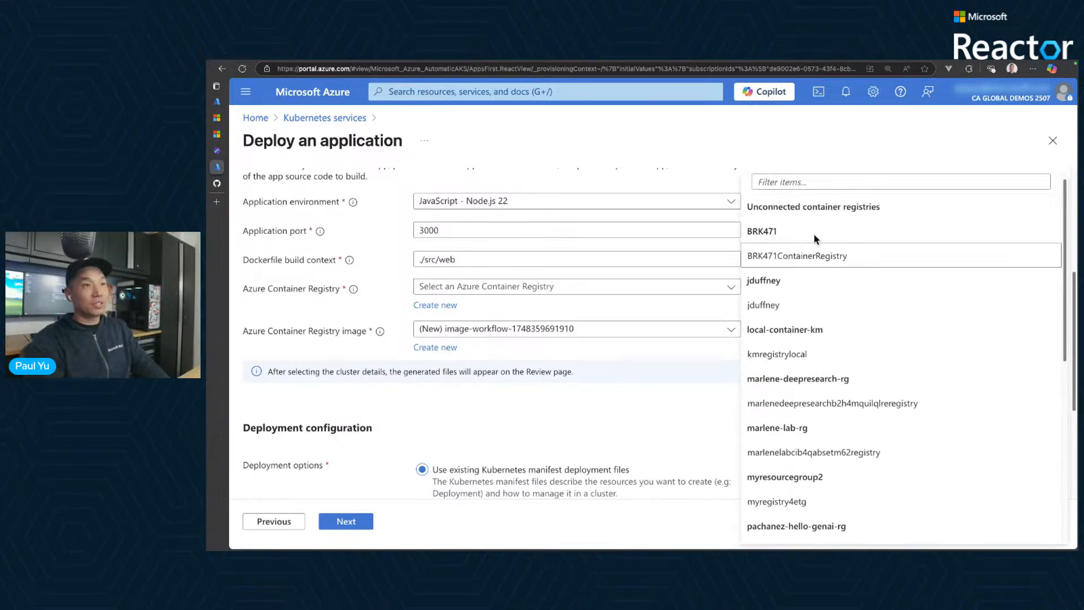
scroll(837, 420, "down", 1)
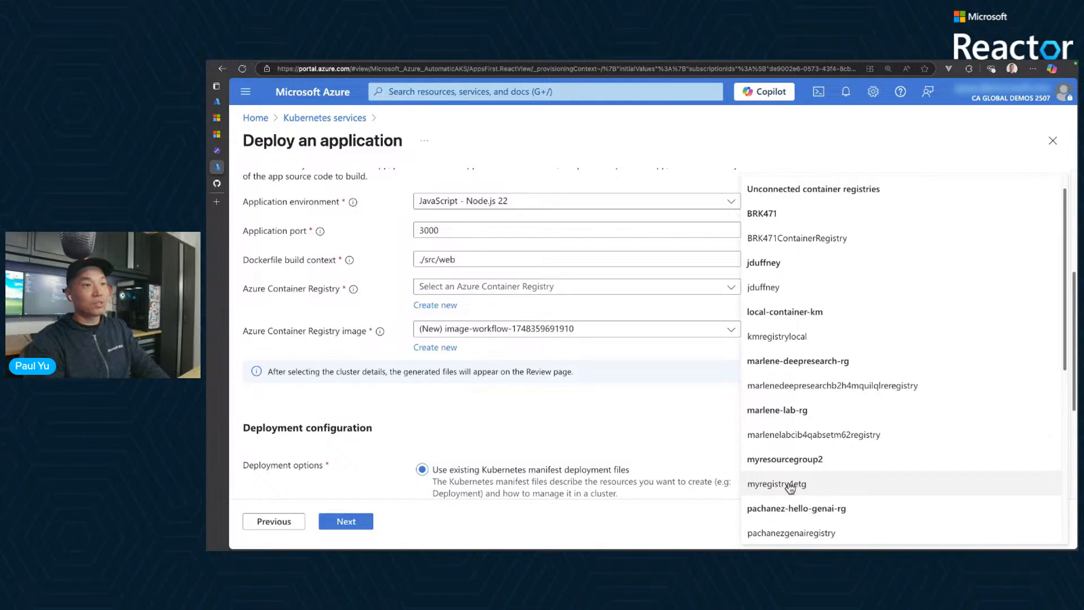
left_click(790, 488)
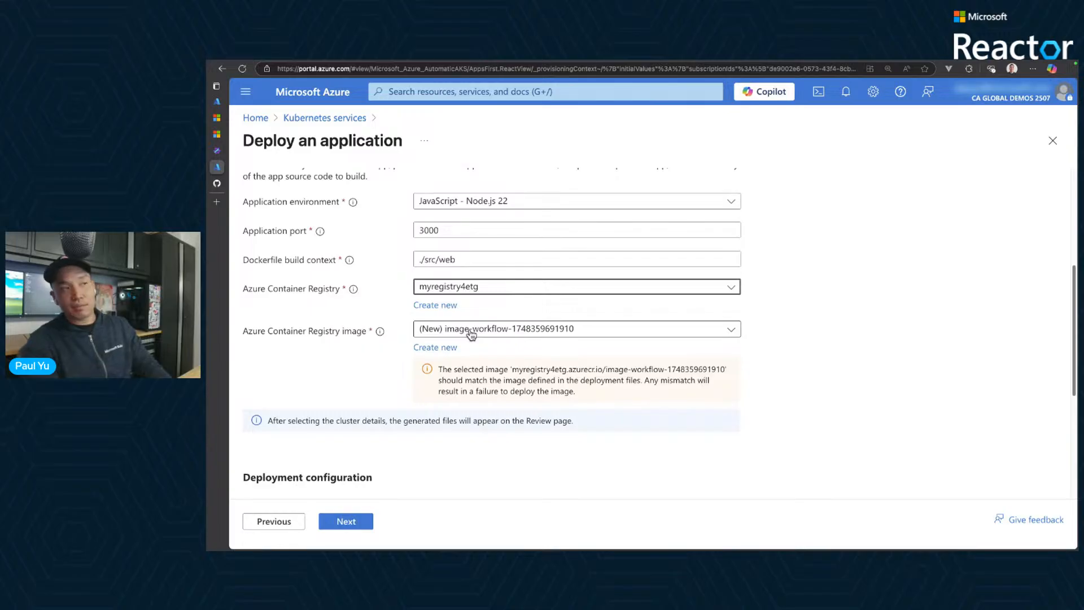
- Create a new Azure Container Registry image named contoso-air
left_click(449, 347)
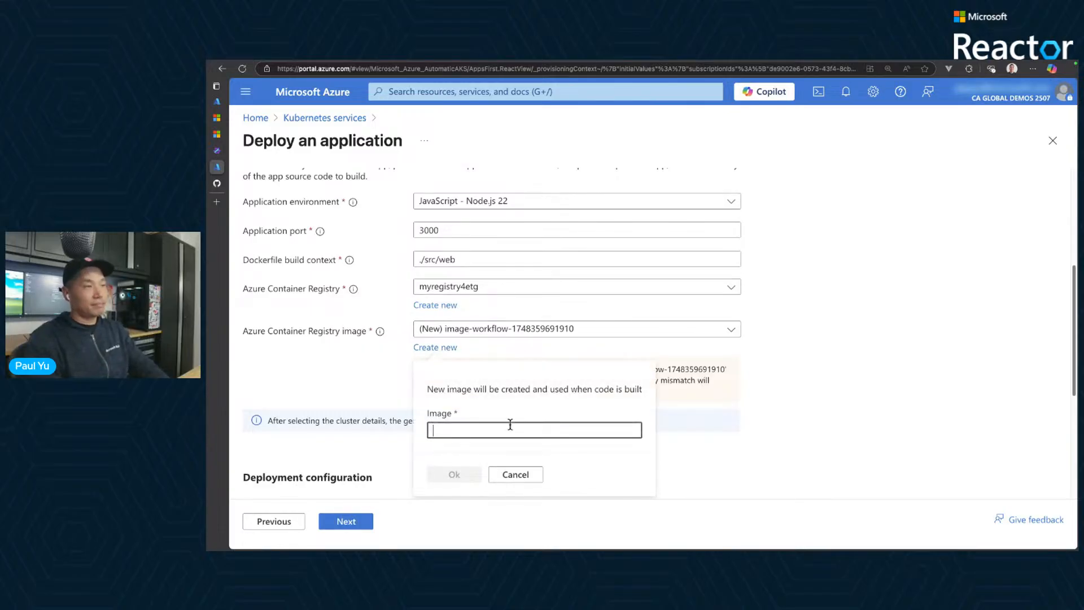
type("conto")
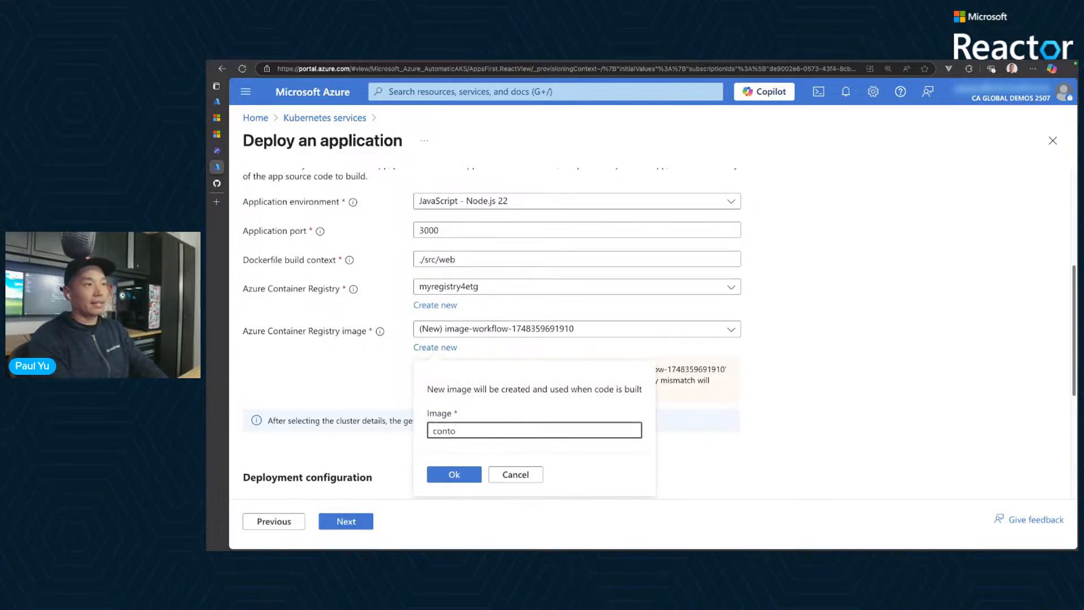
type("so-air")
left_click(558, 453)
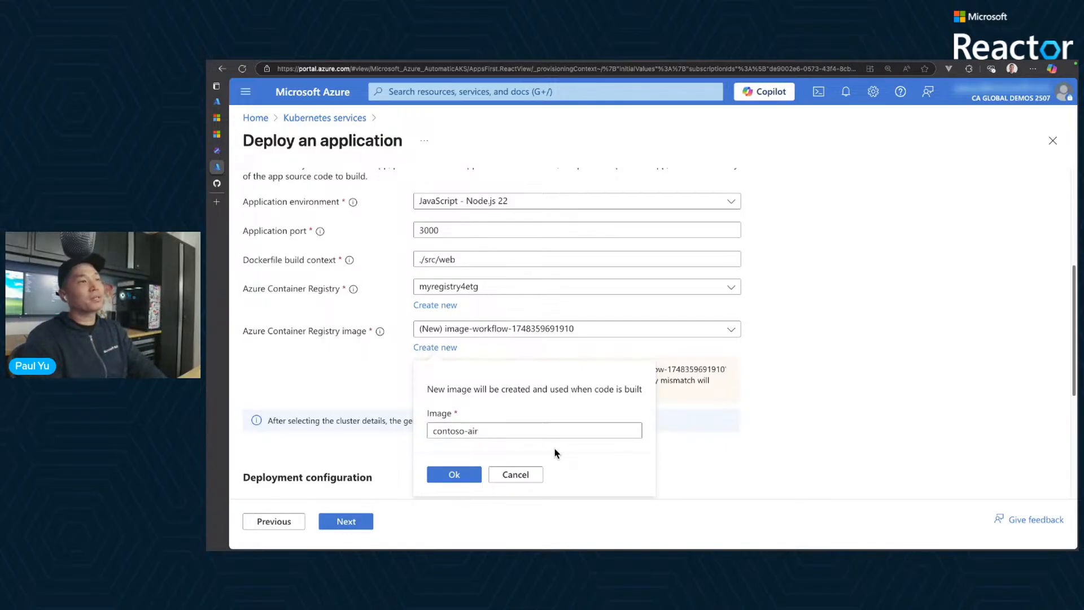
left_click(451, 476)
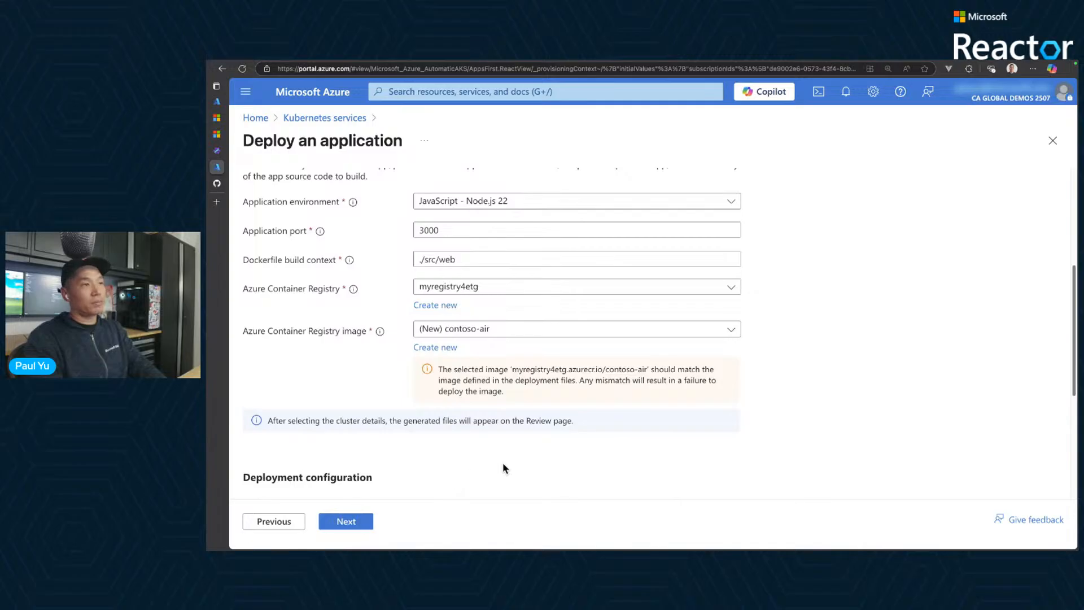
- Choose Generate application deployment files as the deployment option
scroll(504, 468, "down", 3)
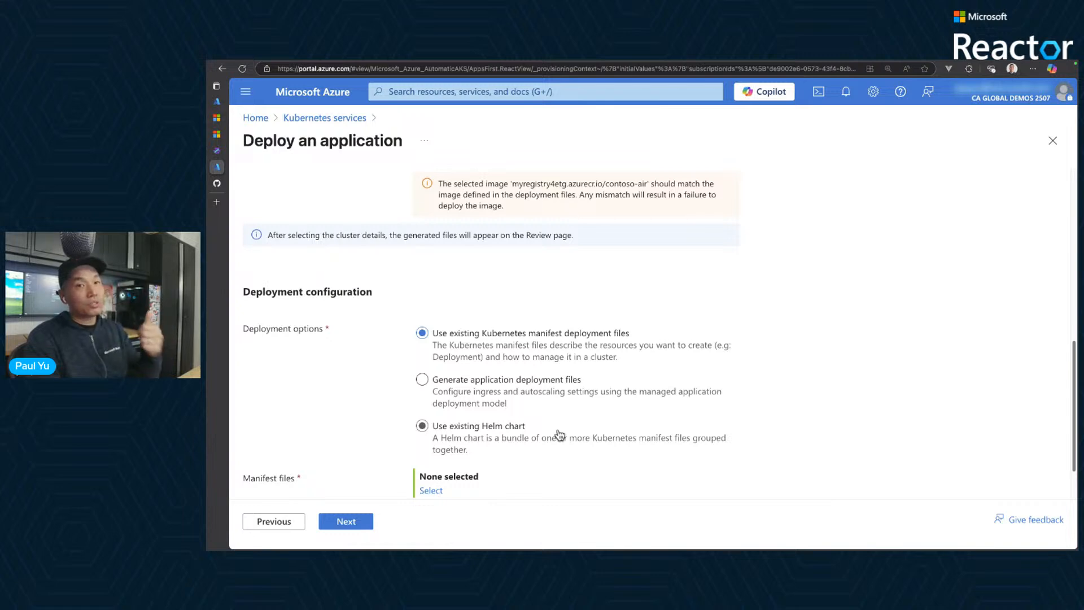
left_click(550, 394)
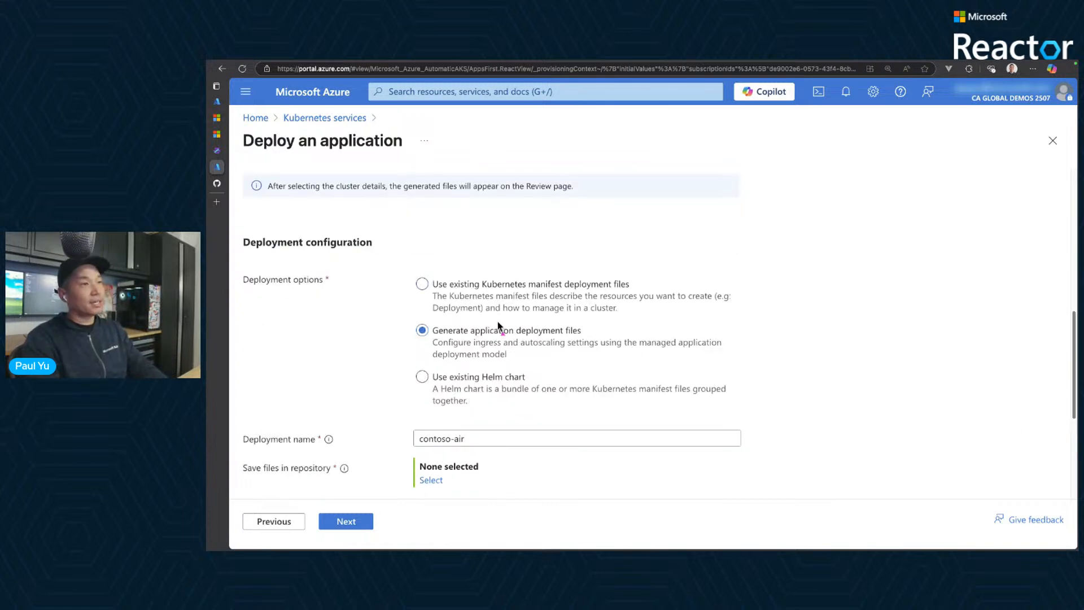
mouse_move(404, 319)
left_mouse_down()
mouse_move(770, 388)
mouse_move(736, 372)
left_mouse_up()
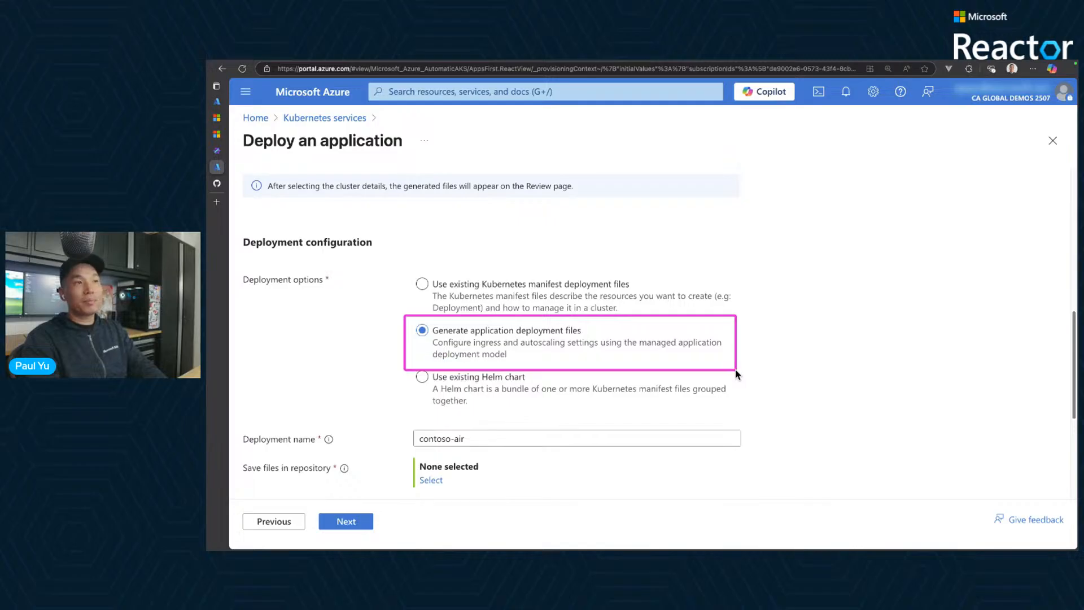
key("Escape")
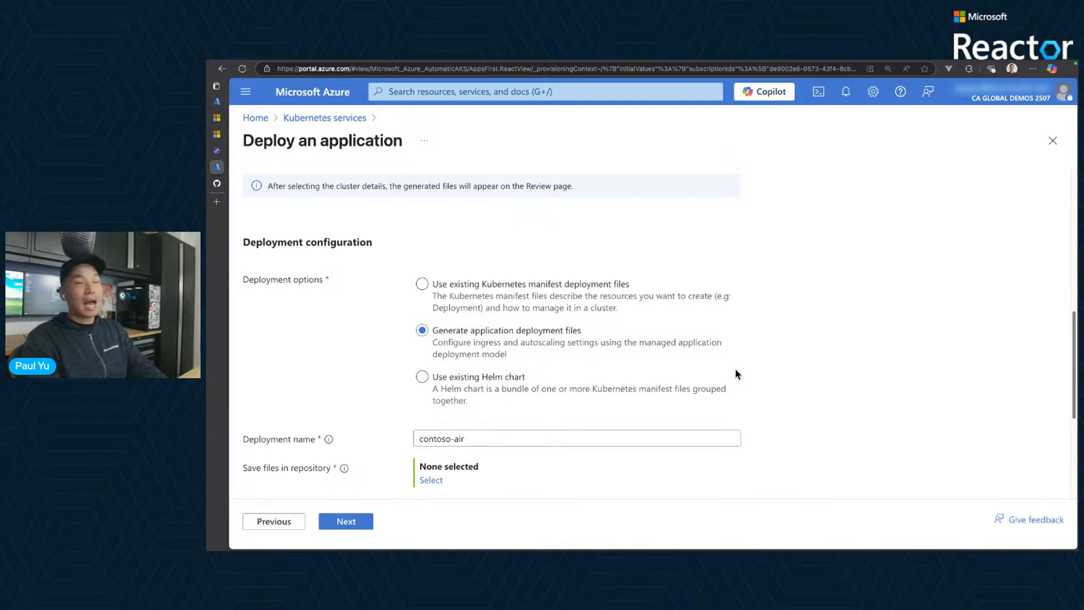
- Choose the repository's Root folder as the save location for the generated deployment files
scroll(736, 375, "down", 1)
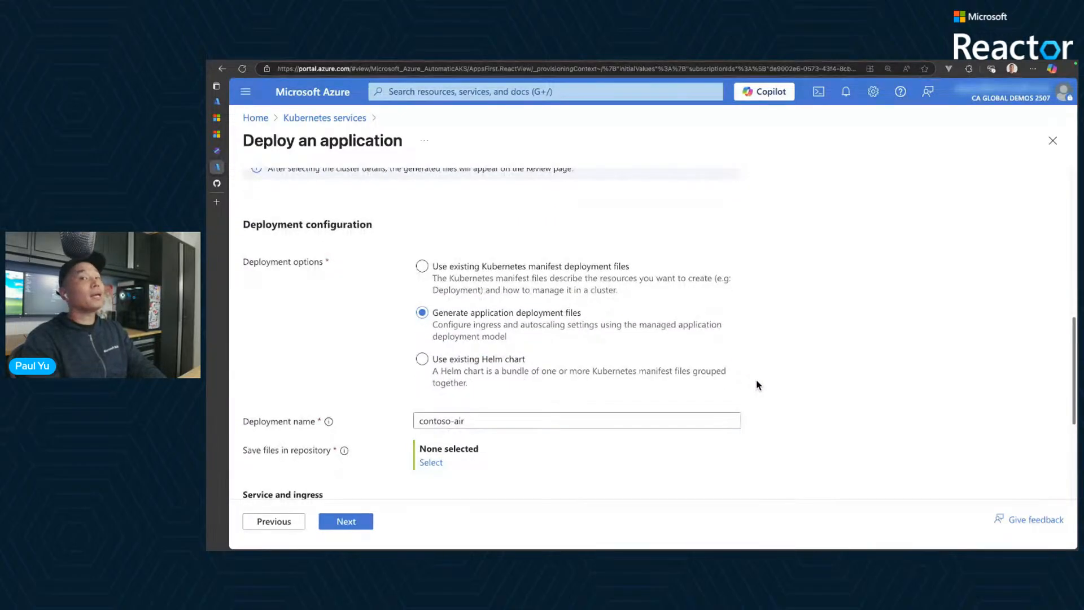
scroll(762, 404, "down", 3)
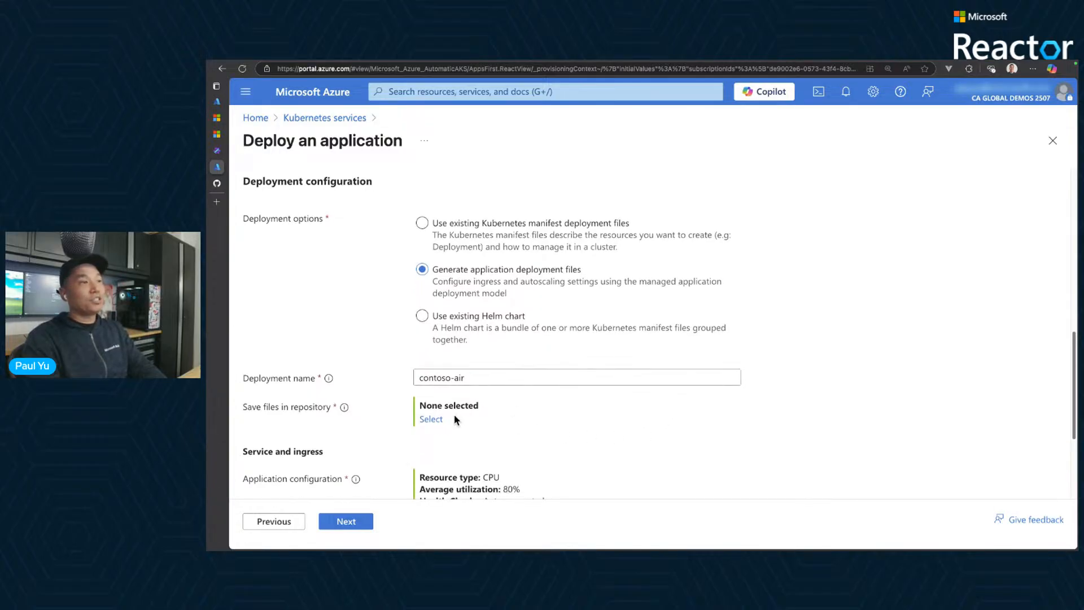
left_click(432, 419)
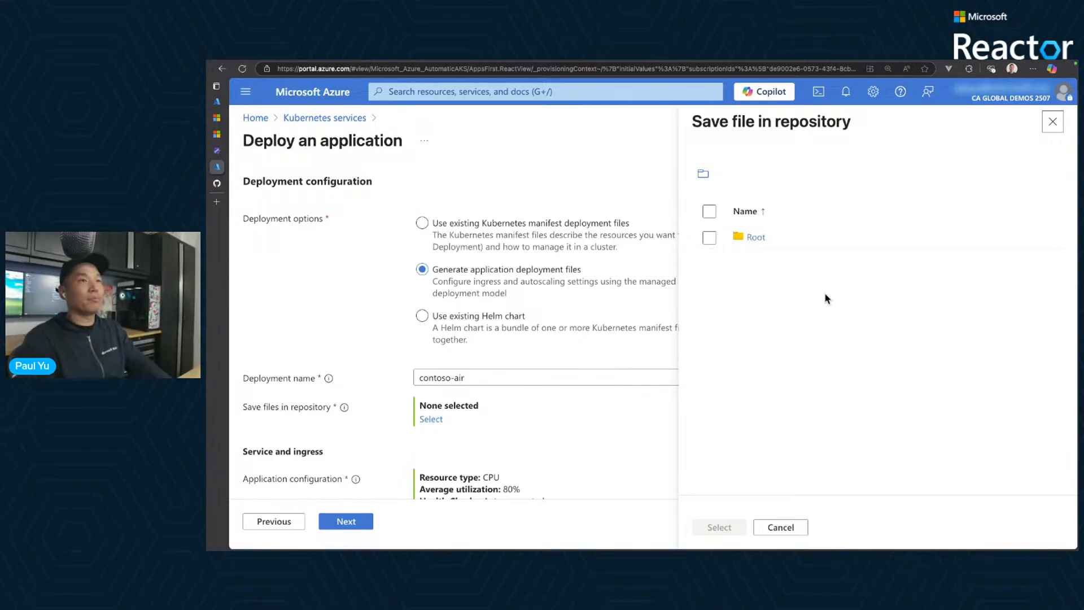
left_click(711, 238)
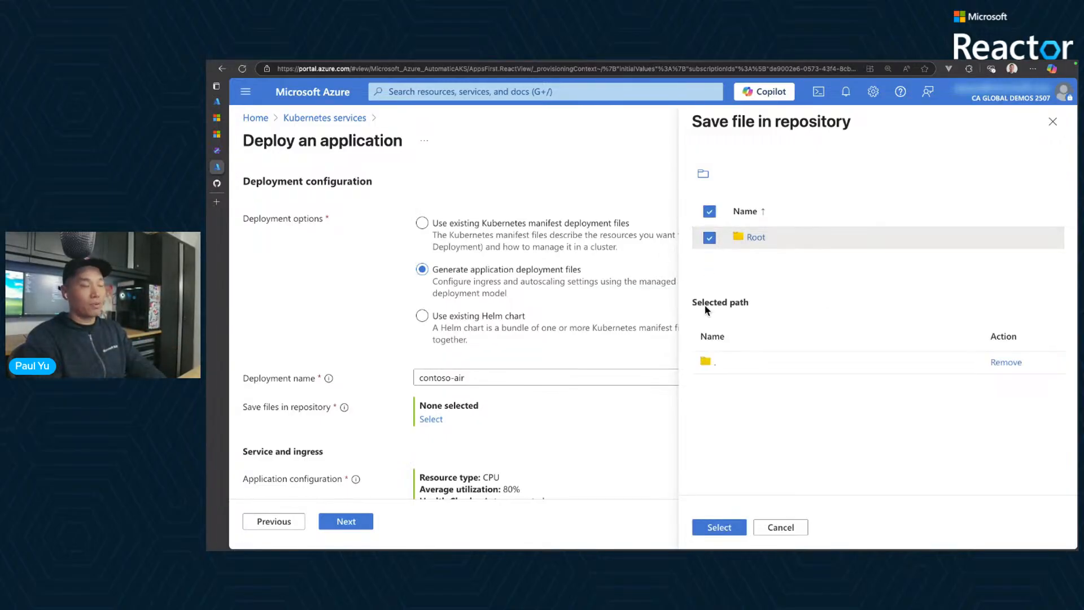
mouse_move(707, 275)
left_mouse_down()
mouse_move(701, 223)
mouse_move(689, 214)
left_mouse_up()
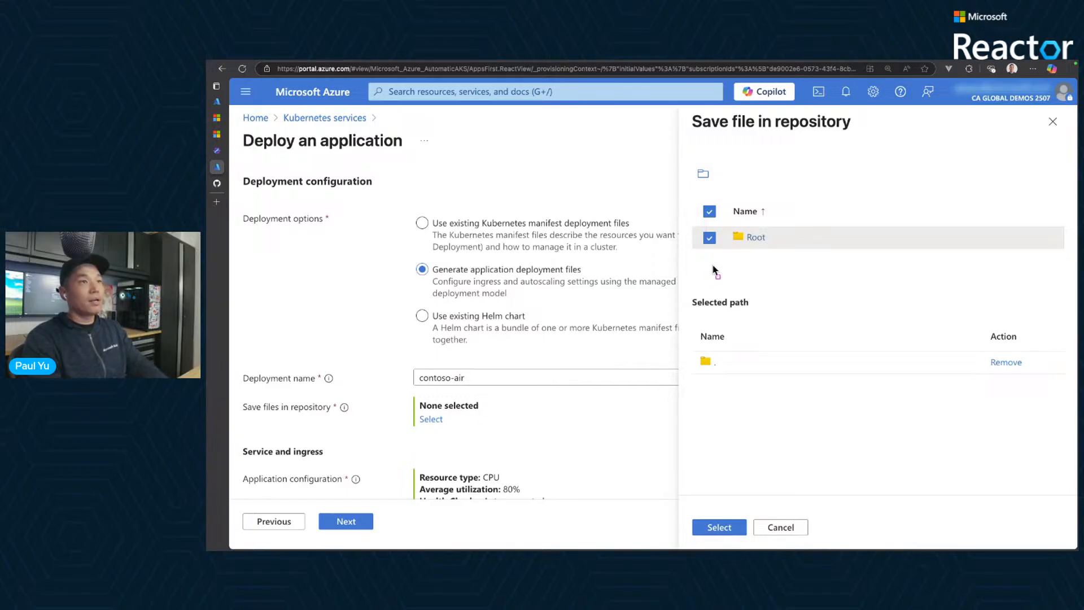
mouse_move(727, 265)
left_mouse_down()
mouse_move(721, 248)
mouse_move(703, 249)
left_mouse_up()
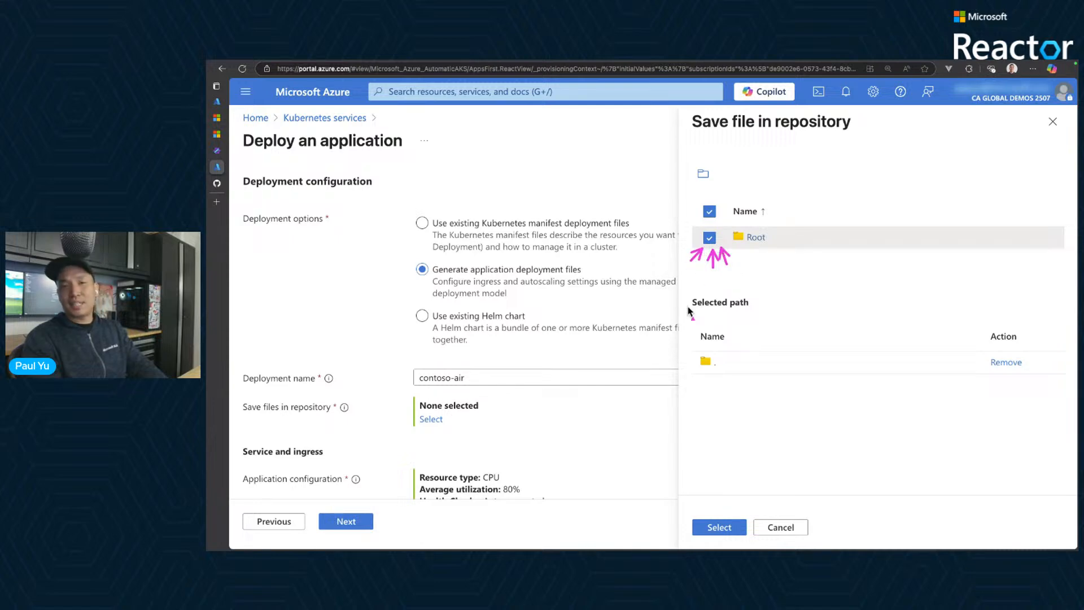
left_click(720, 528)
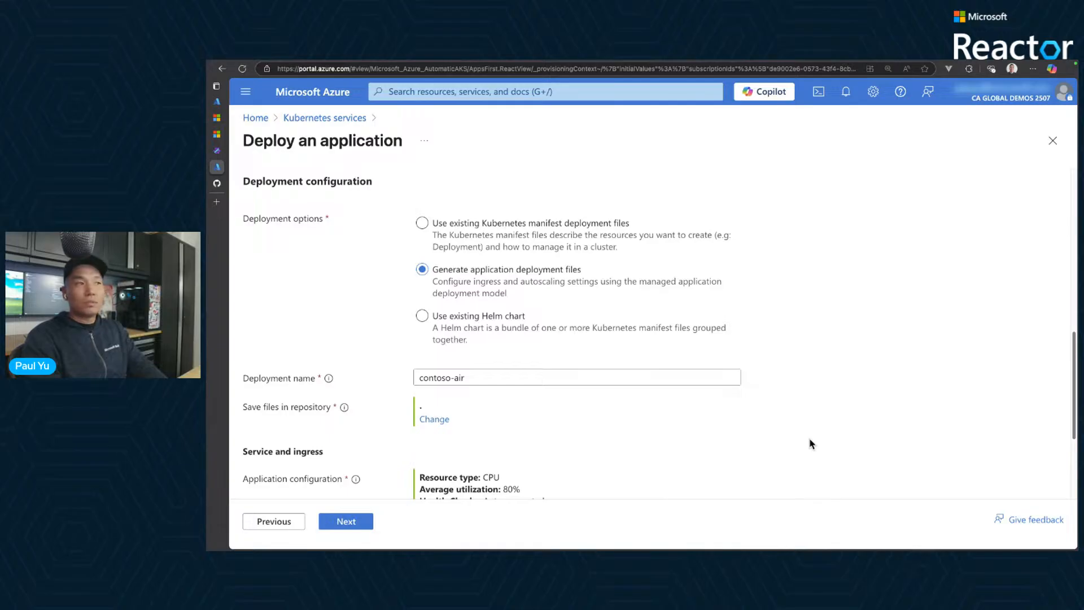
- Review the service and ingress settings, keep their defaults and continue to the Cluster settings
scroll(811, 443, "down", 3)
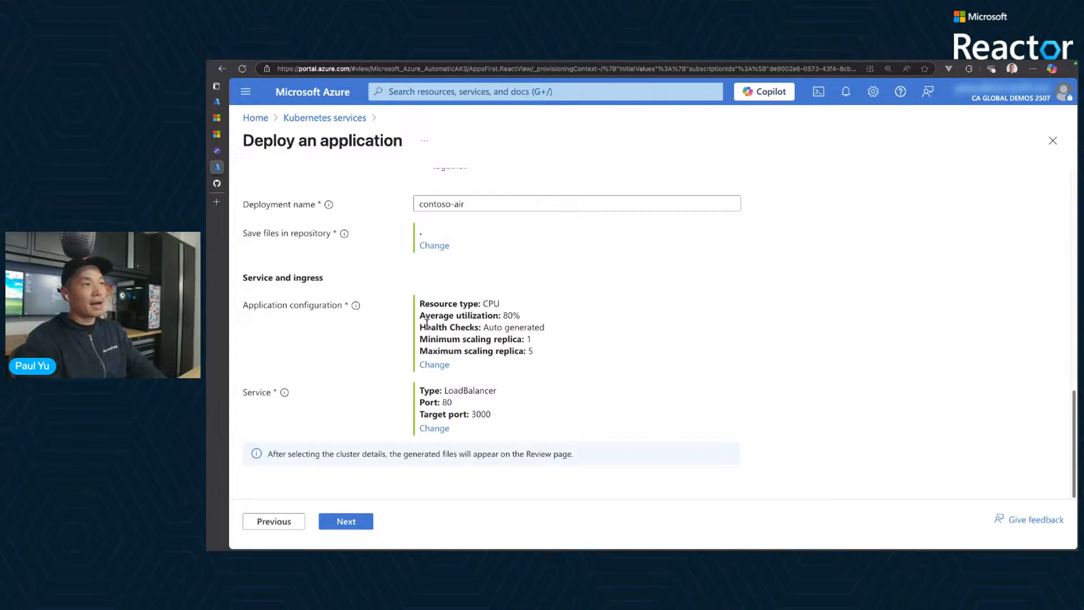
left_click_drag(440, 391, 471, 392)
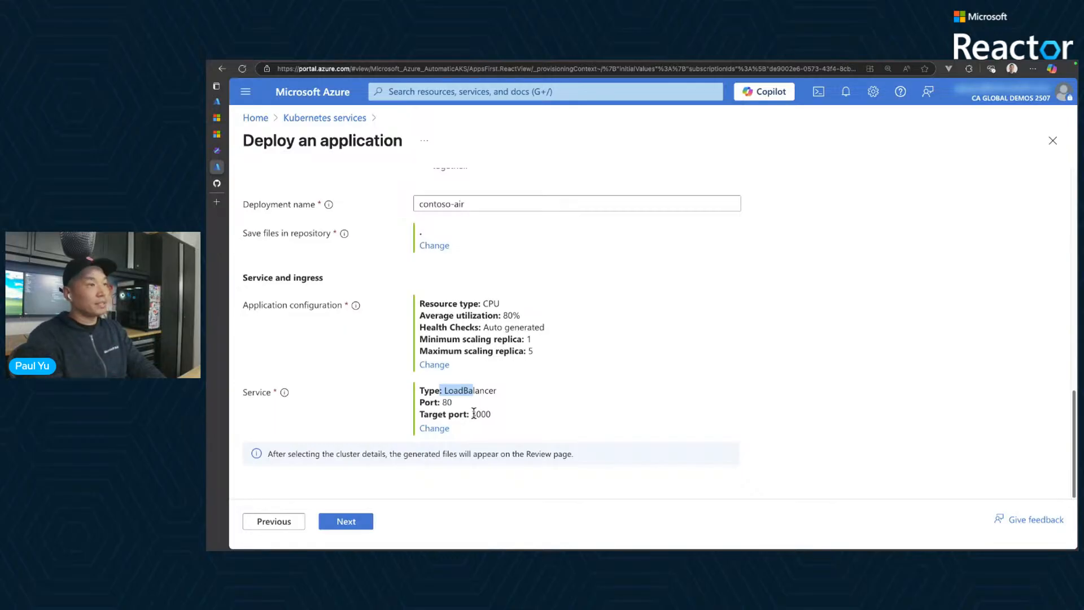
left_click(474, 413)
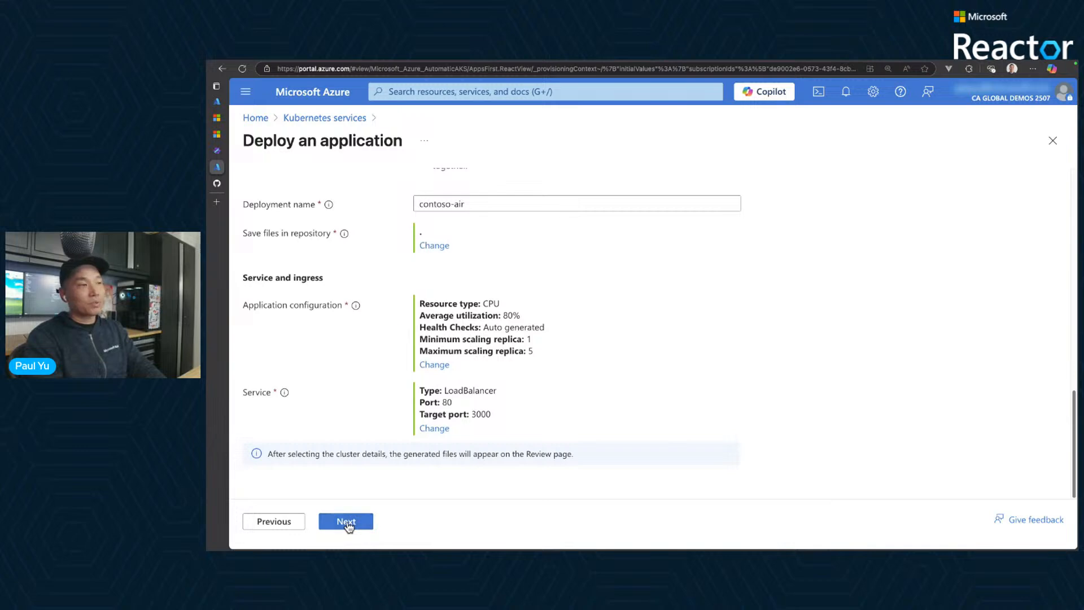
left_click(346, 522)
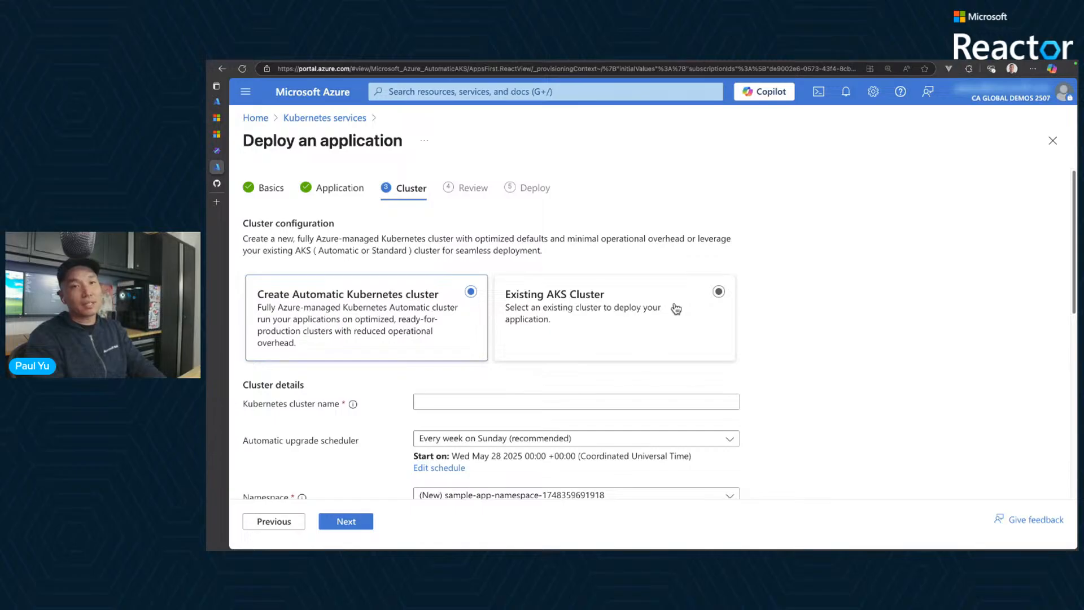
- Name the new Automatic Kubernetes cluster myakscluster
left_click(496, 406)
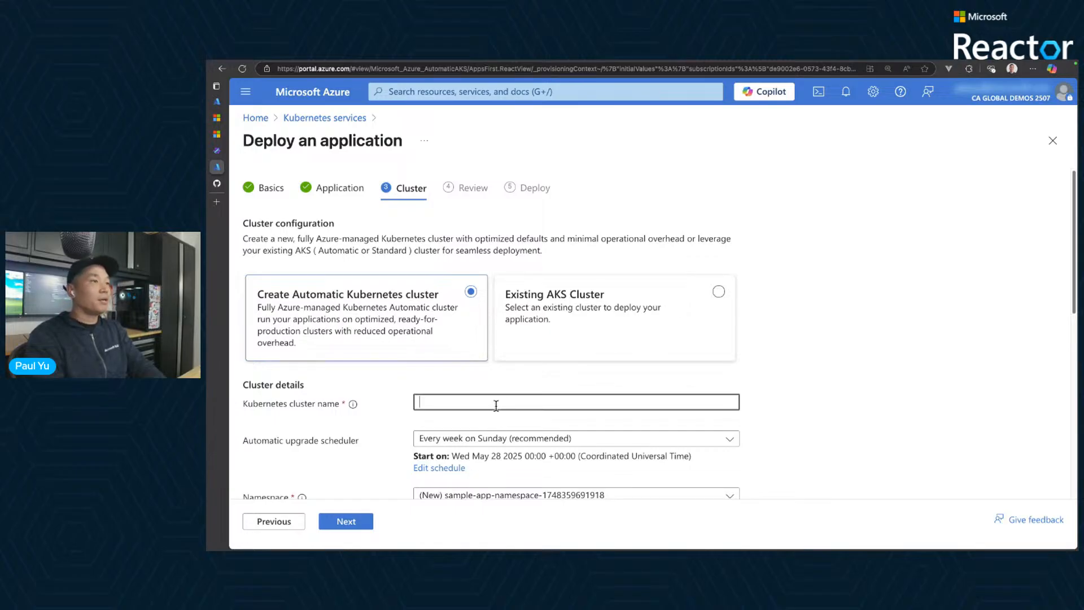
type("myak")
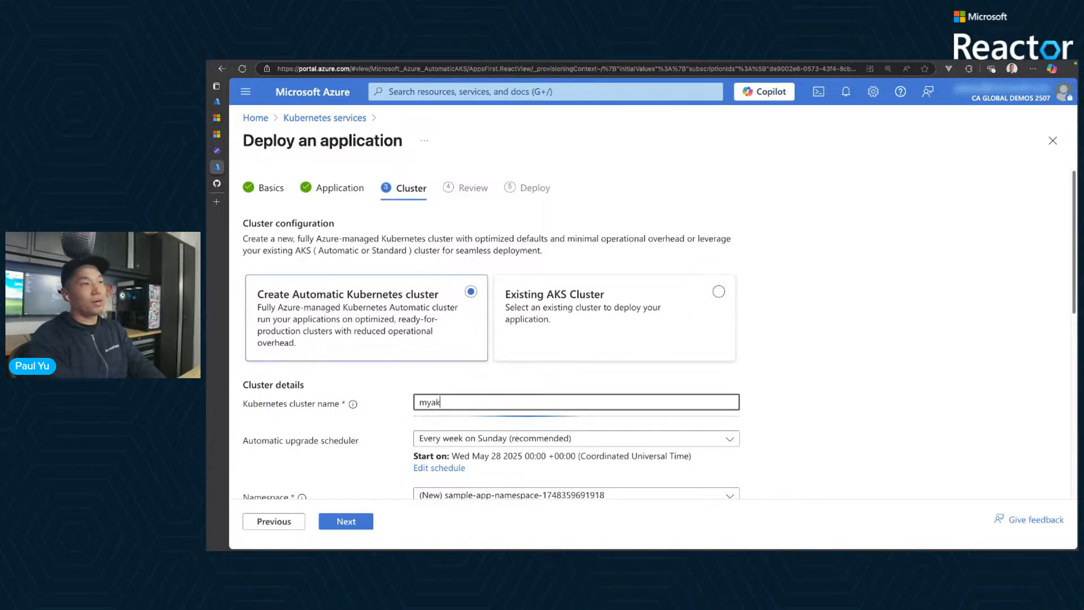
type("scluster")
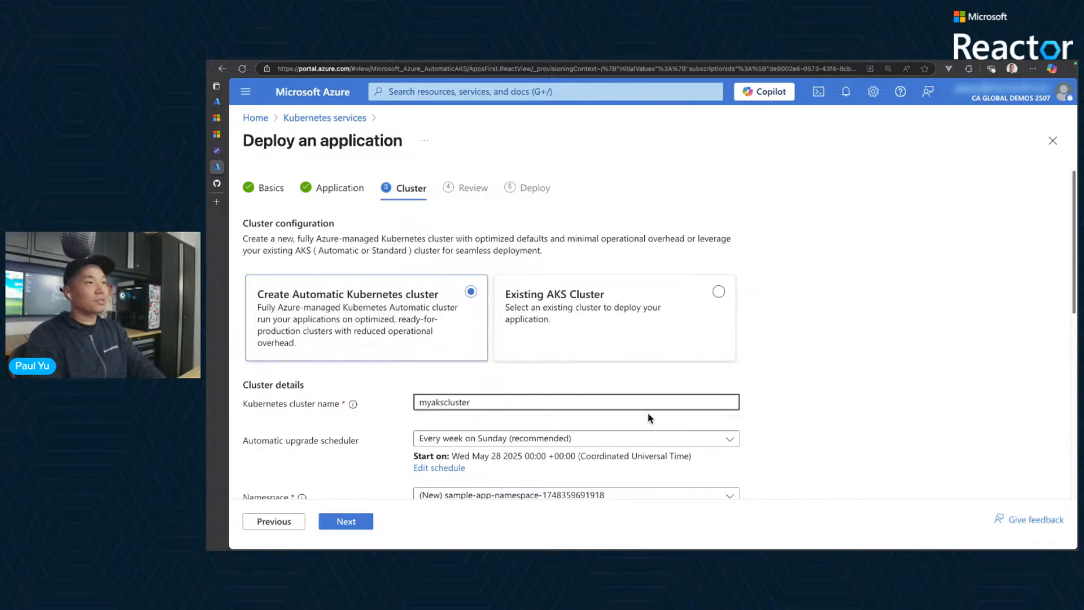
left_click(829, 417)
- Create a new namespace named dev for the application deployment in the cluster details
scroll(822, 412, "down", 2)
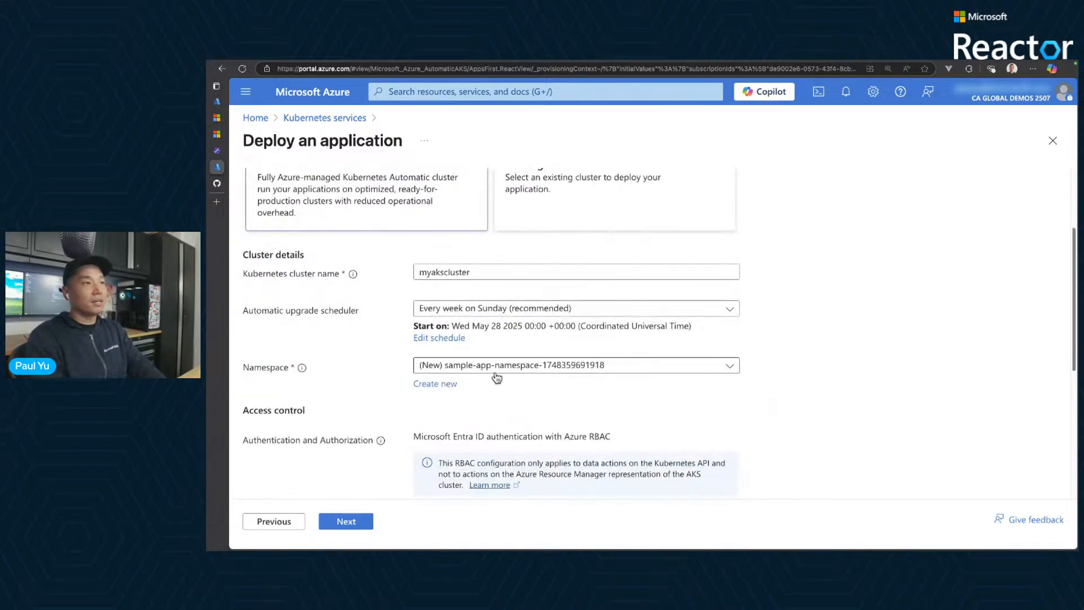
left_click(436, 386)
type("dev")
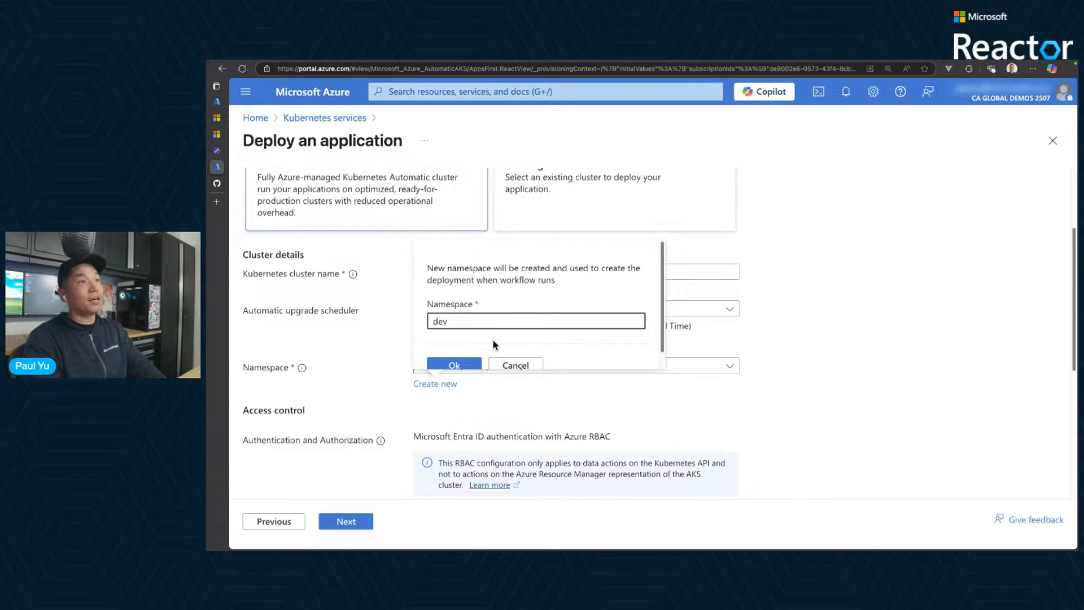
left_click(452, 365)
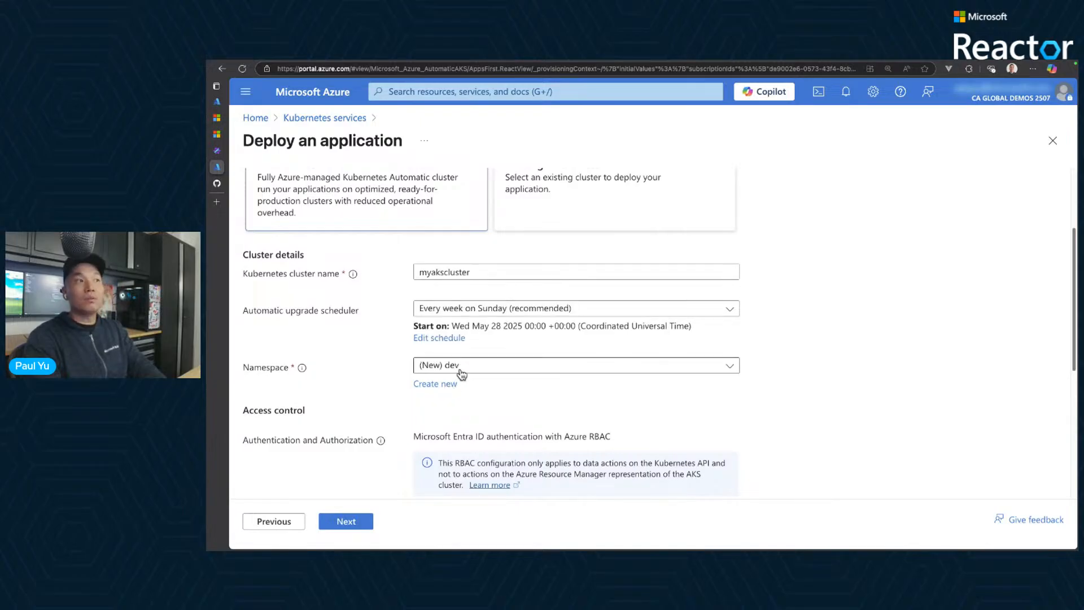
left_click_drag(409, 351, 478, 392)
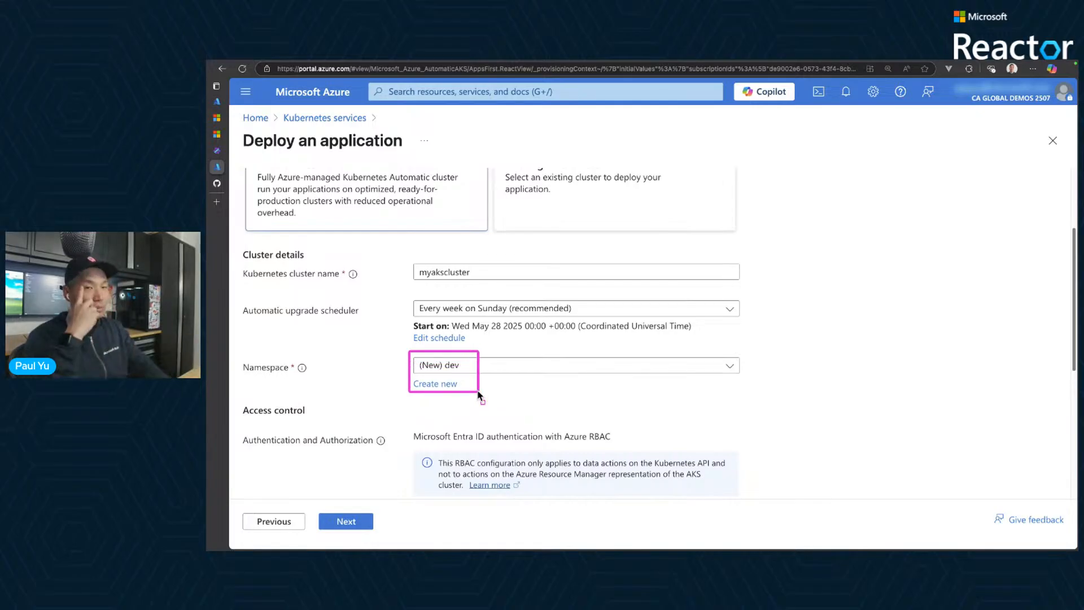
key("Escape")
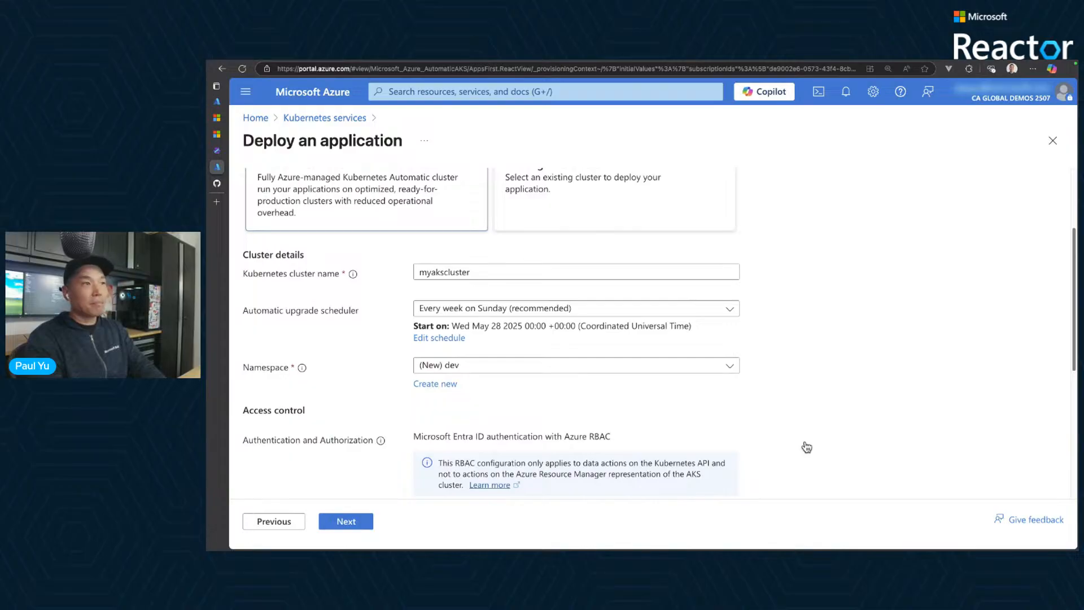
- Review the cluster's access control and monitoring settings, keep their defaults and continue to the Review stage
scroll(806, 447, "down", 5)
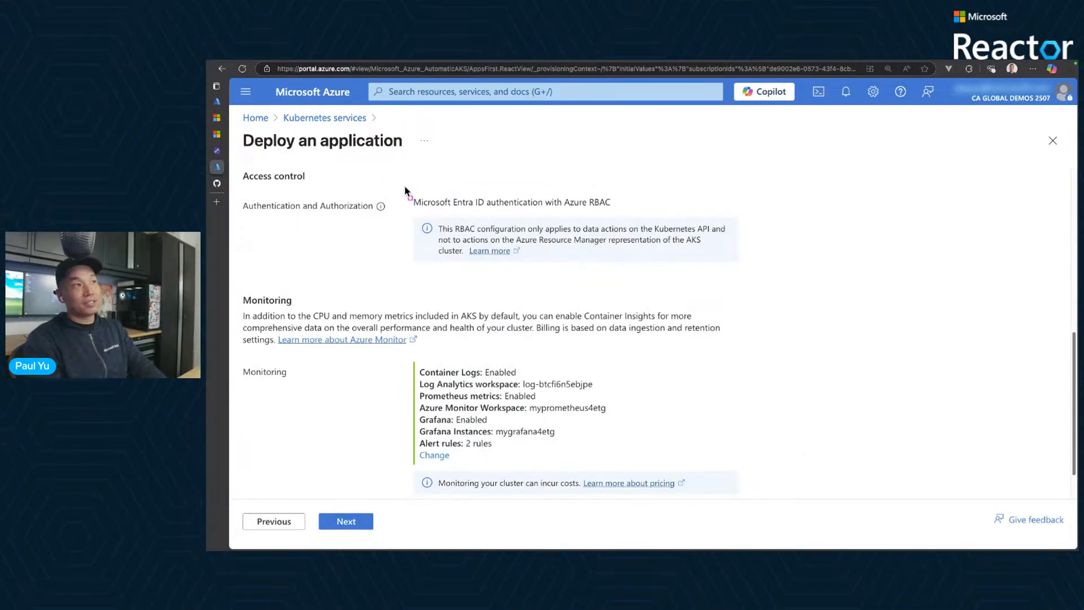
left_click_drag(404, 185, 637, 217)
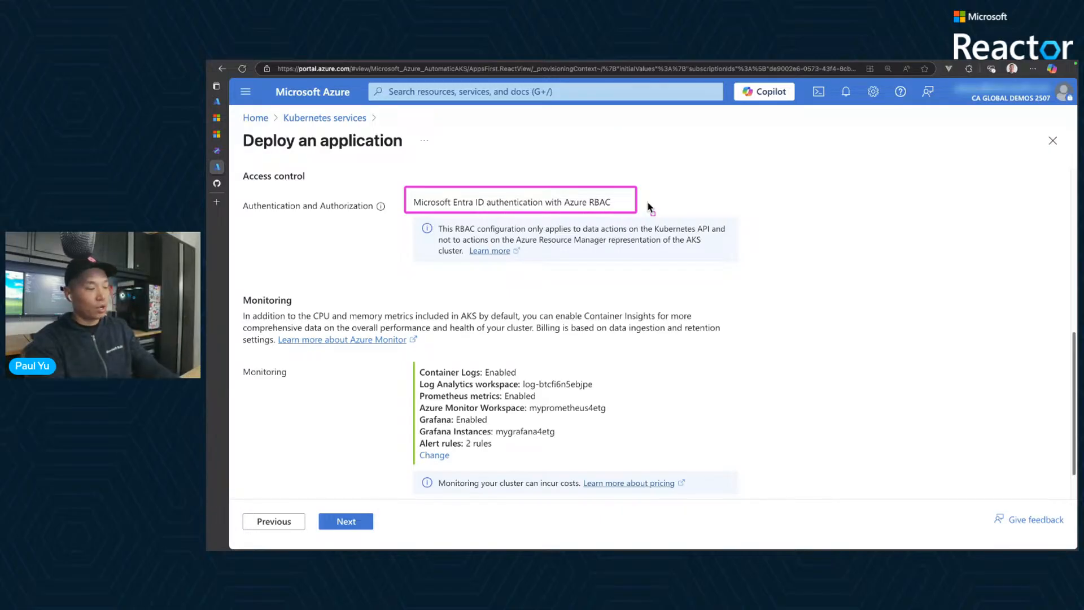
scroll(676, 355, "down", 1)
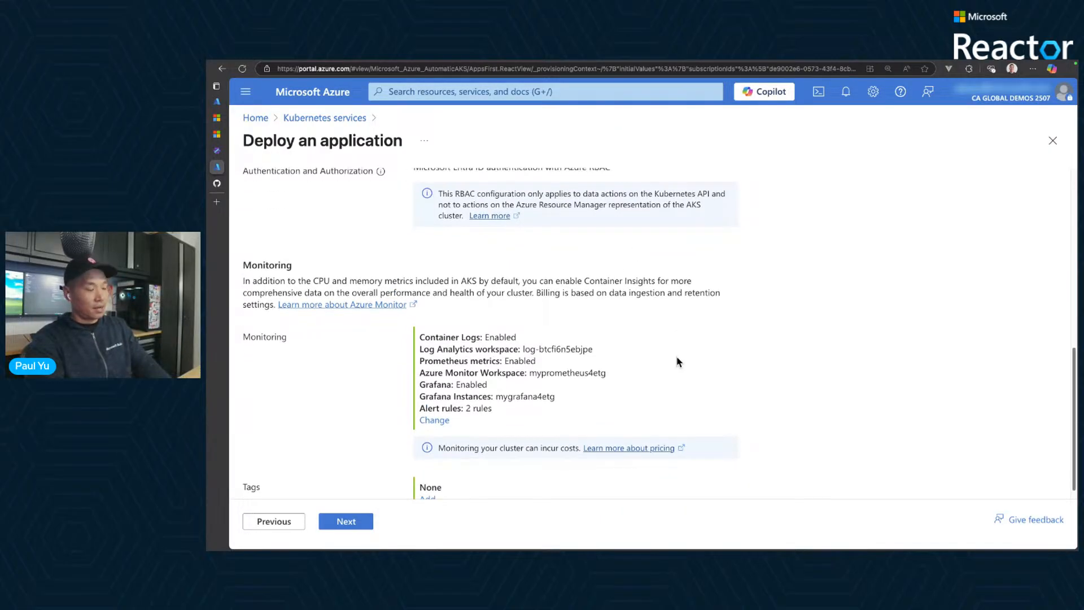
mouse_move(408, 320)
left_mouse_down()
mouse_move(648, 421)
mouse_move(632, 433)
left_mouse_up()
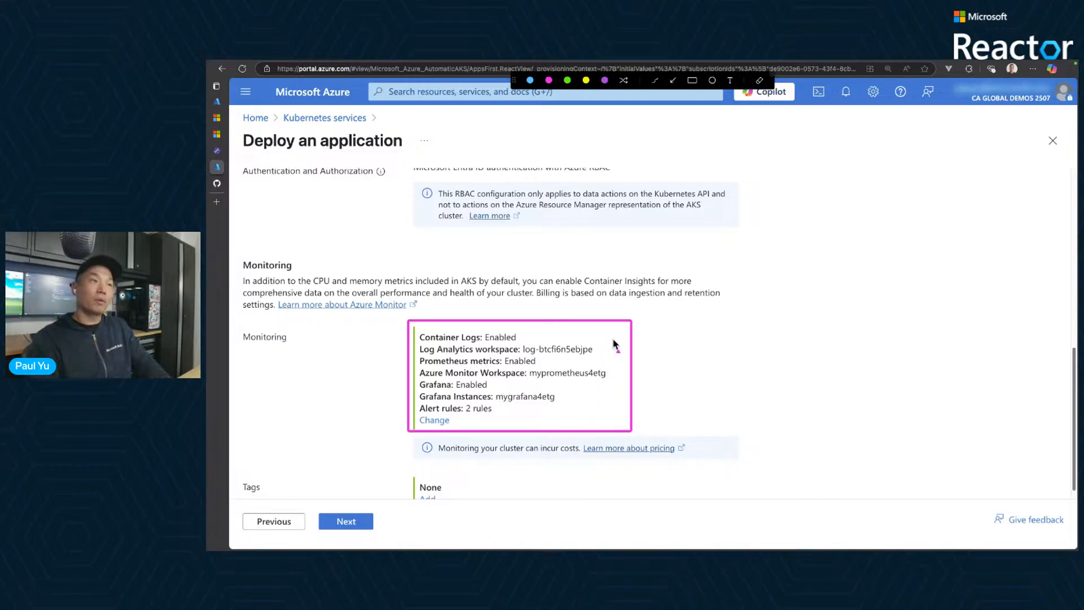
left_click_drag(614, 340, 597, 350)
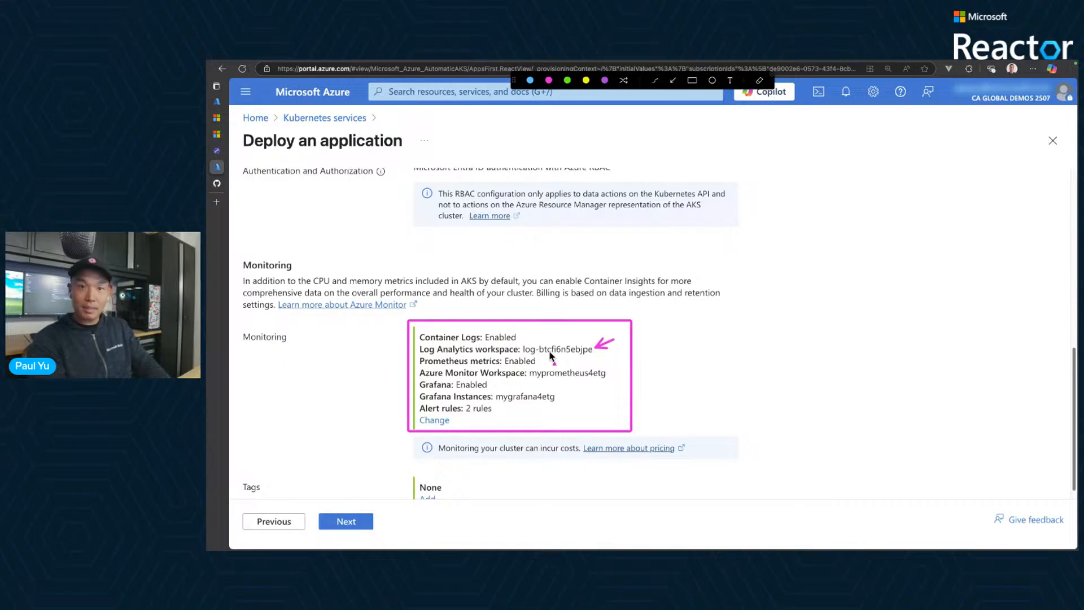
left_click_drag(567, 355, 546, 360)
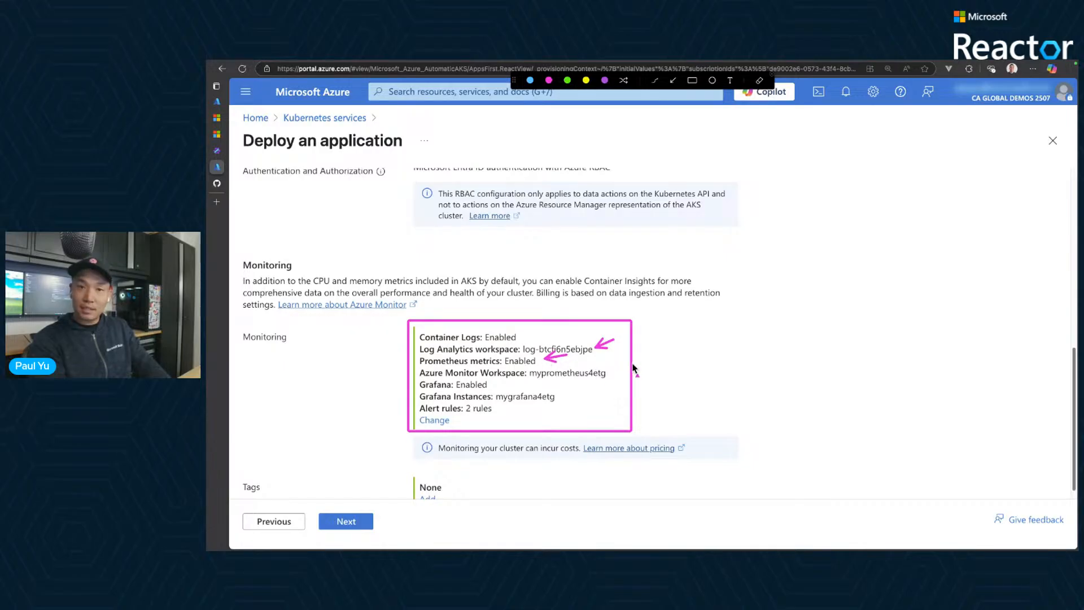
left_click_drag(623, 367, 607, 371)
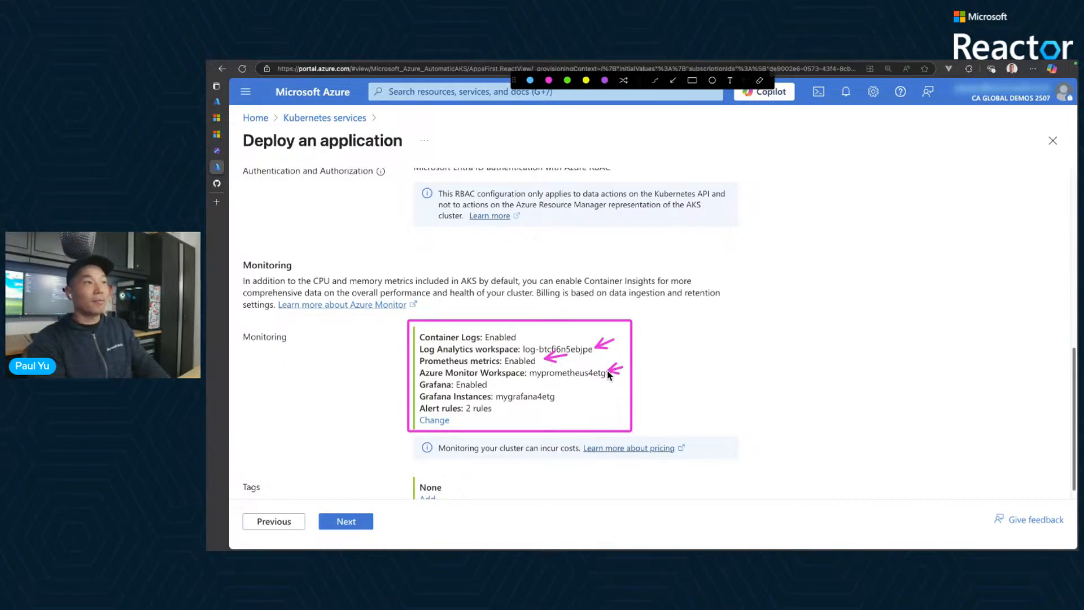
left_click_drag(515, 380, 496, 383)
left_click_drag(573, 390, 562, 397)
left_click(562, 406)
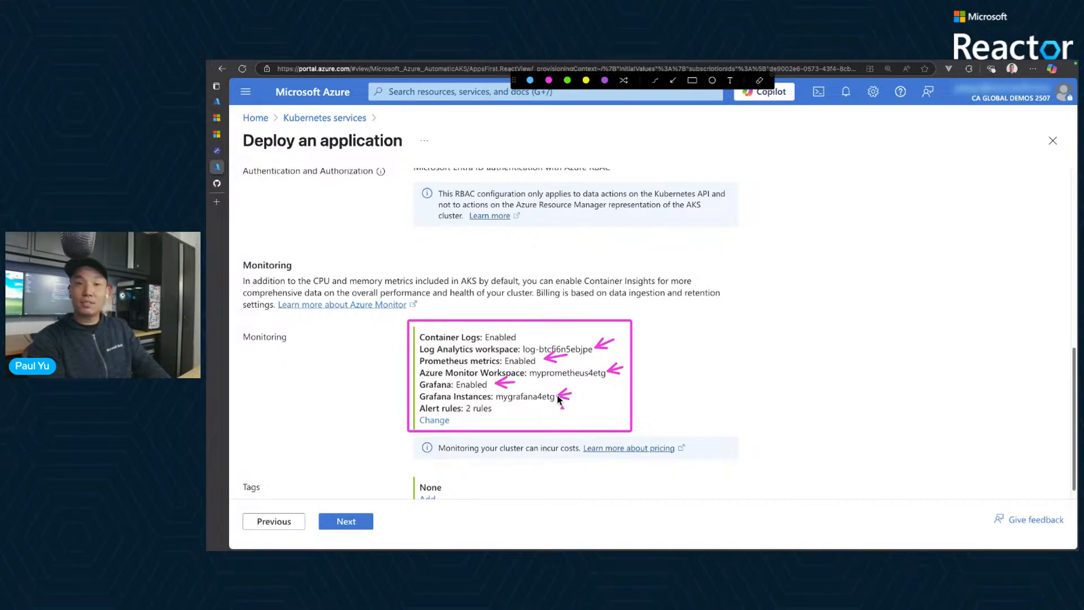
key("Escape")
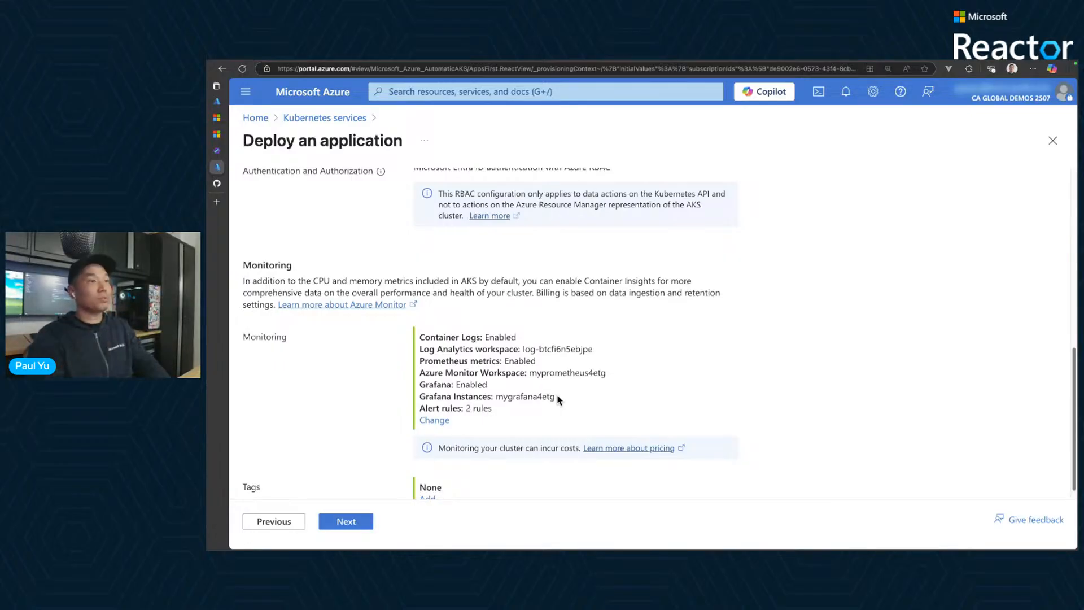
scroll(559, 398, "down", 1)
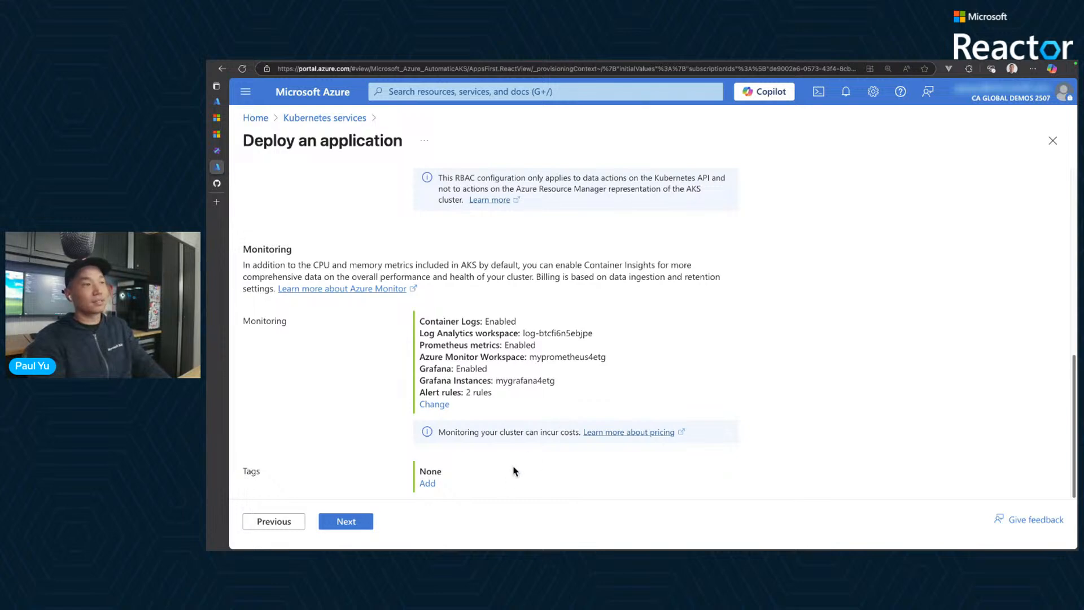
left_click(346, 521)
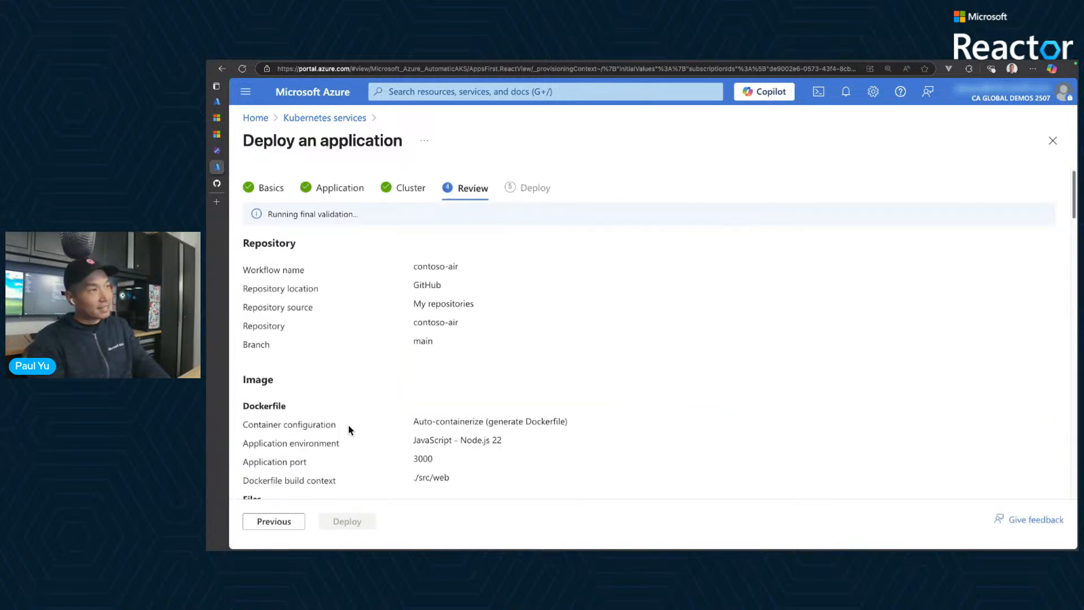
- Examine the repository, Dockerfile, generated image files and container registry details in the deployment summary
scroll(540, 381, "down", 1)
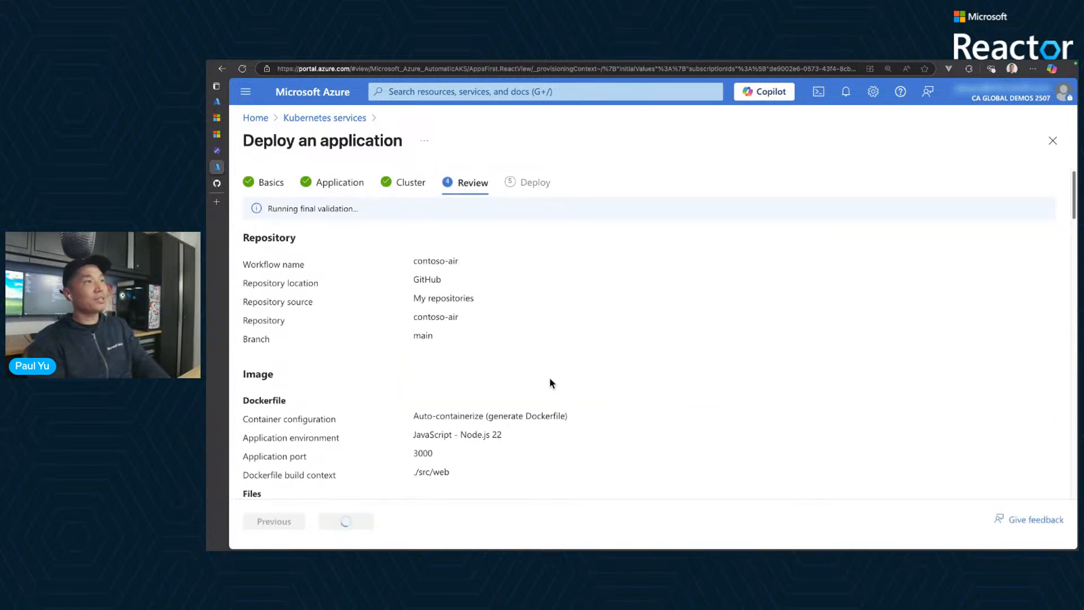
scroll(537, 331, "down", 1)
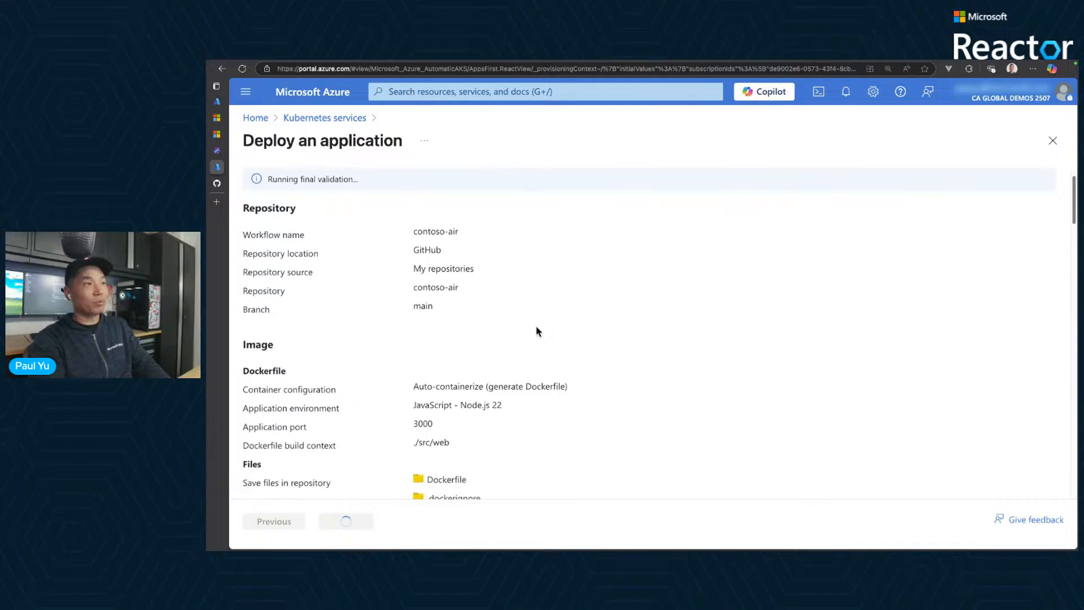
scroll(537, 328, "down", 1)
scroll(458, 366, "down", 1)
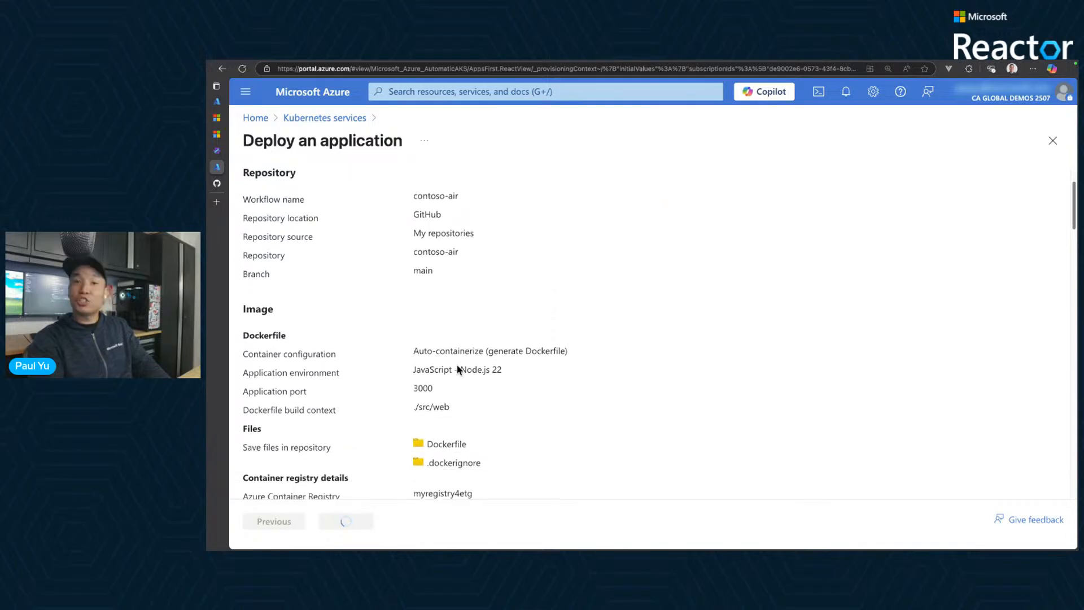
scroll(396, 338, "down", 1)
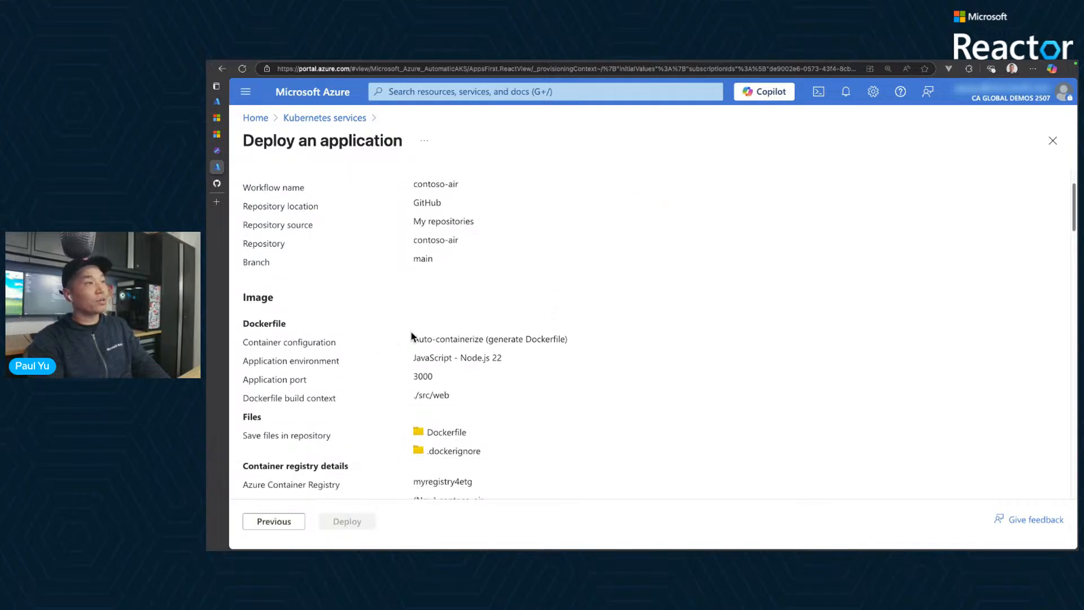
left_click_drag(412, 337, 486, 340)
scroll(477, 356, "down", 1)
scroll(474, 367, "down", 2)
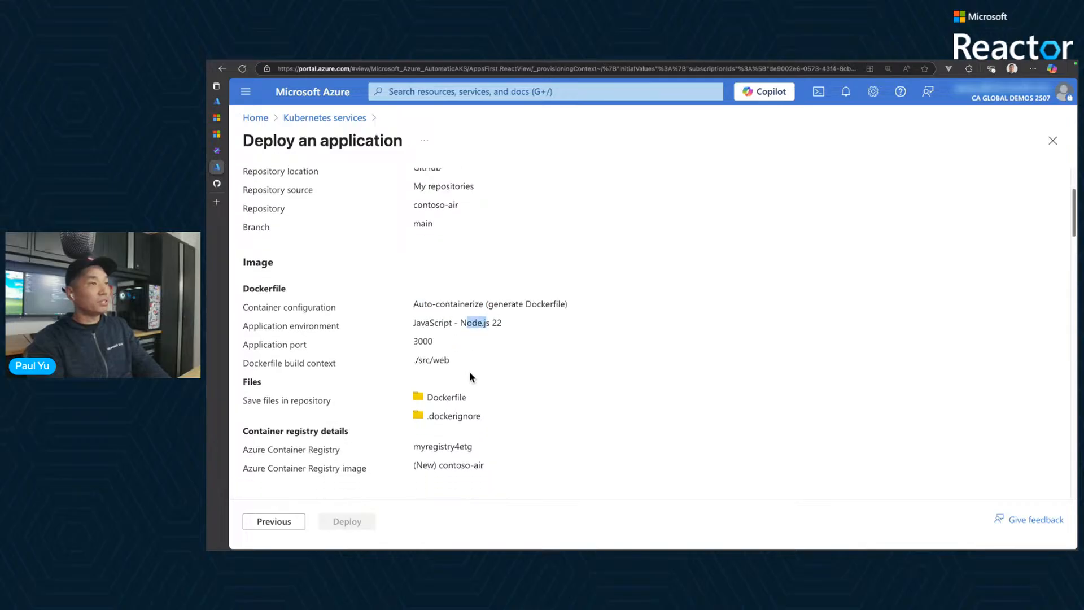
double_click(426, 335)
scroll(485, 361, "down", 6)
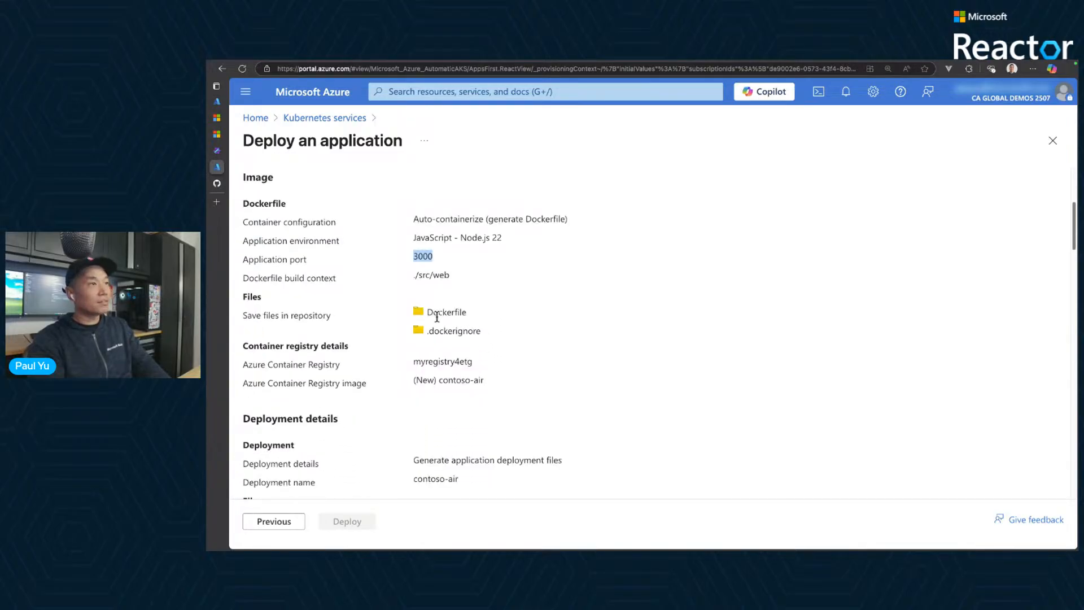
left_click_drag(439, 316, 427, 337)
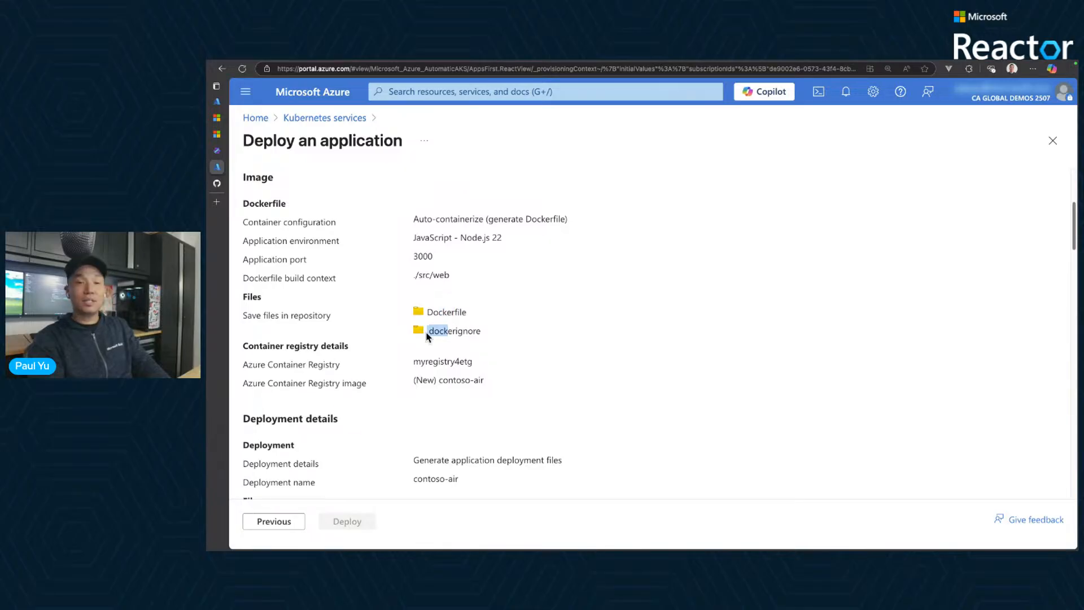
scroll(528, 345, "down", 2)
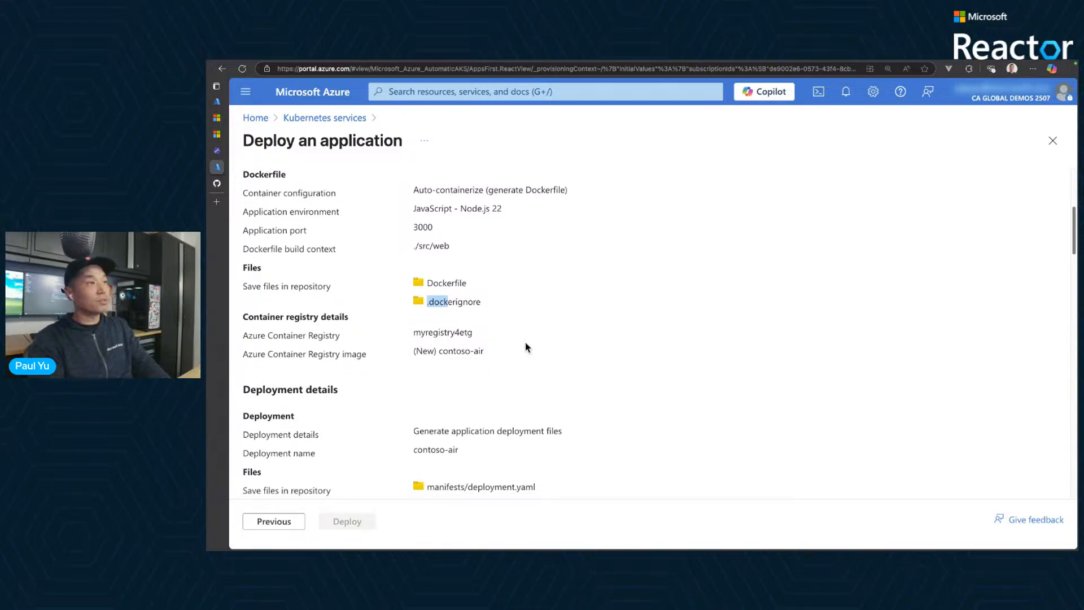
left_click_drag(461, 321, 433, 322)
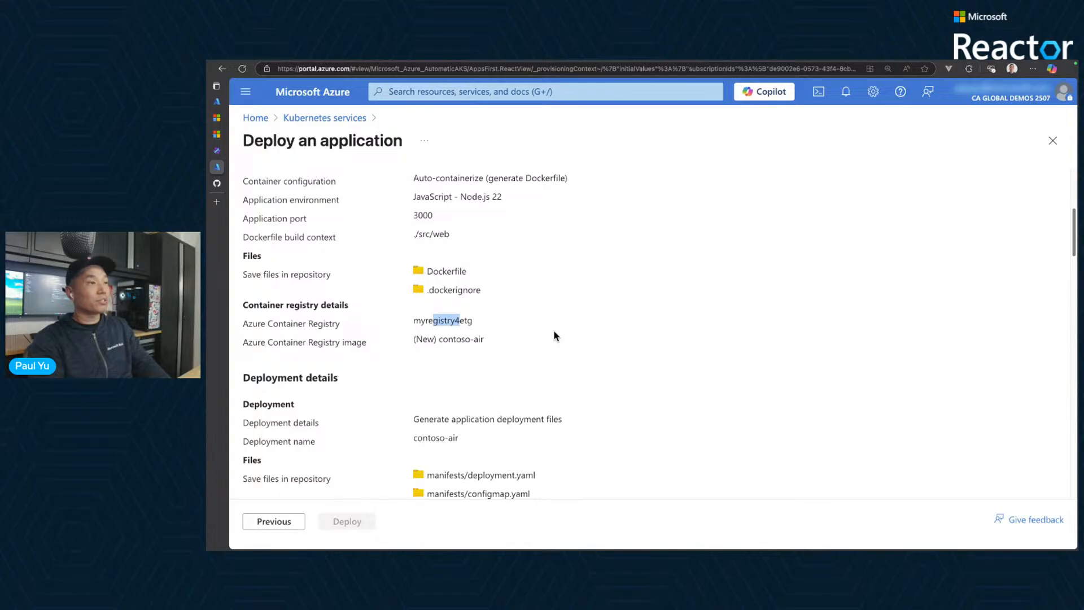
- Examine the deployment manifests, resource requests and limits, and scale method in the summary, through to the Cluster section
scroll(553, 331, "down", 1)
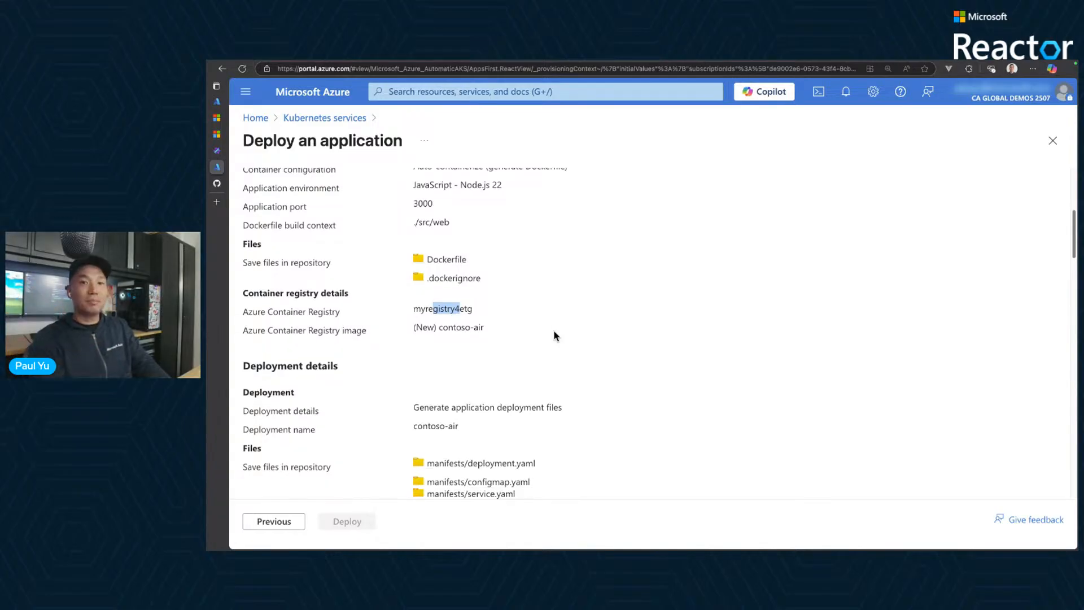
scroll(554, 331, "down", 3)
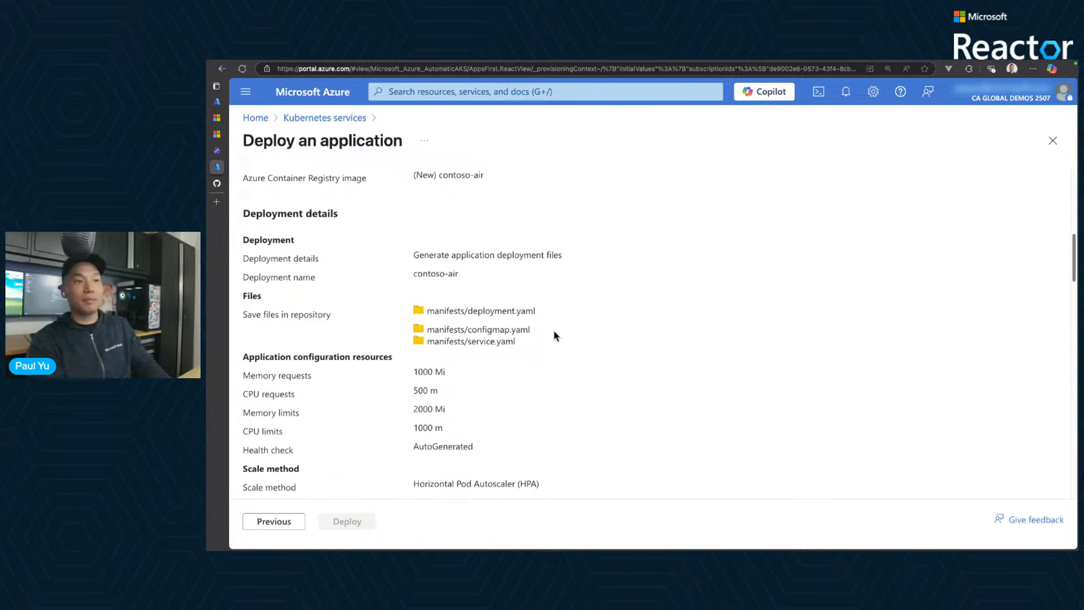
scroll(511, 354, "down", 1)
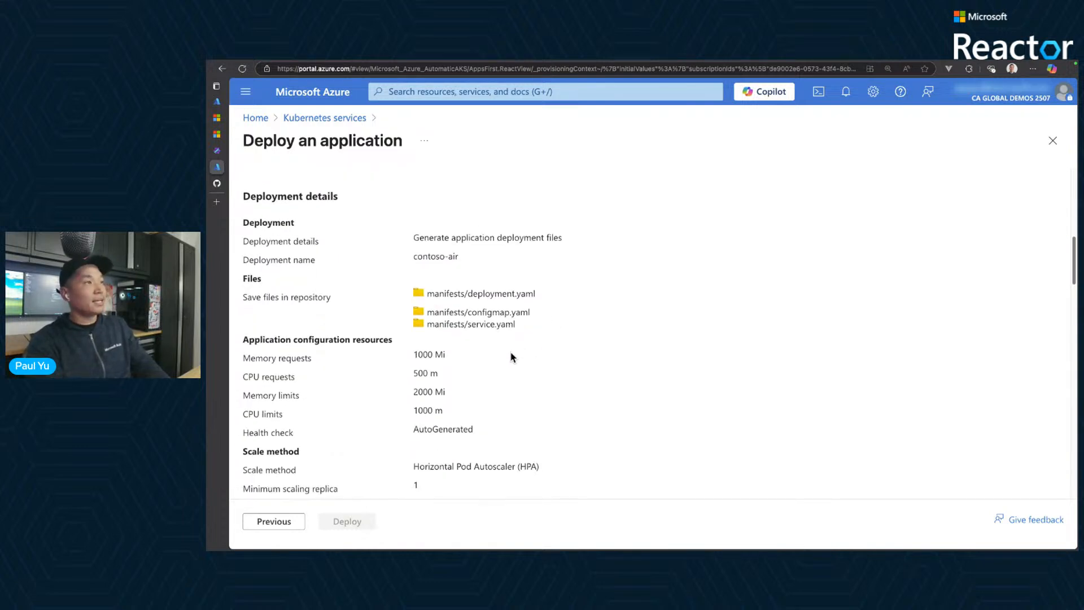
left_click_drag(457, 293, 507, 294)
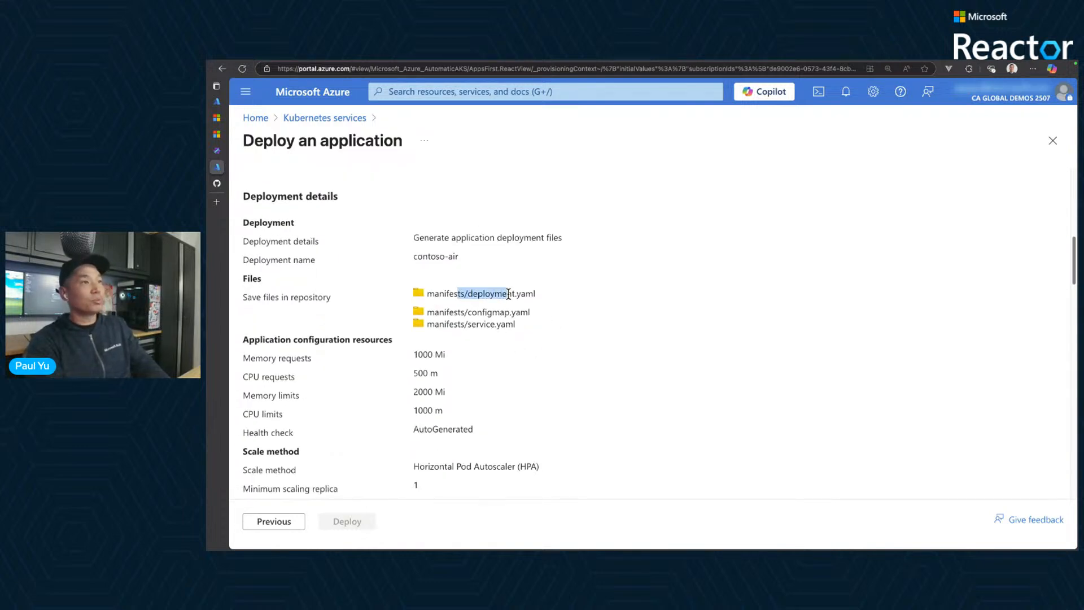
left_click(476, 294)
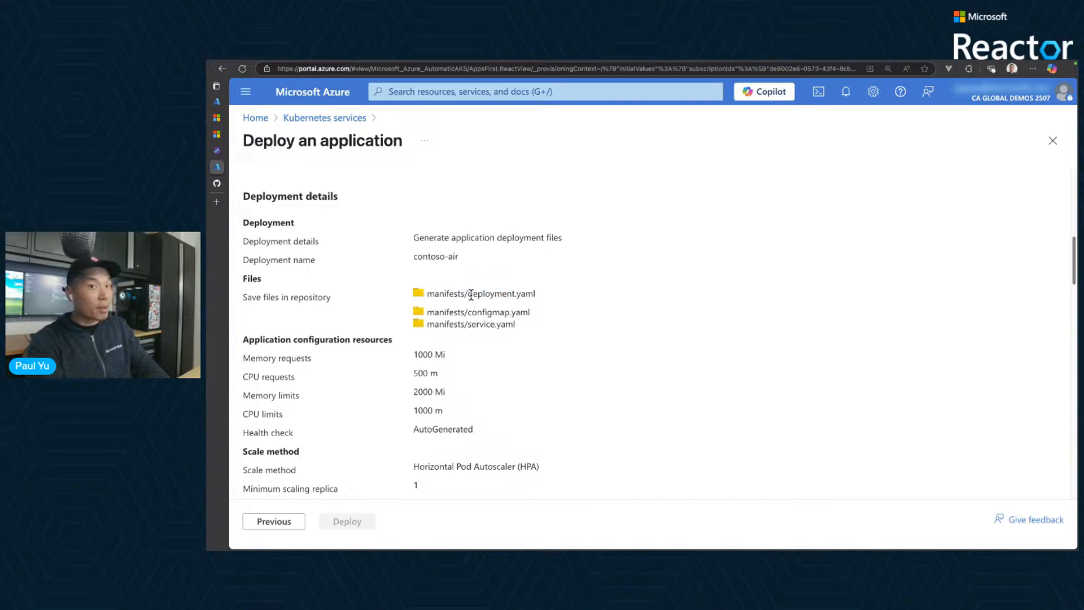
left_click_drag(471, 294, 495, 325)
scroll(498, 356, "down", 2)
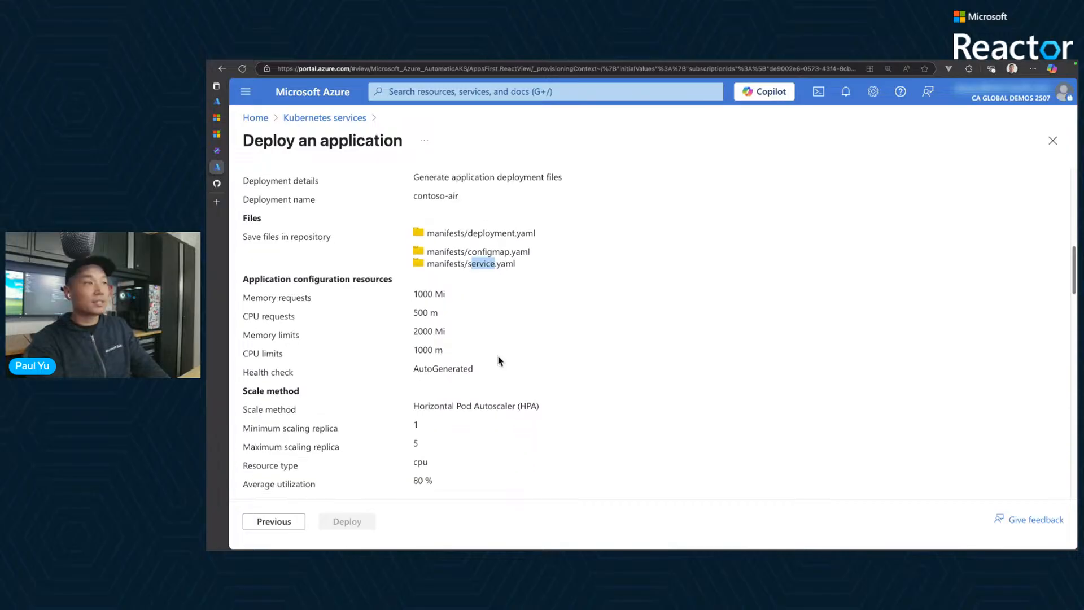
scroll(498, 360, "down", 8)
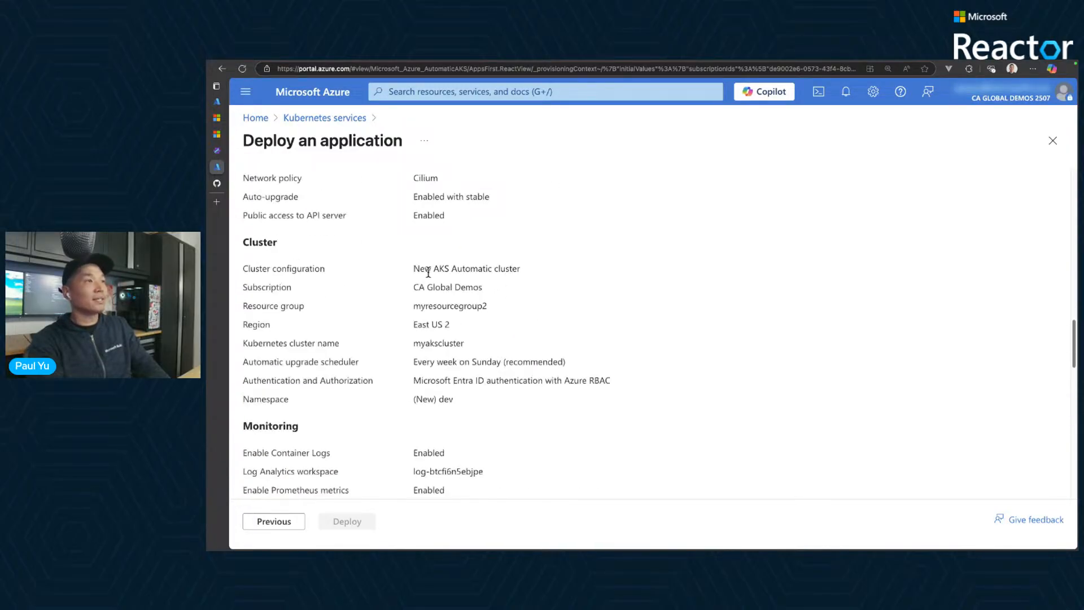
- Examine the cluster configuration, automatic upgrade schedule and authentication settings in the deployment summary
left_click_drag(426, 269, 506, 269)
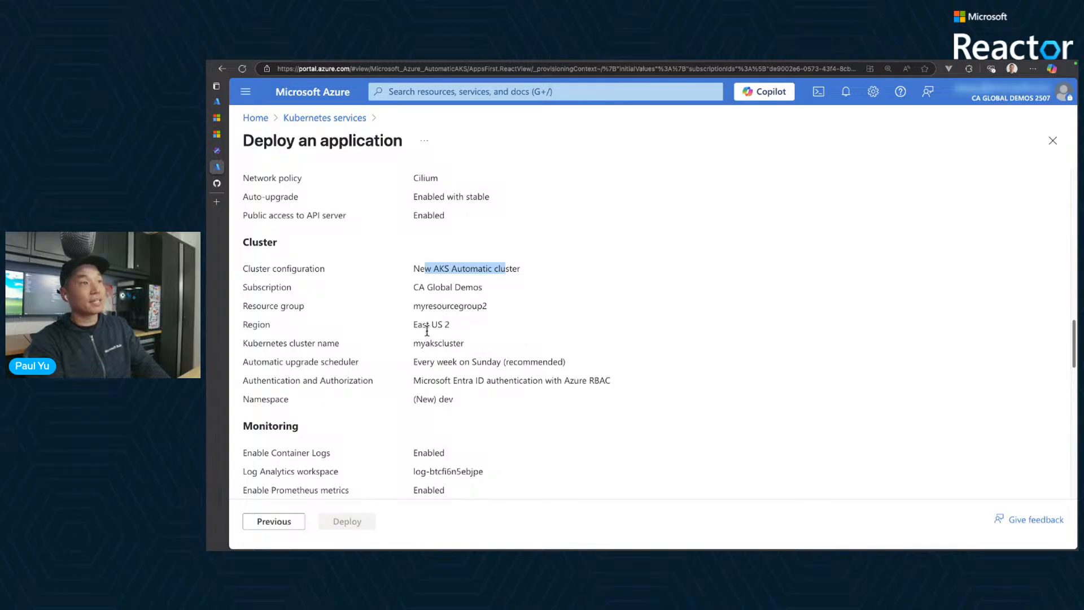
left_click(428, 363)
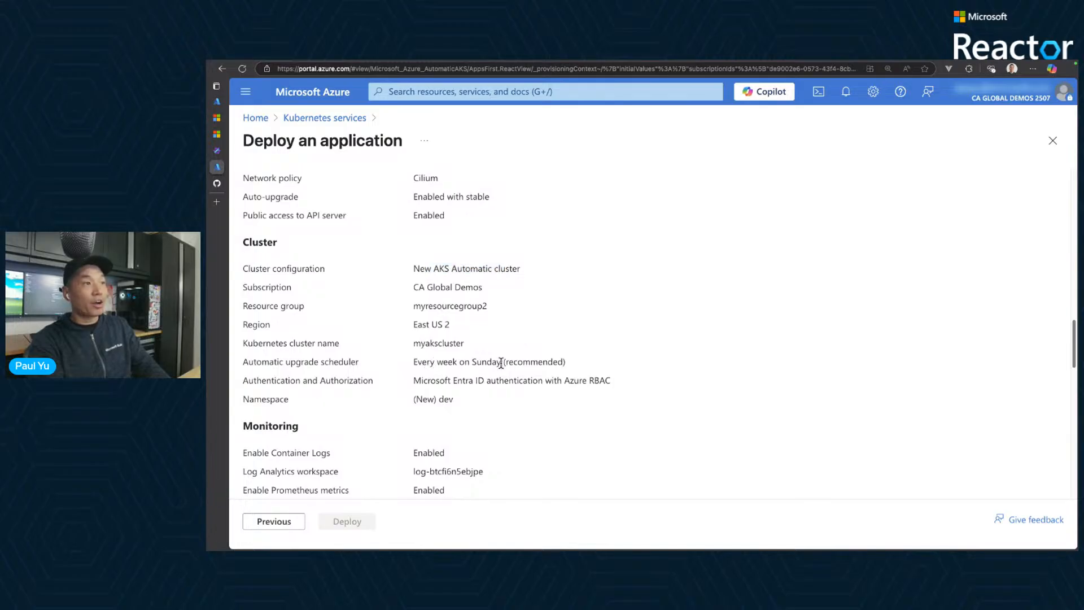
left_click_drag(477, 361, 569, 385)
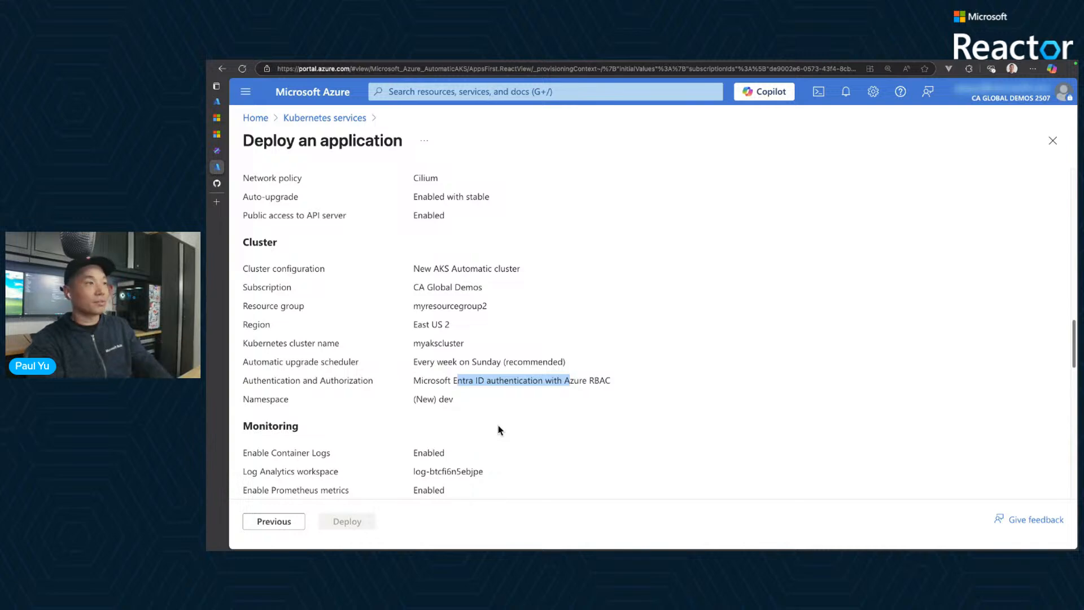
- Preview the generated Dockerfile and examine its base image, port, install and start instructions
scroll(498, 430, "down", 6)
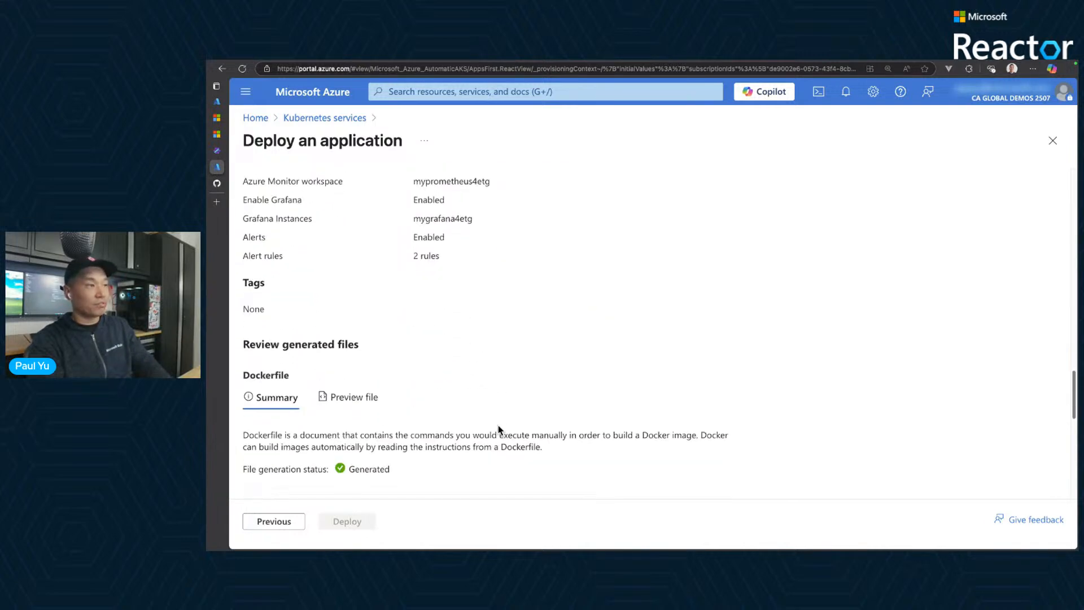
left_click(368, 366)
scroll(525, 365, "down", 1)
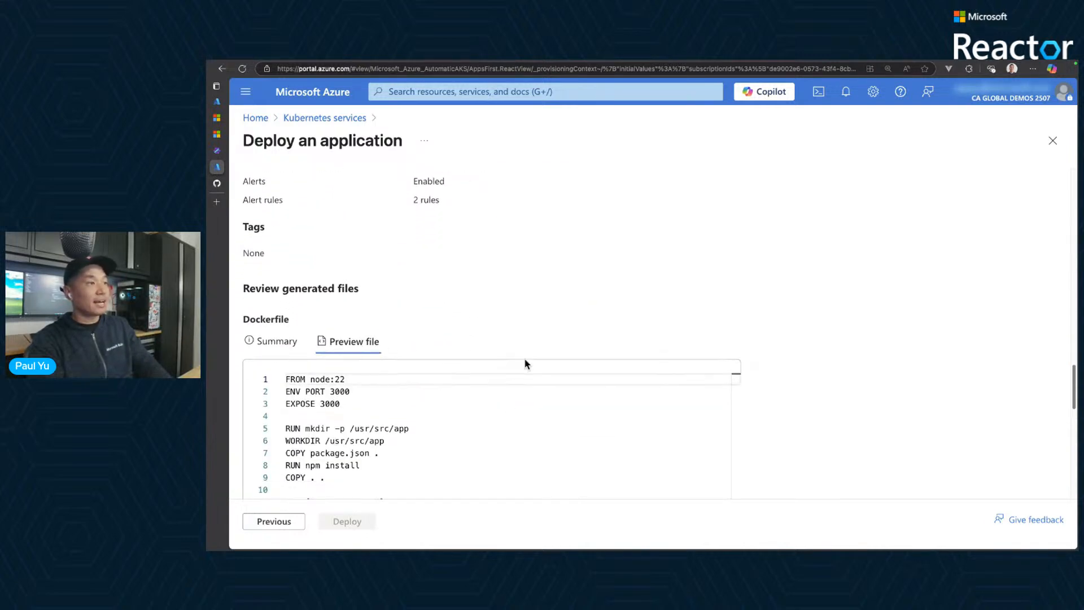
scroll(525, 360, "down", 1)
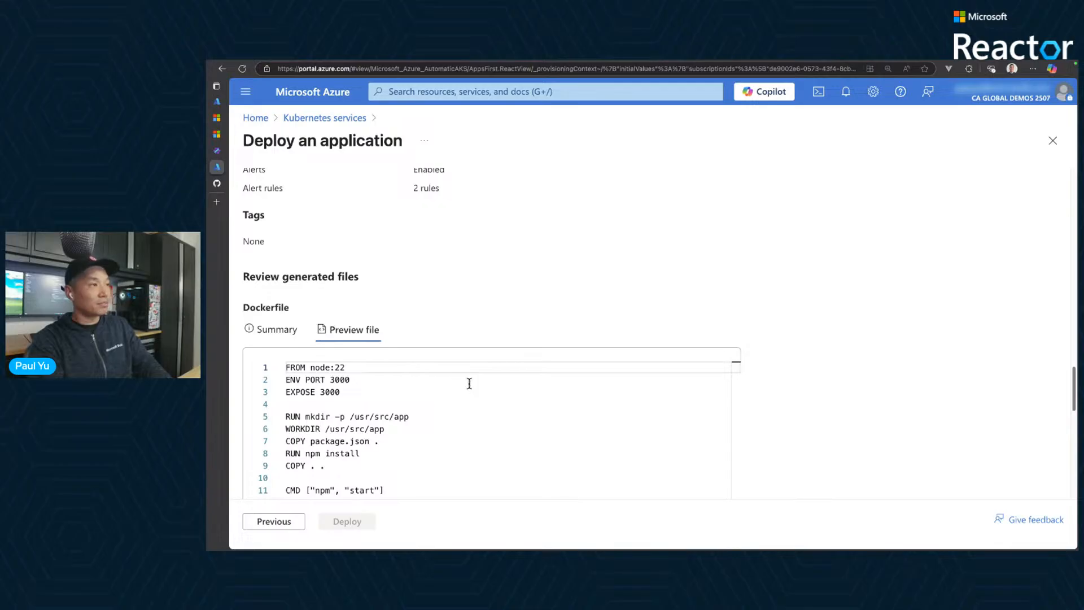
scroll(772, 404, "down", 3)
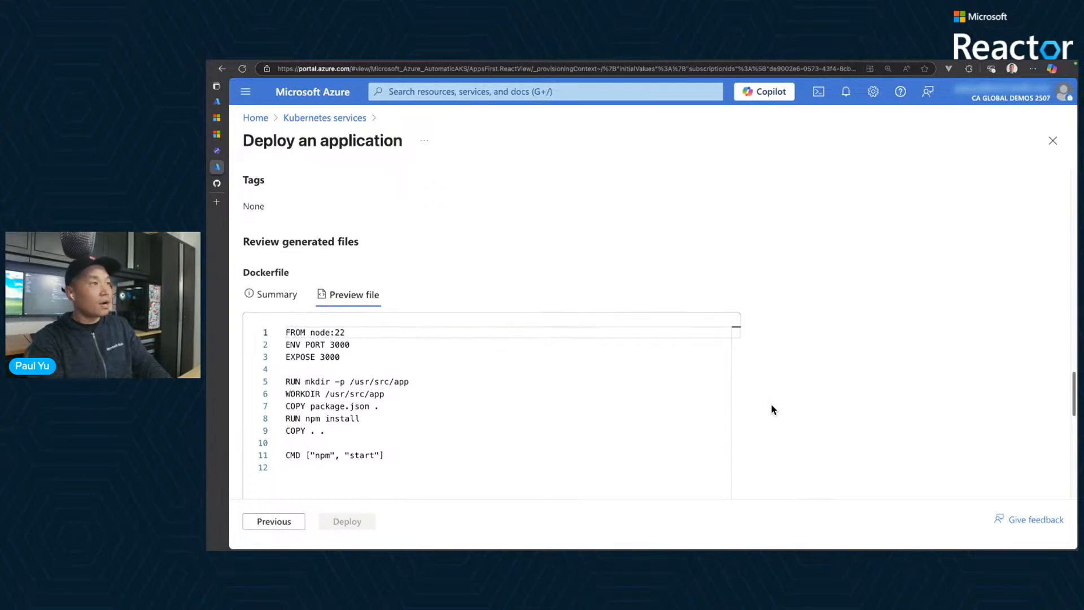
scroll(772, 409, "down", 3)
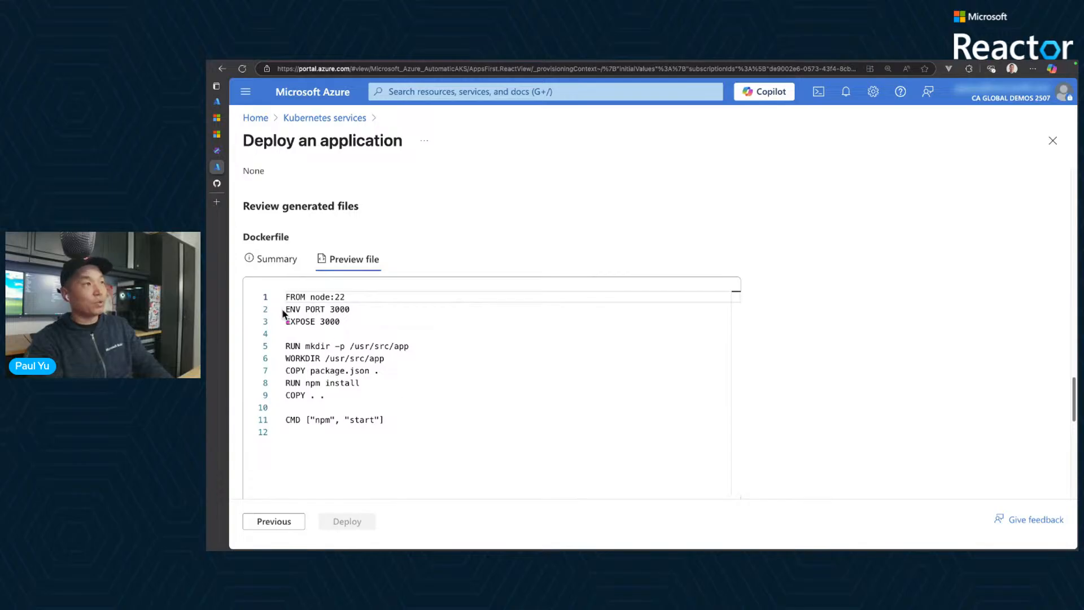
left_click_drag(256, 284, 417, 447)
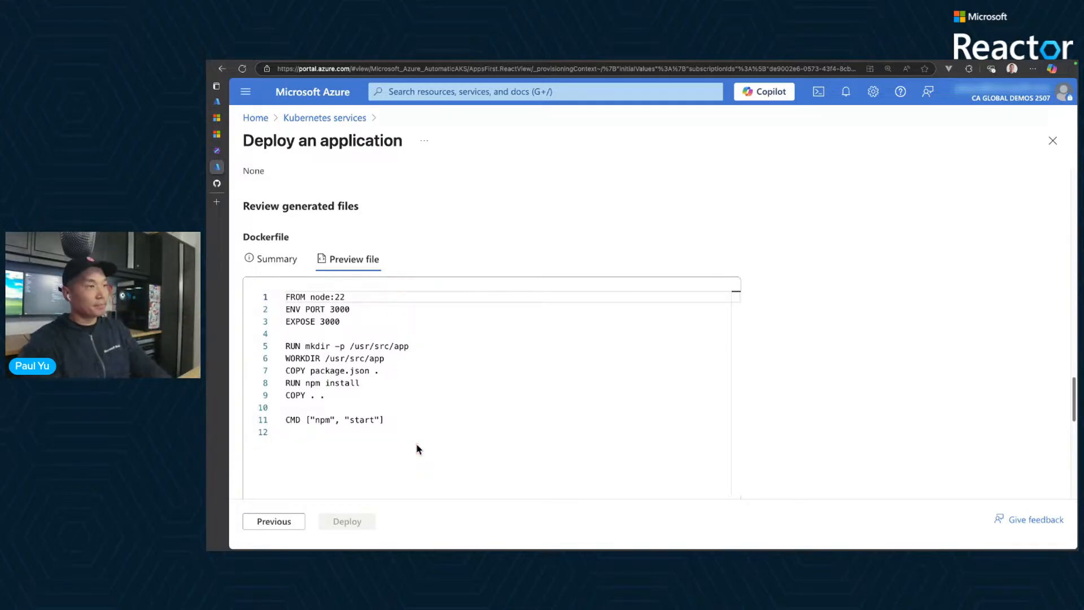
- Preview the contents of the generated .dockerignore file
scroll(776, 415, "down", 2)
scroll(775, 415, "down", 4)
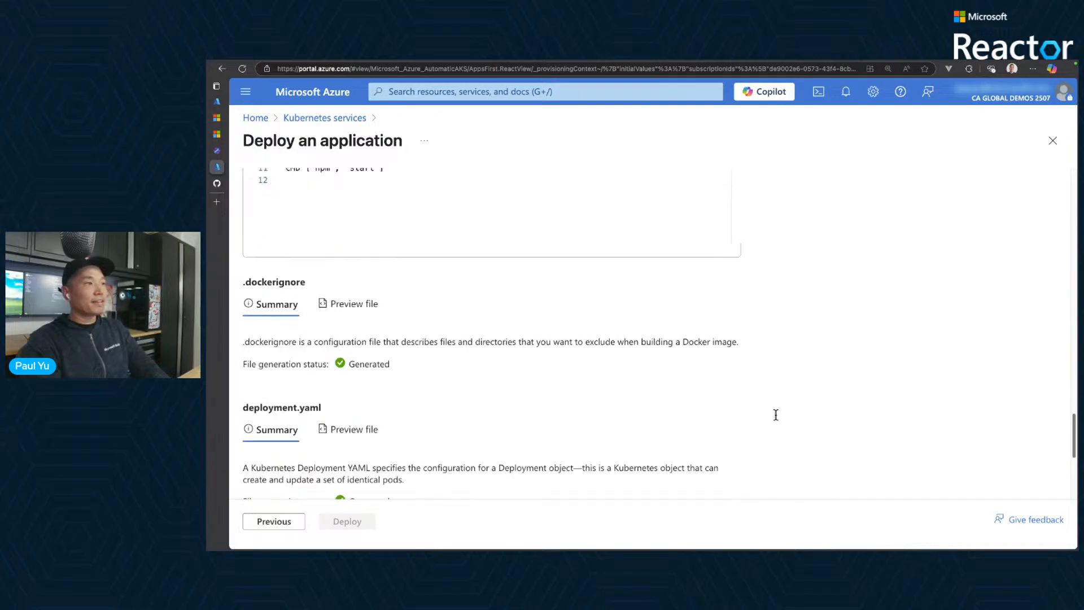
left_click(339, 228)
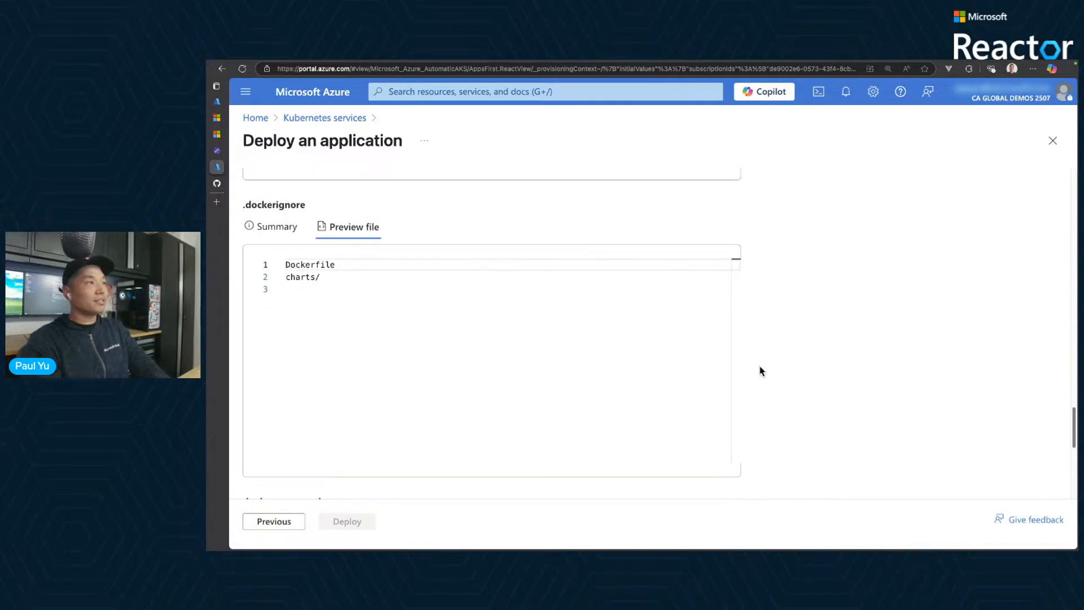
- Preview the generated deployment.yaml and examine its container image, resource requests and limits, environment references and probes
scroll(827, 366, "down", 3)
left_click(351, 368)
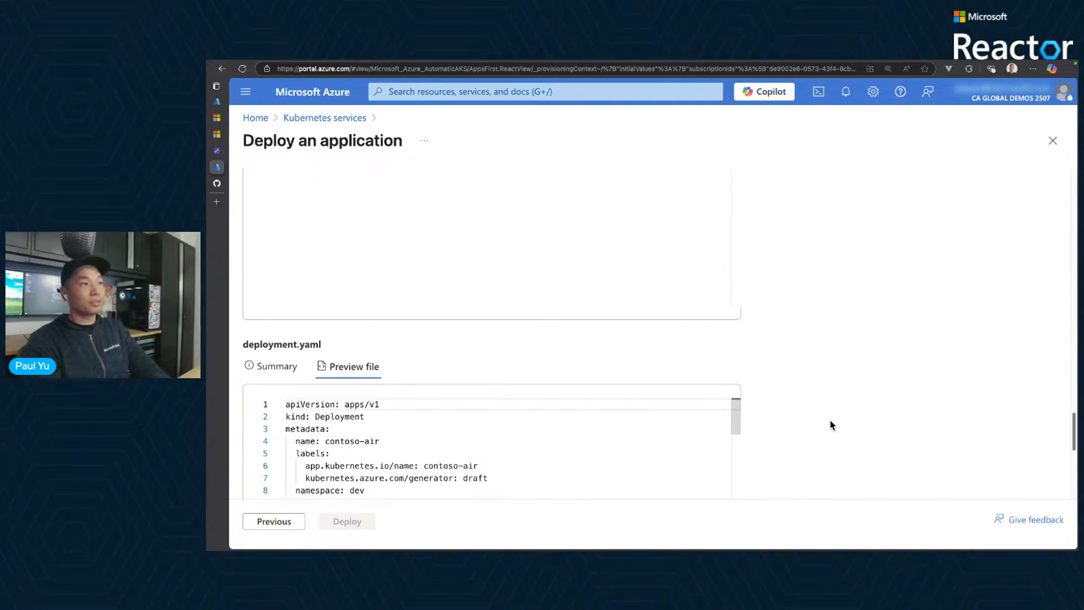
scroll(830, 420, "down", 3)
scroll(526, 361, "down", 3)
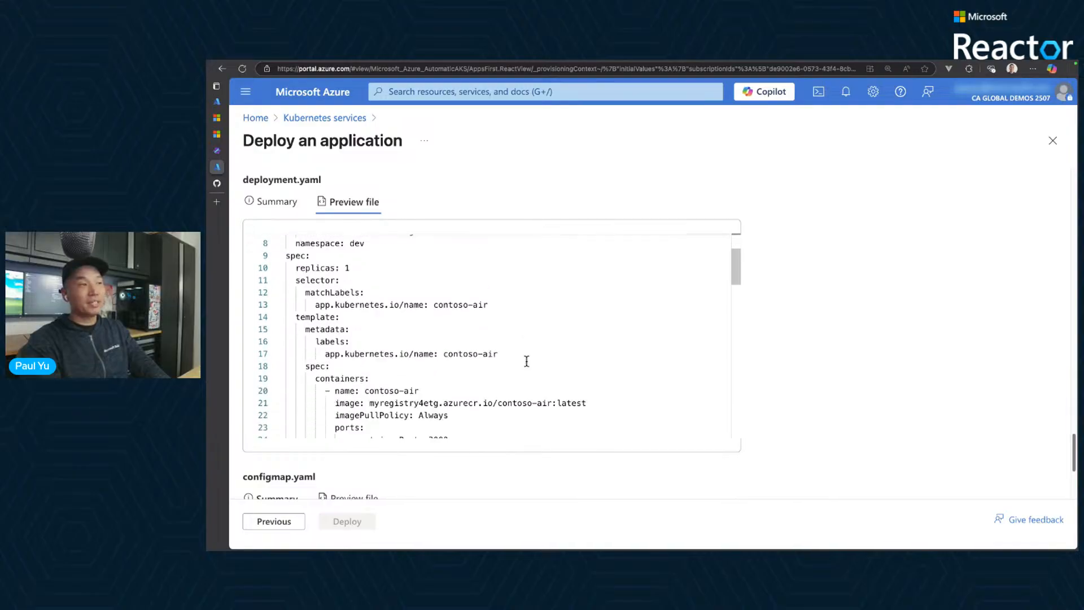
scroll(526, 361, "down", 2)
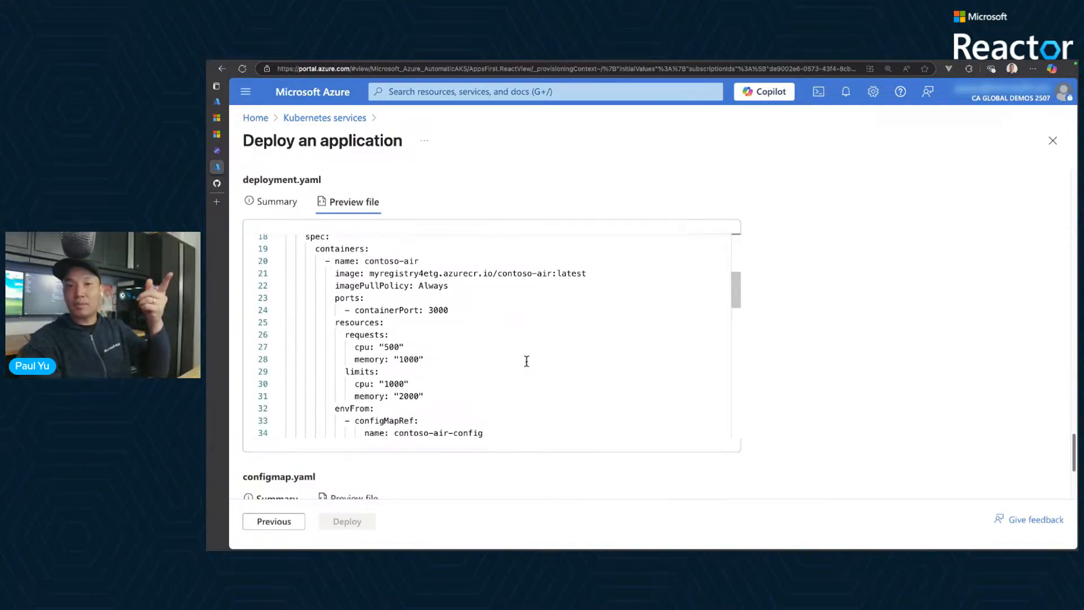
scroll(526, 361, "down", 4)
scroll(527, 361, "down", 4)
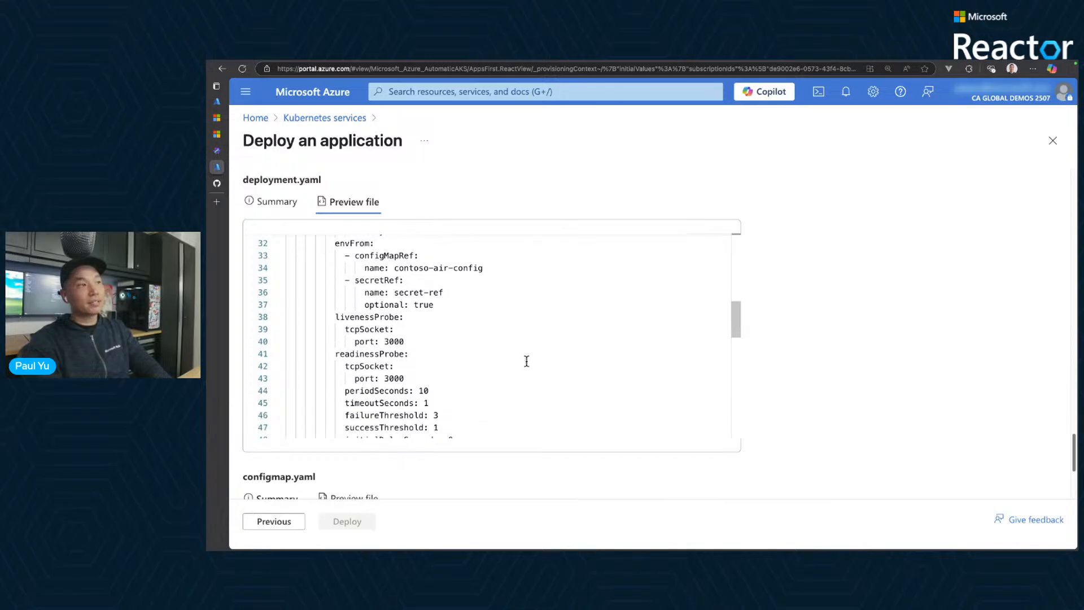
- Preview the generated configmap.yaml and service.yaml, and examine the service's port mapping
scroll(807, 400, "down", 3)
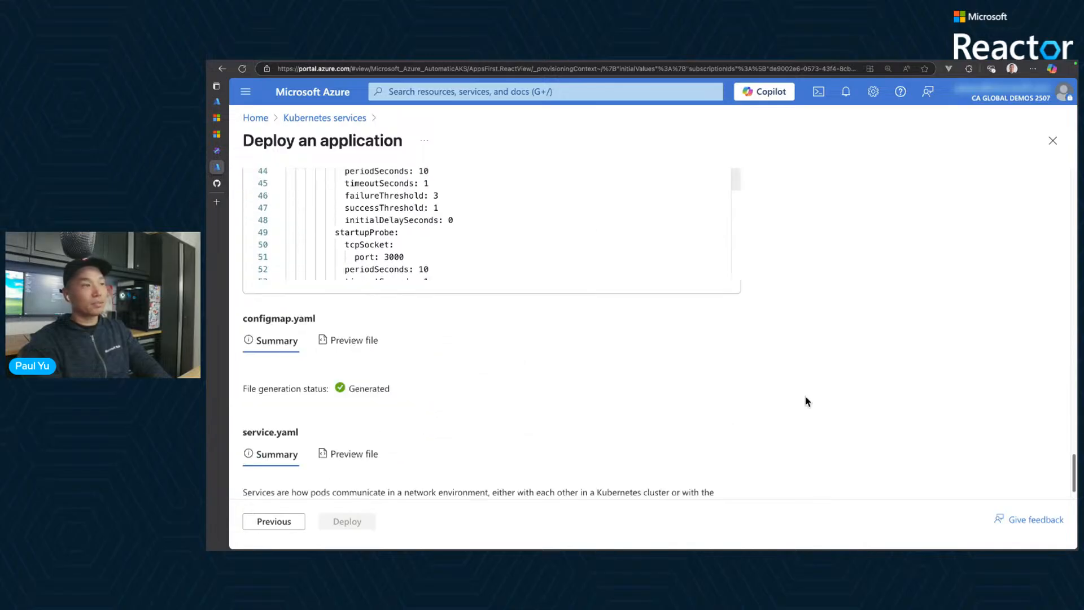
left_click(354, 340)
scroll(881, 416, "down", 4)
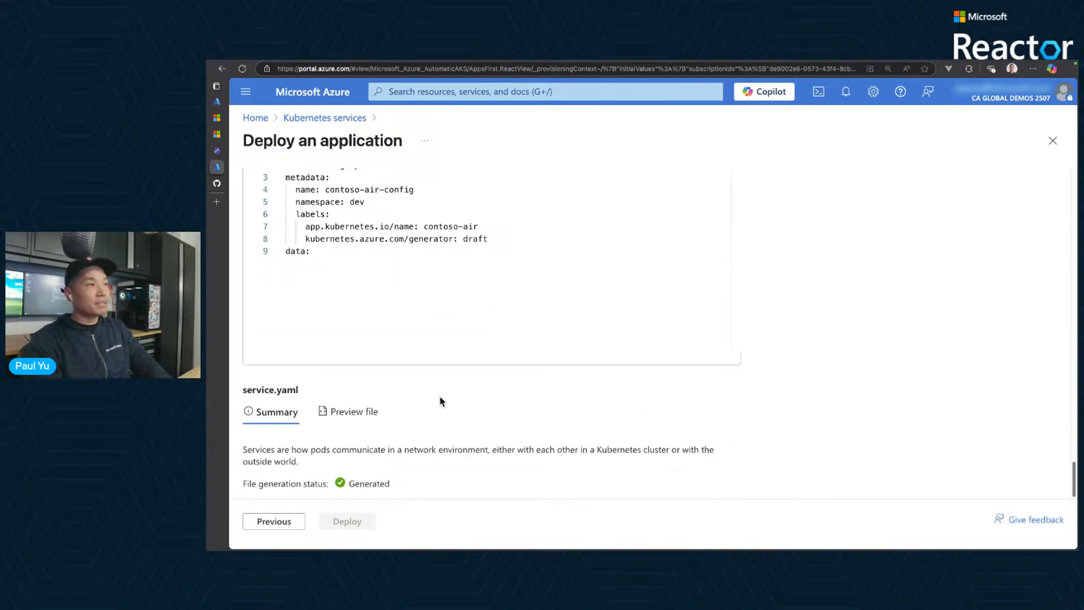
left_click(344, 412)
scroll(873, 429, "down", 3)
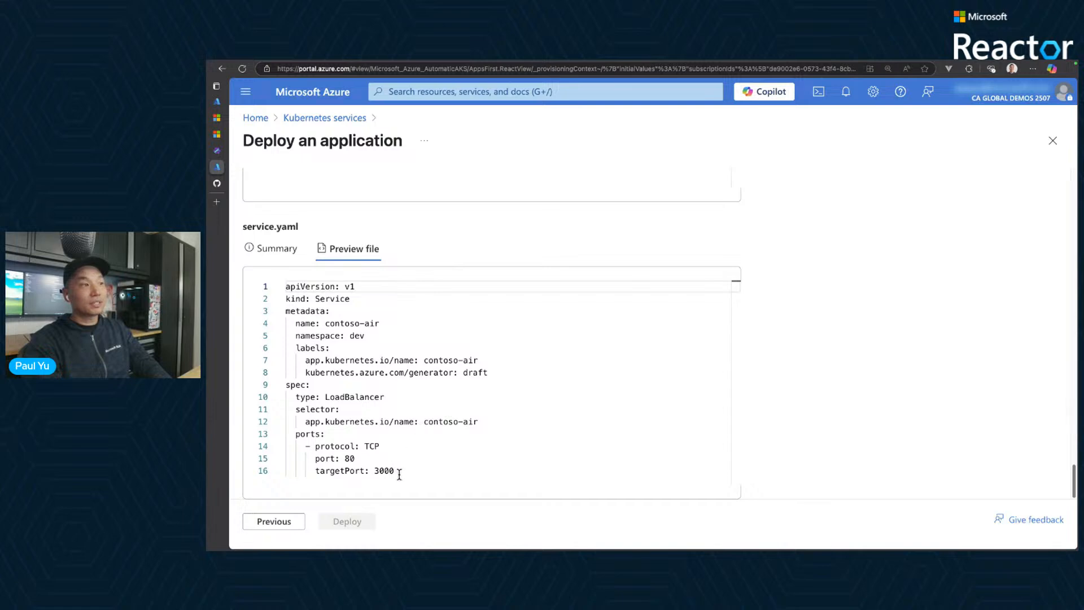
left_click_drag(395, 472, 330, 447)
left_click(813, 407)
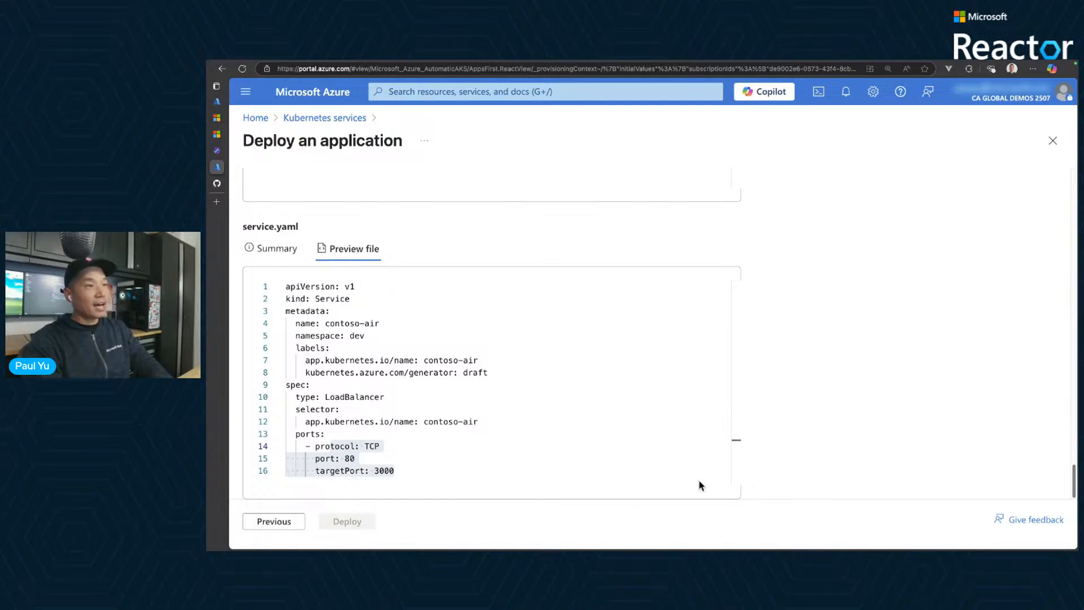
- Check the validation status of the deployment on the Review stage
scroll(854, 399, "up", 20)
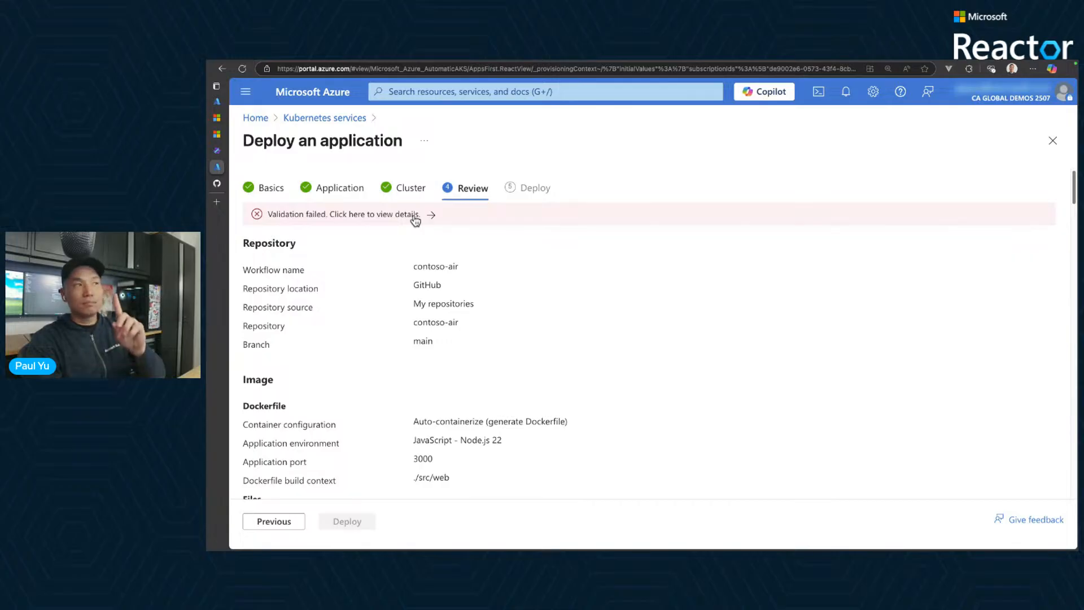
scroll(789, 371, "down", 5)
scroll(789, 371, "down", 15)
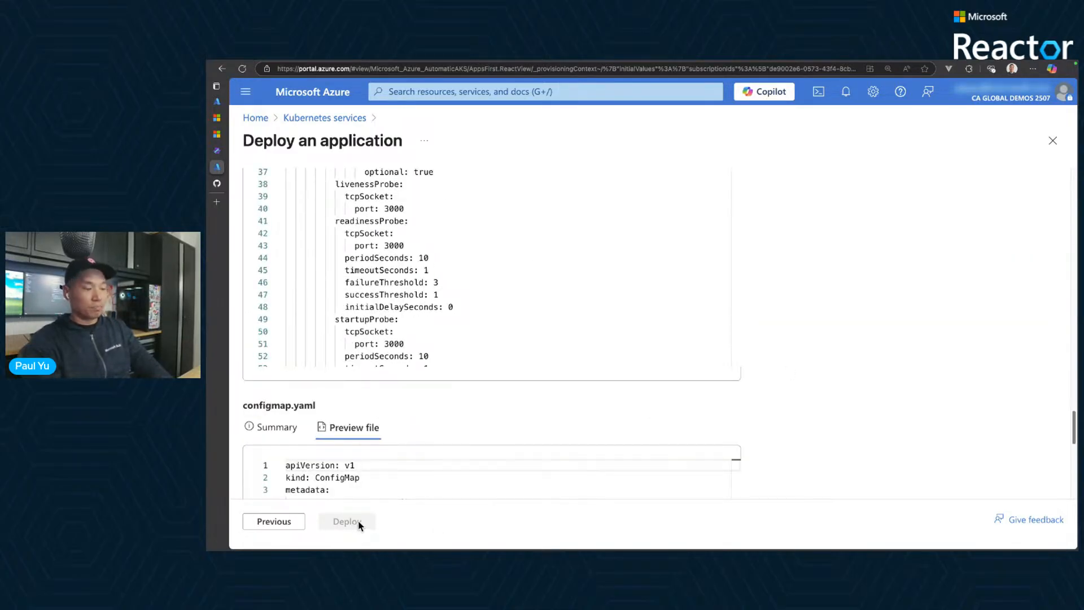
mouse_move(319, 506)
left_mouse_down()
mouse_move(382, 534)
mouse_move(399, 519)
mouse_move(390, 499)
mouse_move(394, 529)
left_mouse_up()
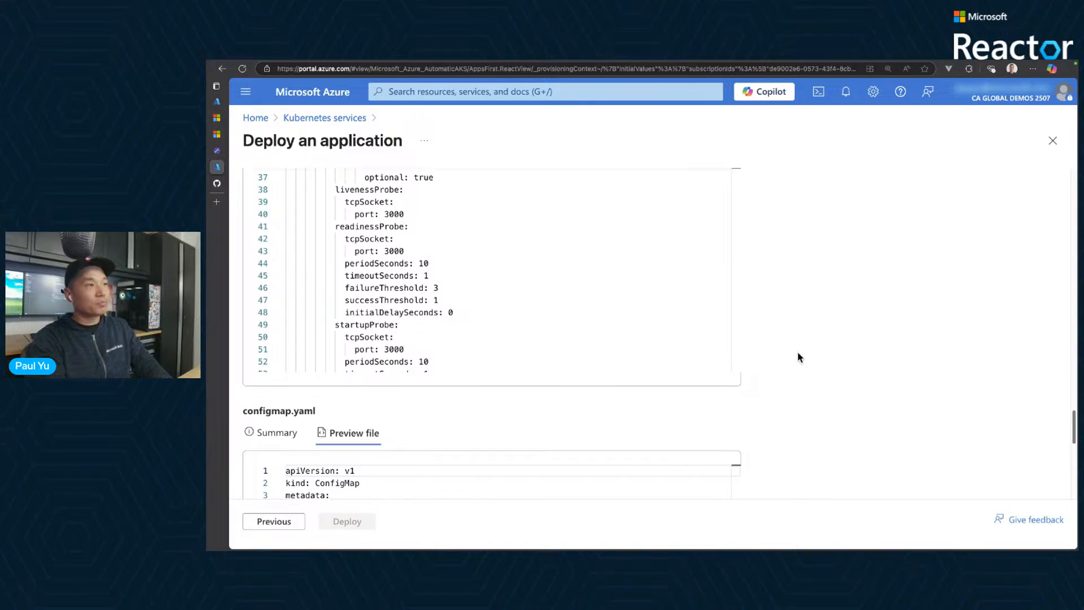
scroll(798, 357, "up", 15)
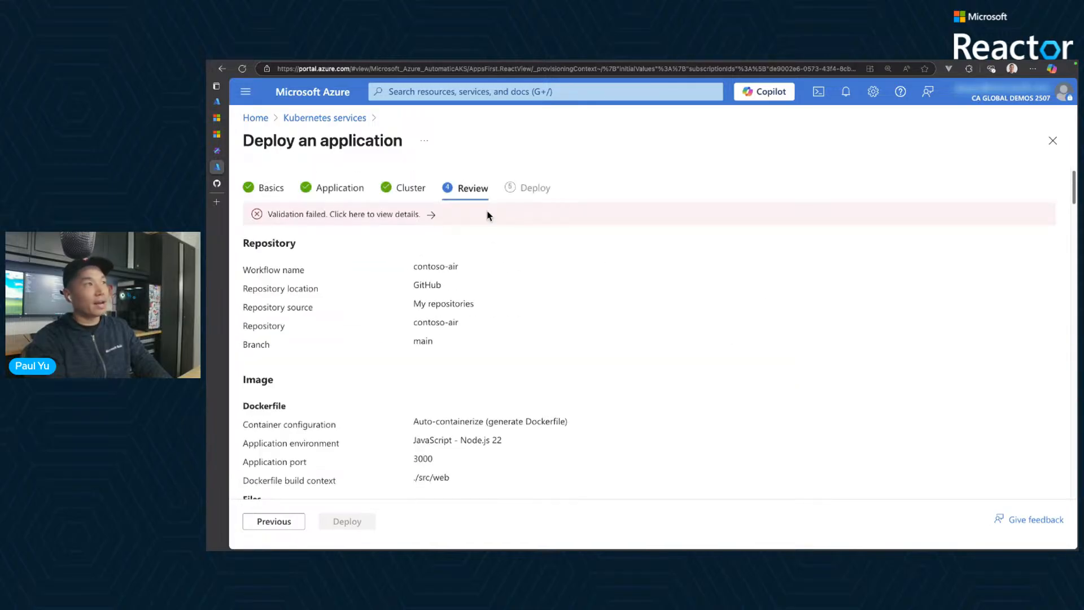
- Switch to the other, already completed application deployment and examine its cluster, namespace, credentials, registry, permissions and pull request results
mouse_move(228, 106)
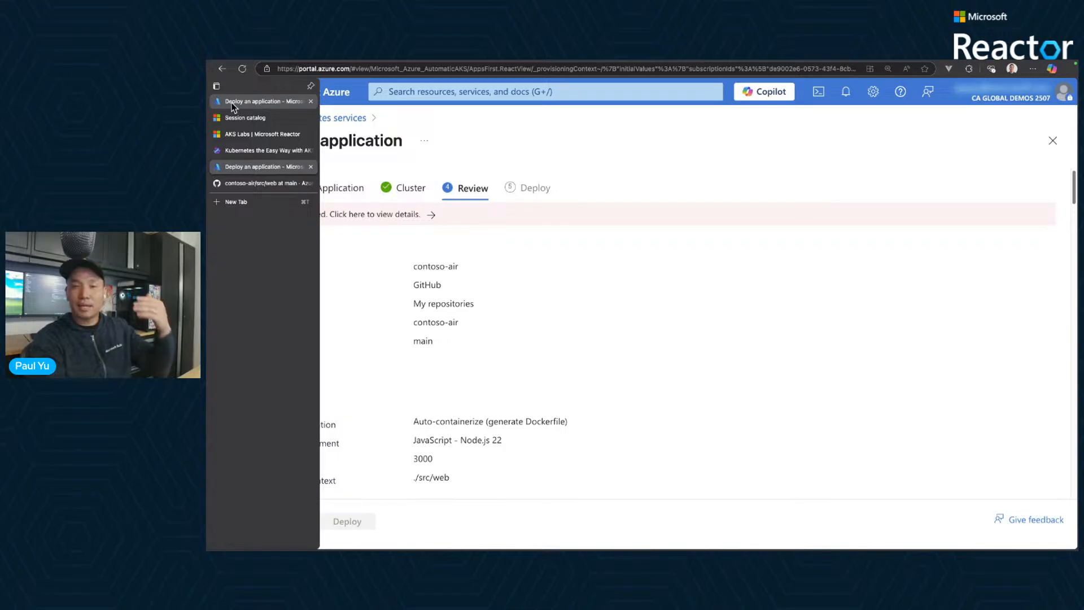
left_click(232, 102)
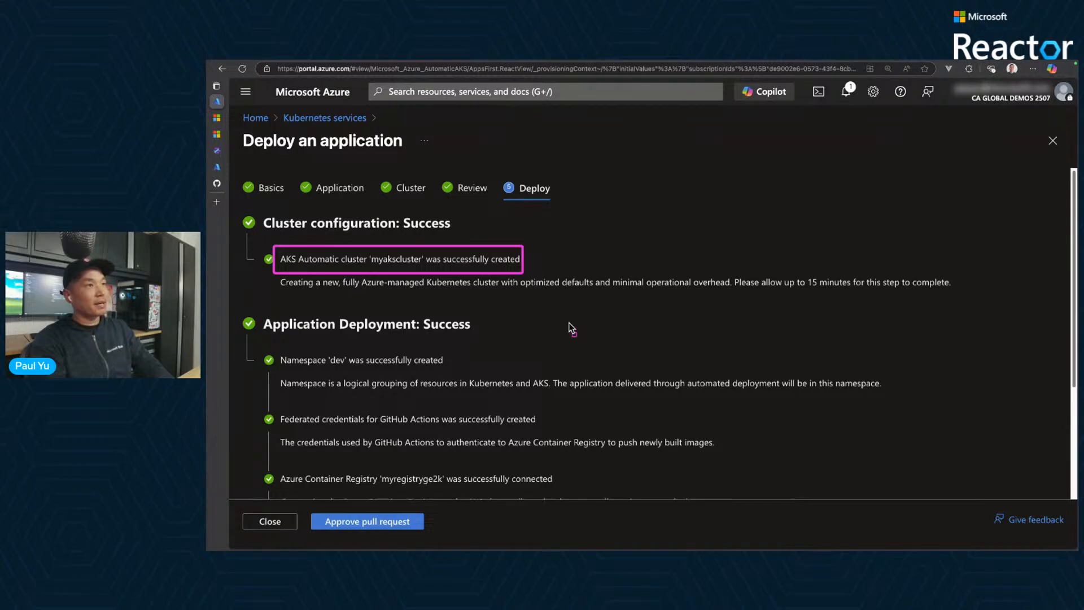
scroll(567, 329, "down", 3)
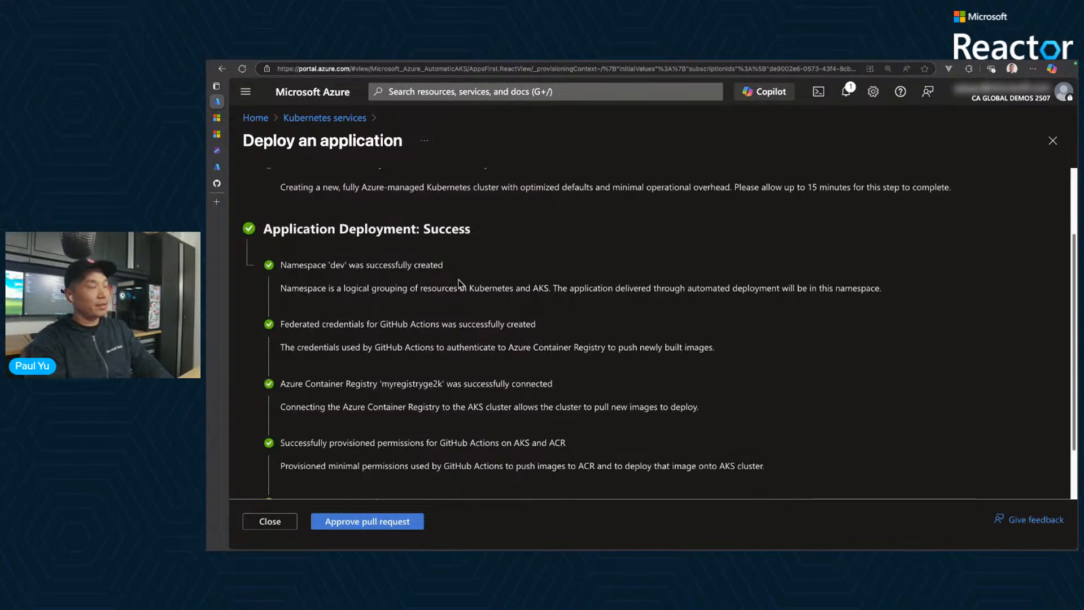
left_click_drag(281, 249, 470, 276)
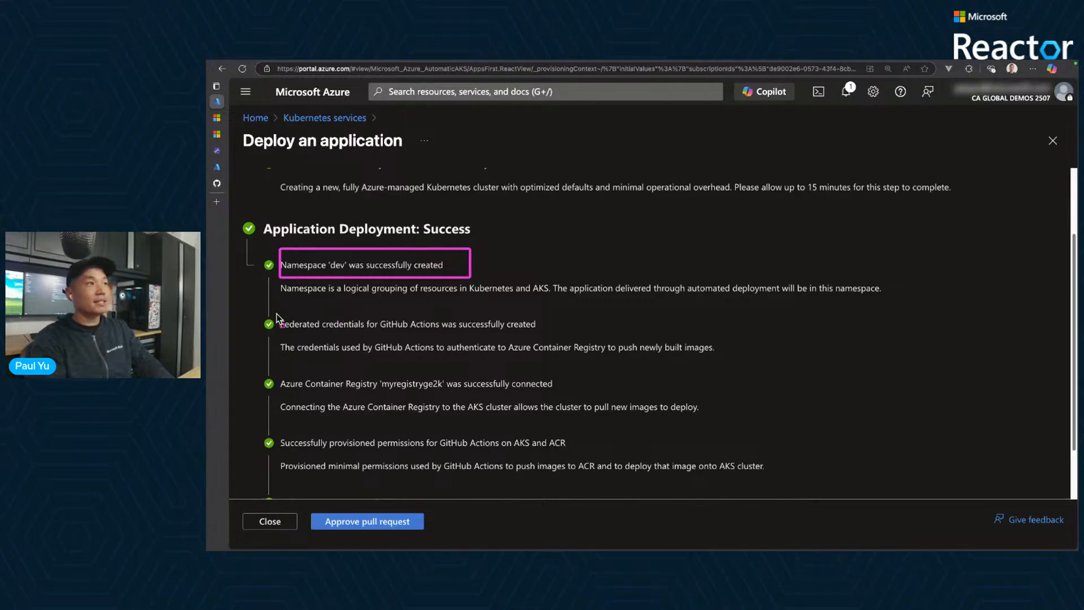
left_click_drag(281, 313, 543, 339)
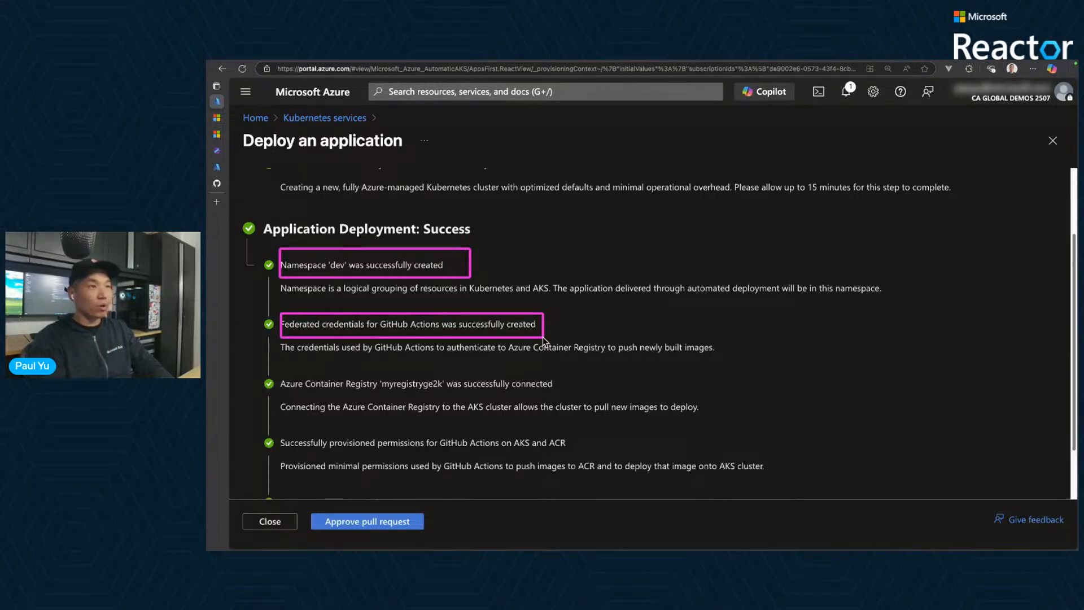
left_click_drag(280, 370, 562, 397)
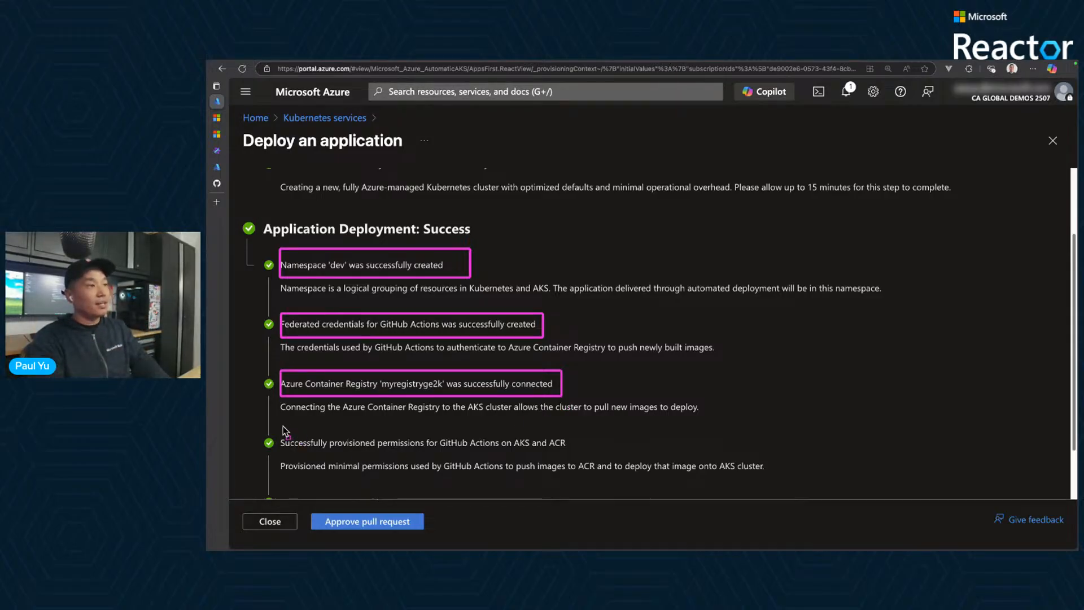
left_click_drag(282, 428, 571, 455)
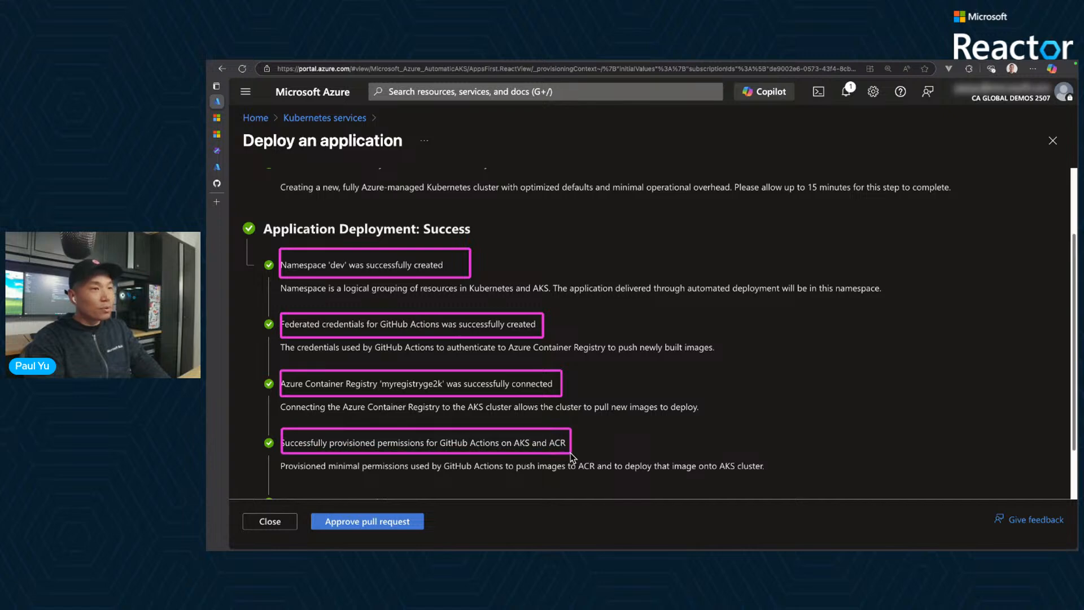
key("Escape")
scroll(573, 454, "down", 2)
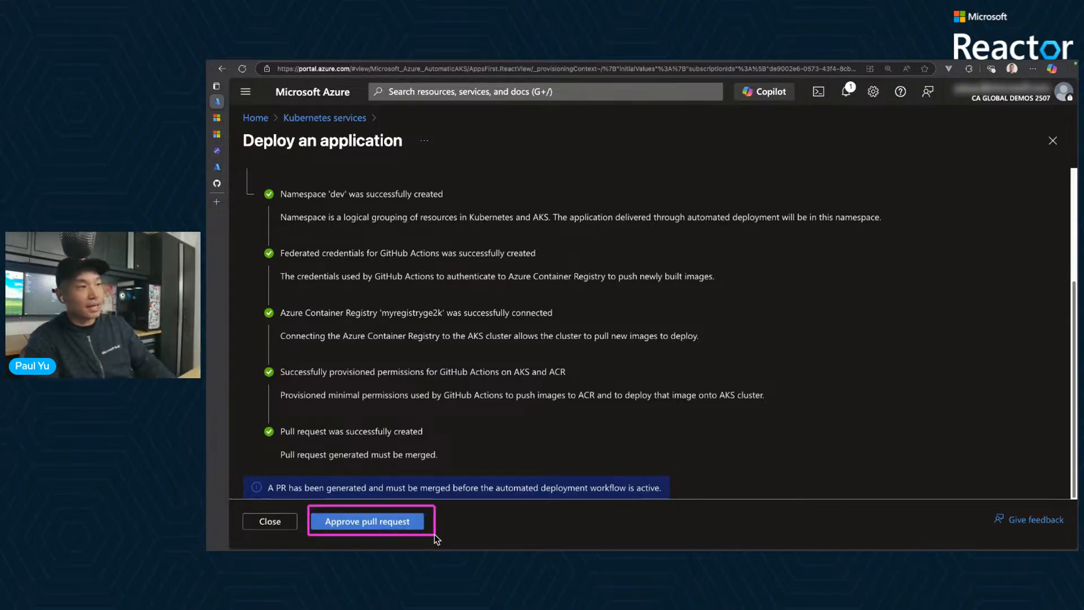
- Open the generated pull request for approval on GitHub and show its changed files
left_click(405, 524)
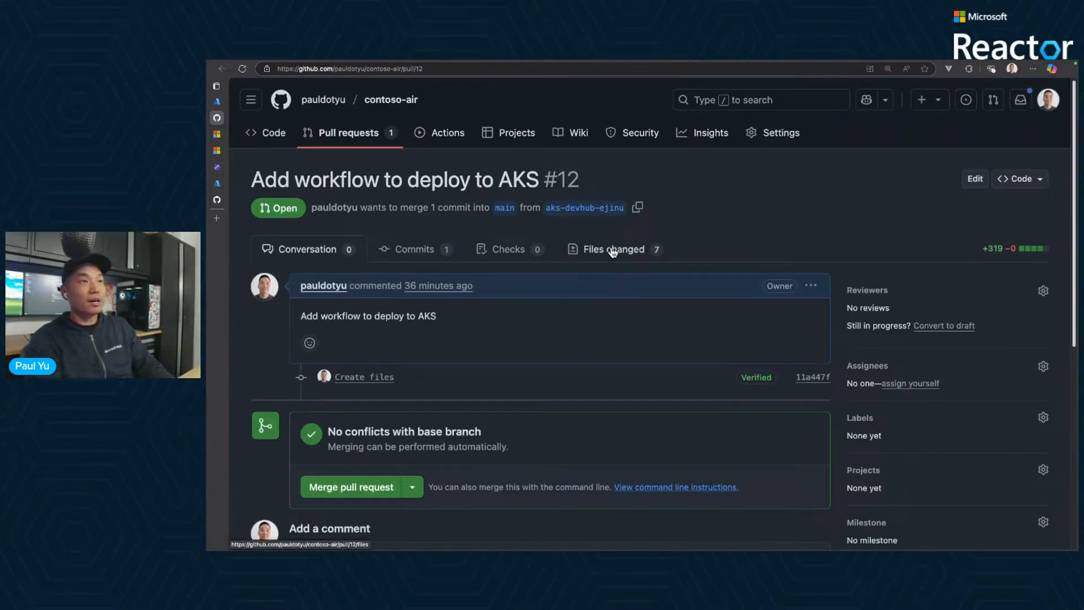
left_click_drag(566, 235, 676, 263)
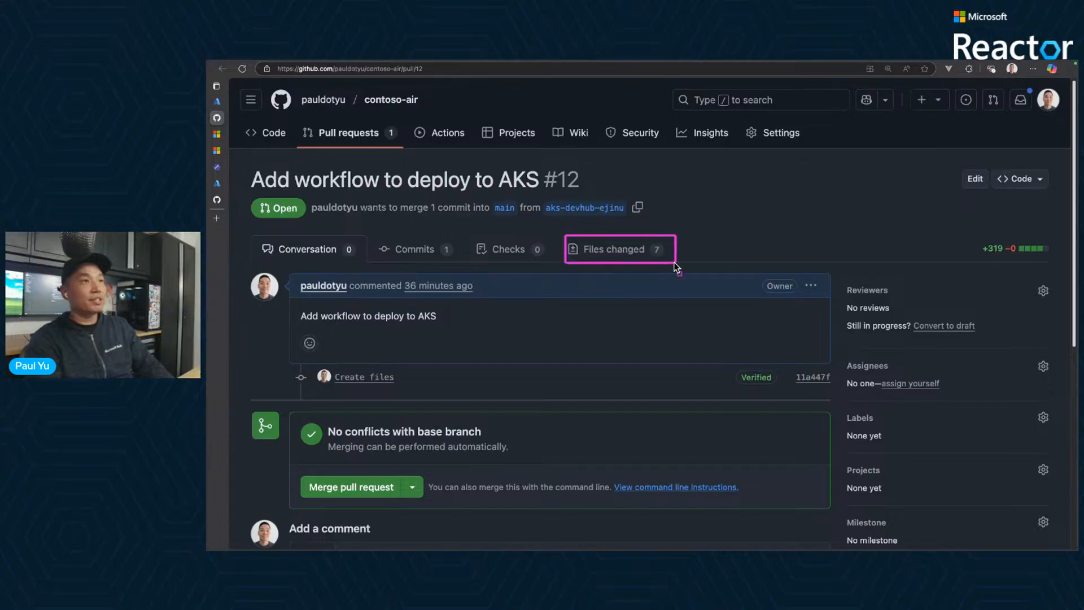
left_click(621, 250)
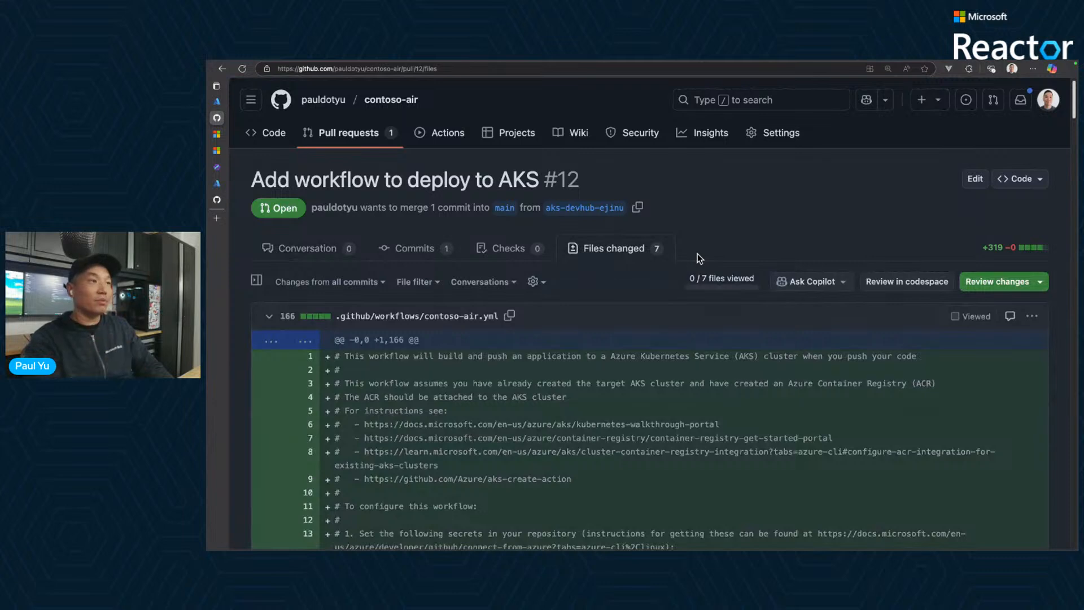
- Collapse the diffs of all changed files in the pull request, from the workflow file through the manifests to the Dockerfile
left_click(268, 318)
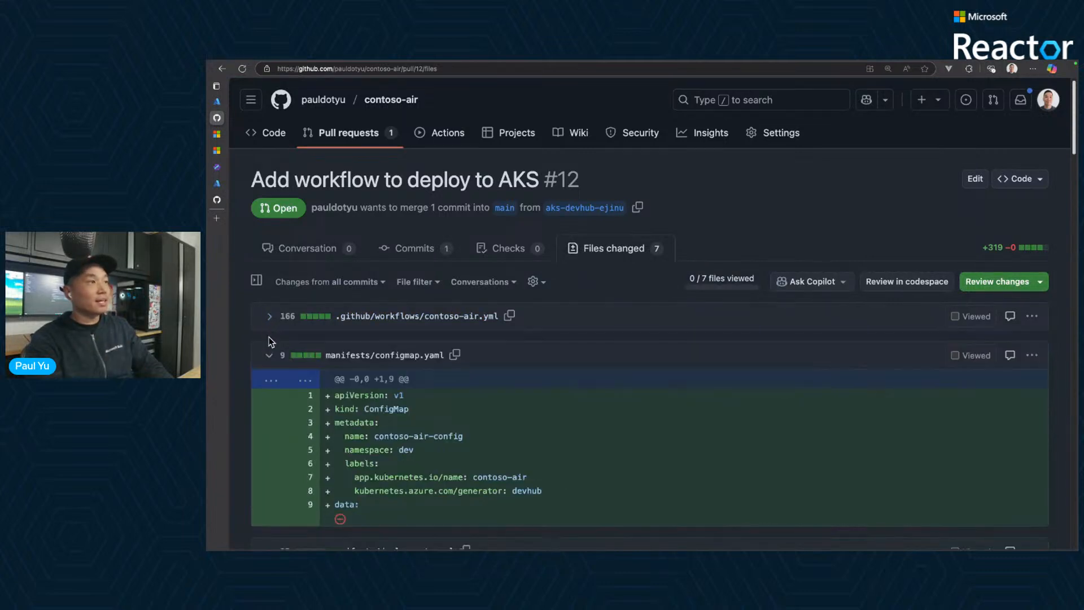
left_click(270, 356)
left_click(270, 393)
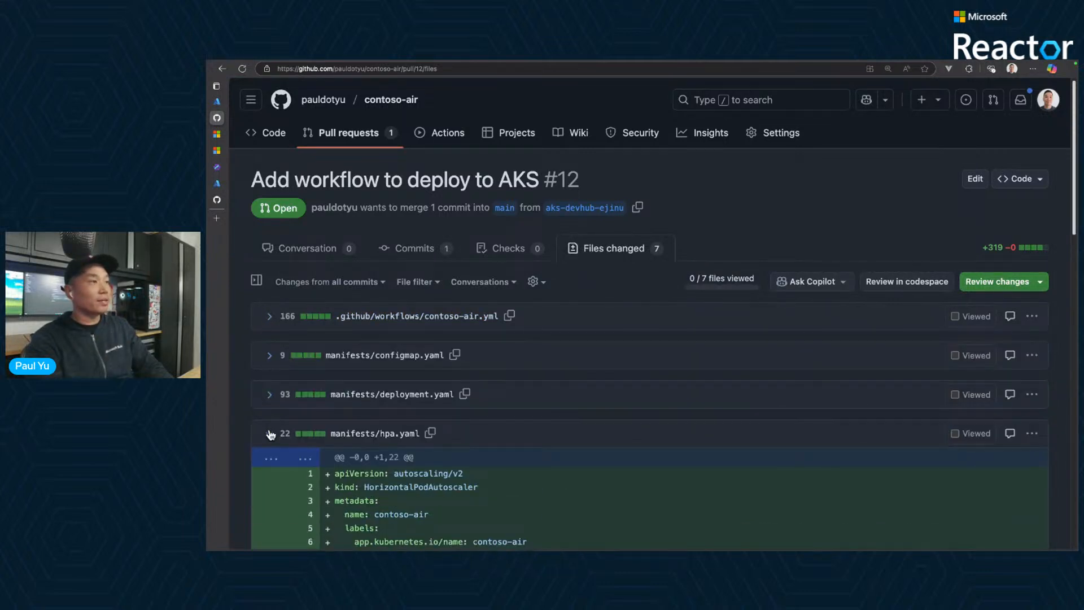
left_click(270, 434)
left_click(270, 474)
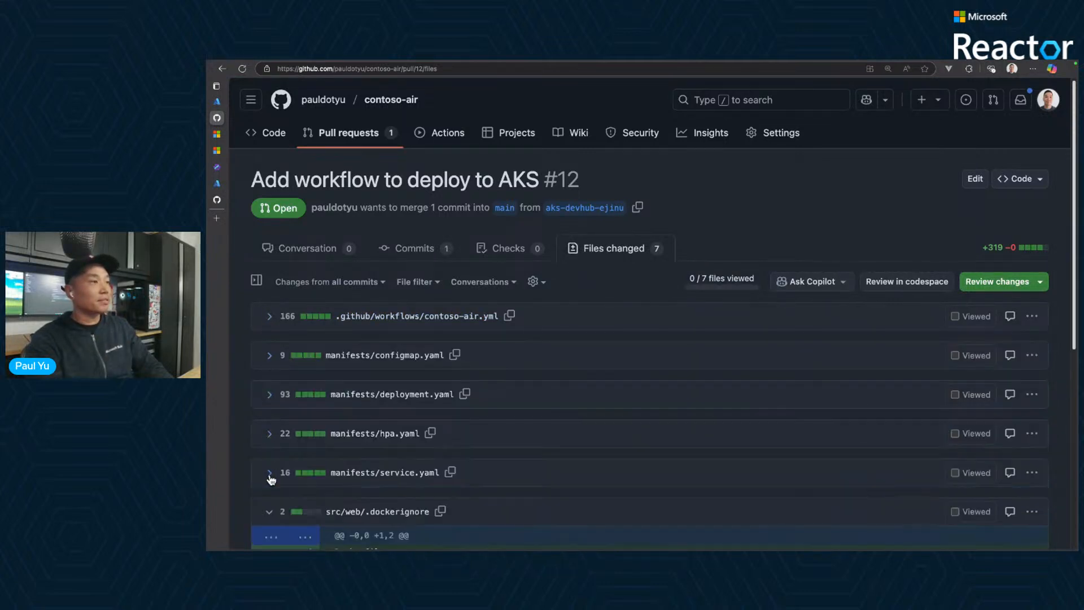
left_click(269, 512)
scroll(311, 486, "down", 3)
left_click(269, 394)
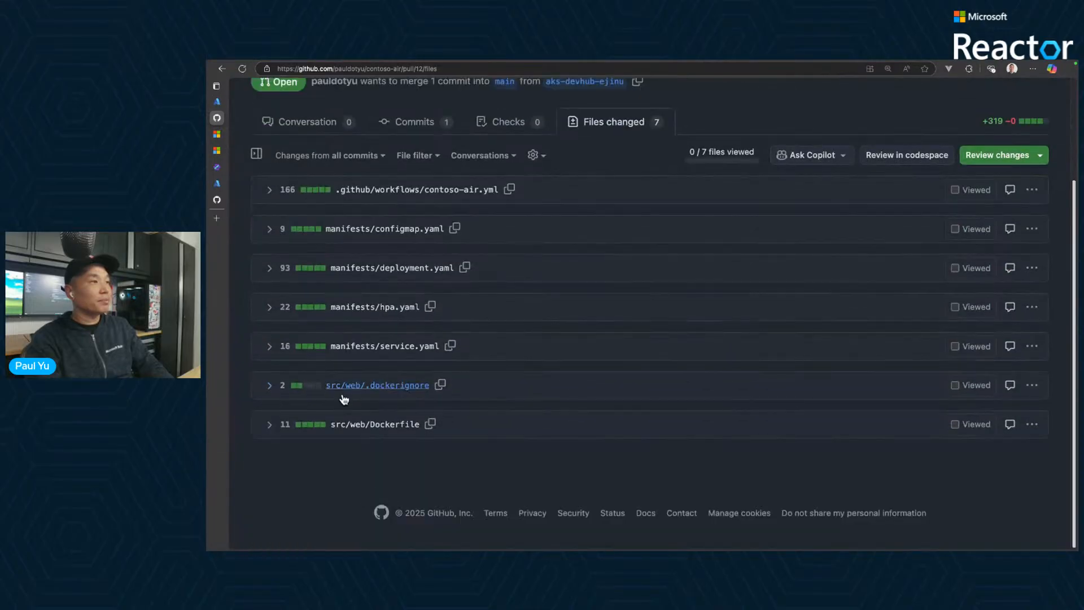
- Expand the src/web/Dockerfile diff, examine its build instructions, and collapse it again
left_click(269, 424)
scroll(522, 463, "down", 2)
scroll(526, 456, "down", 2)
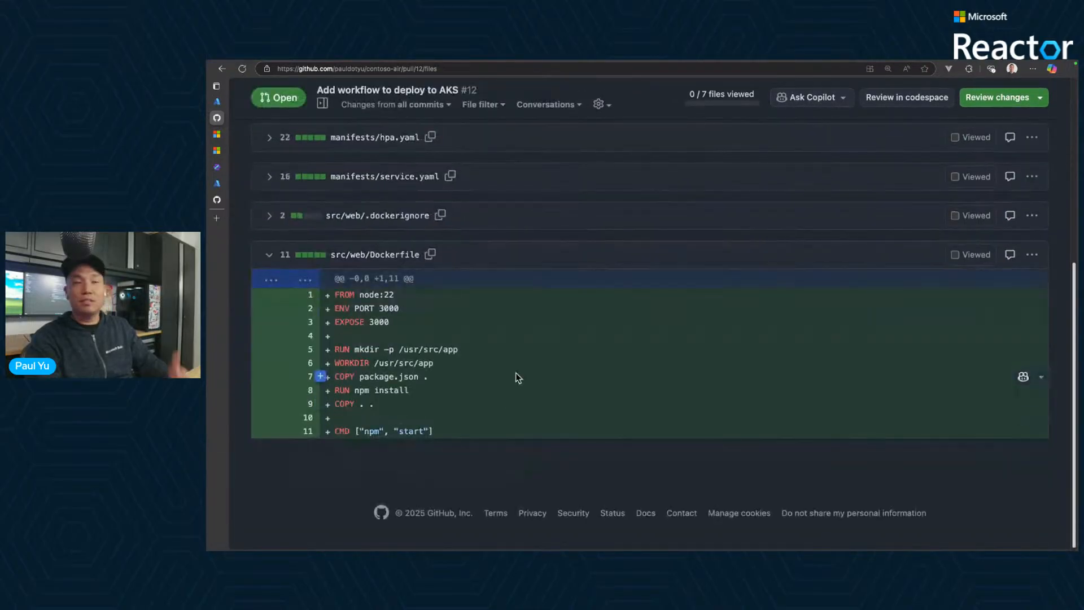
left_click(270, 257)
scroll(345, 311, "up", 1)
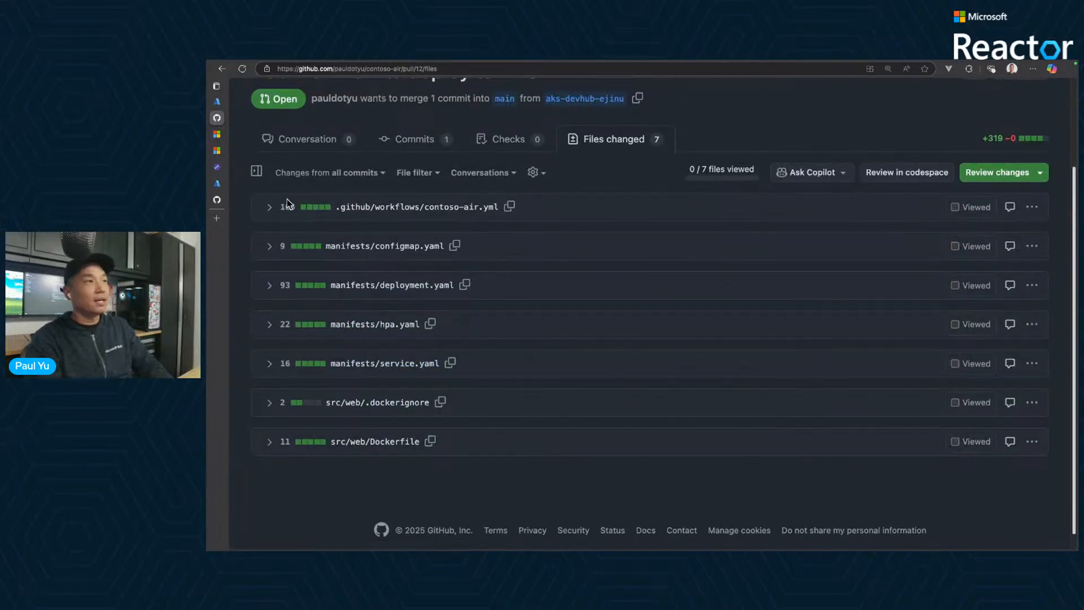
- Expand the .github/workflows/contoso-air.yml diff and examine its setup comments, triggers and environment variables
left_click(270, 208)
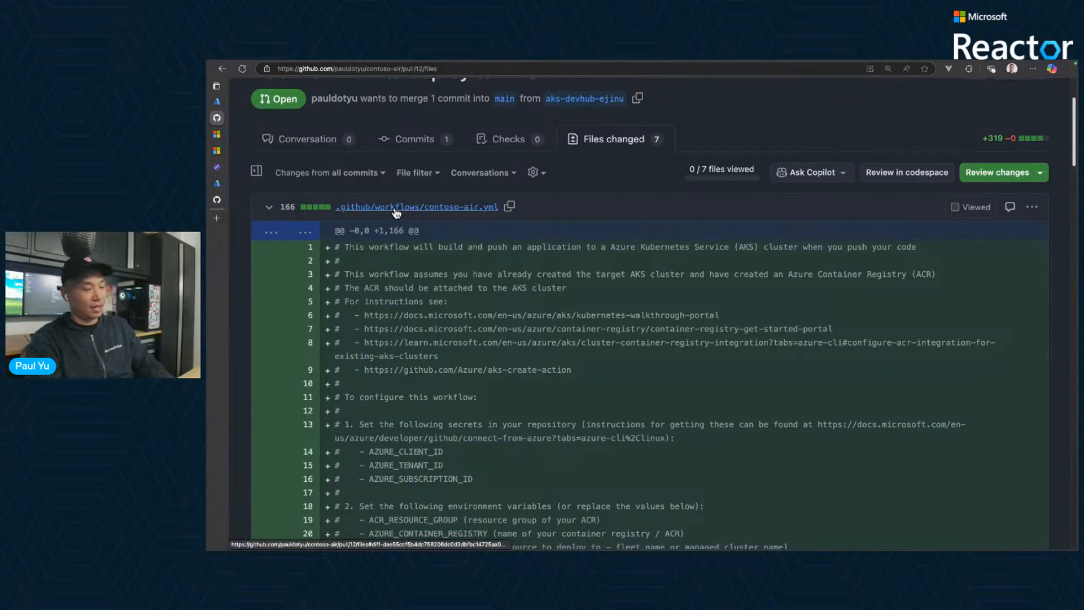
mouse_move(389, 180)
left_mouse_down()
mouse_move(391, 198)
mouse_move(415, 198)
left_mouse_up()
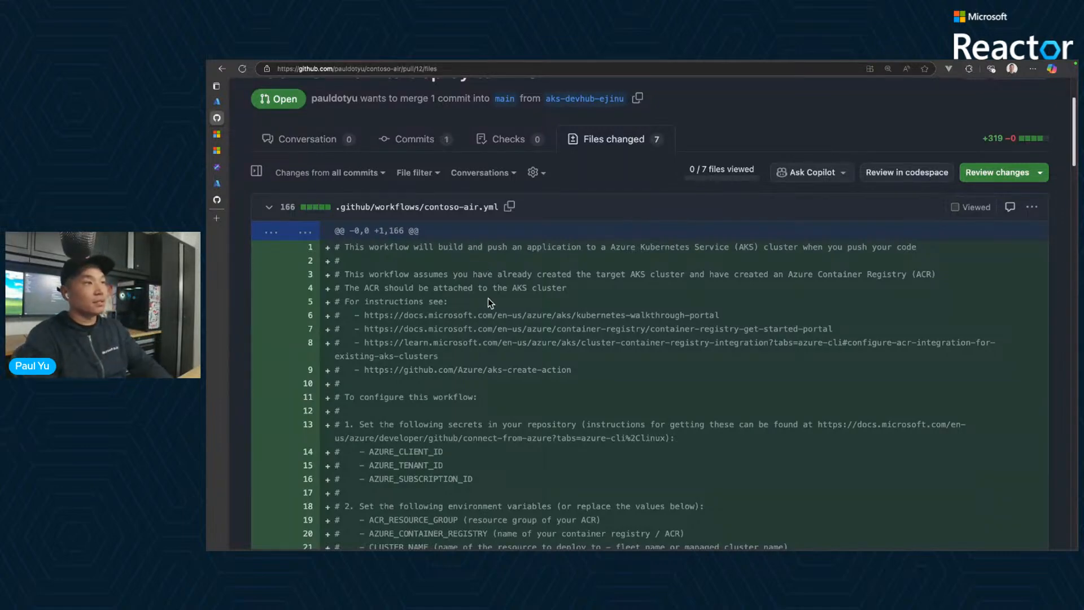
scroll(540, 341, "down", 3)
scroll(595, 348, "down", 4)
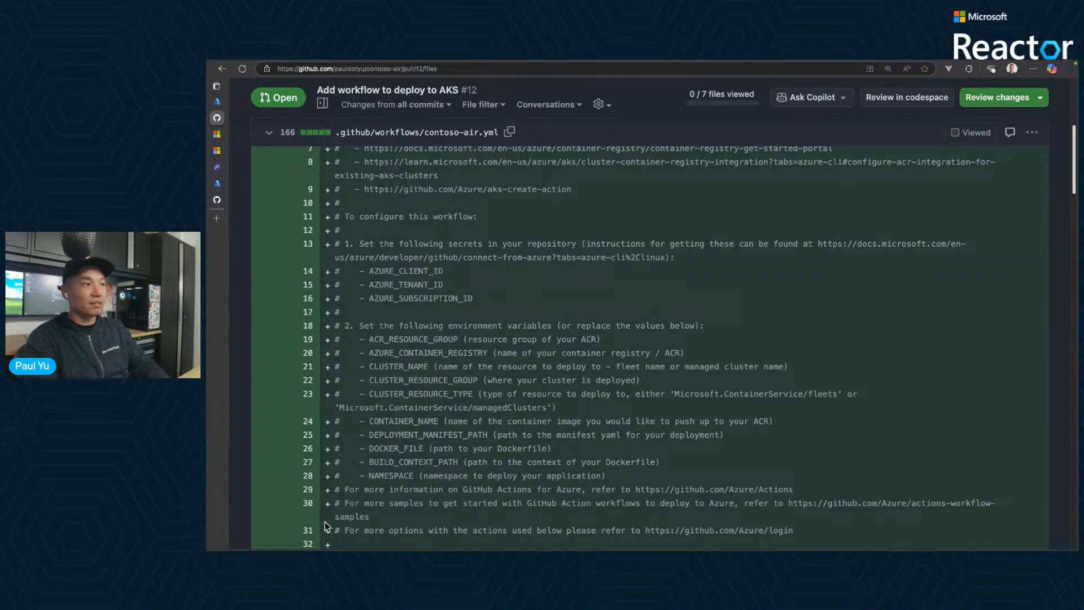
scroll(433, 473, "down", 10)
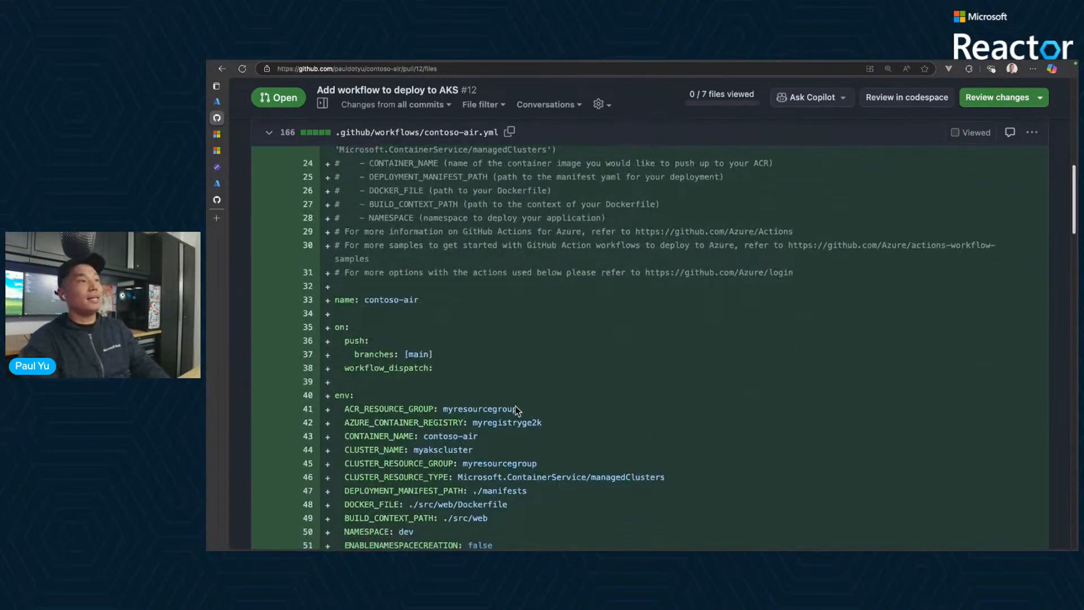
scroll(515, 406, "down", 7)
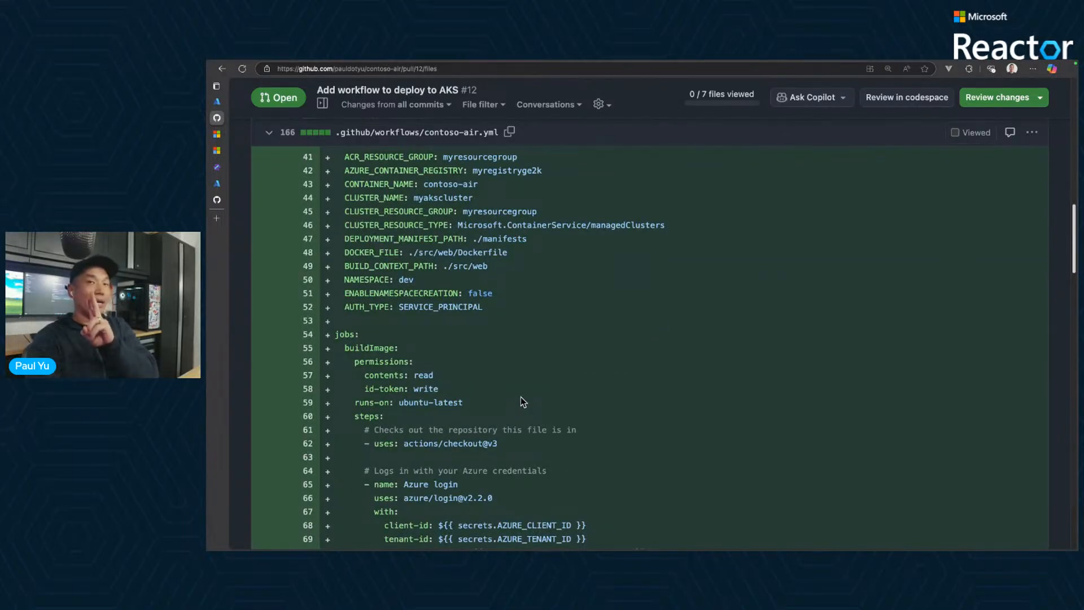
scroll(521, 397, "down", 2)
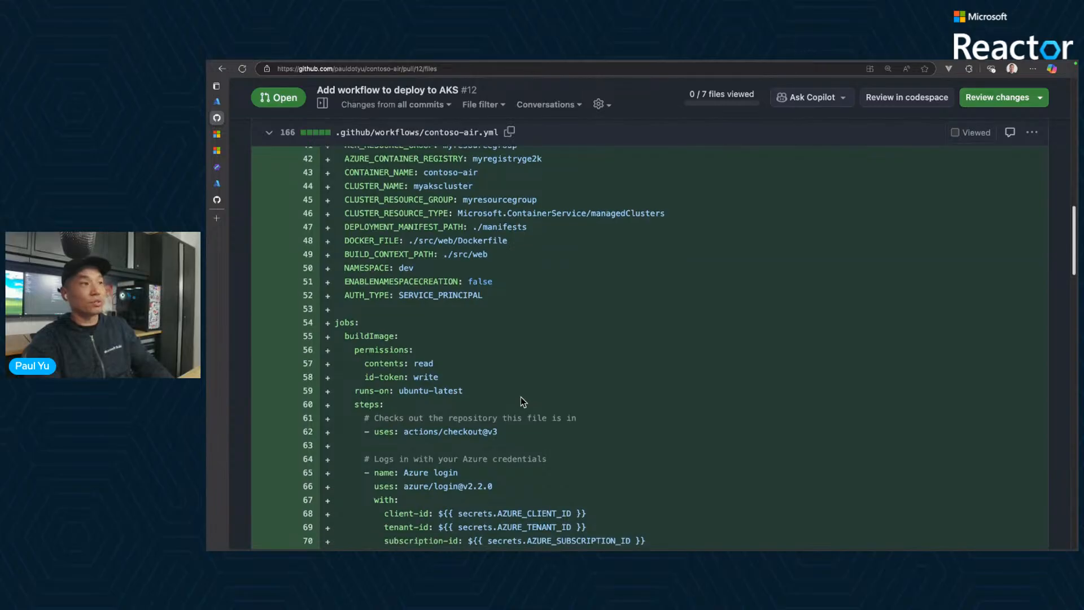
scroll(472, 384, "down", 1)
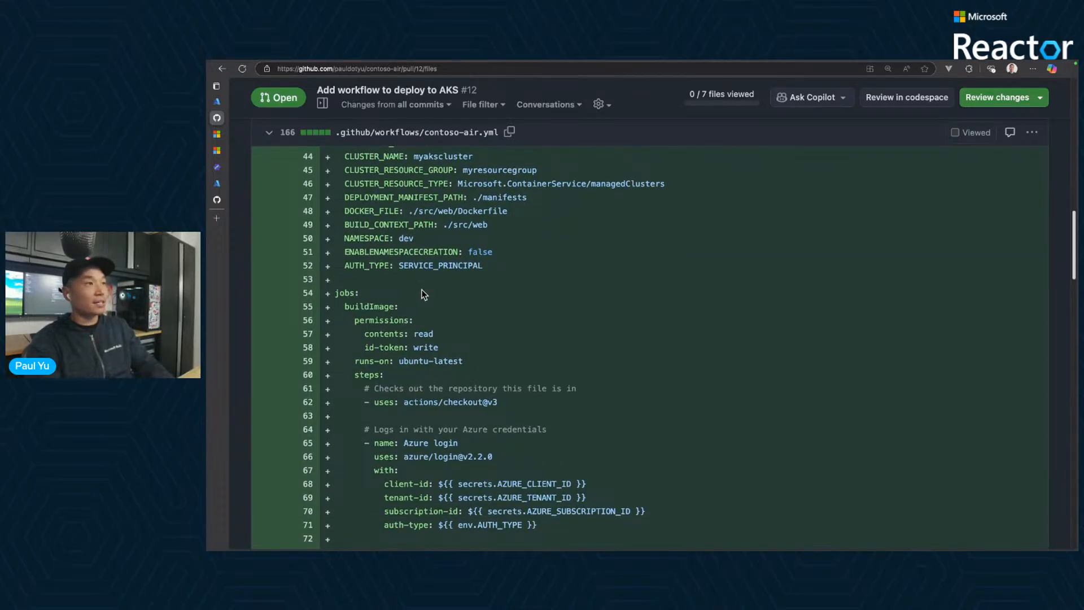
- Examine the workflow's buildImage job, including its Azure login and the az acr build command
left_click_drag(439, 295, 408, 305)
scroll(585, 415, "down", 6)
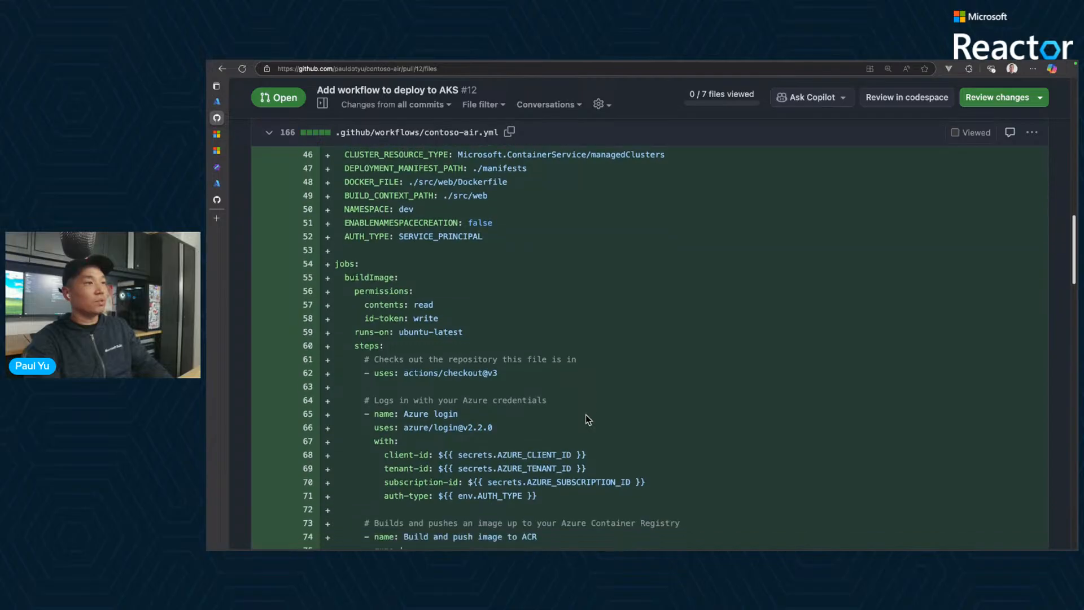
scroll(568, 426, "down", 3)
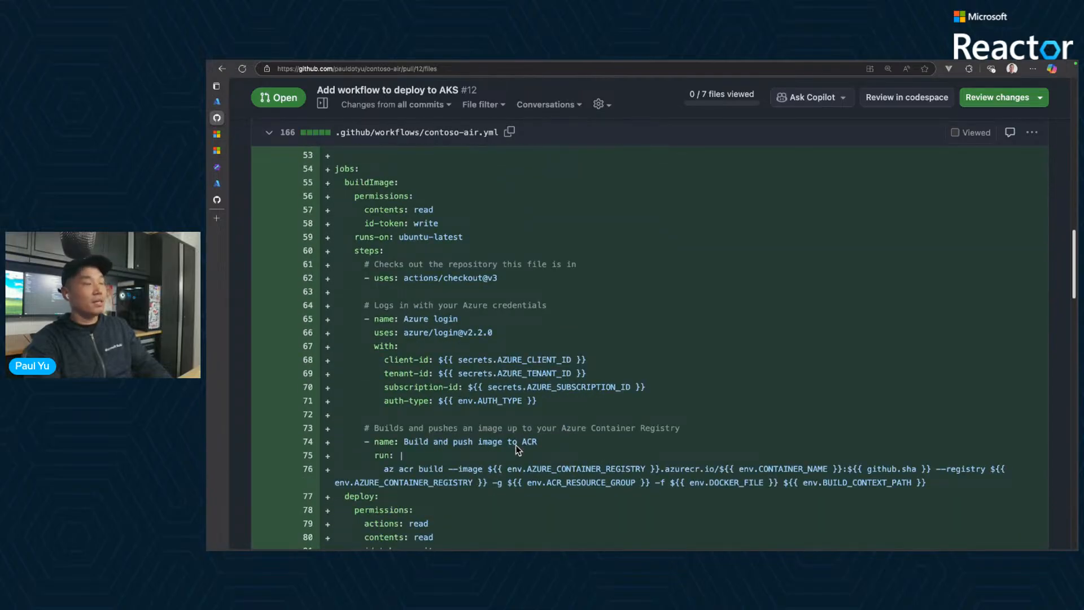
left_click_drag(444, 449, 427, 461)
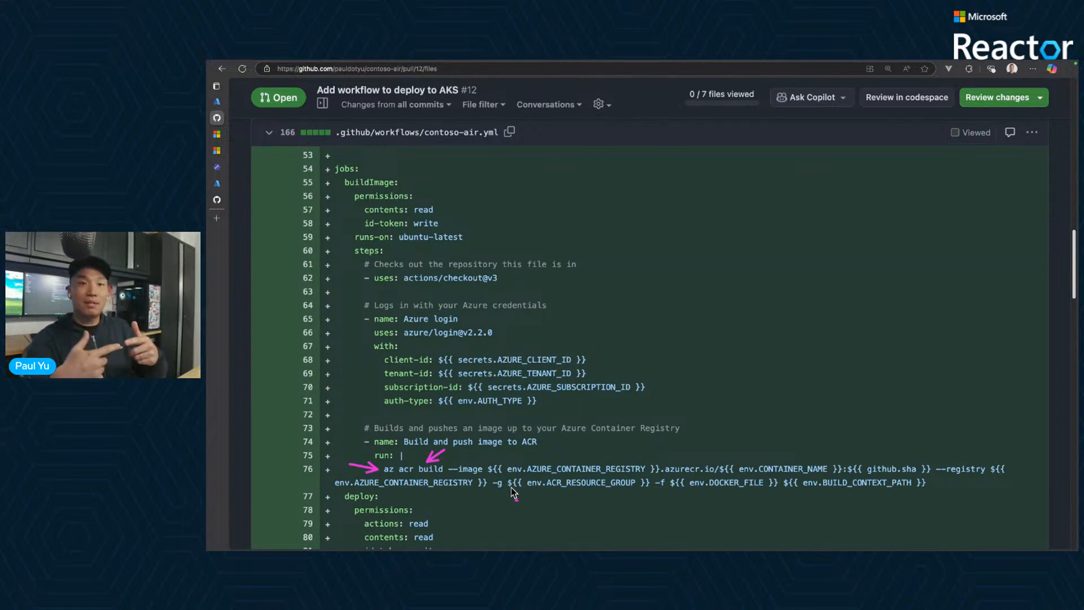
- Examine the workflow's deploy job, including its permissions, Azure login, kubelogin setup and Kubernetes context steps
scroll(514, 492, "down", 5)
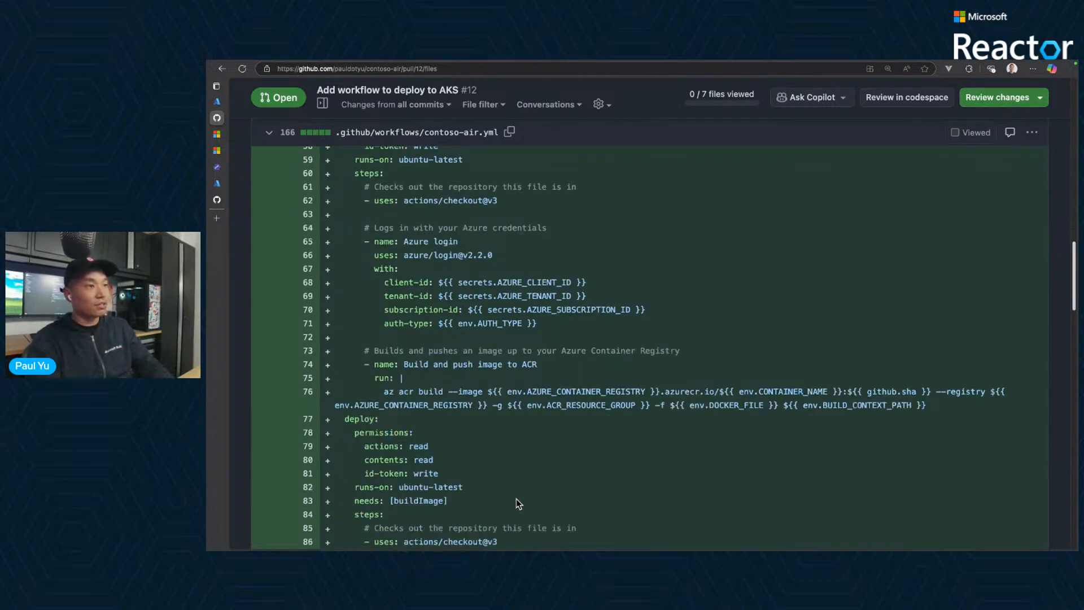
scroll(520, 457, "down", 5)
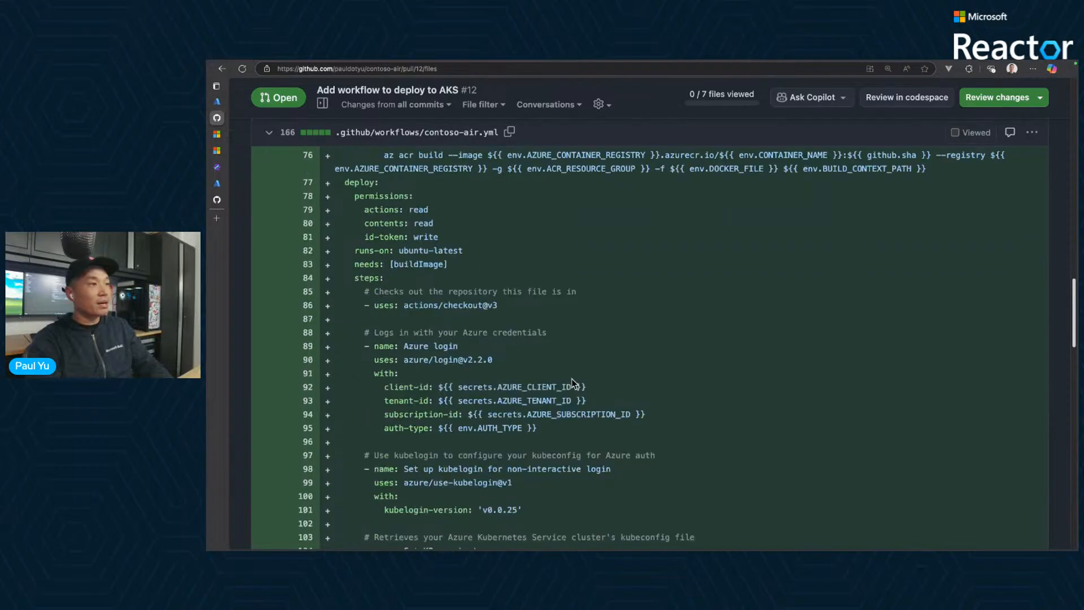
scroll(631, 429, "down", 5)
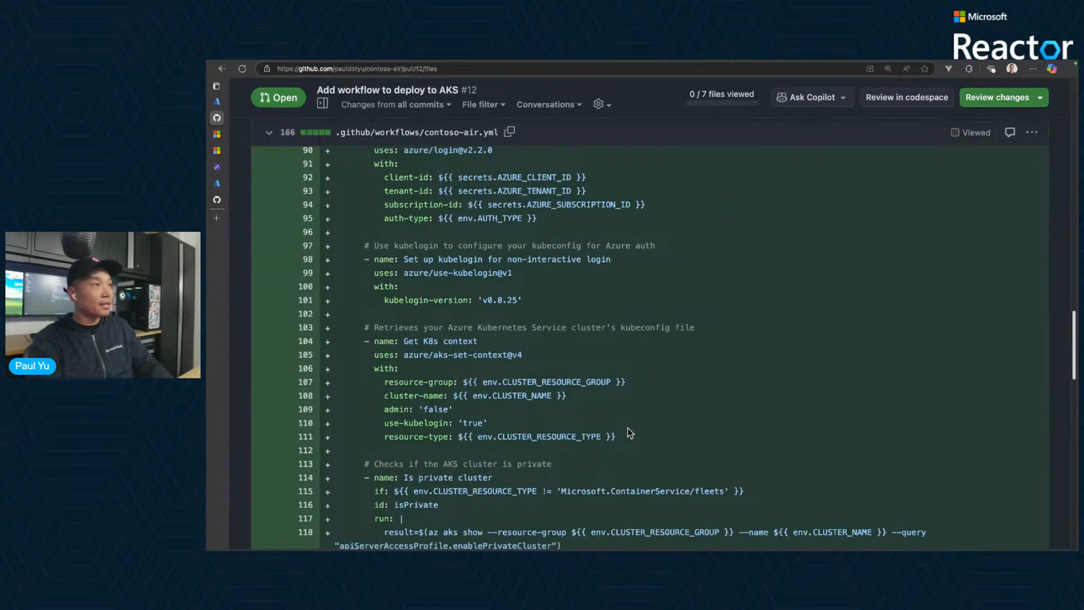
scroll(628, 428, "up", 5)
scroll(628, 428, "up", 1)
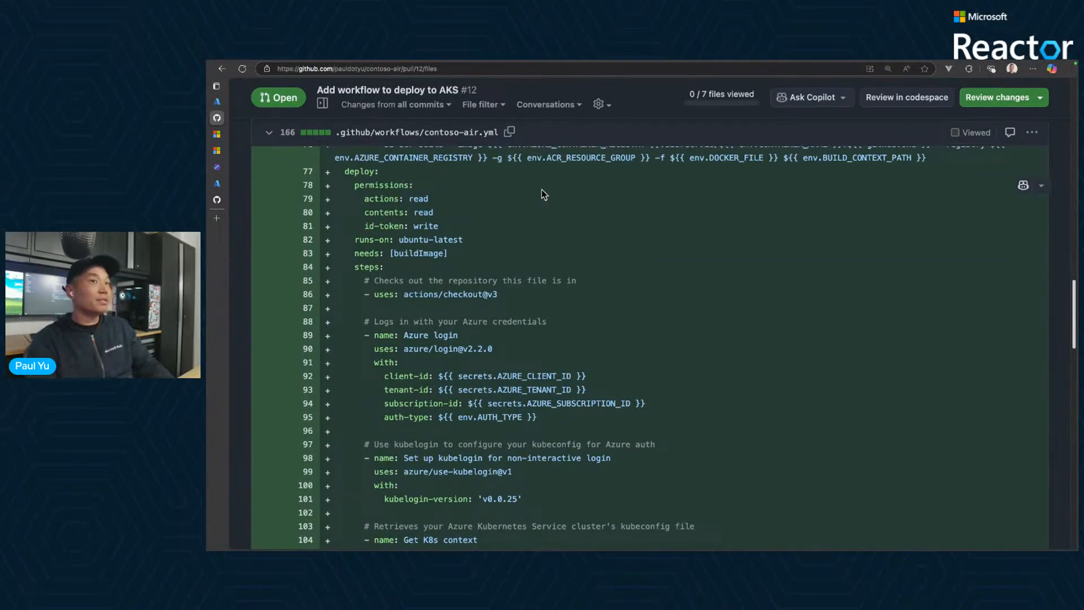
- Merge pull request #12 into main with the default commit message and delete its aks-devhub-ejinu branch
scroll(541, 191, "up", 15)
scroll(542, 195, "up", 4)
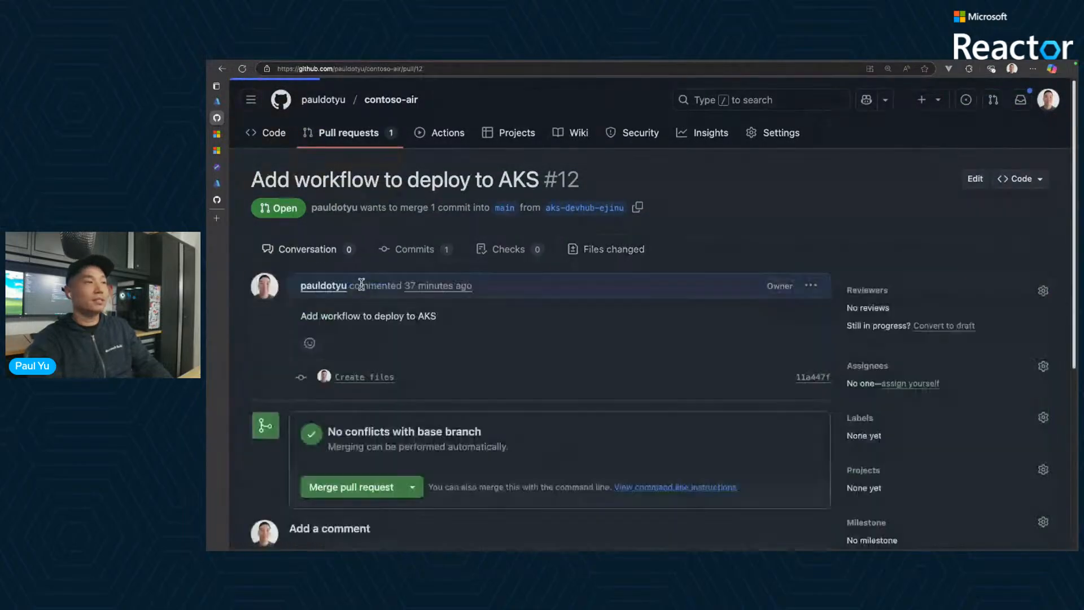
left_click(367, 490)
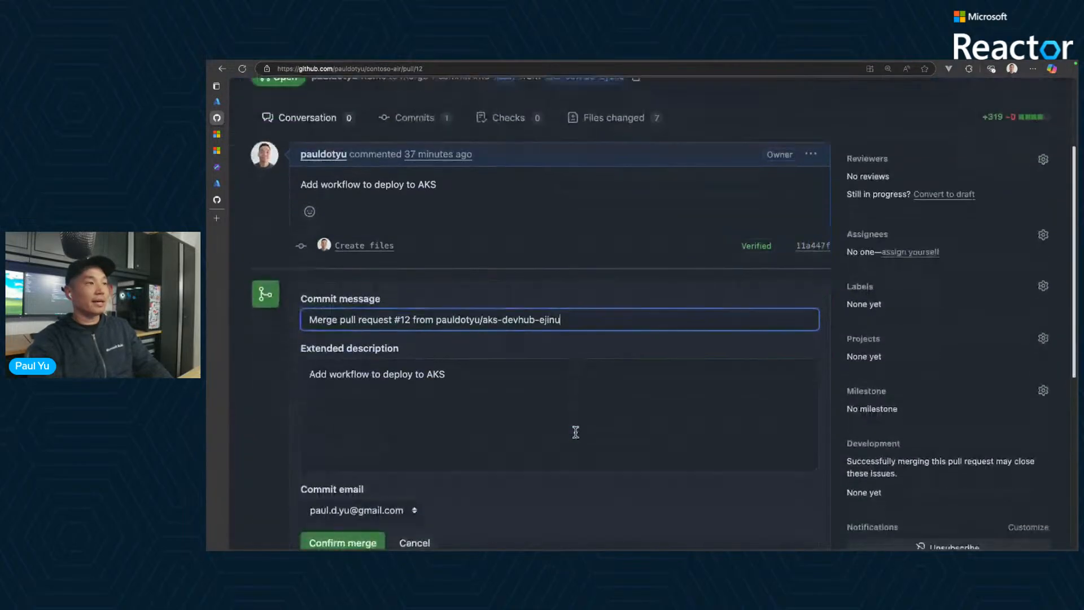
left_click(343, 538)
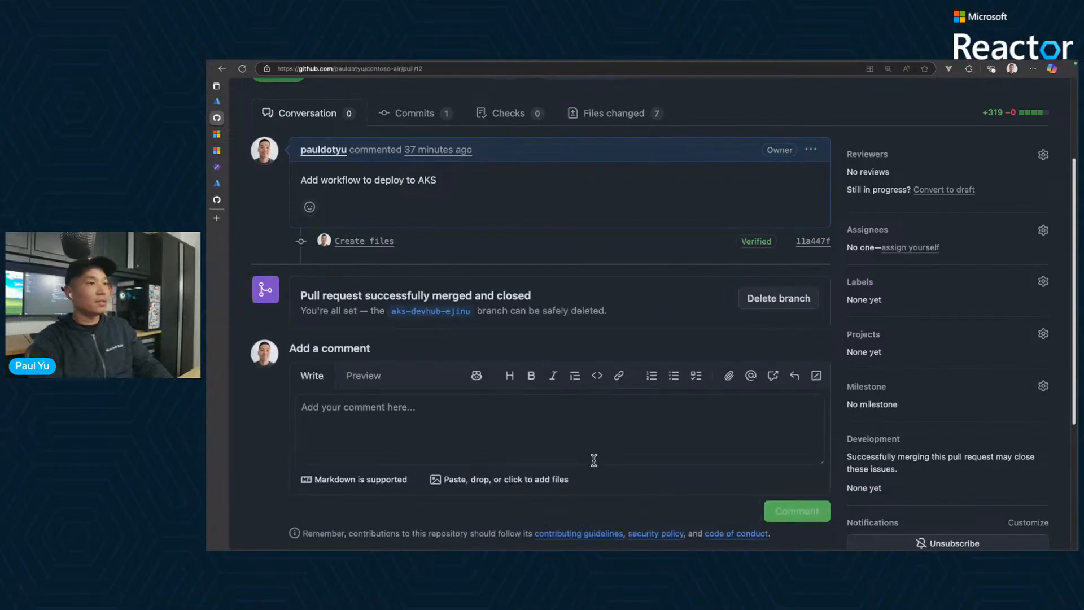
left_click(774, 299)
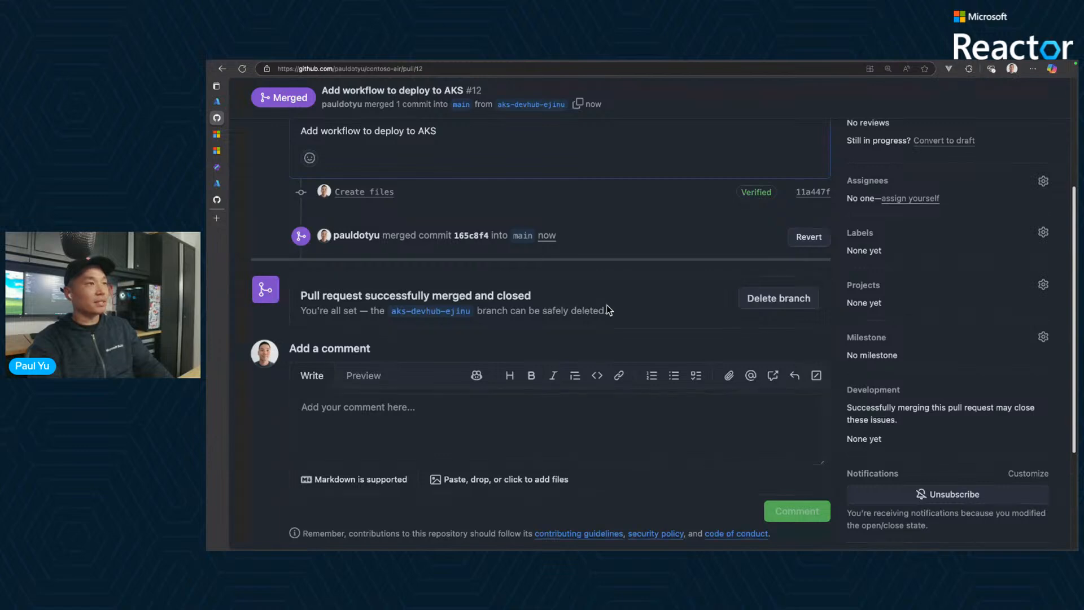
- Open the GitHub Actions workflow run for merged pull request #12 and check the buildImage job's log
scroll(607, 308, "up", 3)
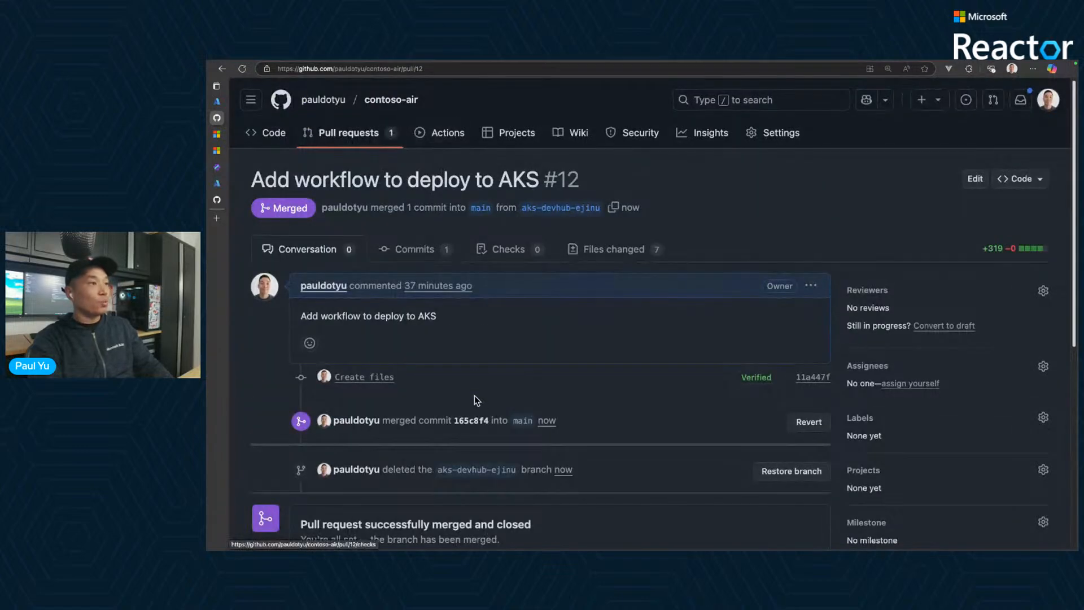
scroll(477, 398, "down", 3)
scroll(480, 398, "up", 3)
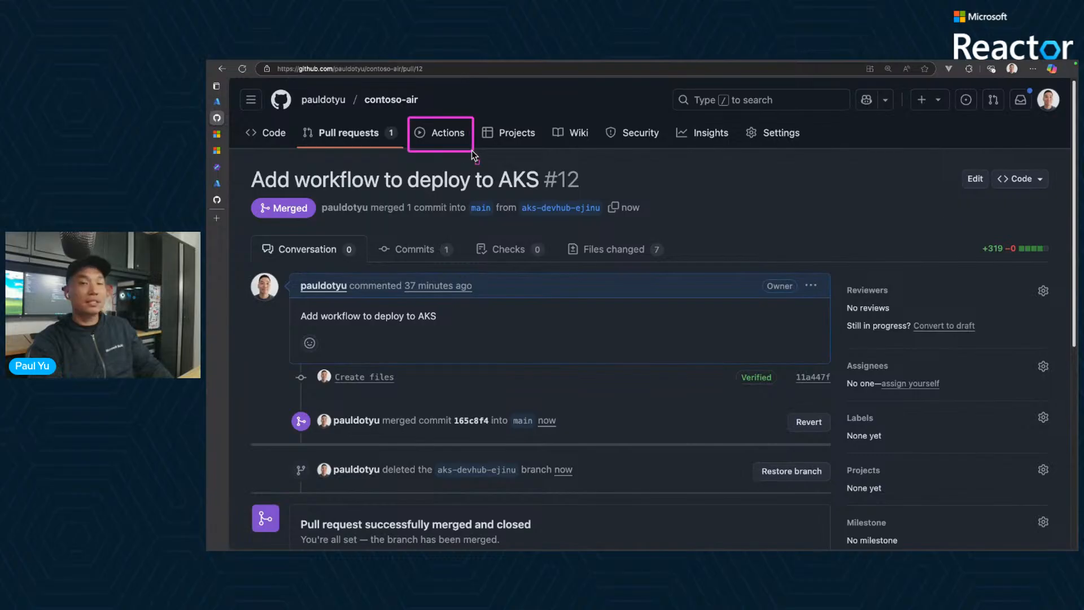
left_click(443, 137)
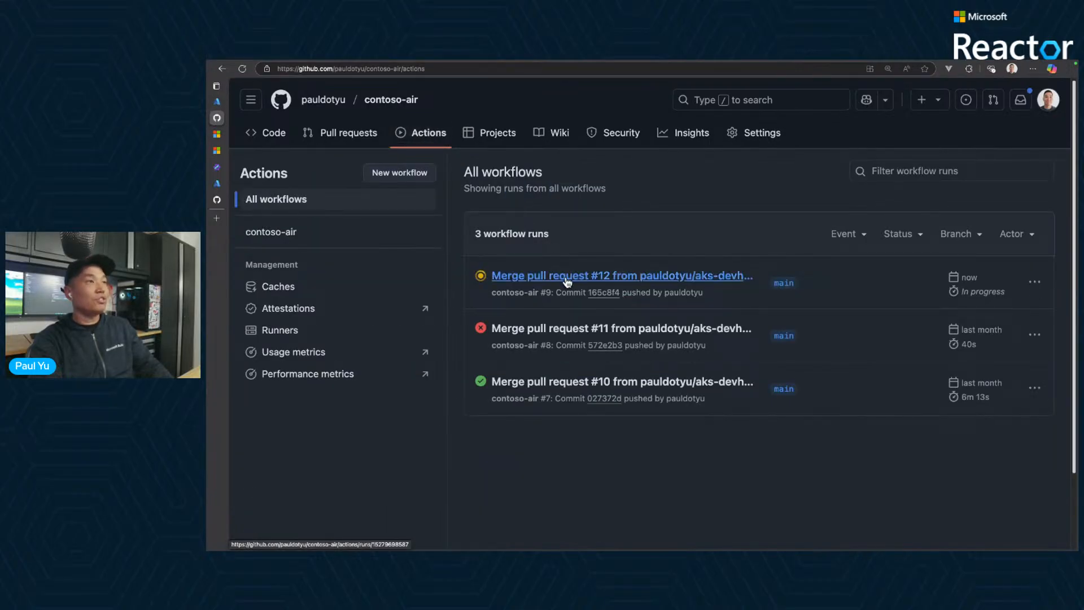
left_click(568, 278)
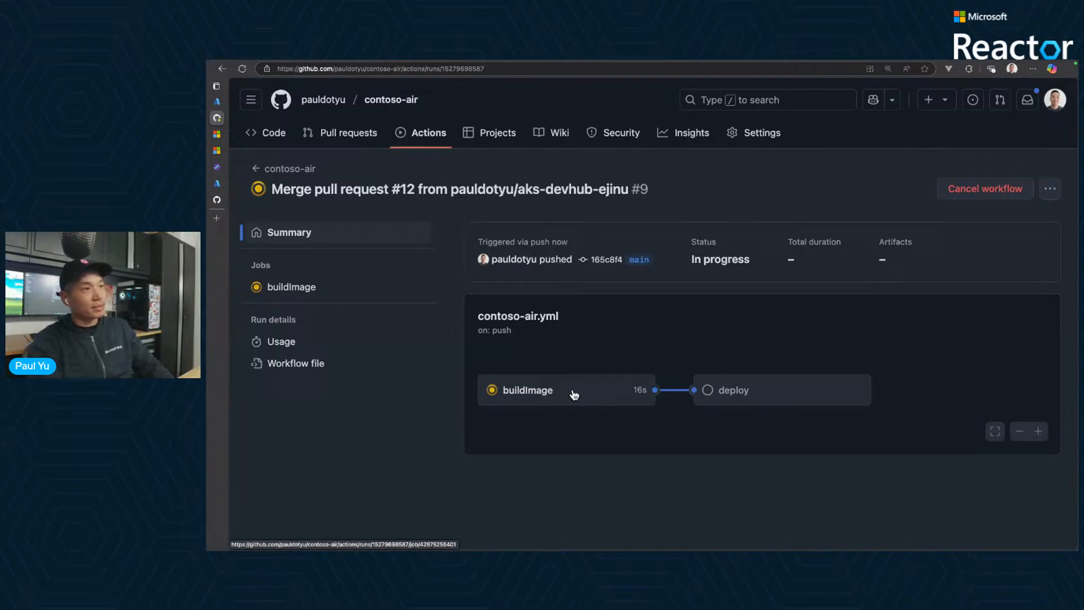
left_click(593, 387)
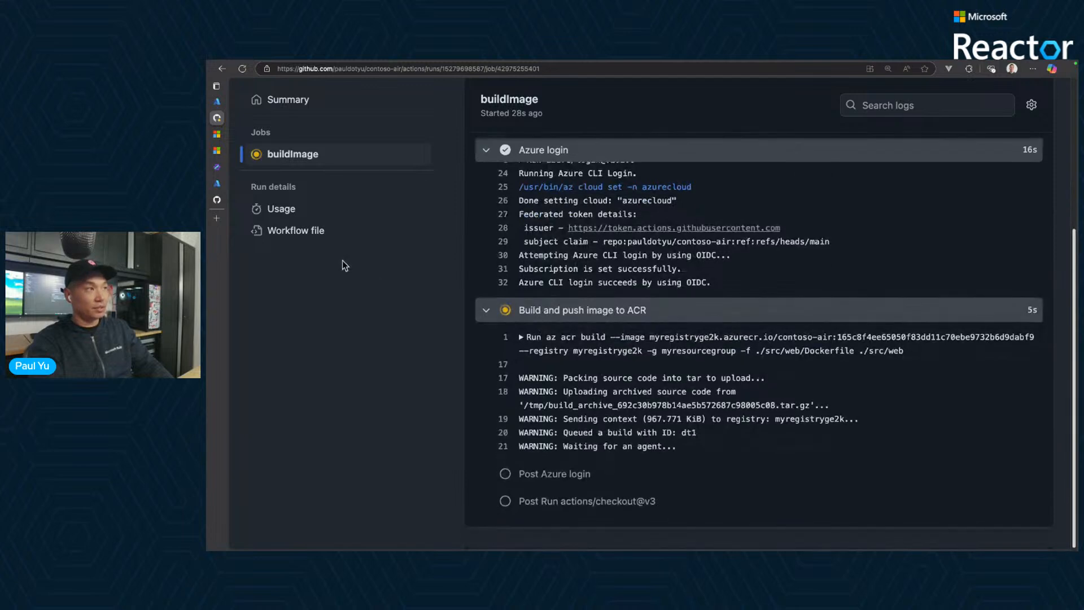
- Switch to the AKS Labs workshop guide and go to its "Review the pull request" section
mouse_move(225, 169)
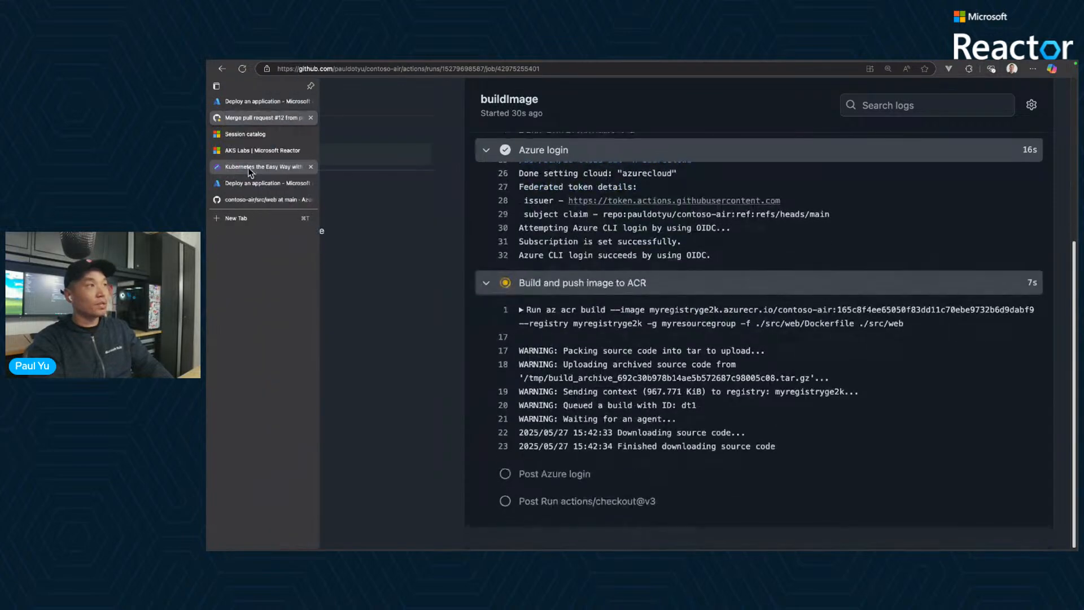
left_click(283, 168)
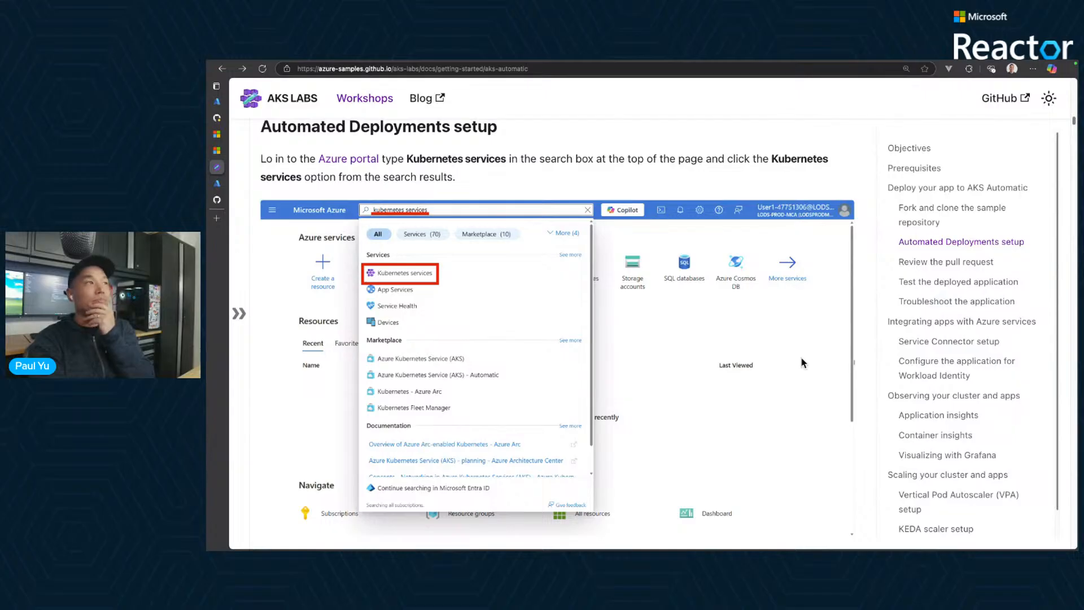
left_click(931, 263)
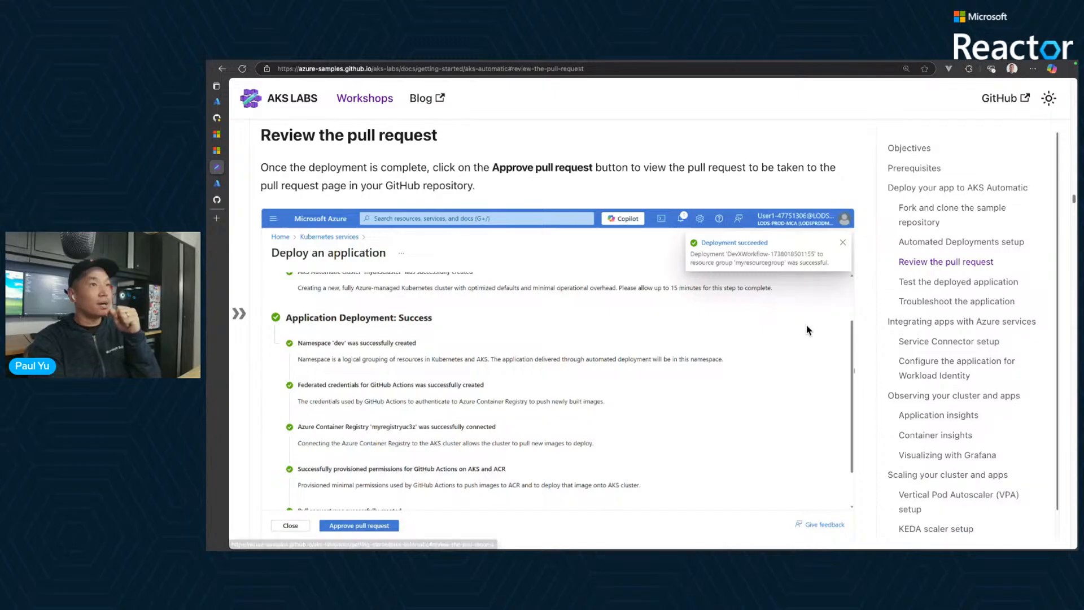
- Look through the pull request review instructions in the workshop guide and go to the "Test the deployed application" section
scroll(807, 328, "down", 3)
scroll(807, 329, "down", 5)
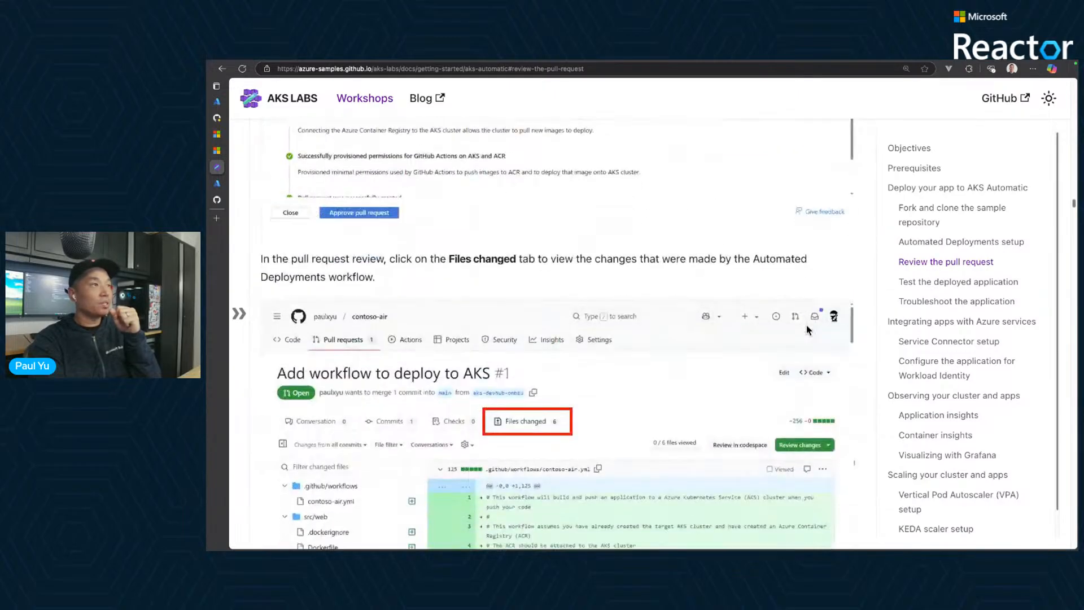
scroll(807, 330, "down", 2)
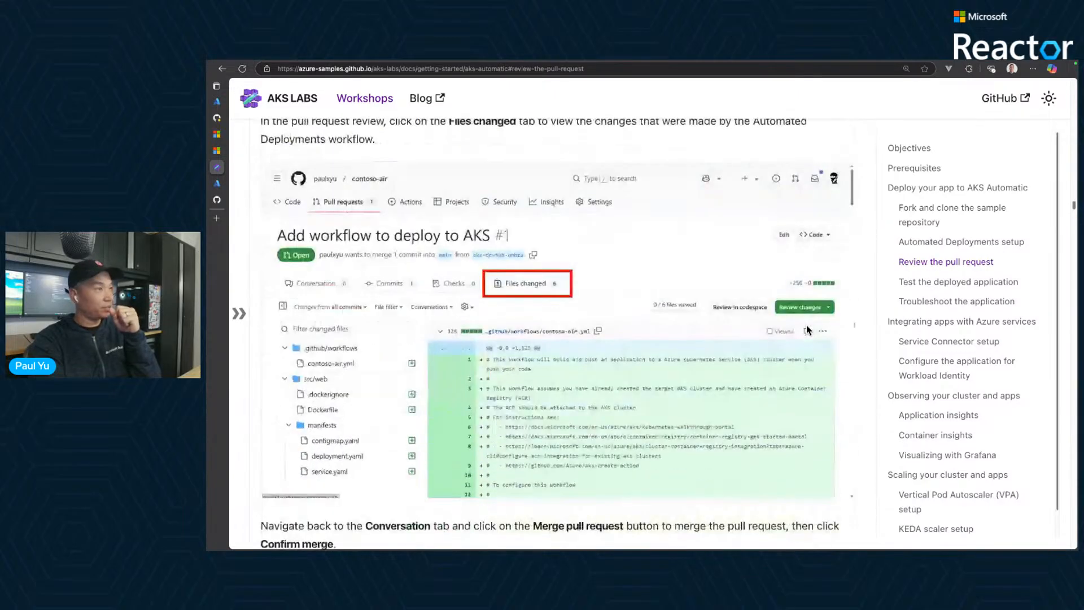
left_click(942, 282)
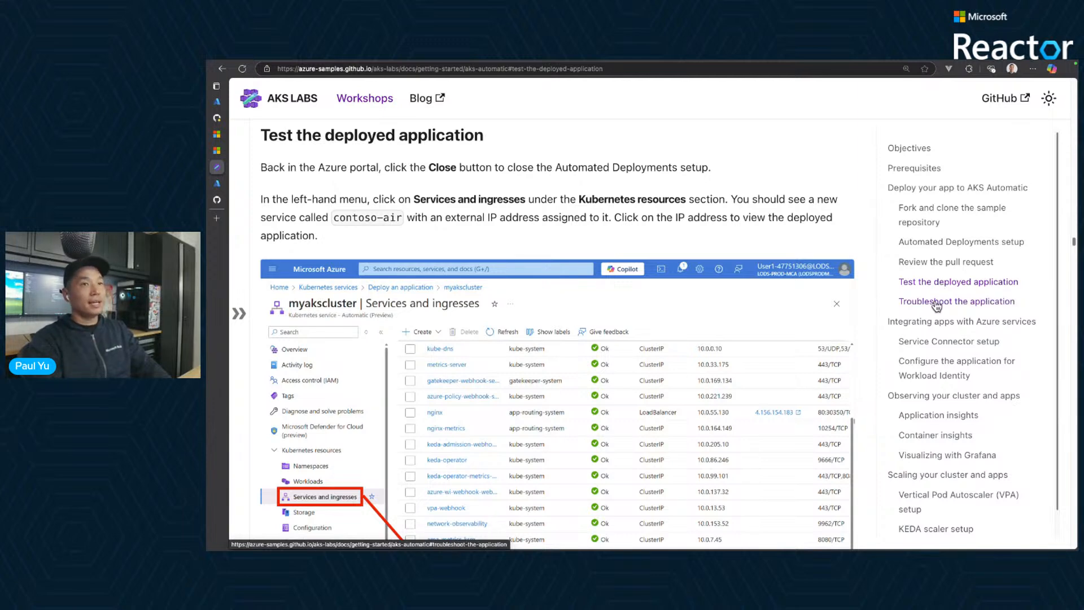
- Look over the guide's "Troubleshoot the application" section and the "Integrating apps with Azure services" section down to the Service Connector setup
left_click(936, 304)
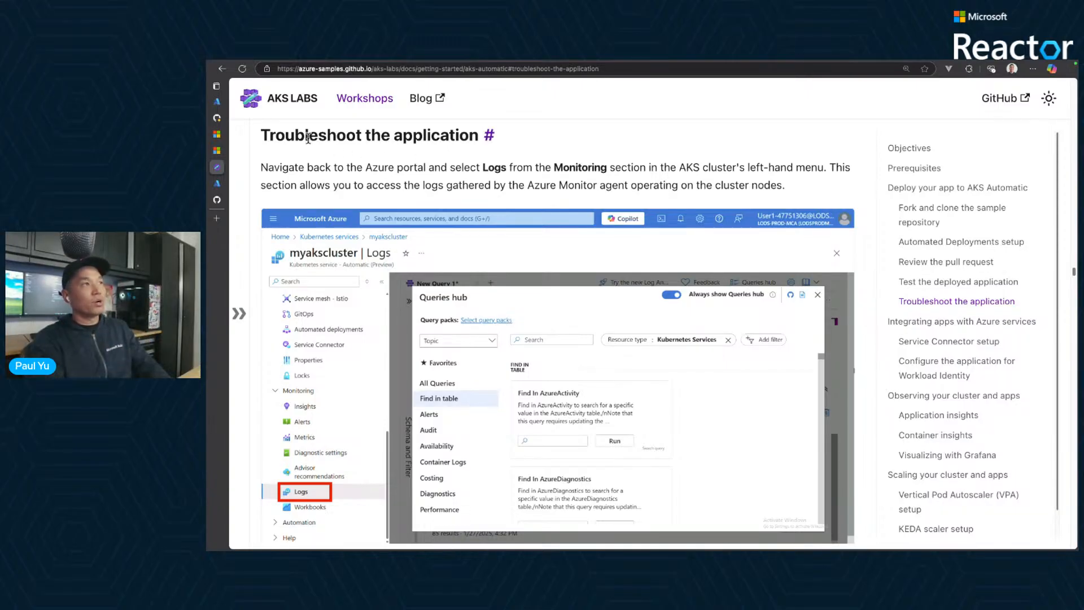
left_click_drag(305, 136, 411, 139)
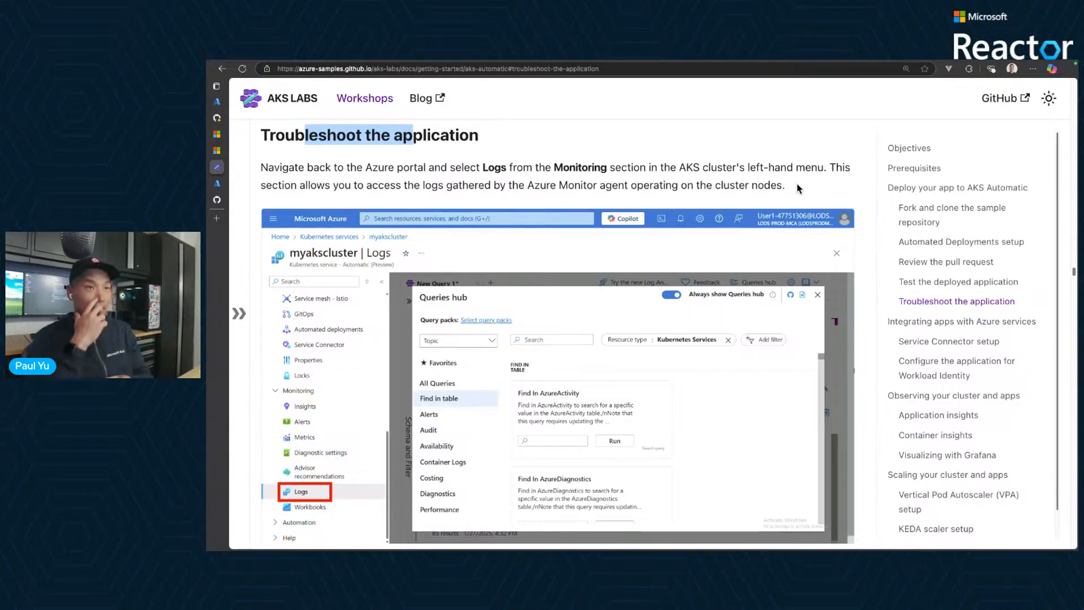
left_click(947, 327)
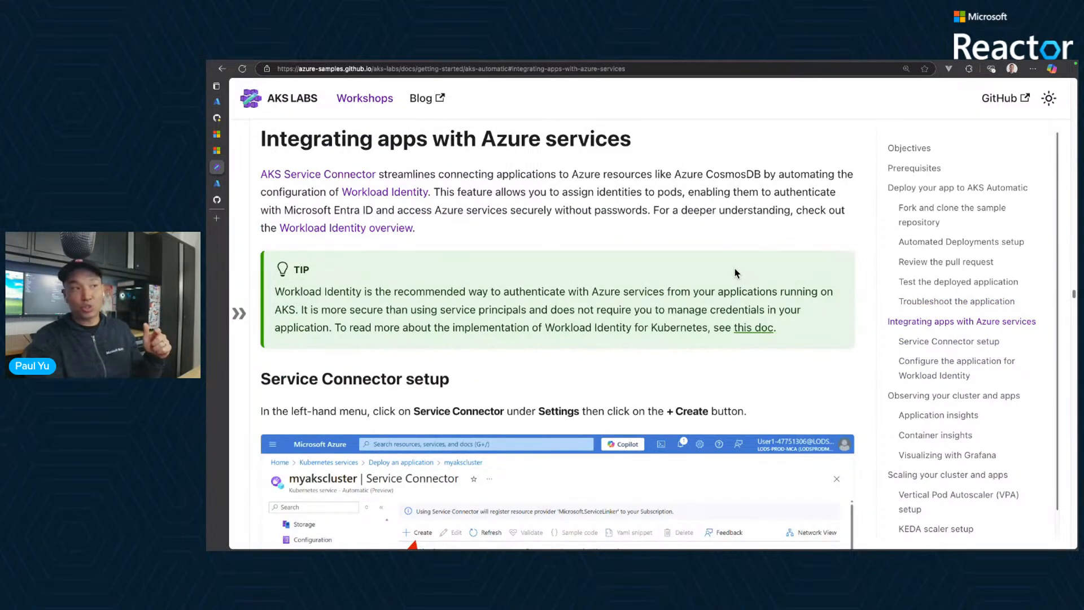
scroll(735, 270, "down", 3)
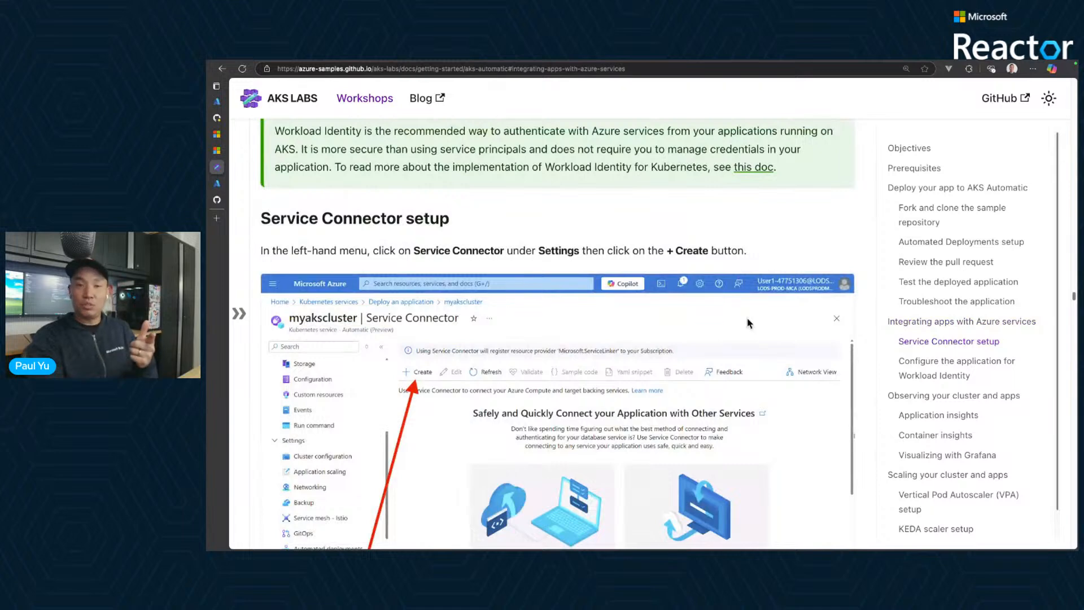
scroll(750, 324, "down", 1)
scroll(749, 324, "down", 1)
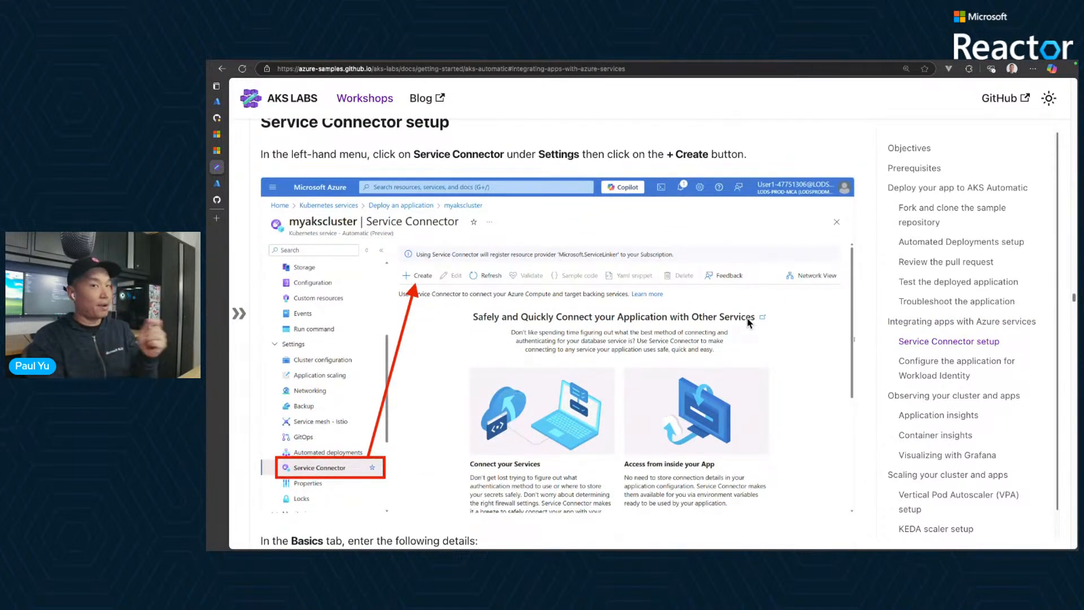
- Go to the guide's "Observing your cluster and apps" section and read its introduction and the "Application insights" overview
left_click(937, 398)
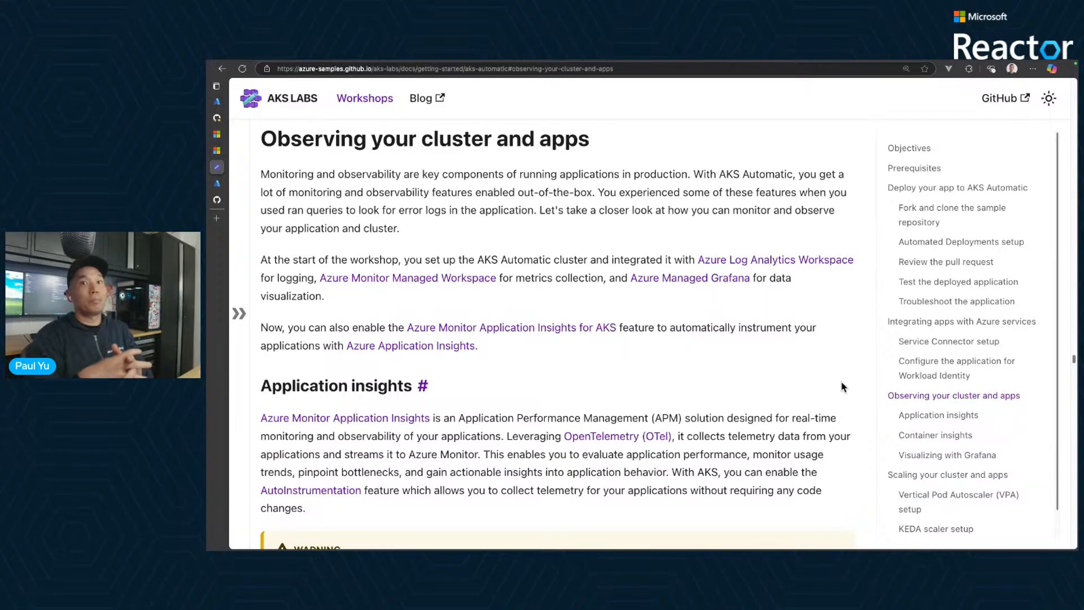
scroll(800, 389, "down", 2)
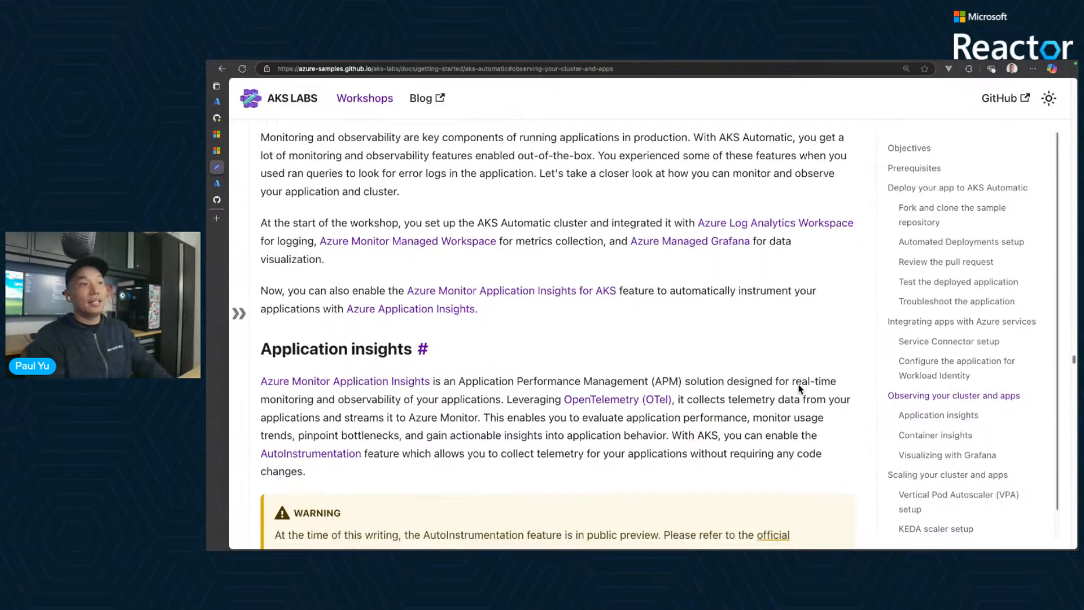
scroll(774, 405, "down", 3)
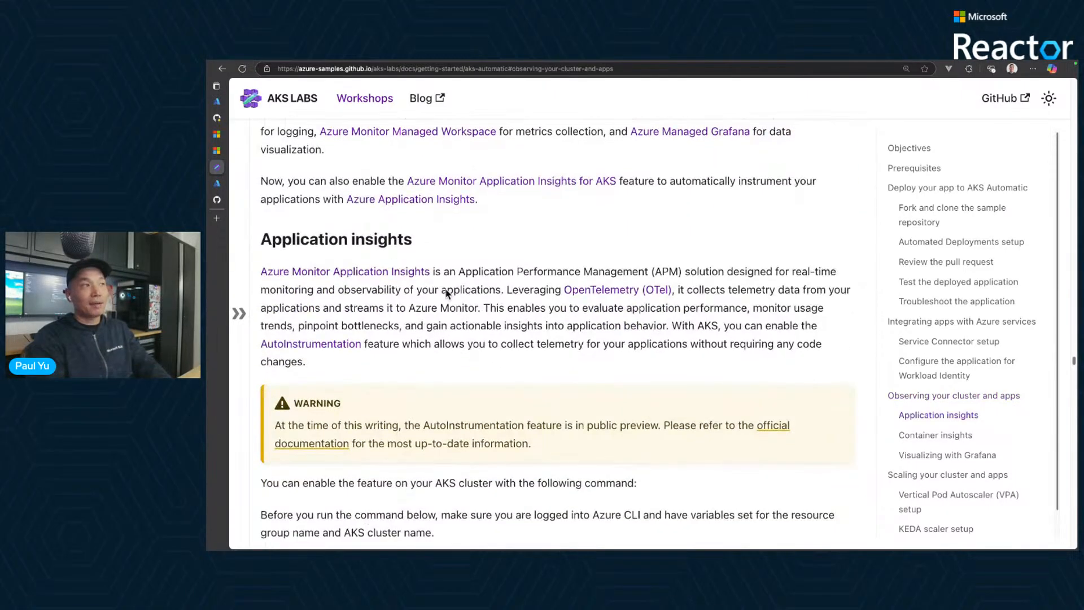
left_click_drag(338, 237, 273, 238)
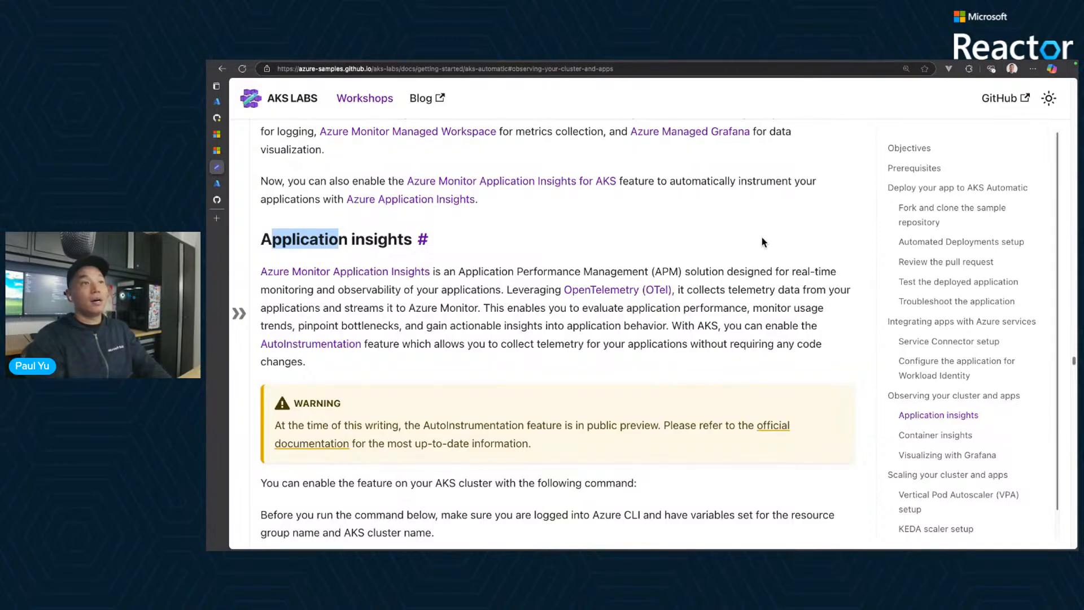
scroll(768, 243, "down", 1)
scroll(769, 243, "down", 1)
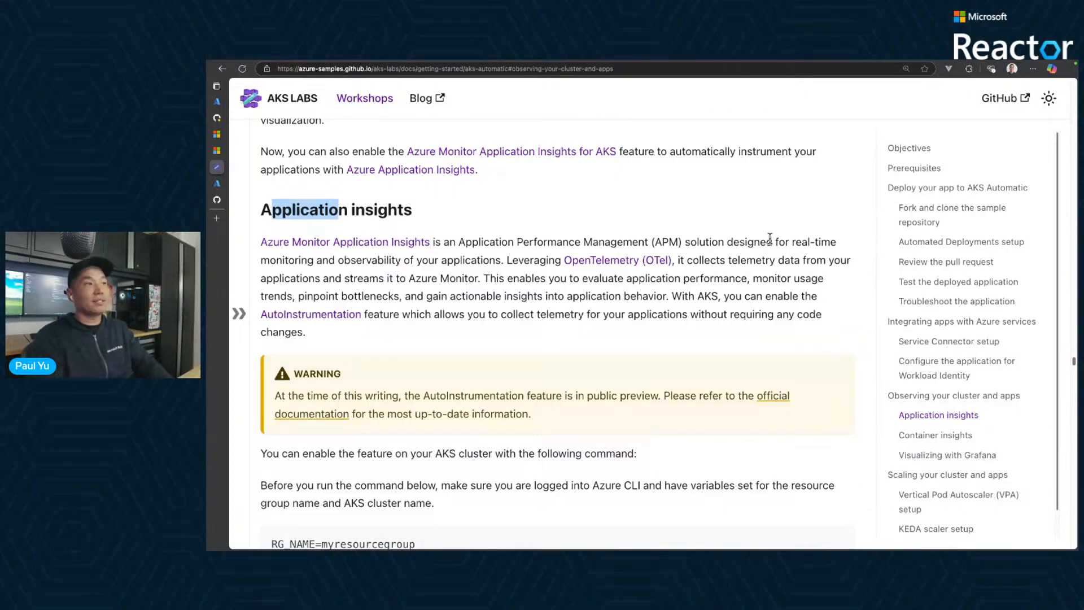
left_click(856, 338)
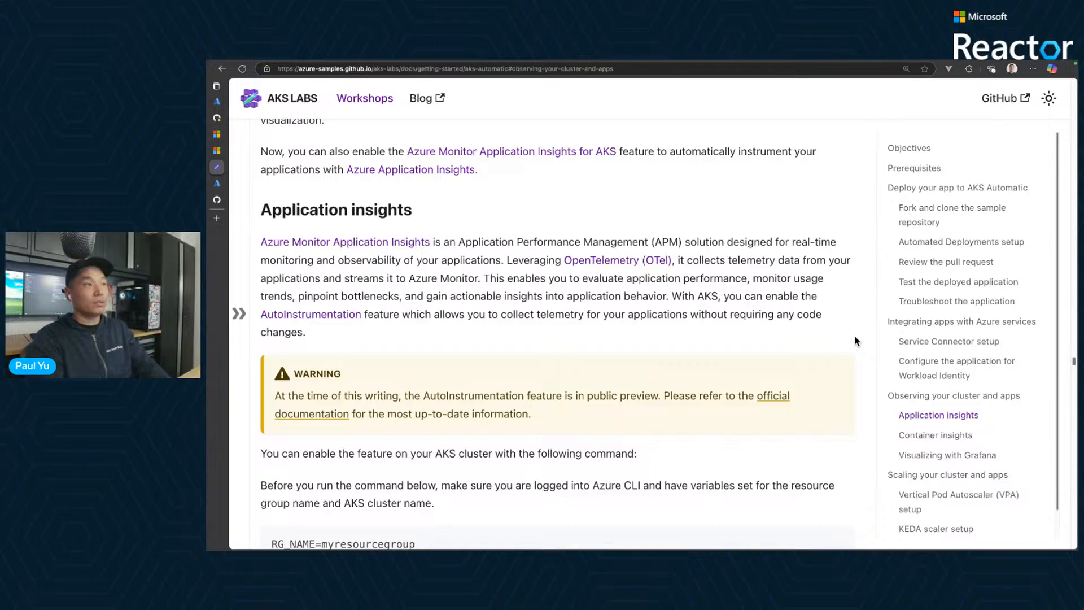
- Examine the commands for enabling AutoInstrumentation on the AKS cluster, down to deploying the Instrumentation custom resource
scroll(855, 341, "down", 8)
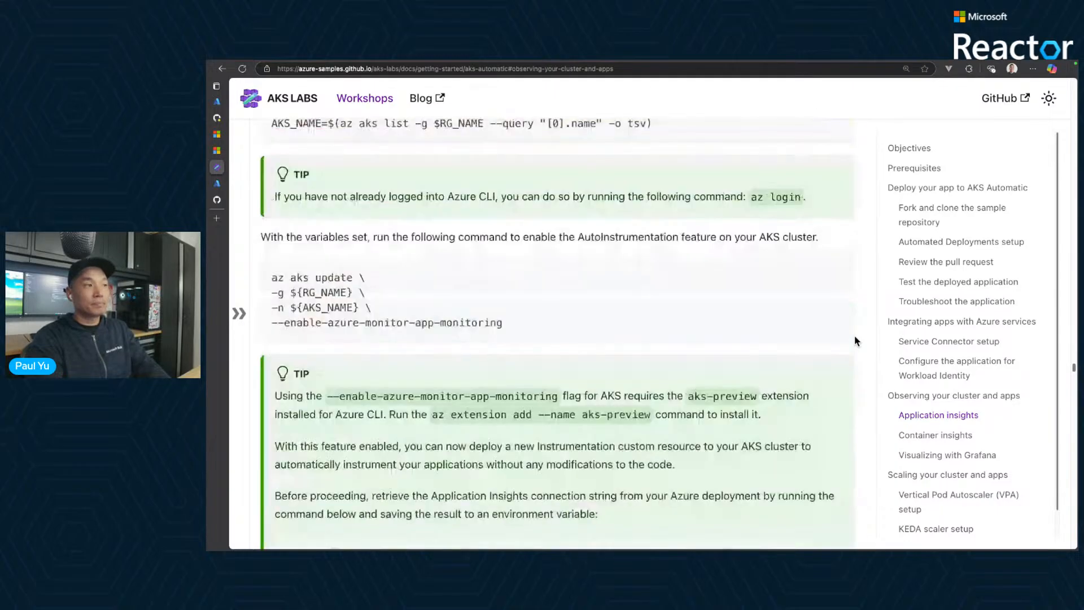
scroll(855, 341, "down", 2)
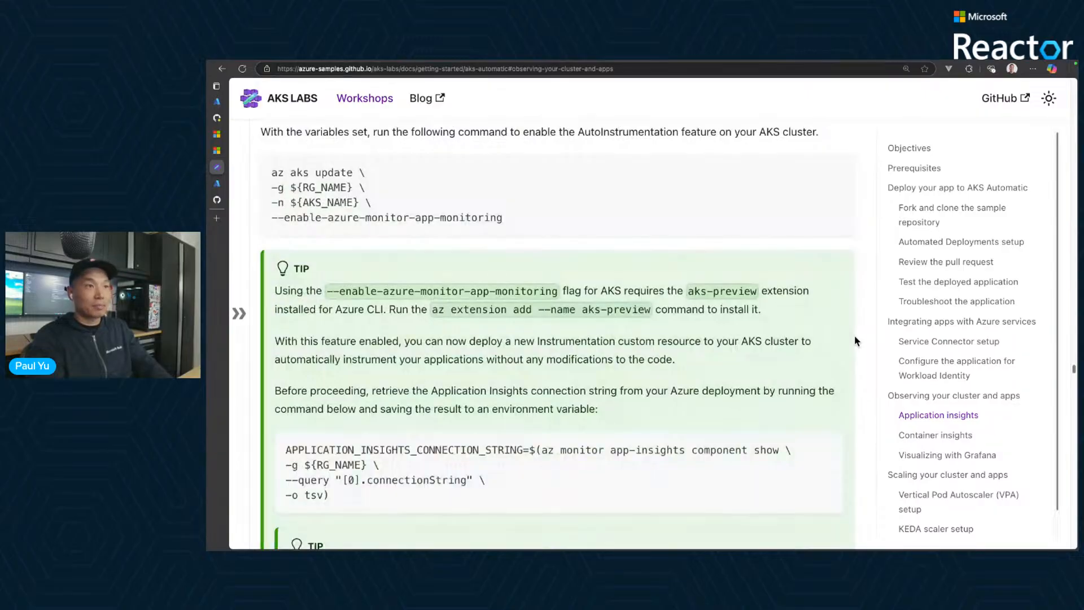
scroll(855, 341, "down", 4)
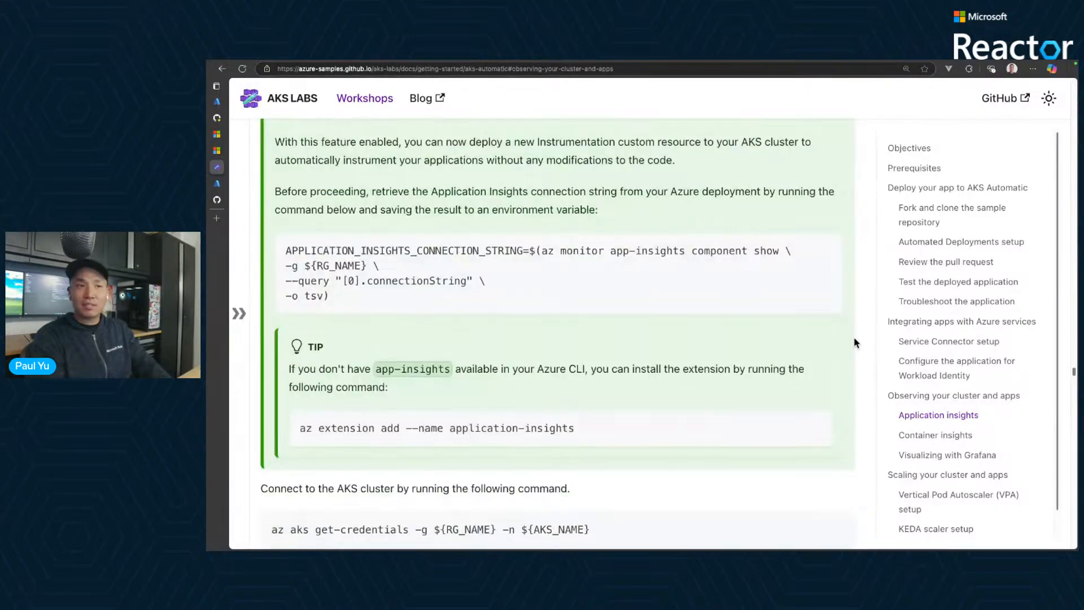
scroll(850, 364, "down", 4)
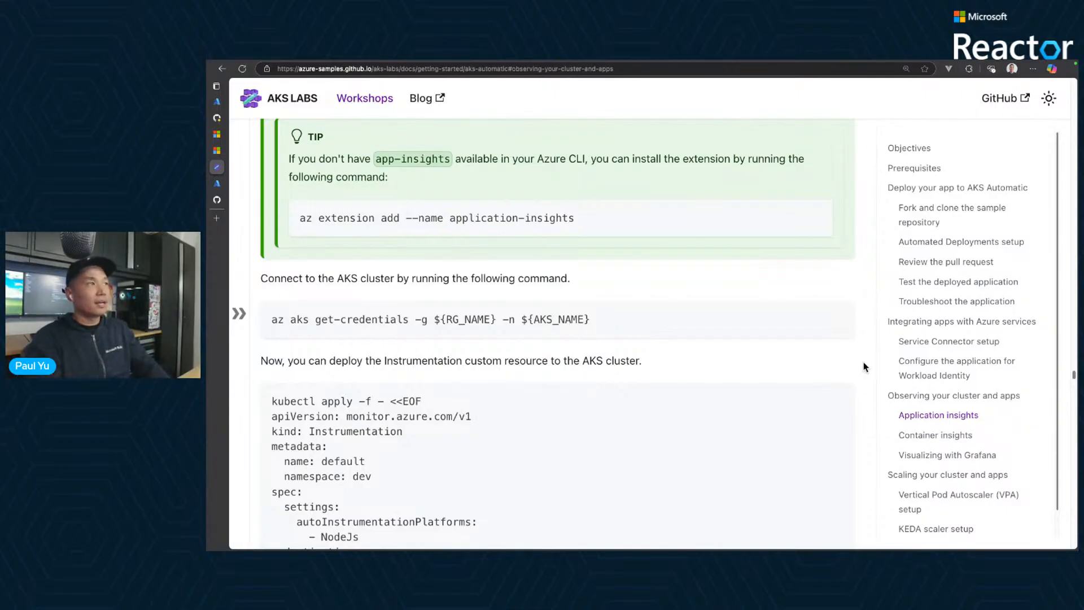
- Switch to the slide presentation and advance to the "Developing apps on Kubernetes" slide
mouse_move(219, 153)
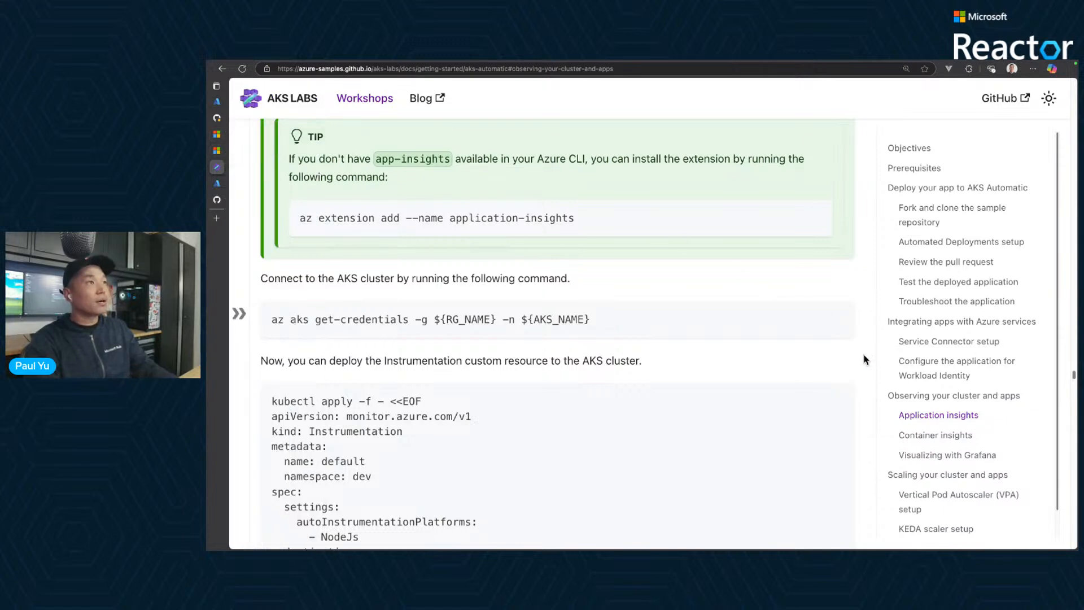
key("ctrl+Left")
key("ctrl+Left")
key("ctrl+Right")
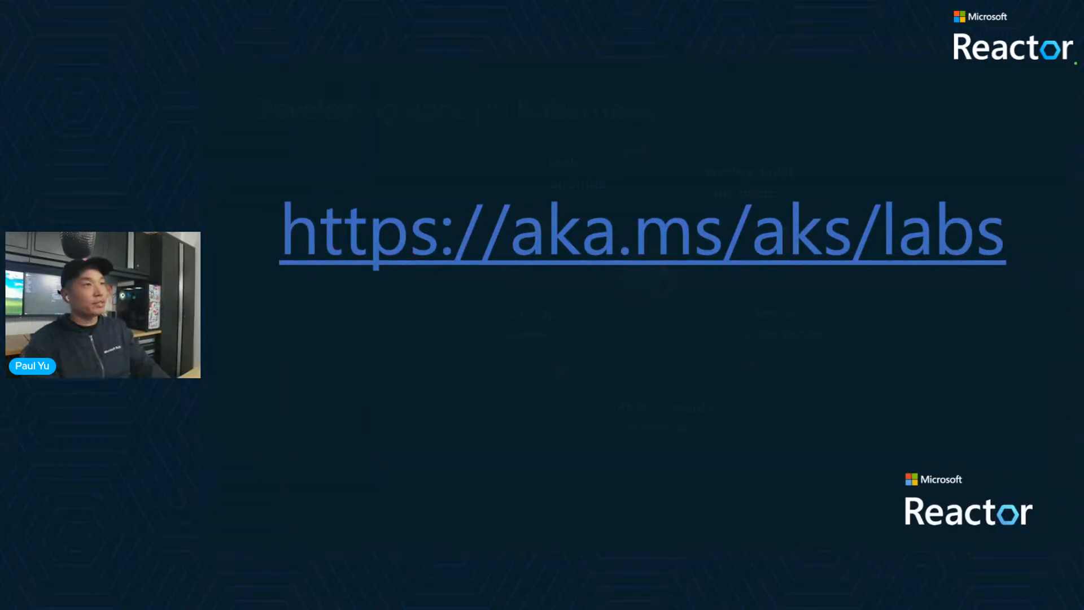
key("Right")
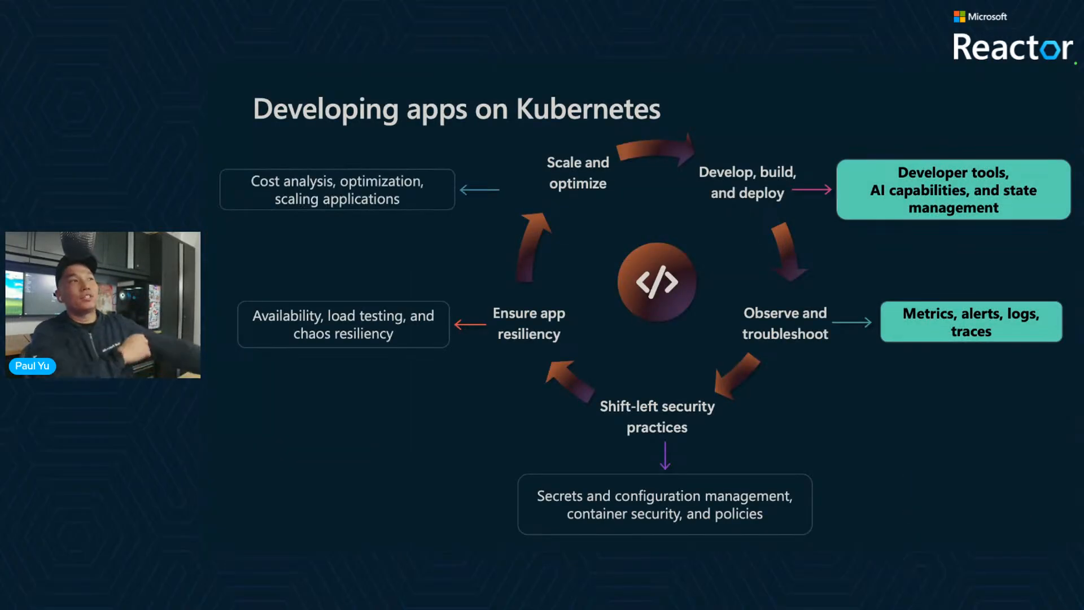
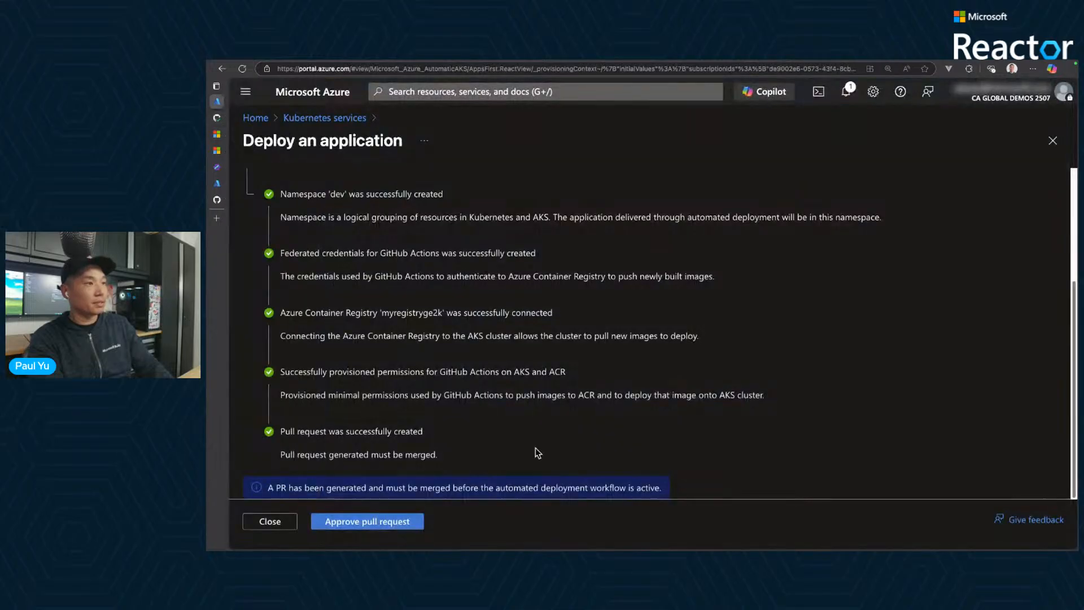
- Close the finished application deployment and locate the contoso-air service in the dev namespace among myakscluster's services and ingresses
left_click(270, 521)
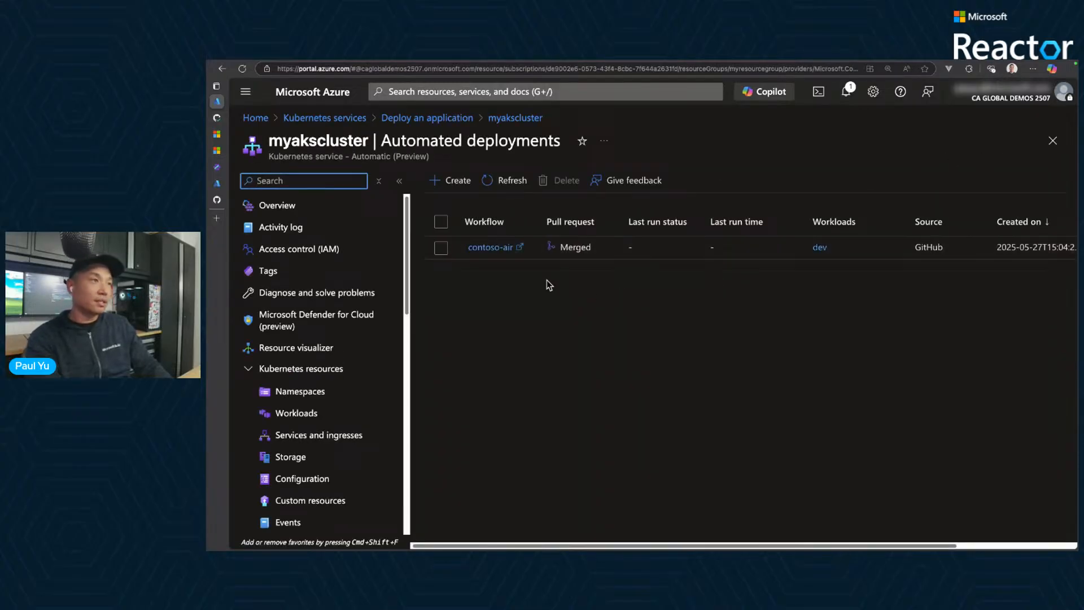
scroll(361, 375, "down", 1)
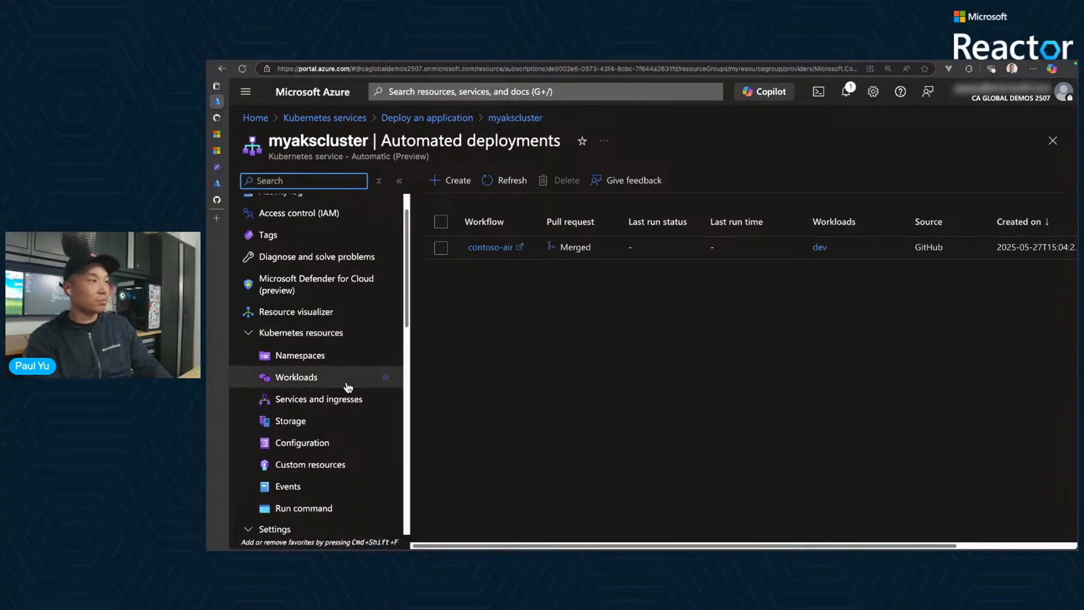
left_click(325, 402)
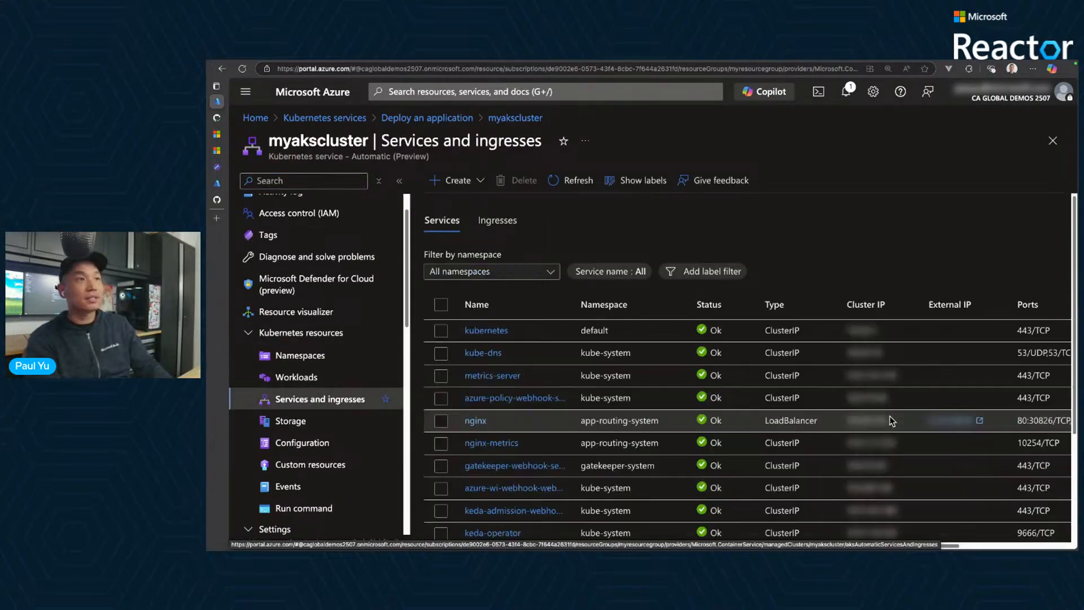
scroll(875, 418, "down", 3)
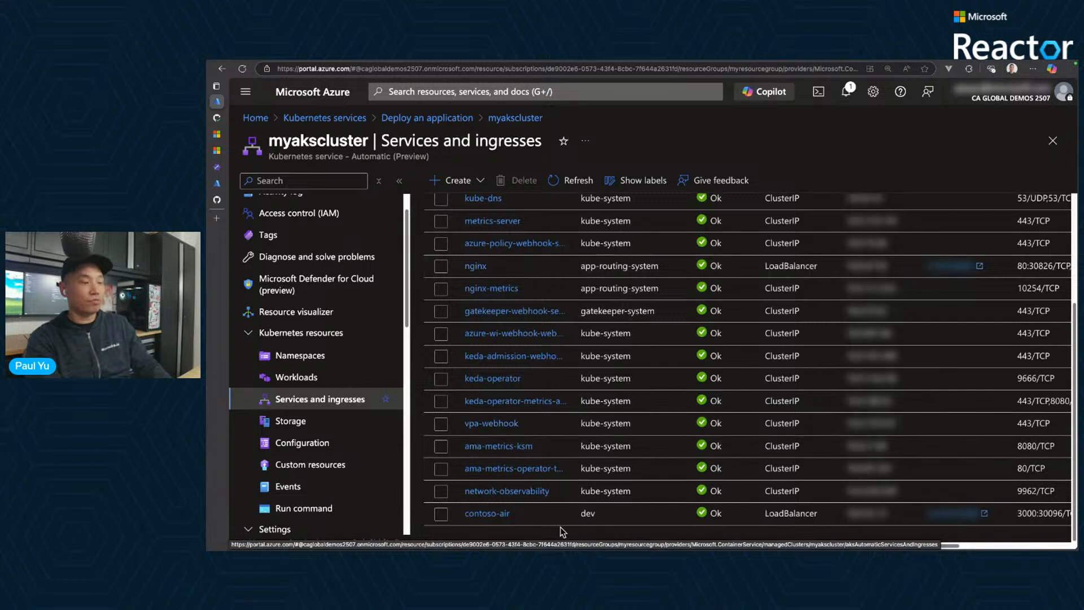
left_click_drag(454, 503, 625, 526)
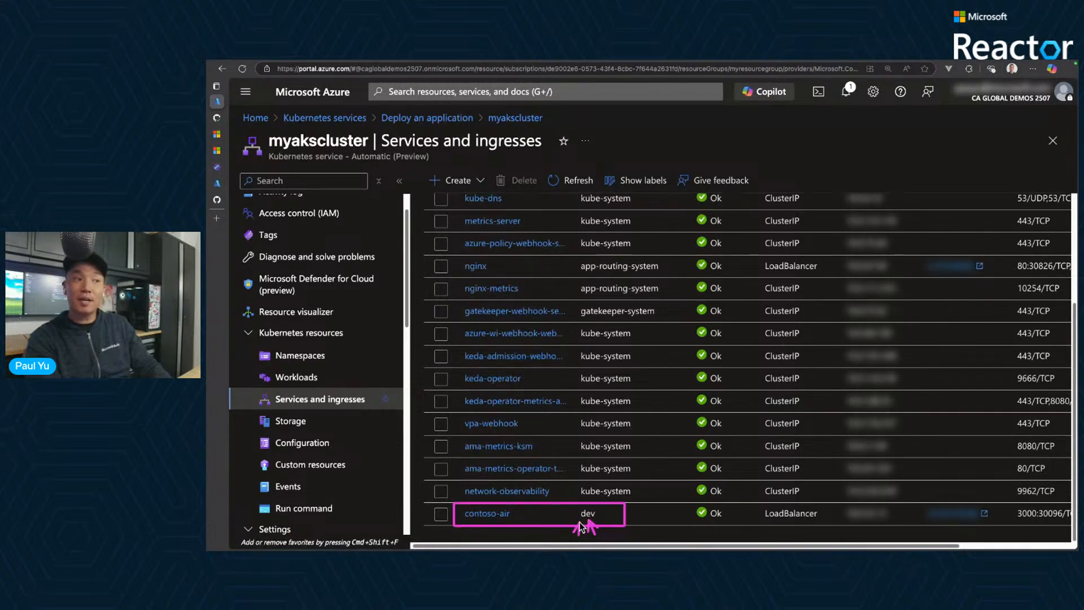
key("Escape")
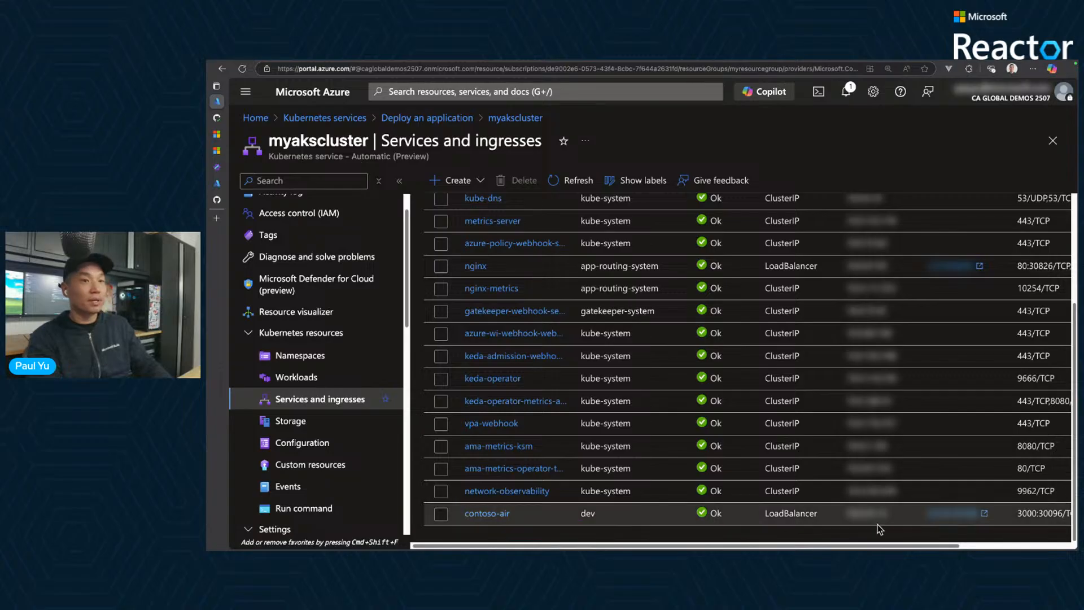
- Open the contoso-air service's external address, enlarge the site to 150% and look over the home page's recommendations and flight deals
left_click(963, 518)
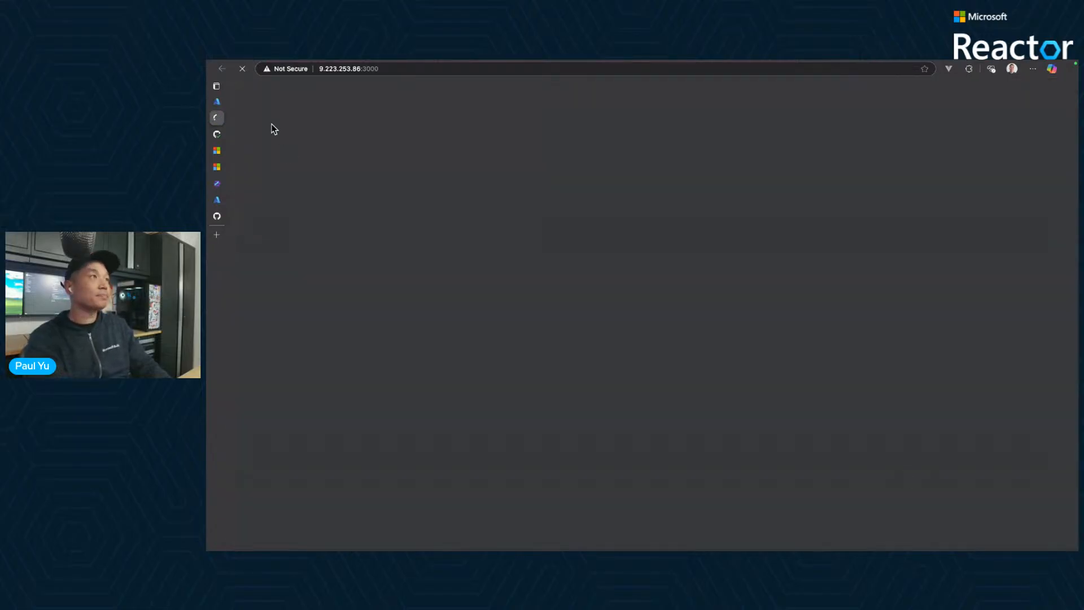
key("super+plus")
key("super+plus")
key("super+plus")
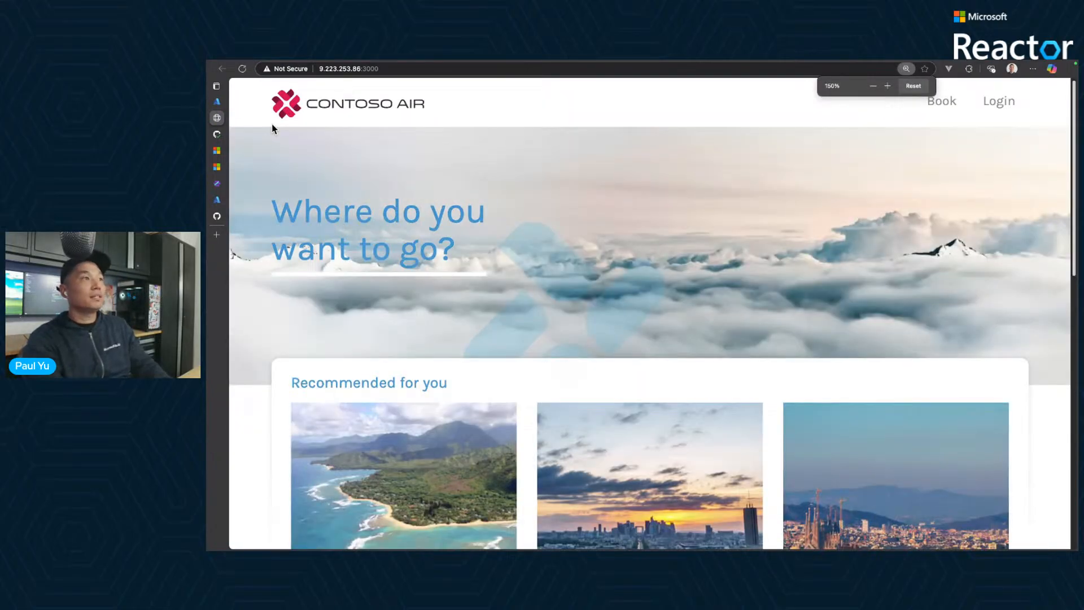
scroll(738, 205, "down", 9)
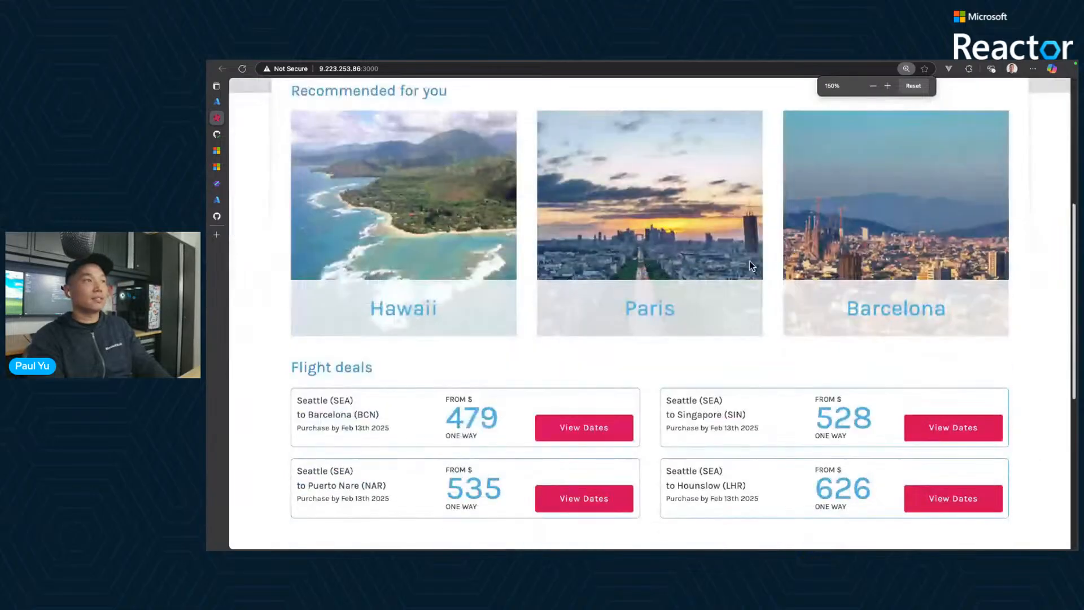
scroll(760, 279, "up", 9)
- Log in to the Contoso Air site with the username and the account password
left_click(937, 103)
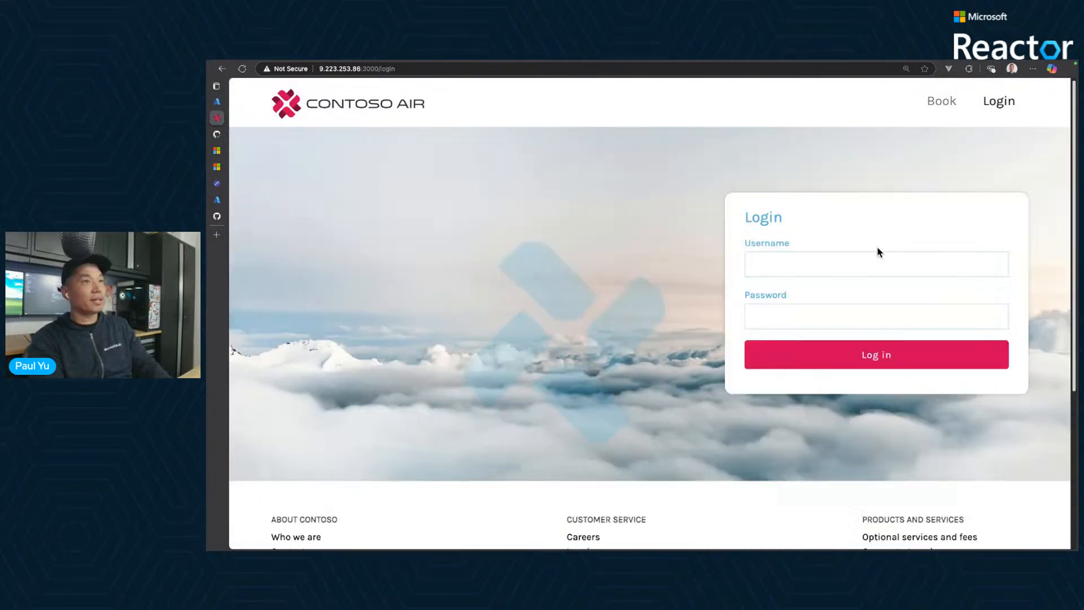
left_click(856, 258)
type("Paul")
key("Tab")
type("p")
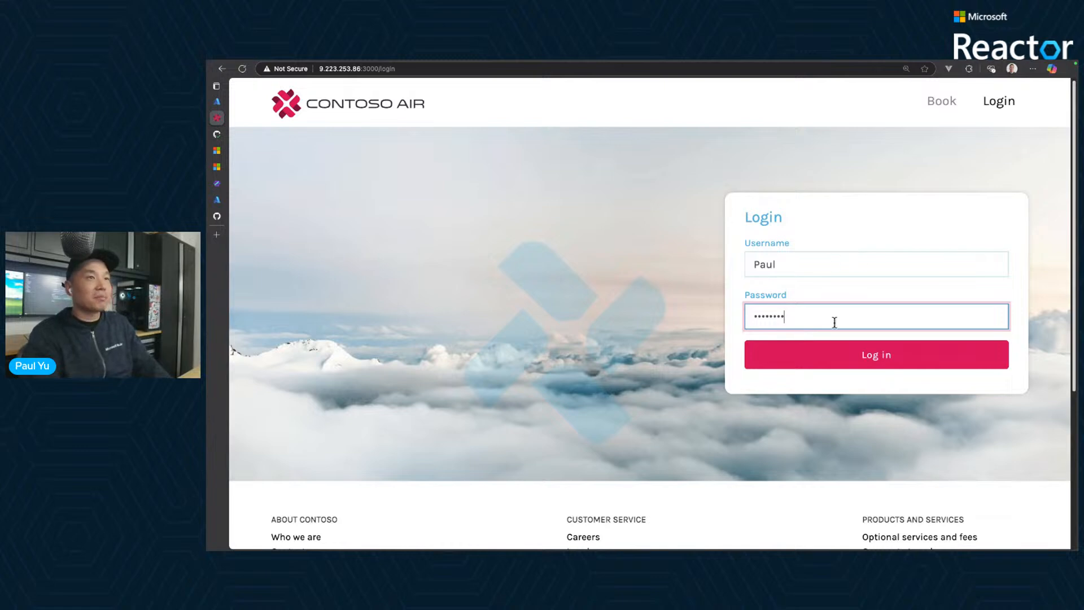
left_click(891, 362)
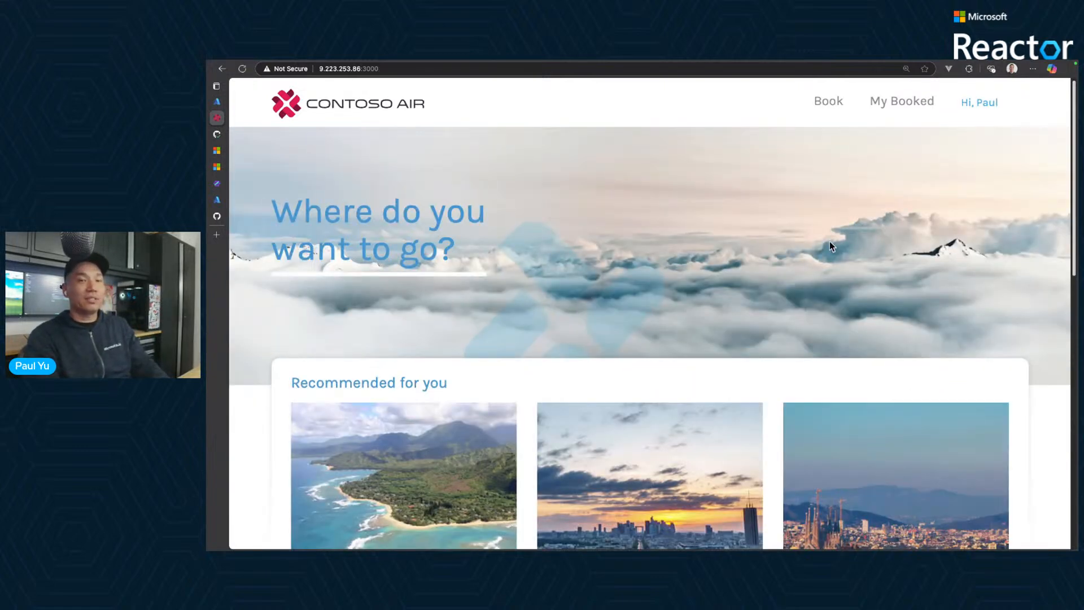
- Search for round-trip flights from Novorossiysk AAQ to Abakan ABA, departing 2025-06-02 and returning 2025-07-04, for one passenger
left_click(827, 106)
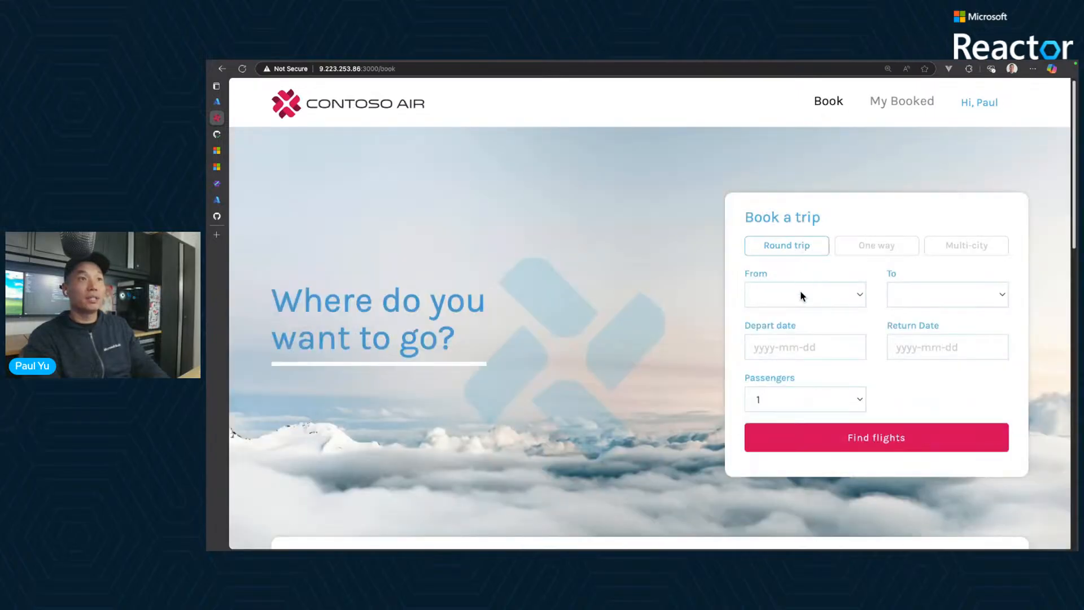
left_click(800, 295)
left_click(802, 391)
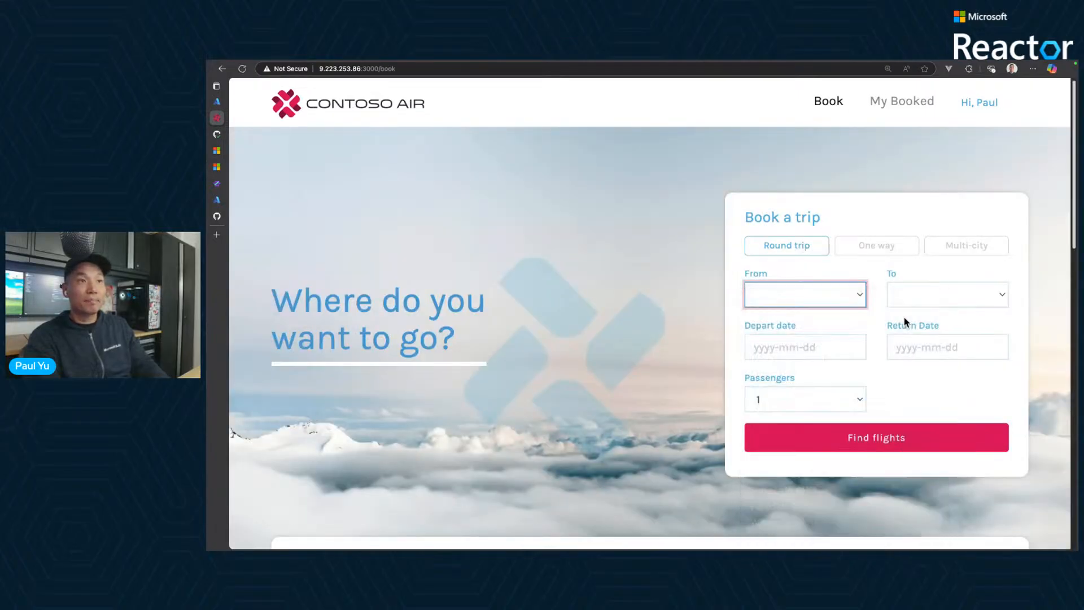
left_click(932, 307)
left_click(904, 473)
left_click(815, 346)
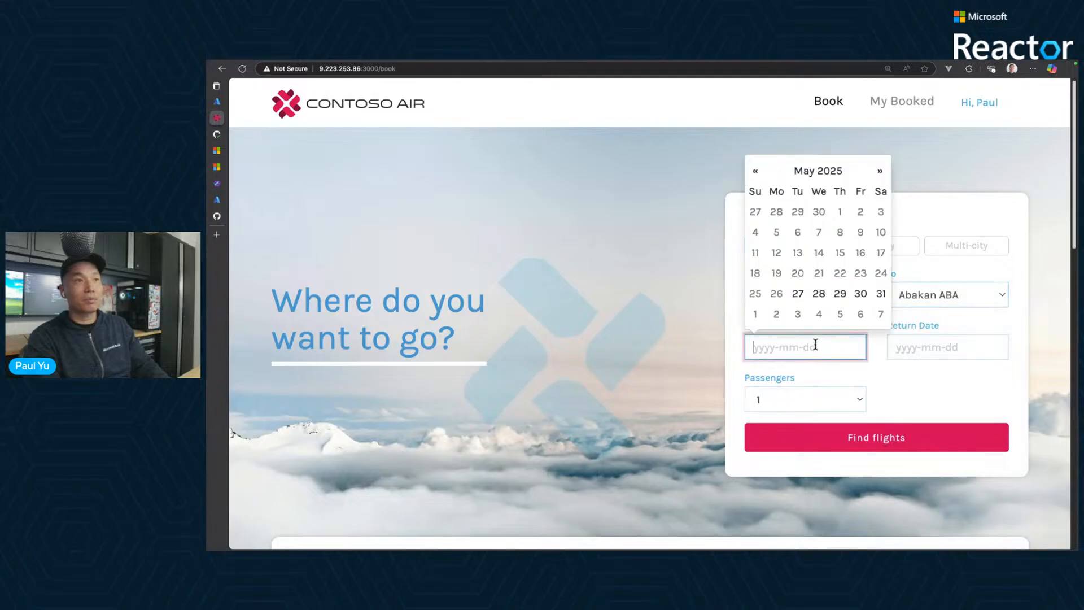
left_click(778, 315)
left_click(947, 347)
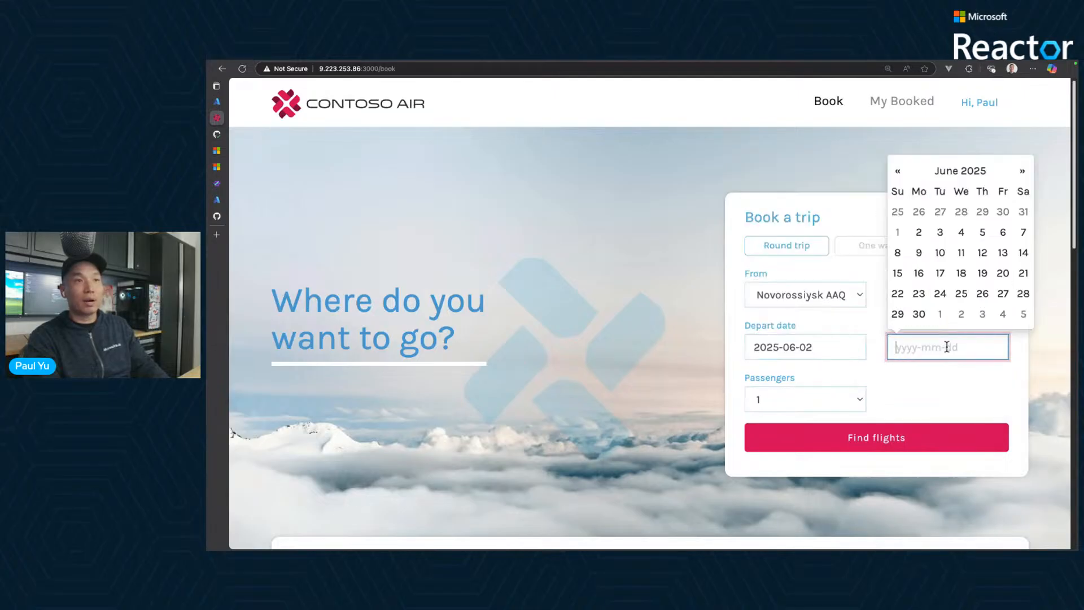
left_click(1004, 315)
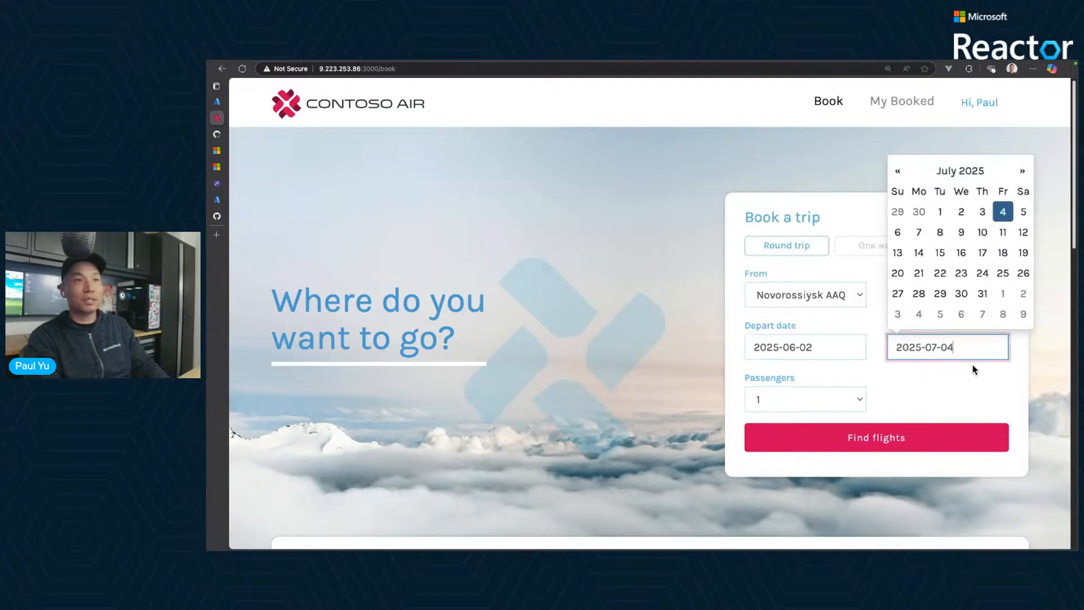
left_click(881, 446)
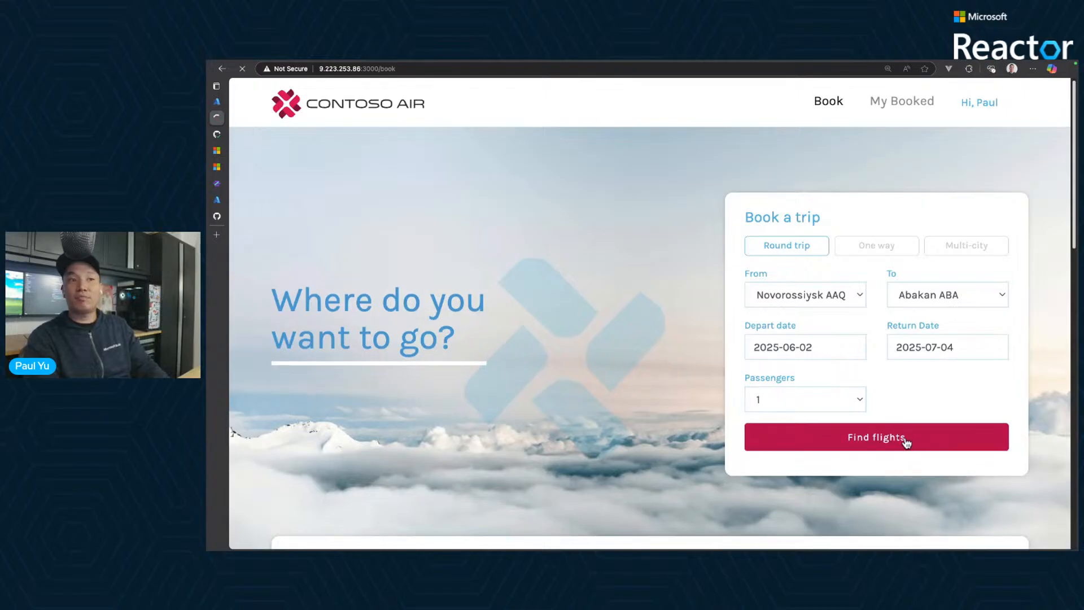
- Look through the available flights, continue the booking with the preselected ones and examine the page it returns
scroll(906, 443, "down", 10)
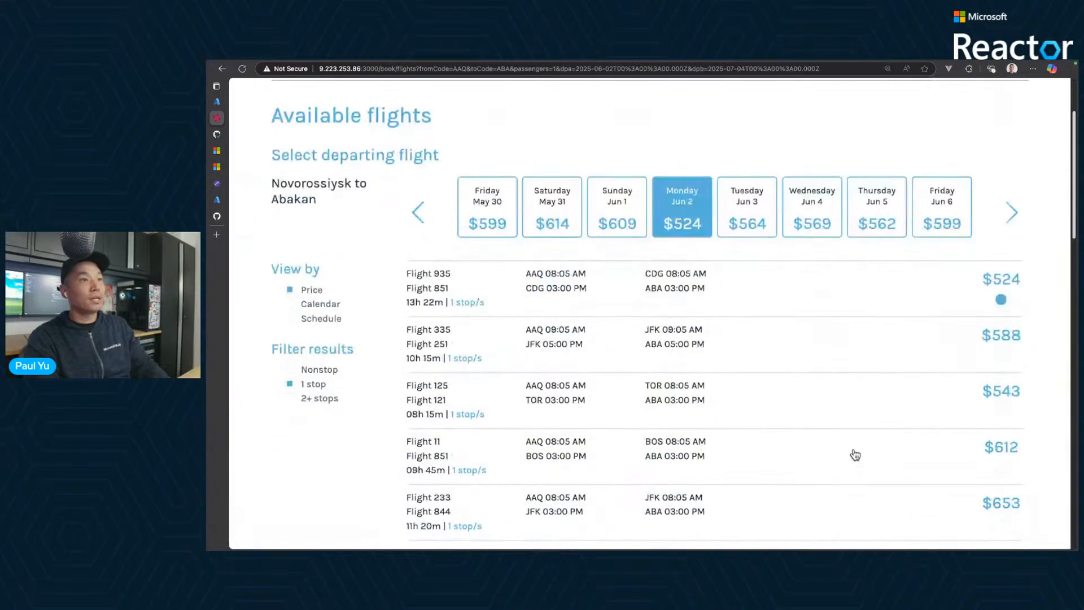
scroll(854, 454, "down", 10)
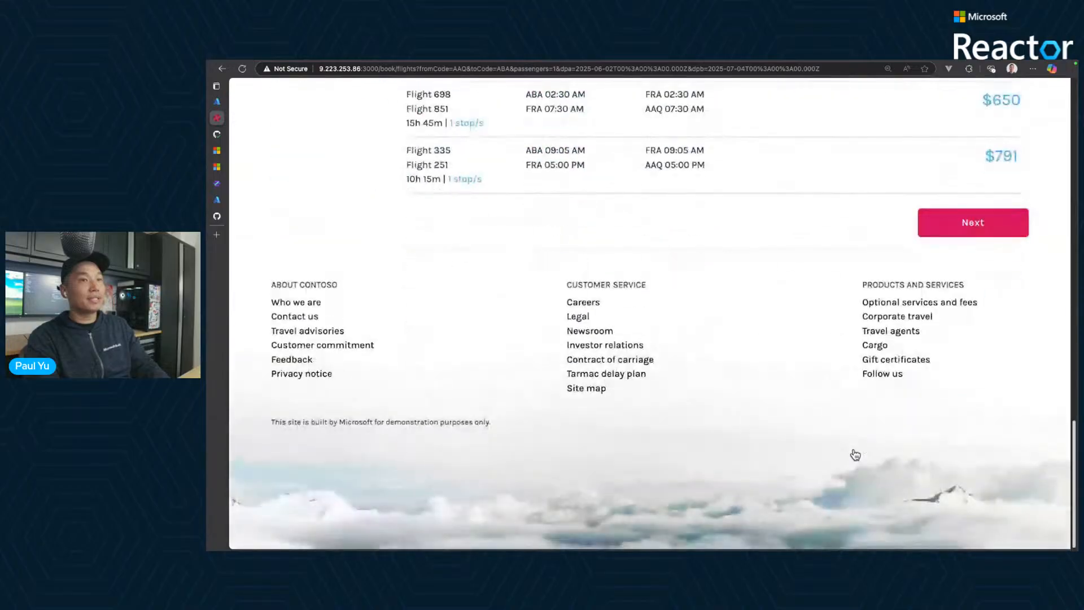
scroll(875, 380, "up", 3)
left_click(983, 388)
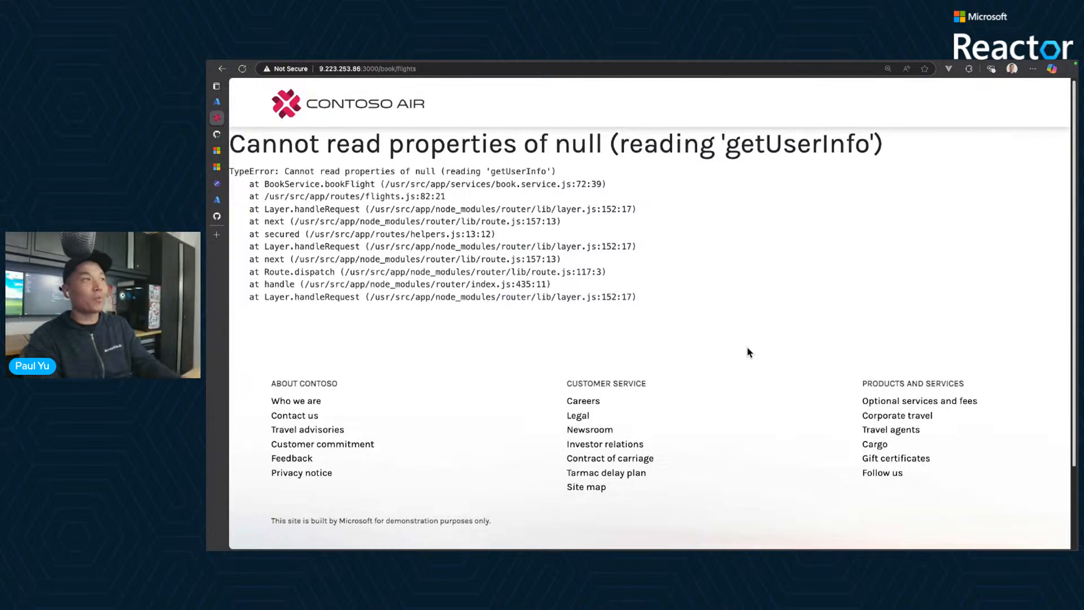
left_click_drag(350, 140, 588, 144)
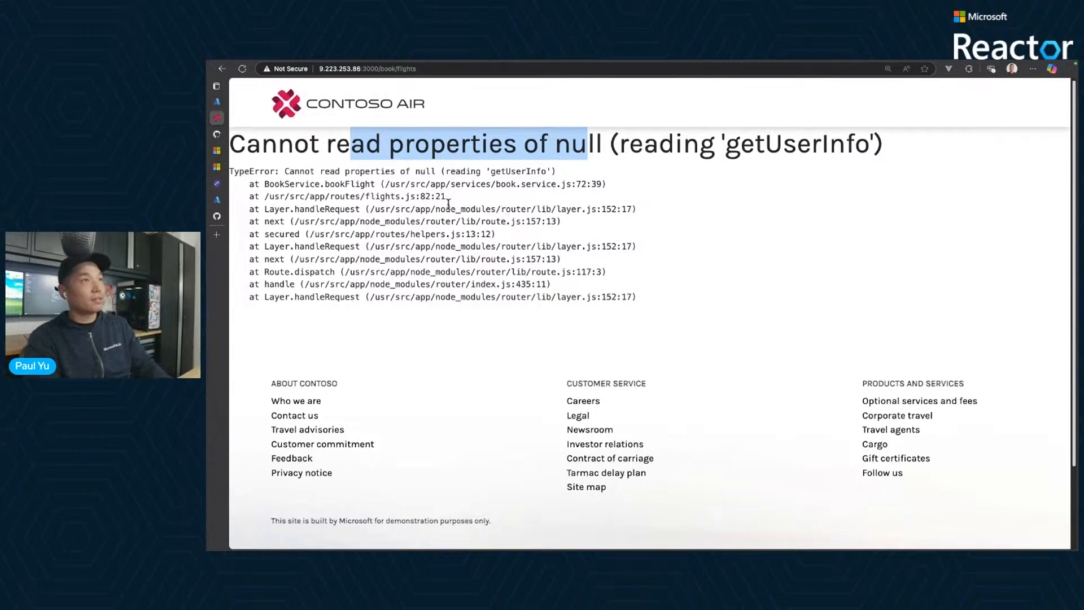
left_click(415, 193)
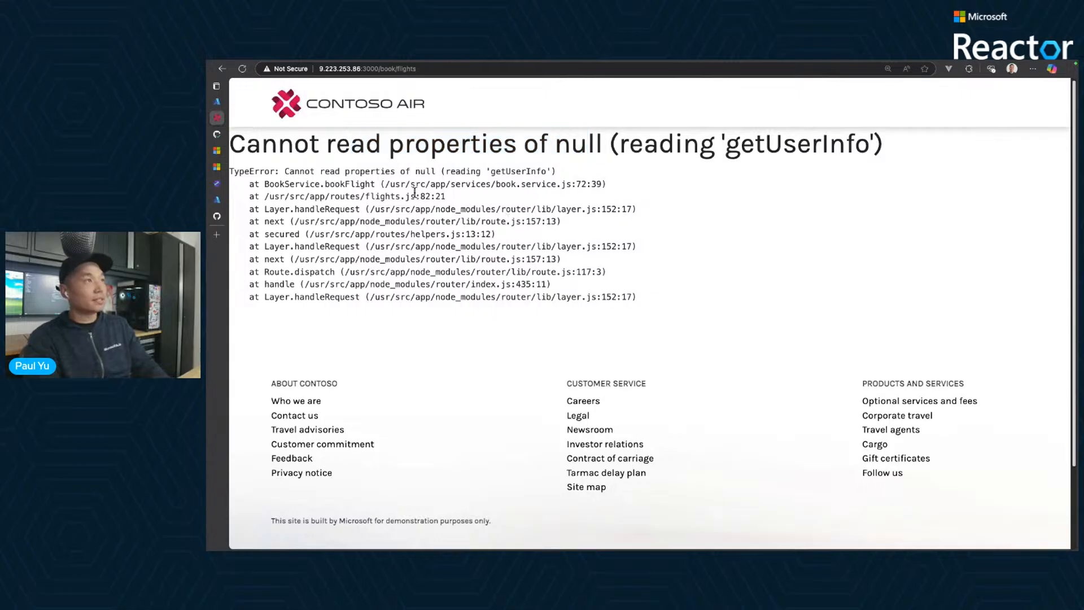
- Return to myakscluster in the Azure portal and open its monitoring logs
left_click(225, 201)
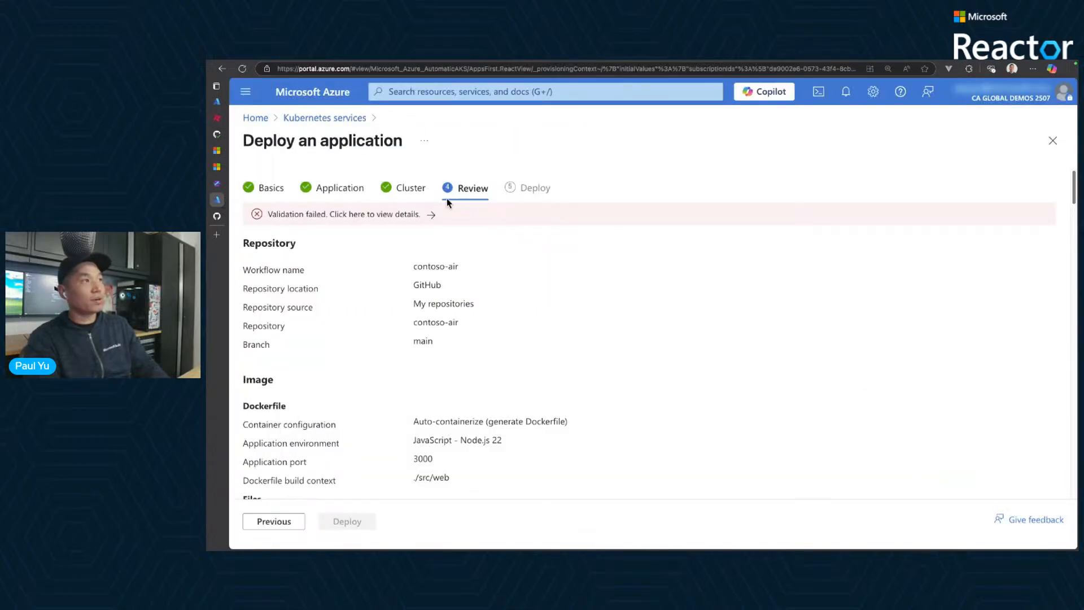
left_click(217, 101)
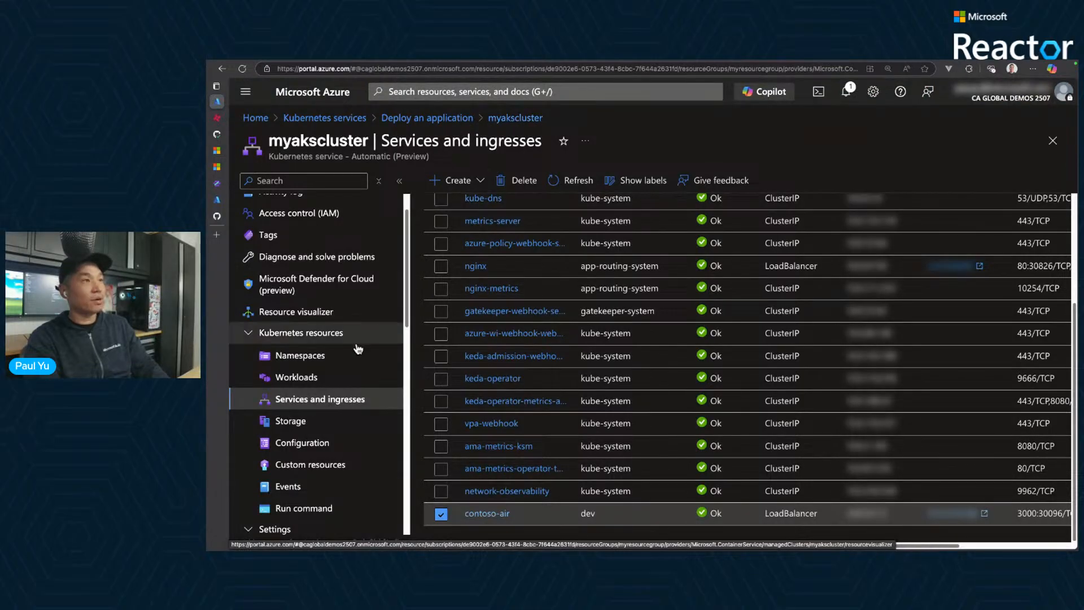
scroll(316, 411, "down", 3)
scroll(318, 410, "down", 1)
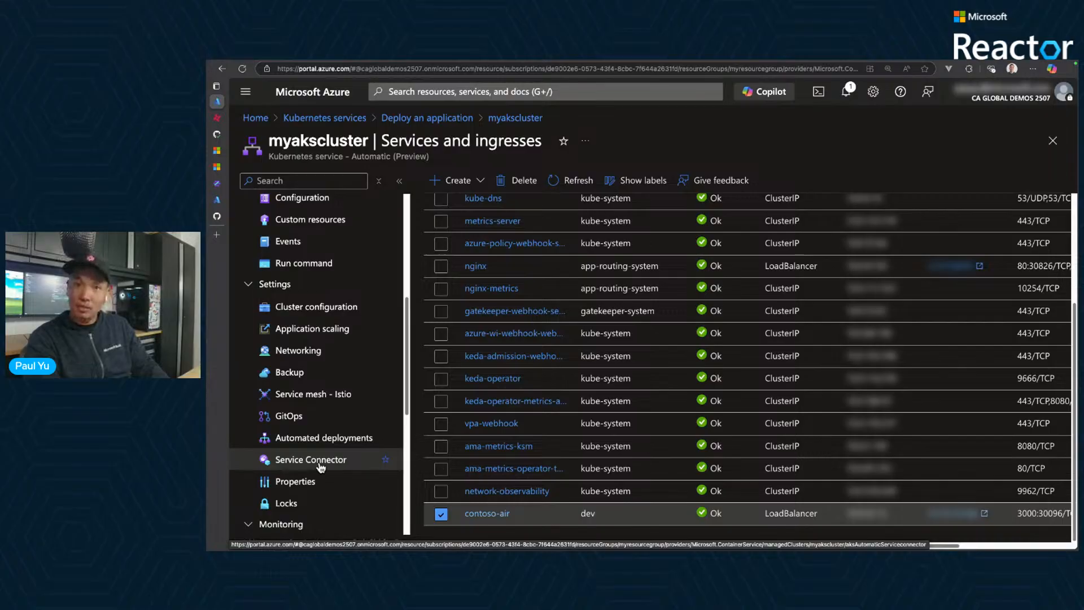
scroll(319, 463, "down", 3)
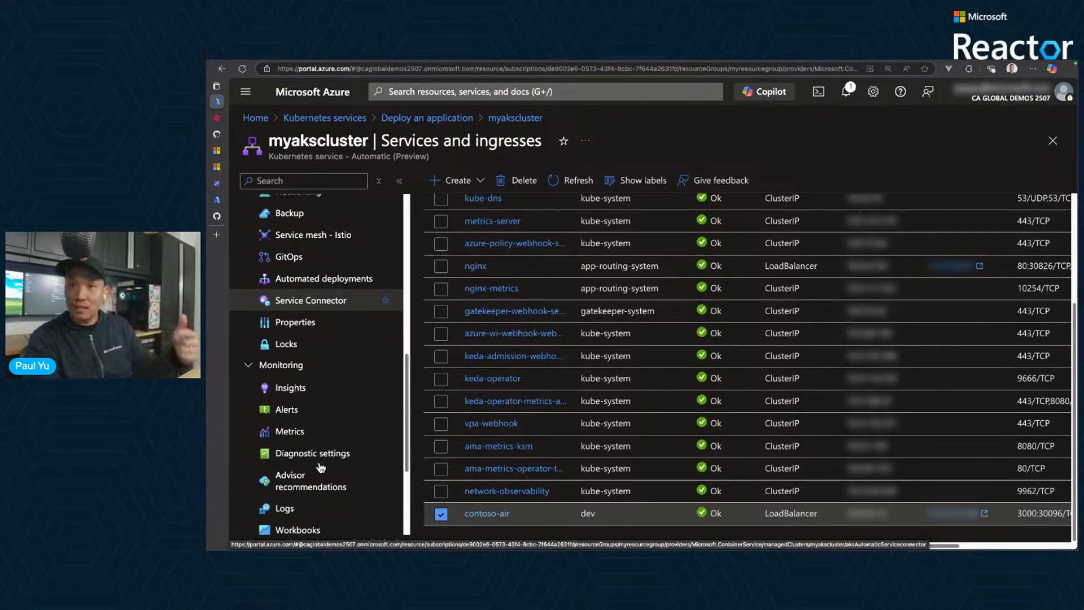
left_click(287, 507)
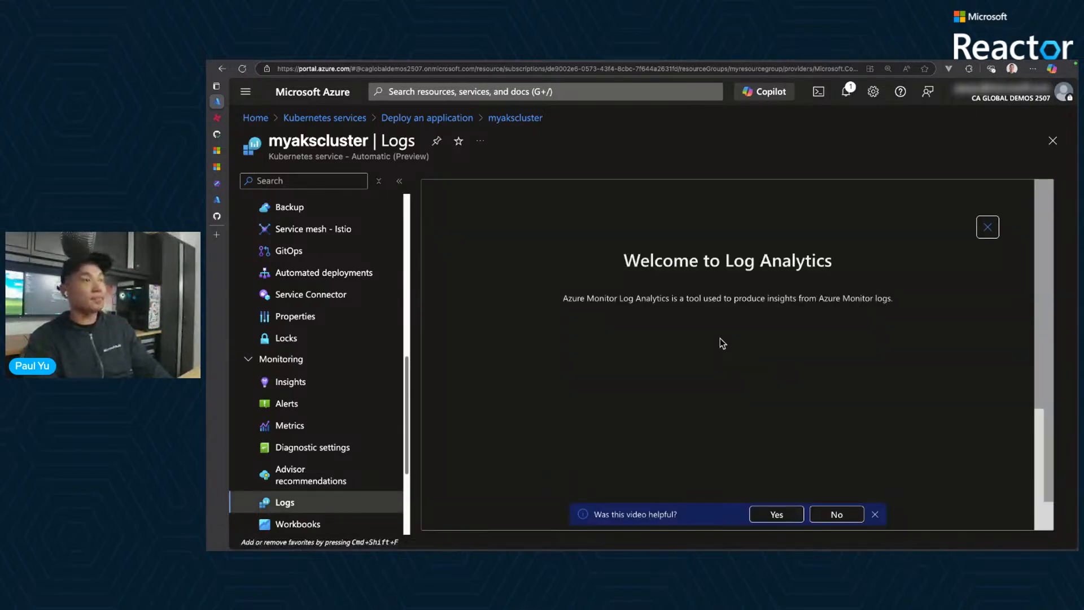
- Dismiss the Log Analytics welcome and the Queries hub, and switch the query editor to KQL mode
left_click(987, 227)
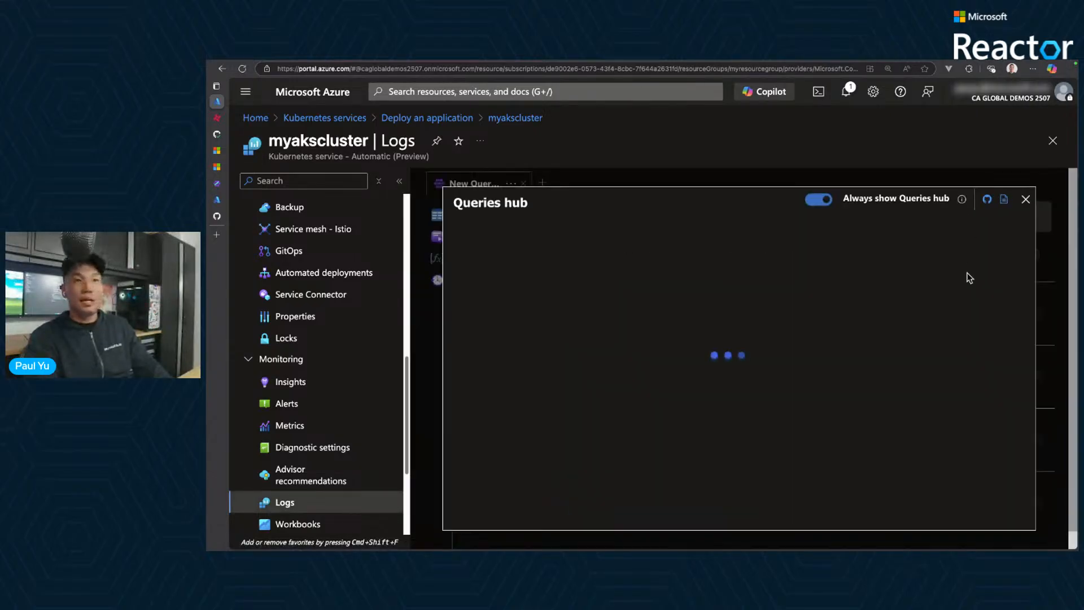
left_click(1026, 199)
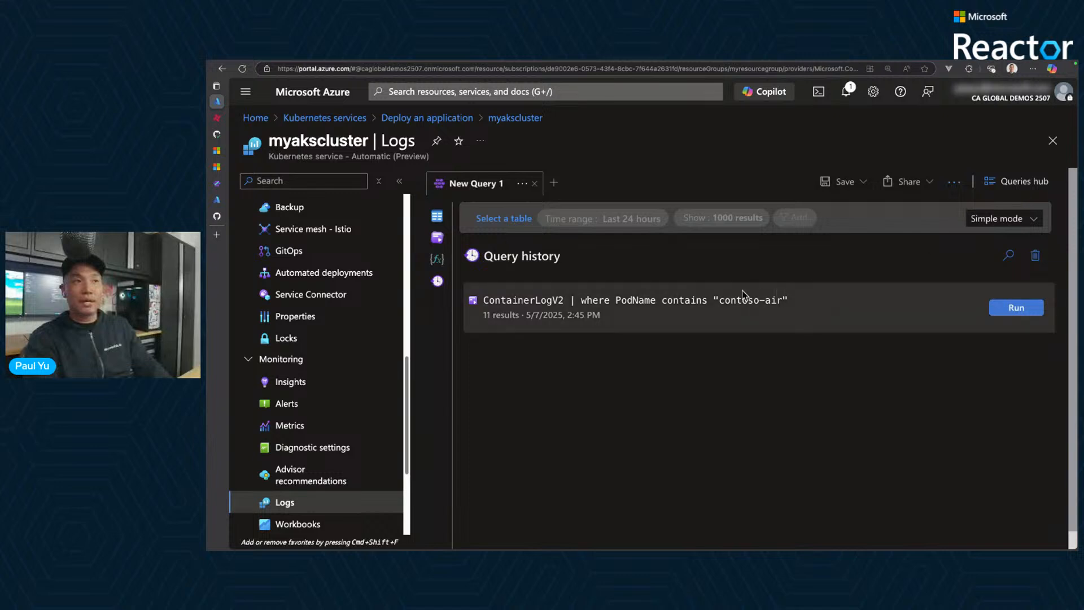
left_click(1008, 220)
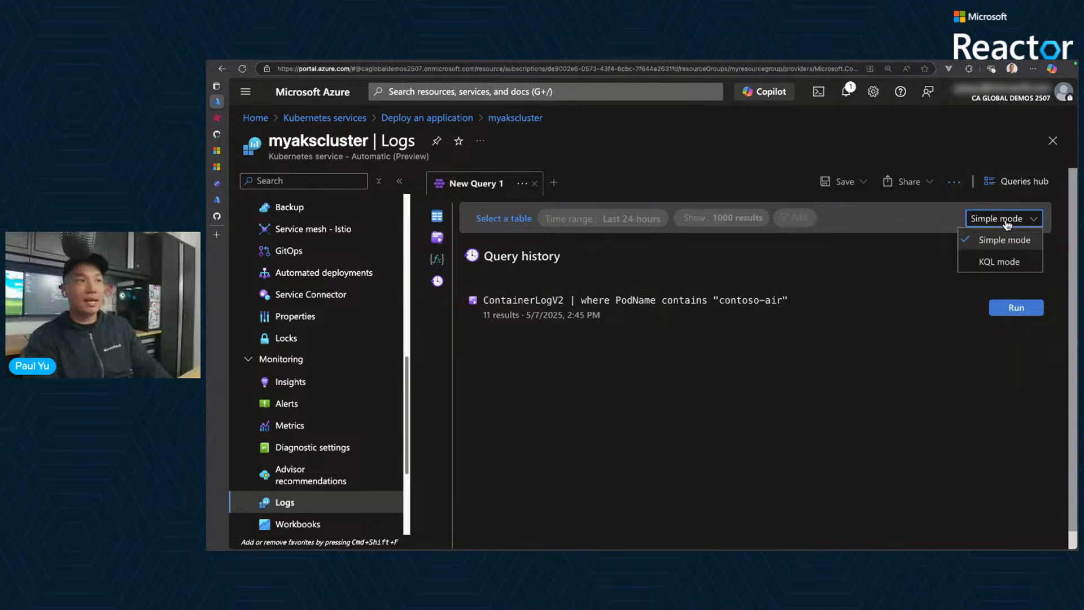
left_click(998, 264)
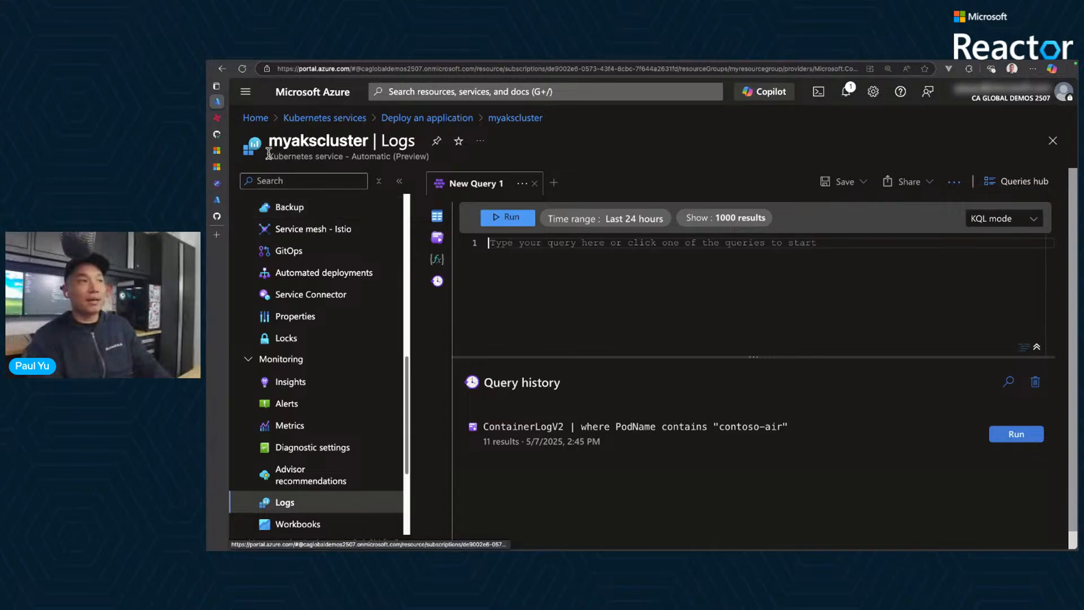
- Find the ContainerLogV2 error query for the contoso-air container in the AKS Labs guide's "Troubleshoot the application" section
left_click(229, 183)
scroll(687, 314, "down", 1)
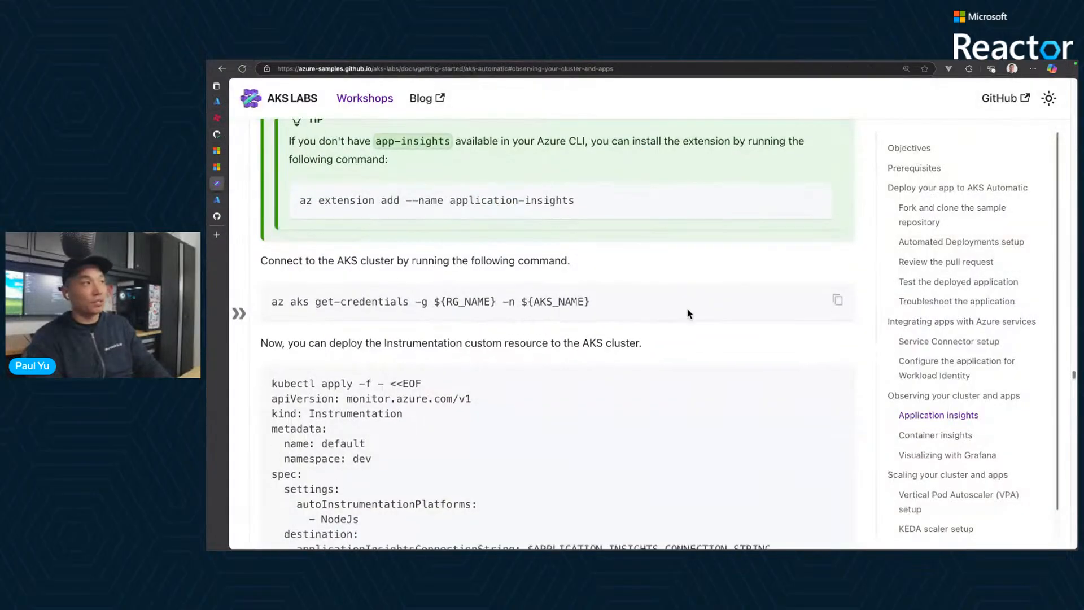
left_click(913, 301)
scroll(788, 332, "down", 7)
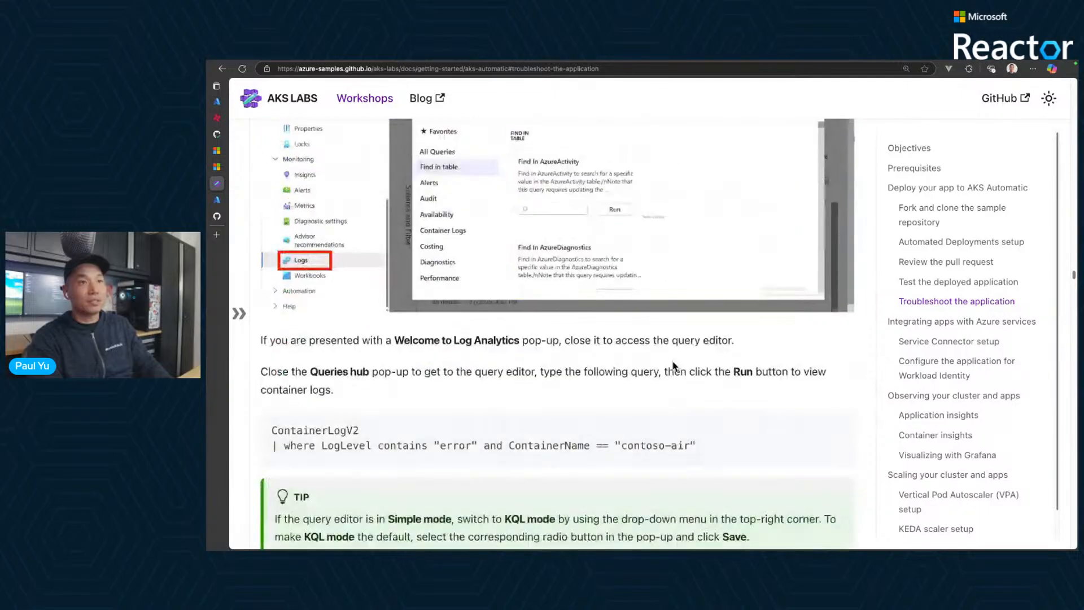
mouse_move(791, 279)
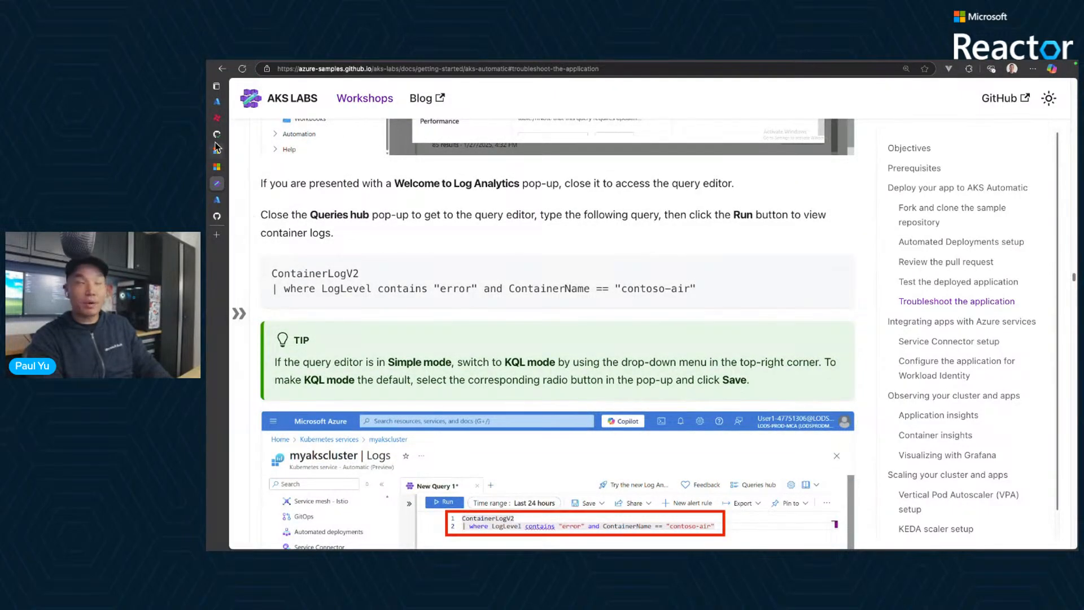
- In the Azure portal's query editor, run the query ContainerLogV2 | where LogLevel contains "error" and ContainerName == "contoso-air"
left_click(237, 103)
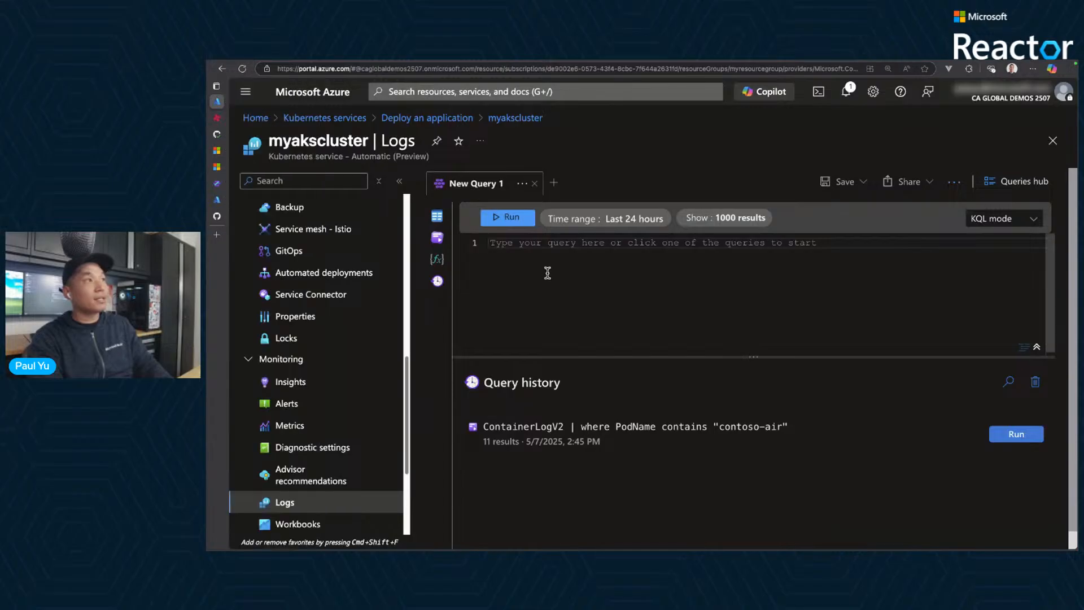
key("super+v")
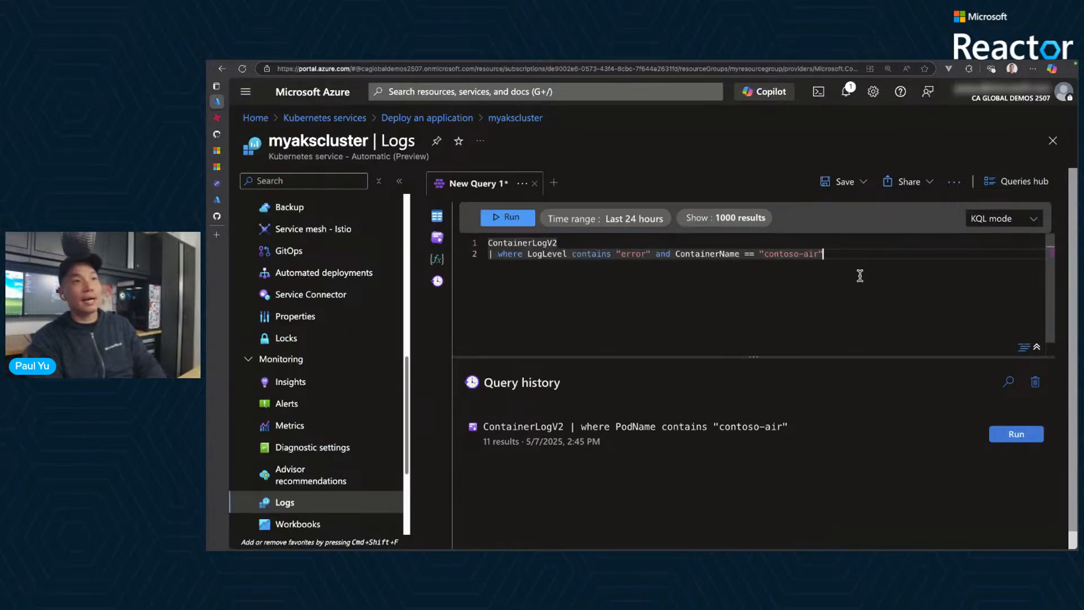
left_click(512, 217)
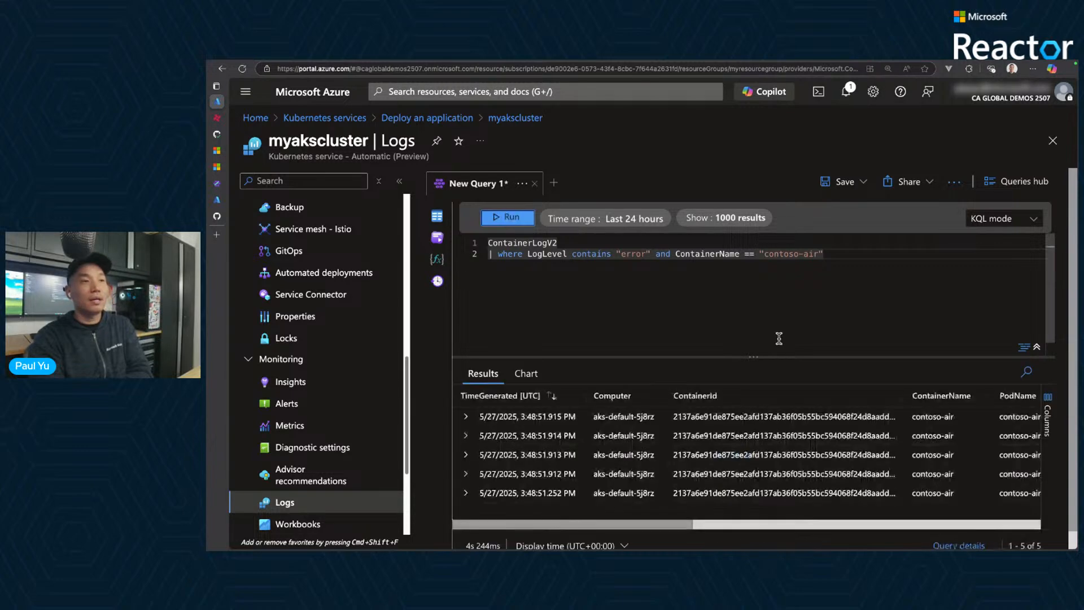
- Expand the first log result, enlarge the results area and examine the entry's LogMessage
left_click(466, 417)
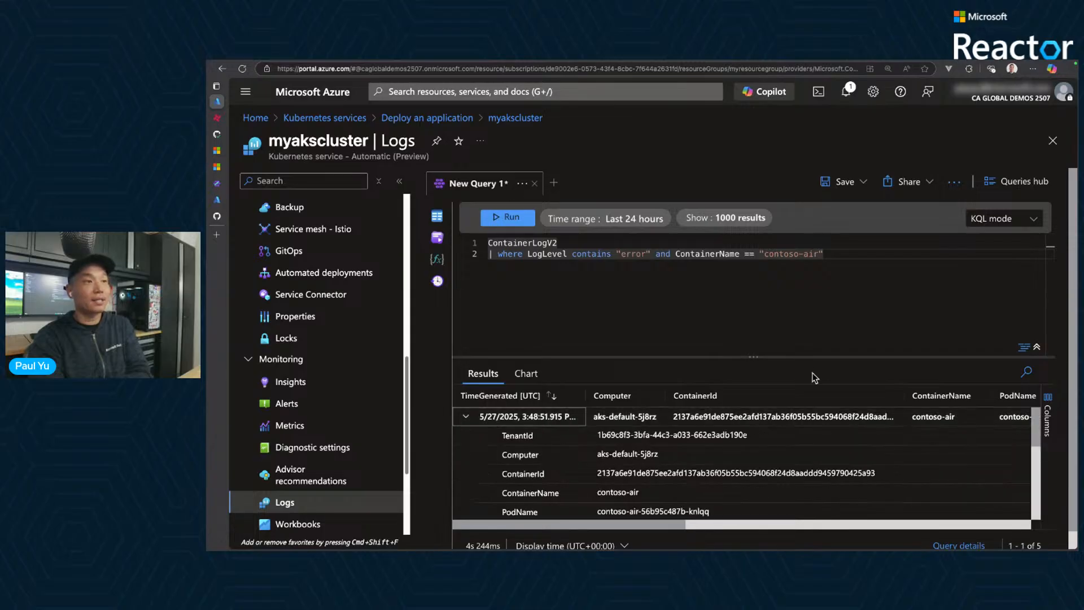
left_click_drag(818, 359, 816, 300)
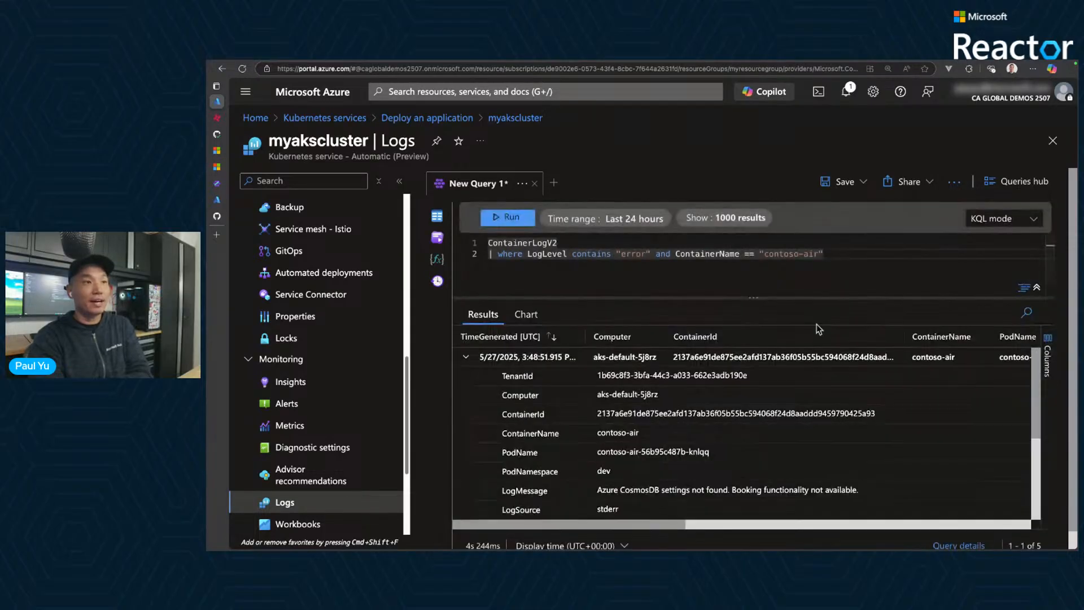
scroll(787, 448, "down", 1)
left_click(697, 470)
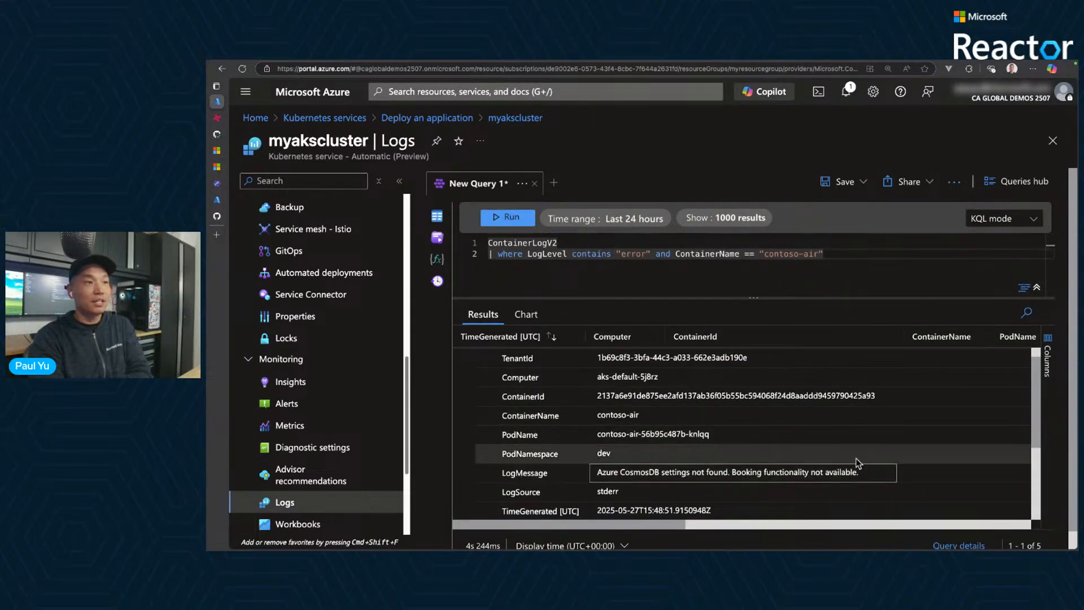
mouse_move(573, 455)
left_mouse_down()
mouse_move(913, 495)
mouse_move(908, 489)
left_mouse_up()
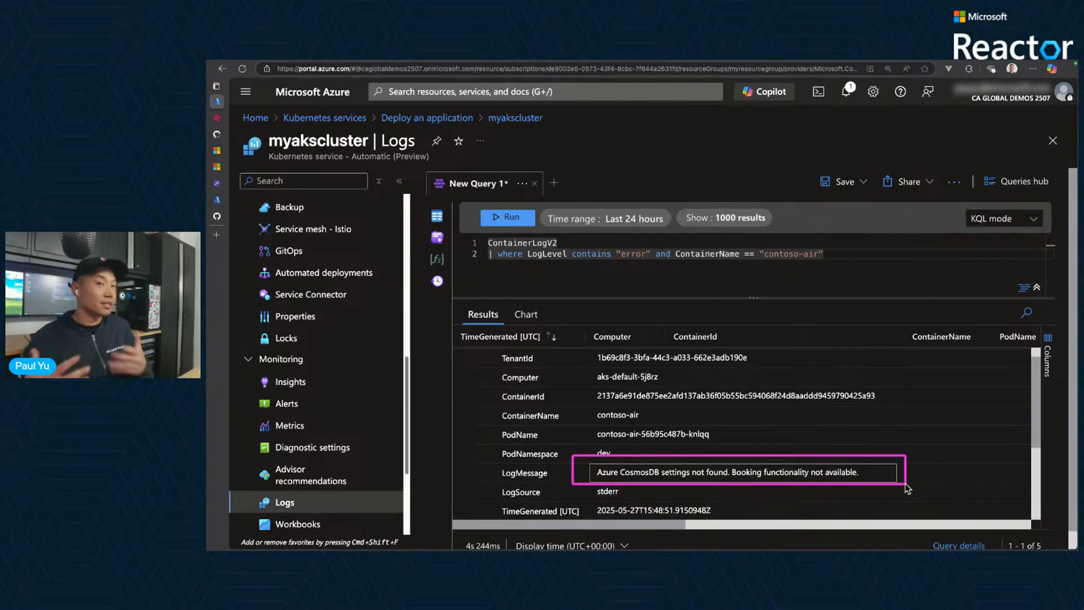
key("Escape")
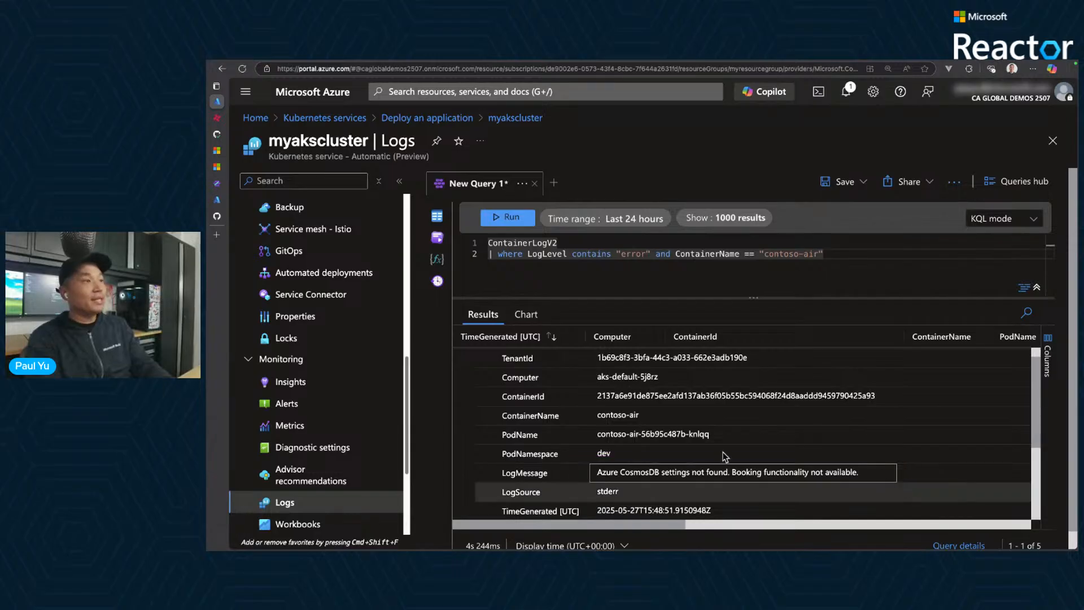
- Open the cluster's Service Connector page, discarding the unsaved query edits
left_click(319, 294)
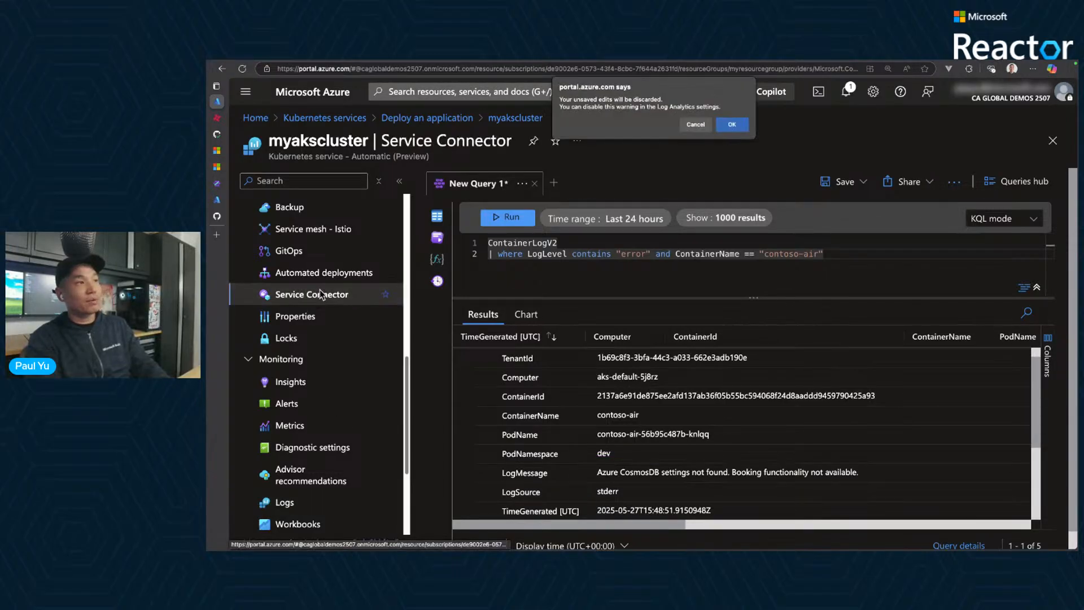
left_click(732, 125)
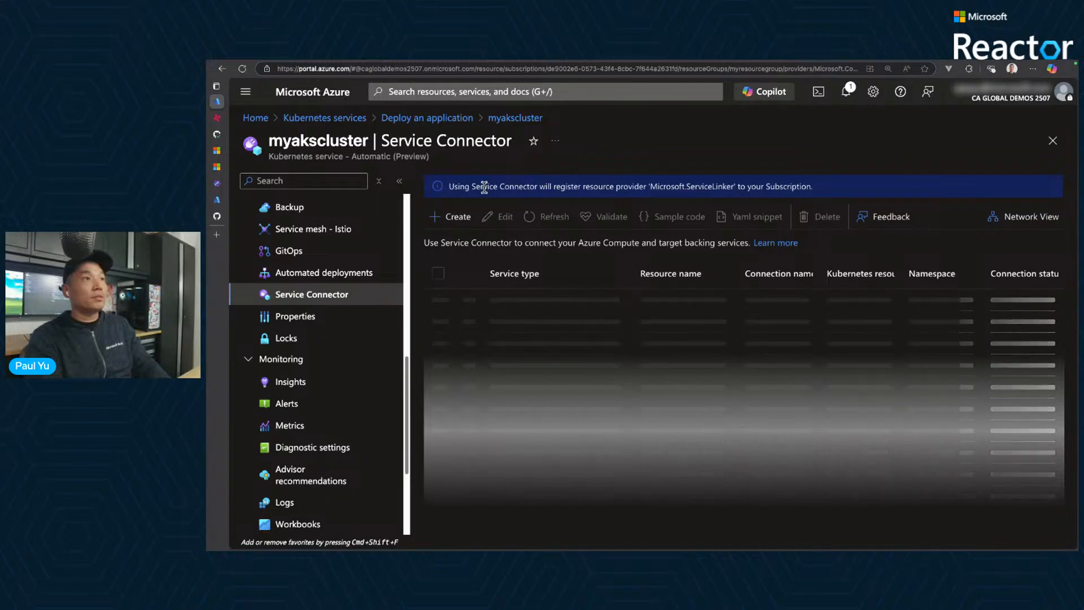
left_click_drag(484, 187, 654, 154)
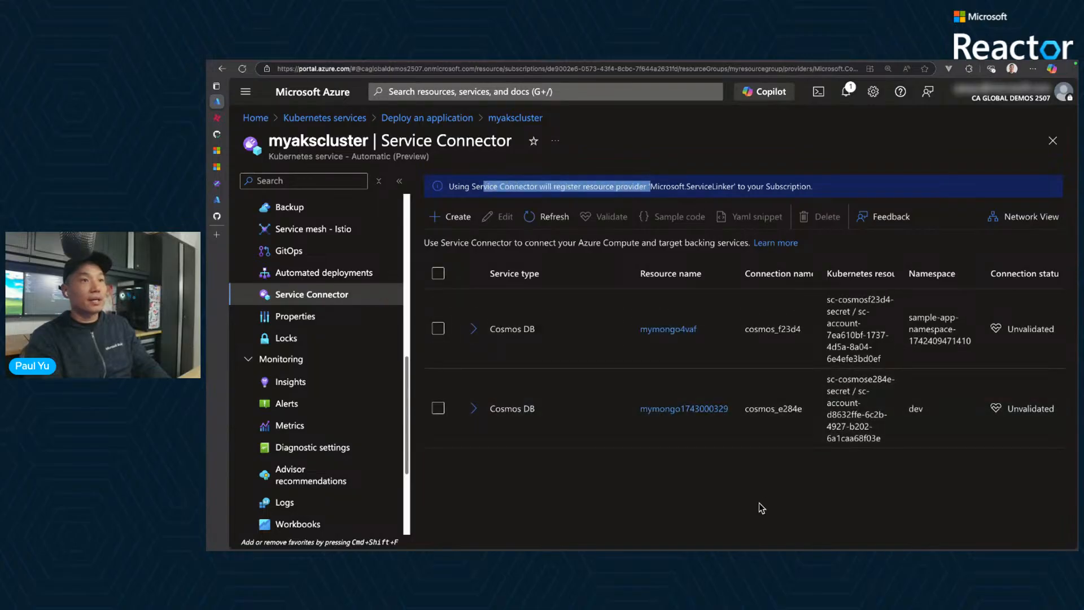
left_click(759, 502)
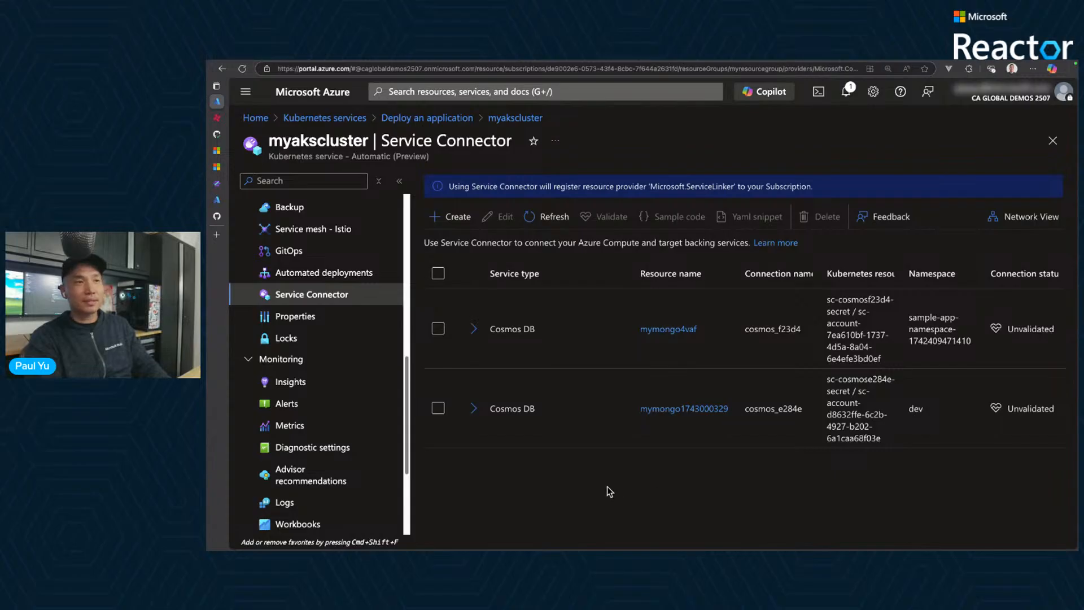
- Start a new service connection with Kubernetes namespace dev and service type Cosmos DB
left_click(462, 219)
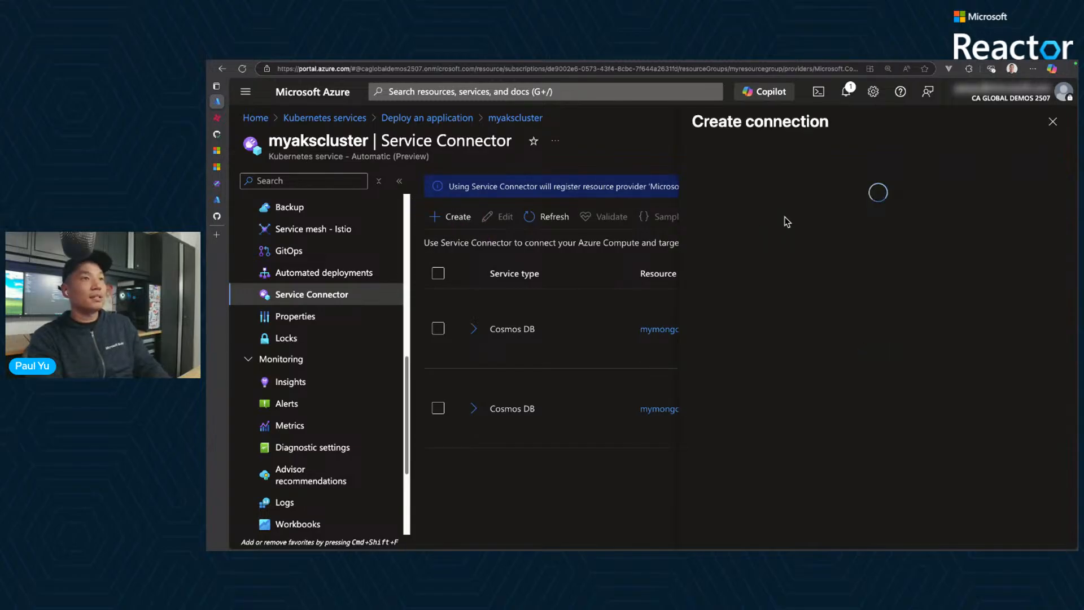
double_click(760, 246)
type("dev")
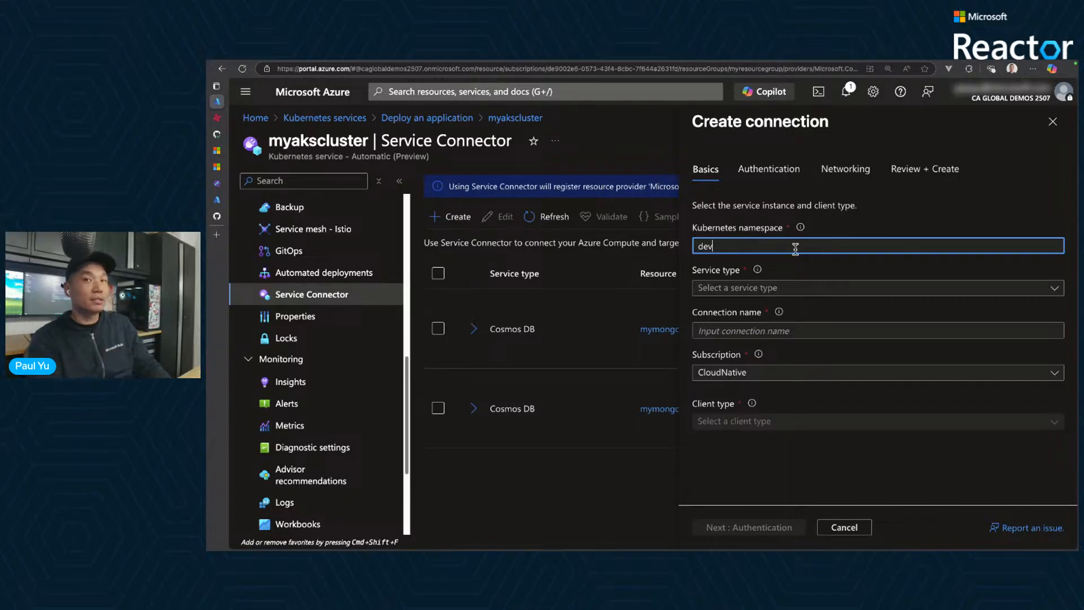
left_click(777, 288)
scroll(756, 365, "down", 1)
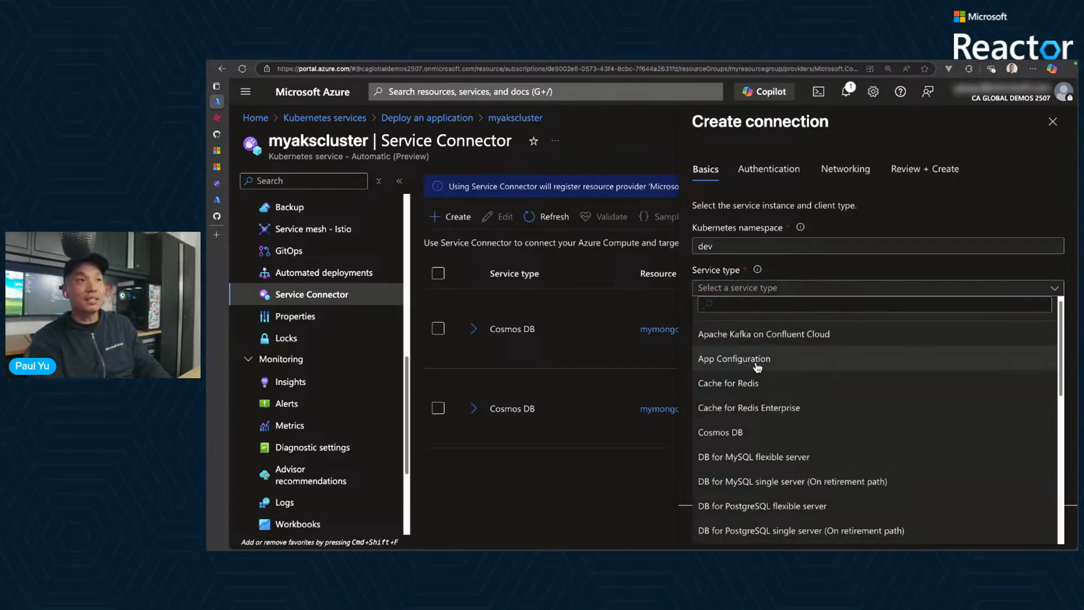
left_click(737, 428)
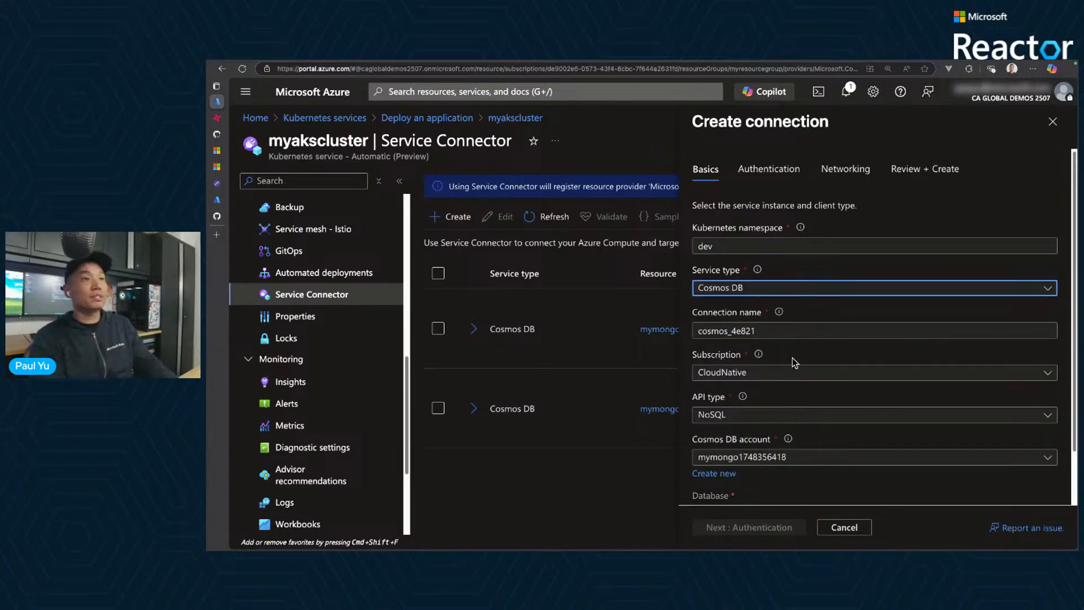
- Set the connection's API type to MongoDB, keep the preselected account, database and client type, and continue to the authentication settings
scroll(802, 397, "down", 1)
left_click(801, 402)
left_click(734, 476)
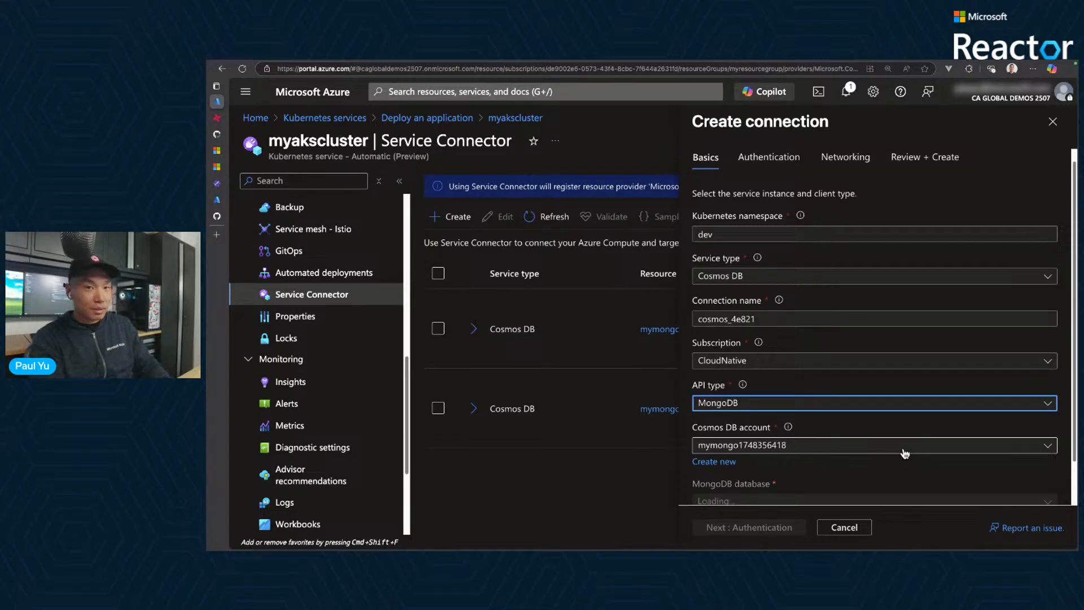
scroll(906, 453, "down", 2)
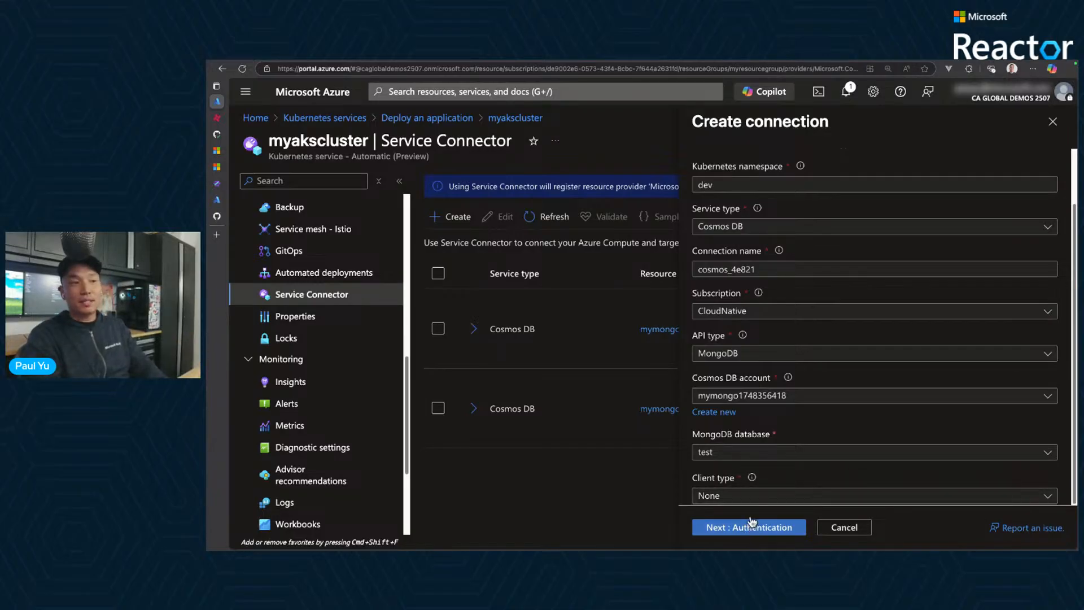
mouse_move(751, 477)
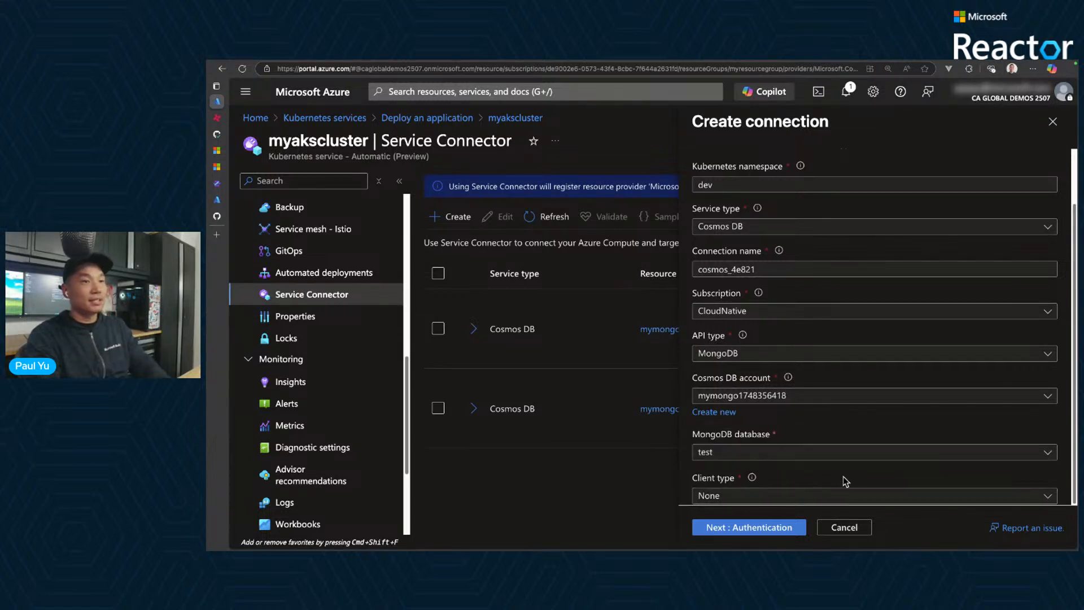
left_click(785, 530)
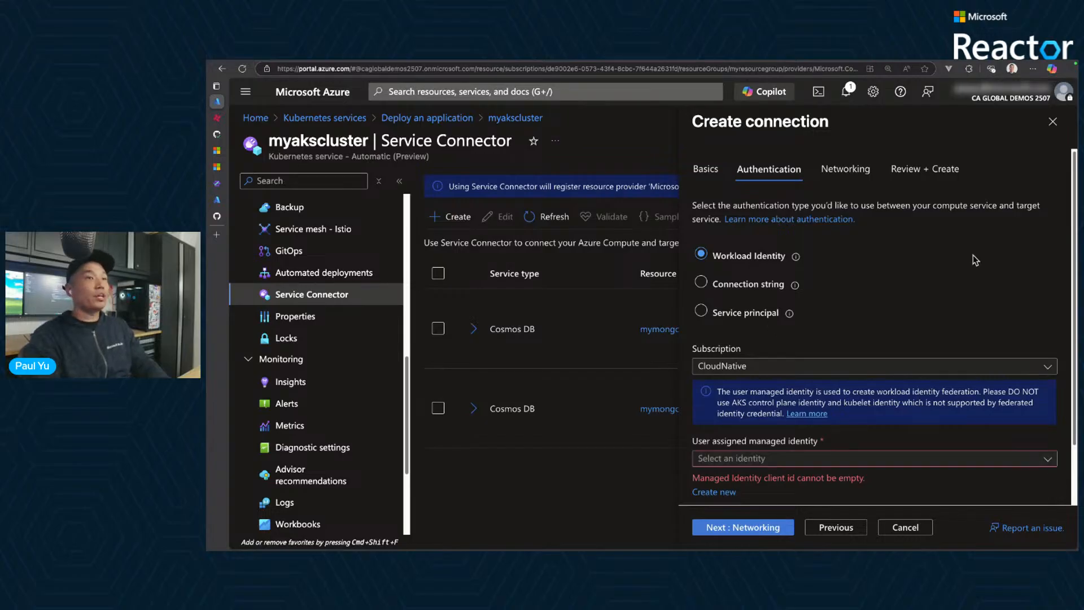
- Keep Workload Identity authentication and choose myidentityge2k as the user assigned managed identity
scroll(974, 255, "down", 2)
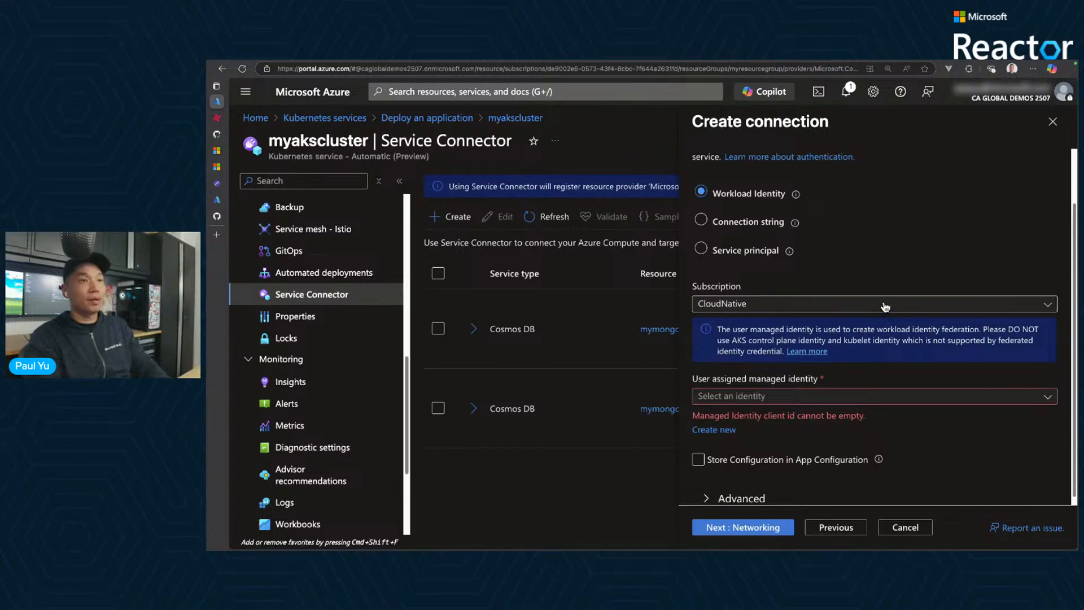
left_click(874, 396)
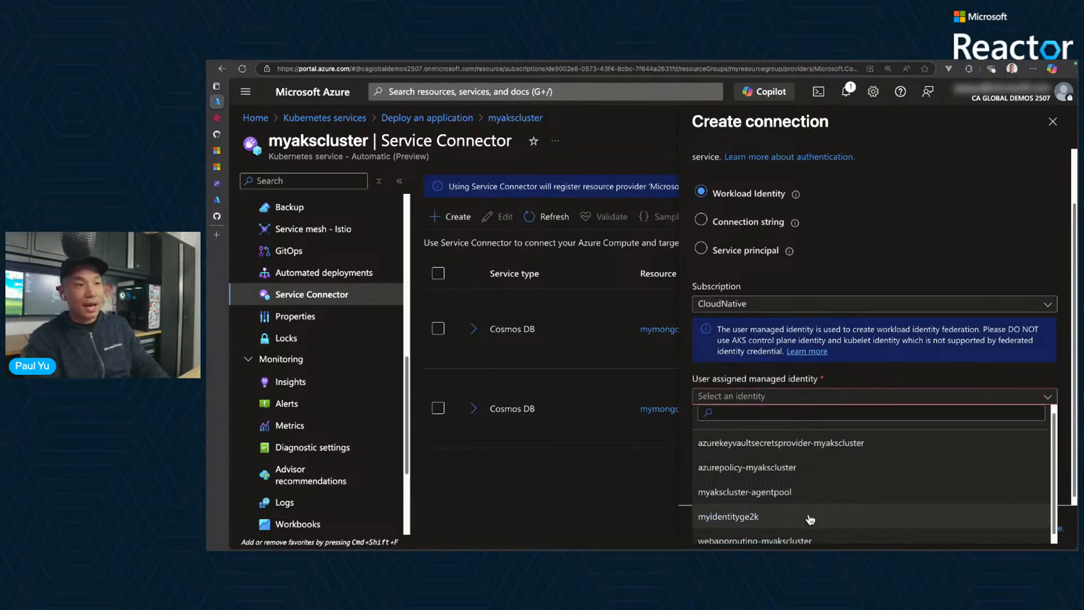
left_click_drag(689, 500, 774, 530)
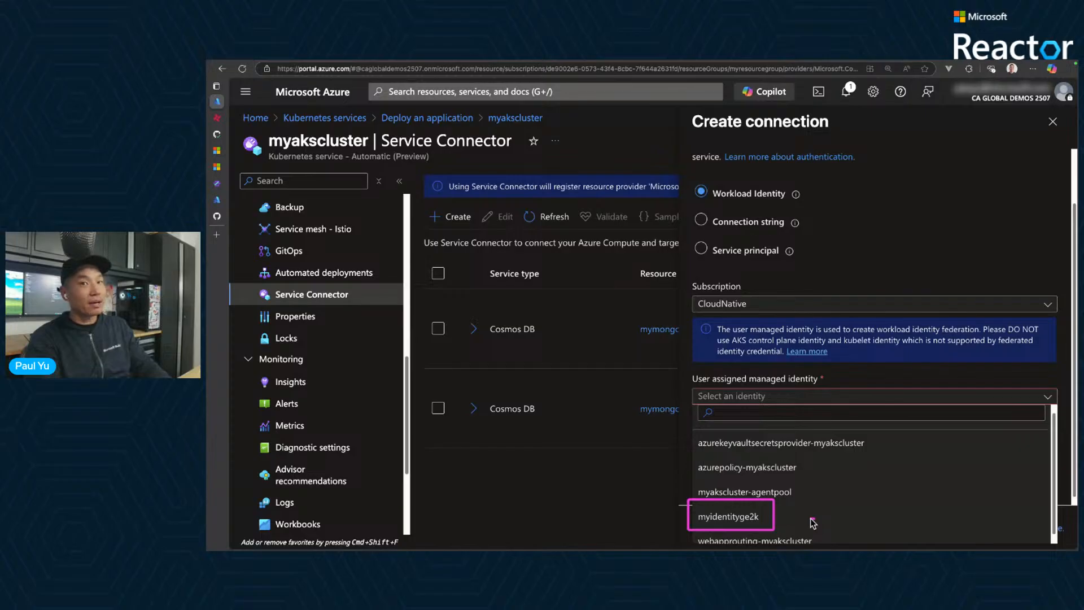
left_click(727, 517)
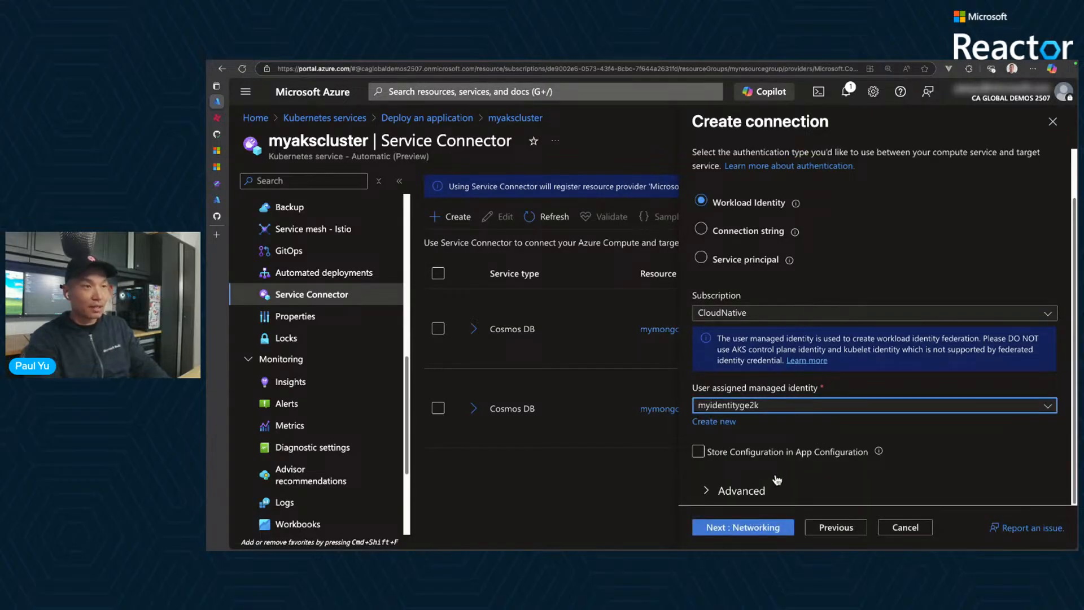
left_click(850, 453)
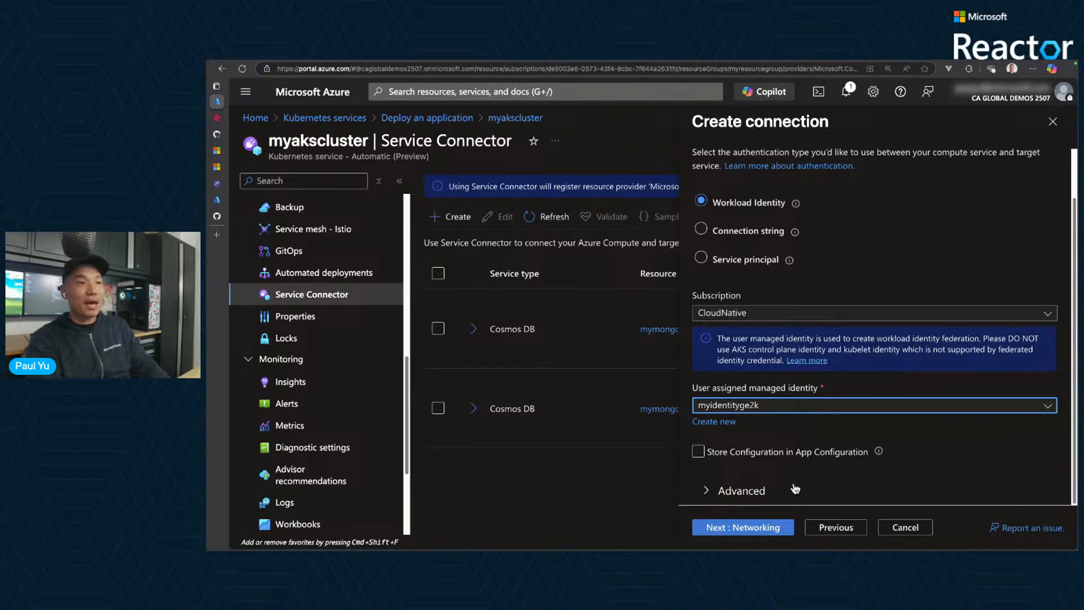
- Expand the advanced authentication settings and examine the assigned role and the AZURE_COSMOS environment variables
left_click(727, 495)
scroll(909, 429, "down", 5)
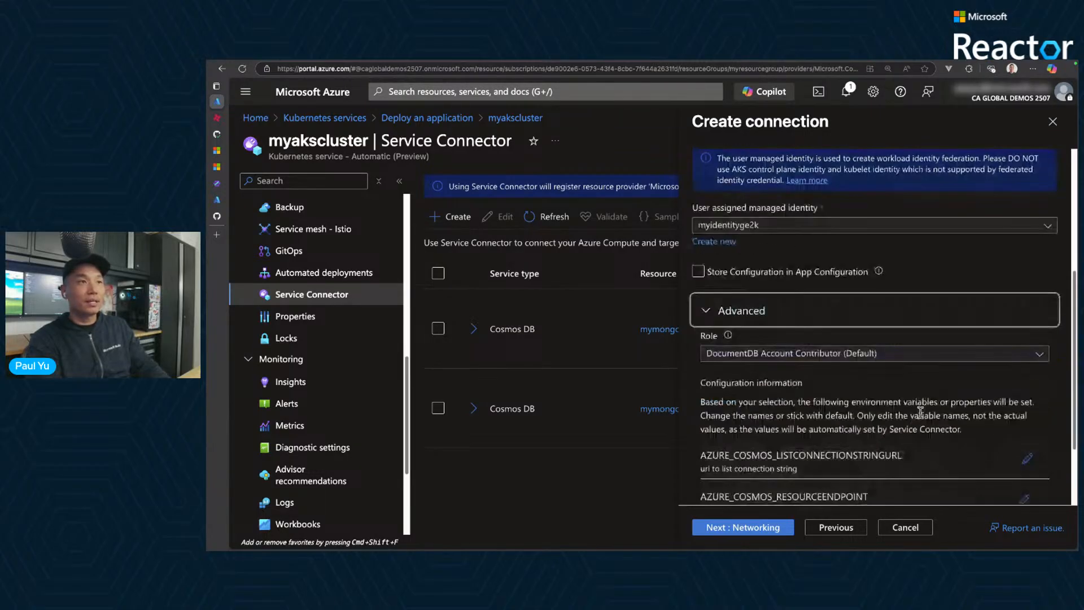
left_click_drag(699, 224, 932, 263)
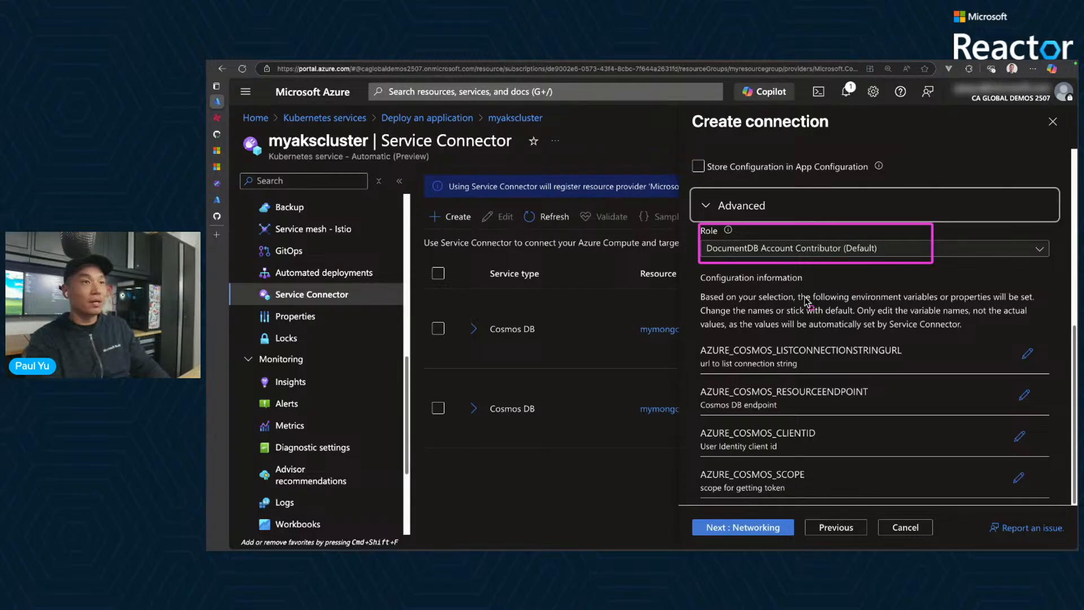
mouse_move(698, 337)
left_mouse_down()
mouse_move(754, 352)
mouse_move(987, 509)
left_mouse_up()
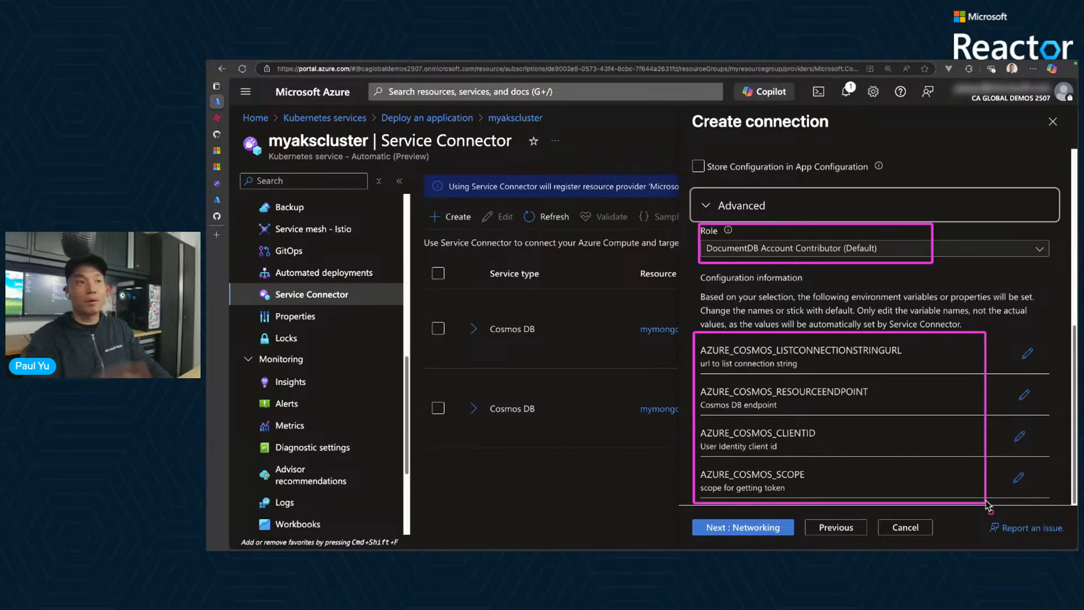
key("Escape")
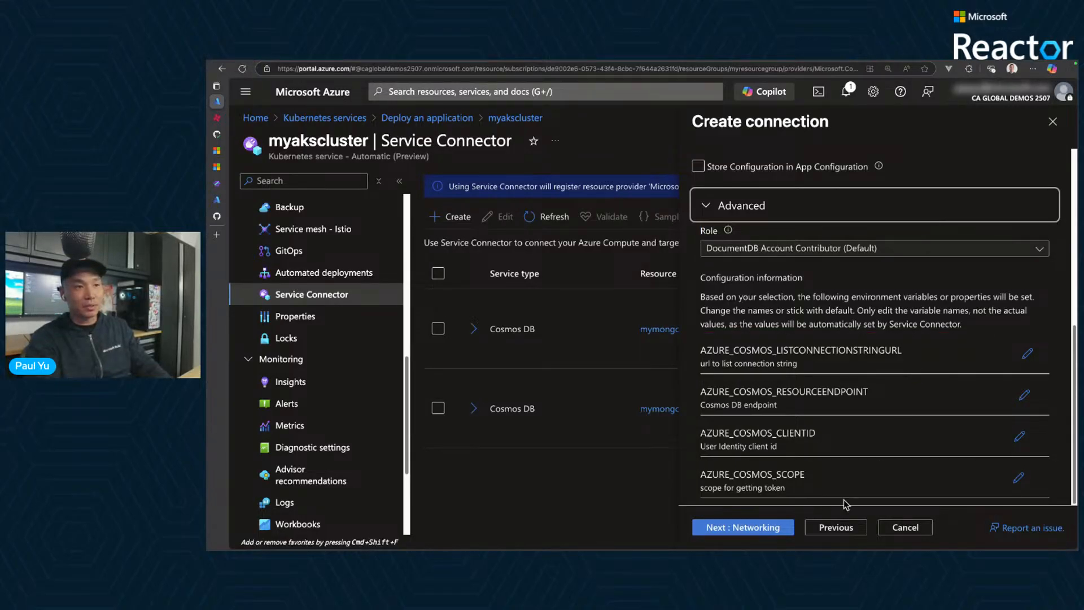
- Keep the firewall rules networking option, review the summary and create the Cosmos DB connection, checking the notifications for its progress
left_click(767, 528)
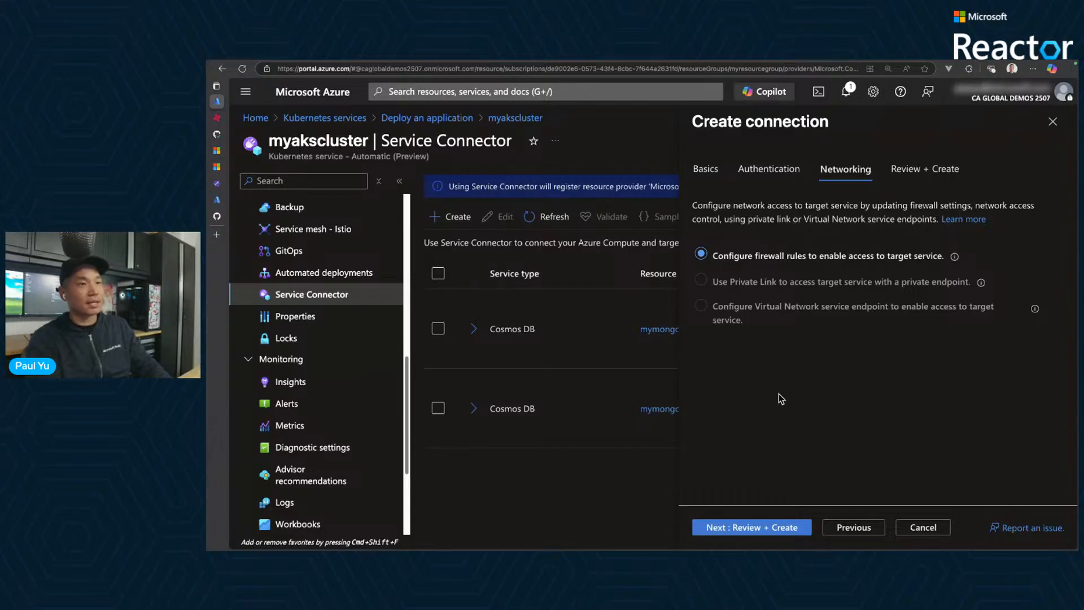
left_click(762, 527)
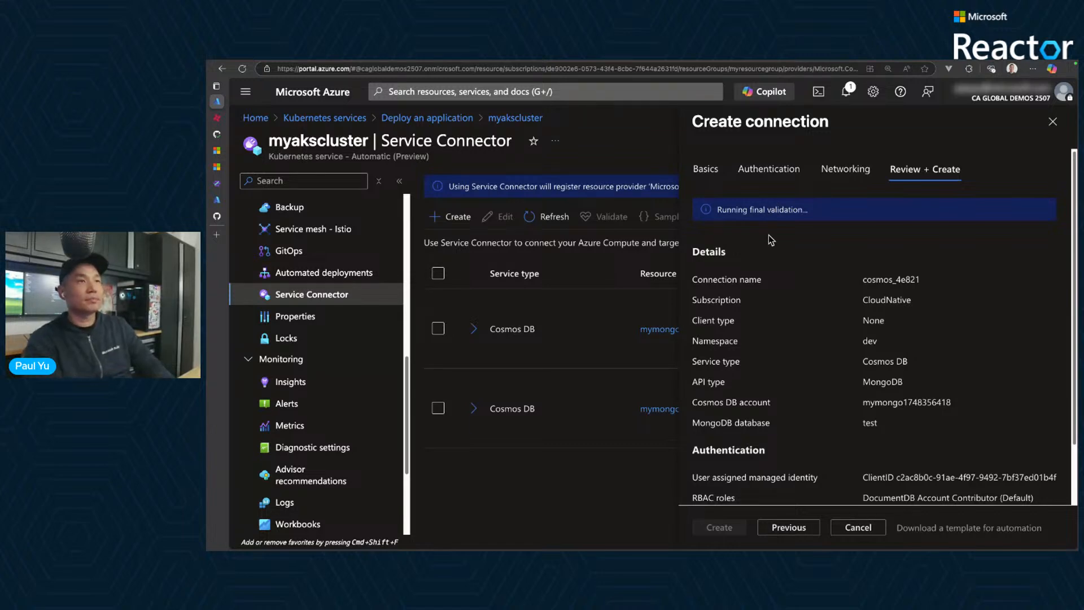
scroll(847, 260, "down", 2)
scroll(869, 273, "up", 2)
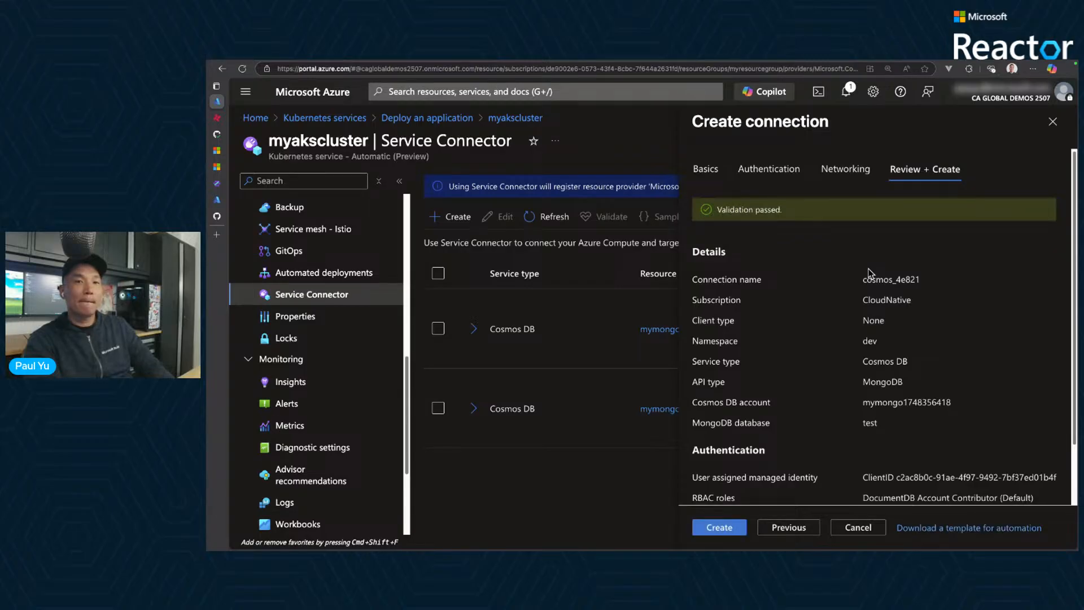
scroll(854, 330, "down", 2)
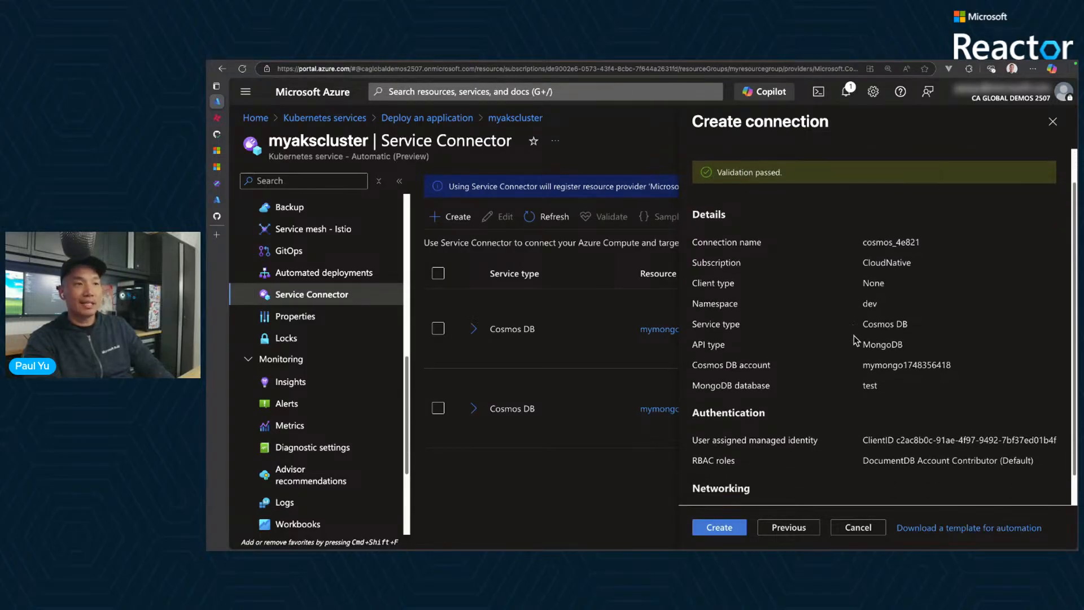
left_click(720, 529)
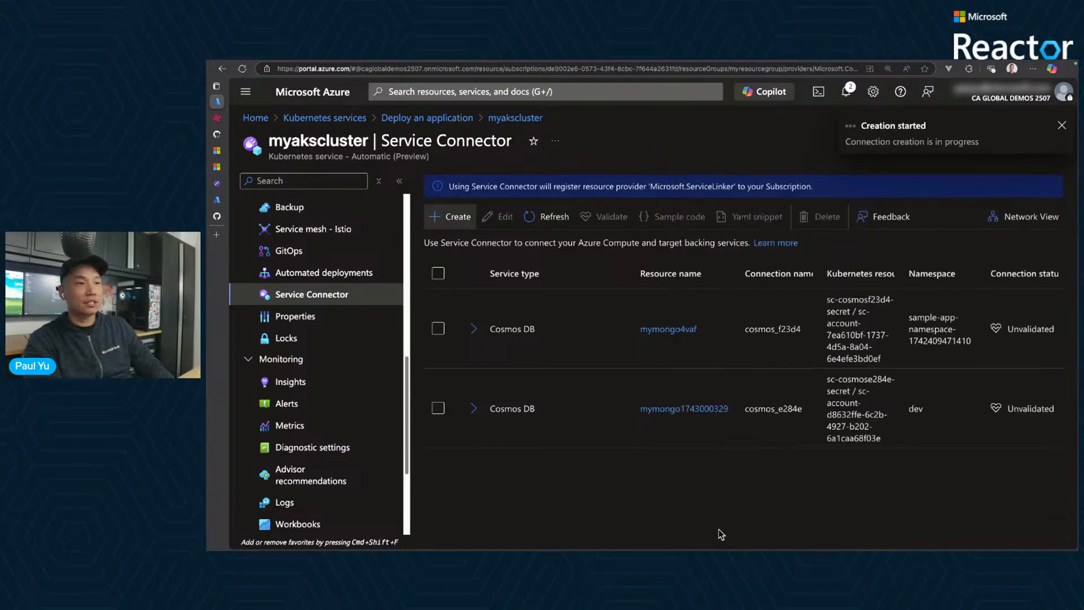
left_click(848, 92)
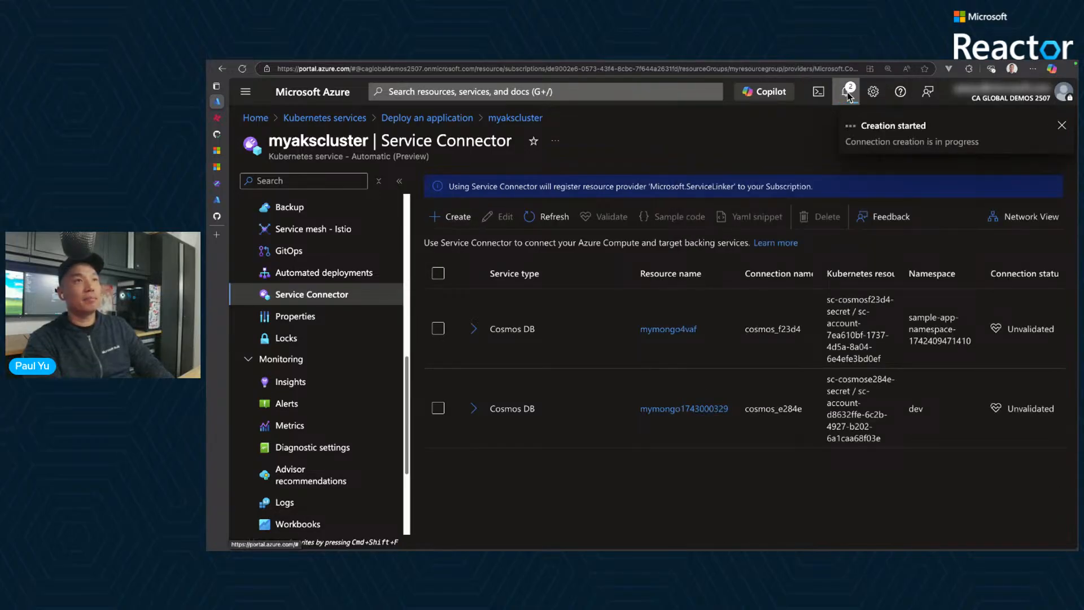
- Switch to the contoso-air repository on GitHub and open index.js in the src/web/repositories folder
left_click_drag(961, 195, 916, 196)
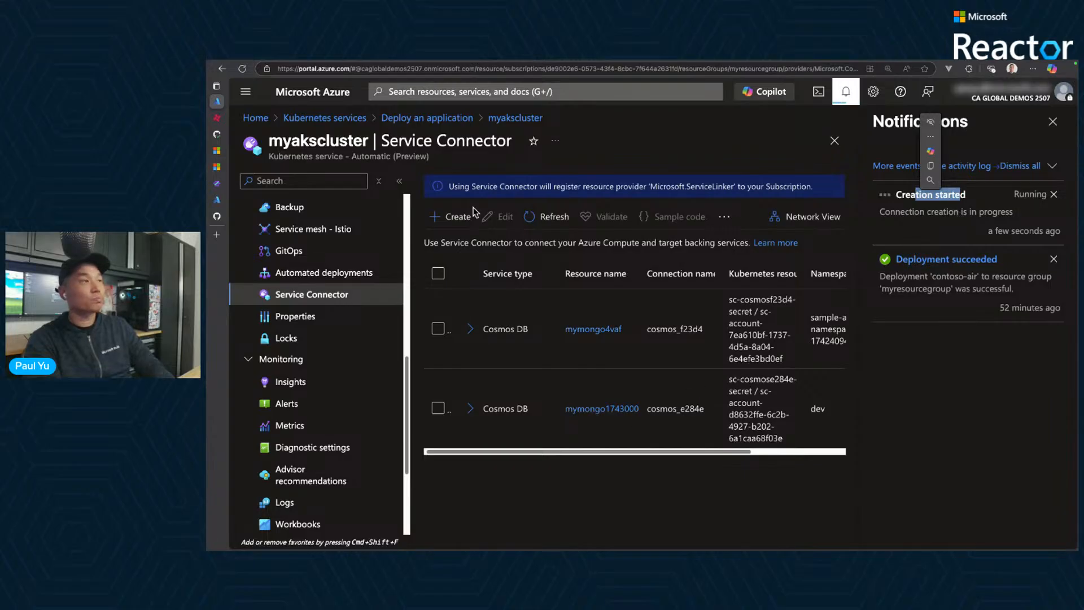
mouse_move(253, 200)
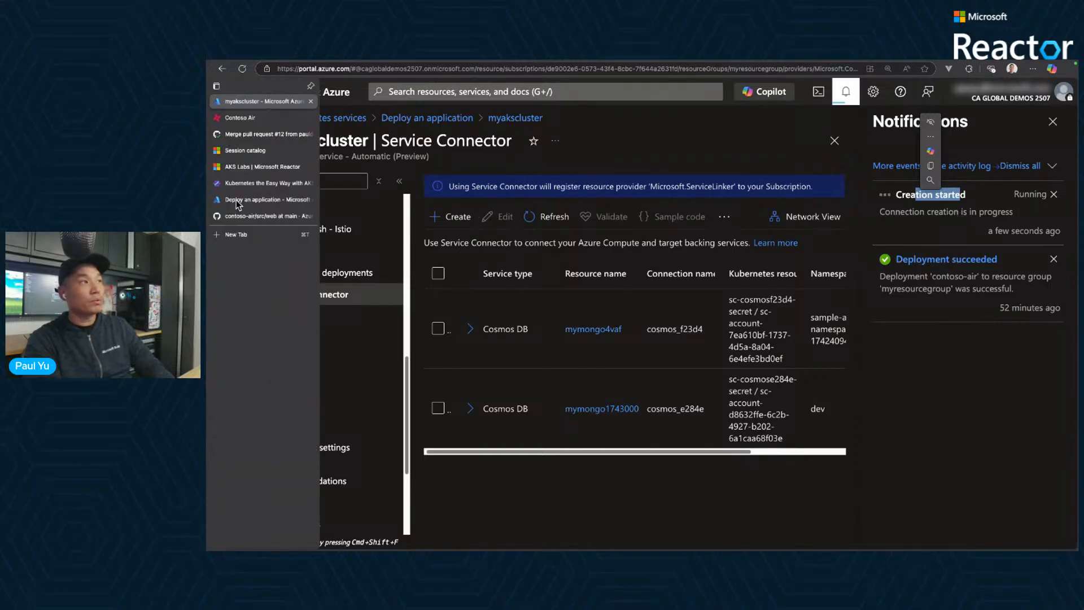
left_click(259, 218)
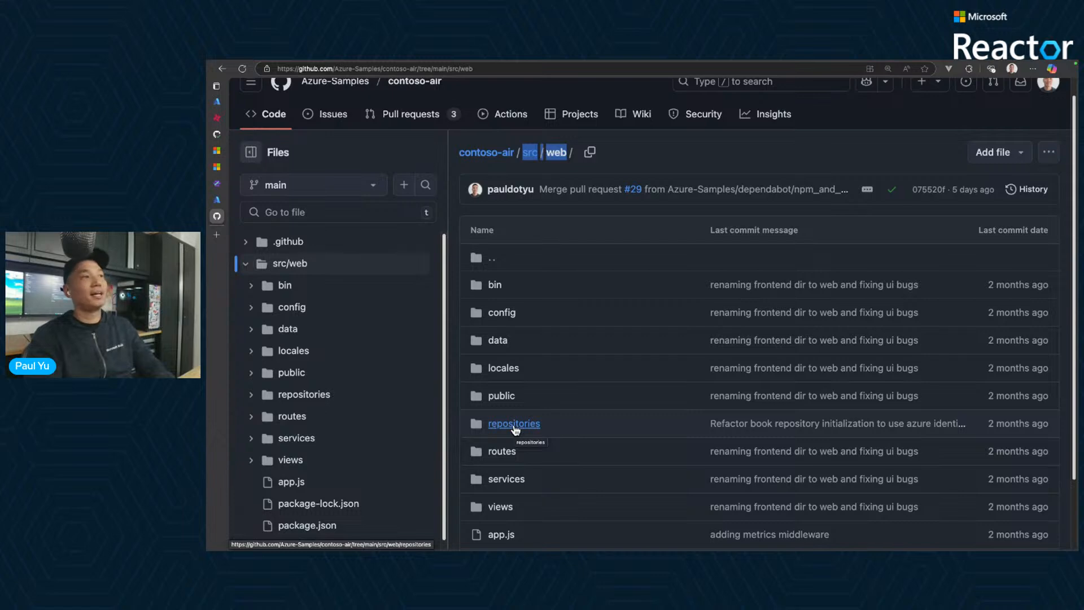
left_click(558, 157)
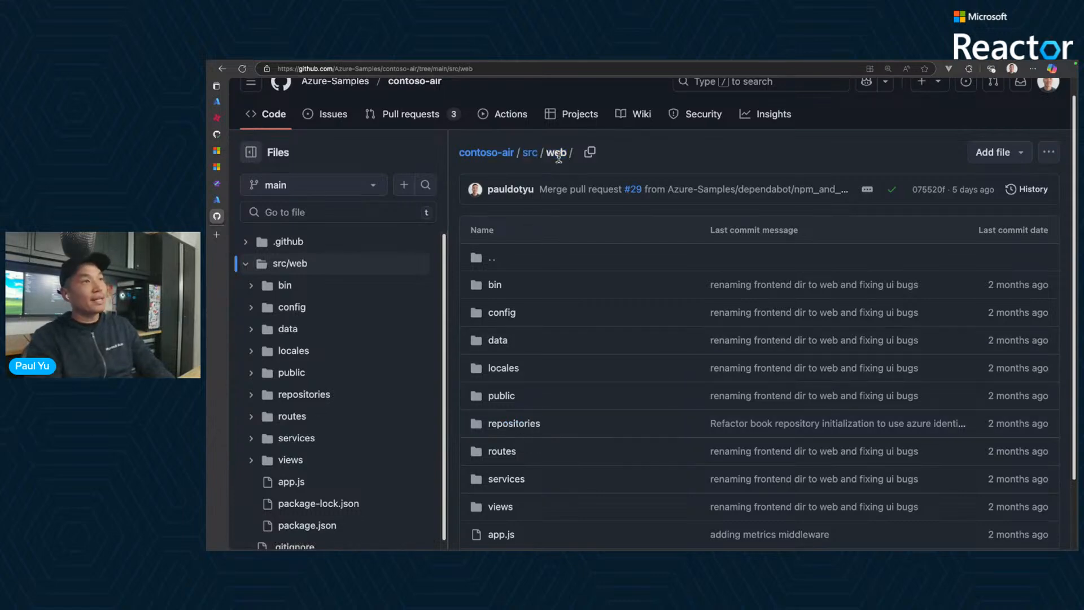
left_click(528, 424)
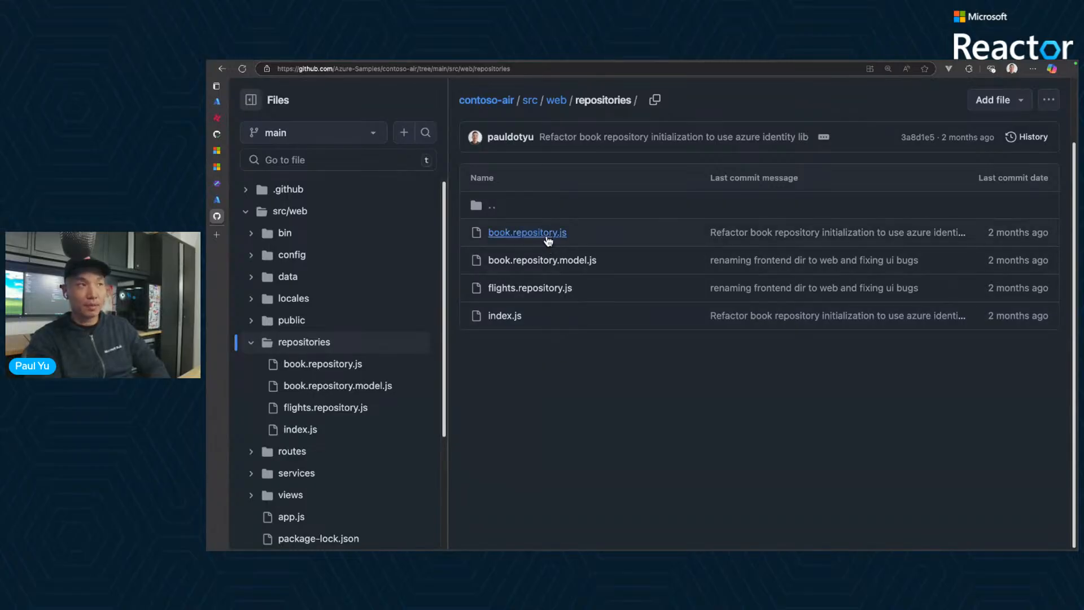
left_click(504, 315)
- Examine how BookRepository in index.js reads the AZURE_COSMOS environment variables and passes them to the new _BookRepository object
scroll(691, 384, "down", 3)
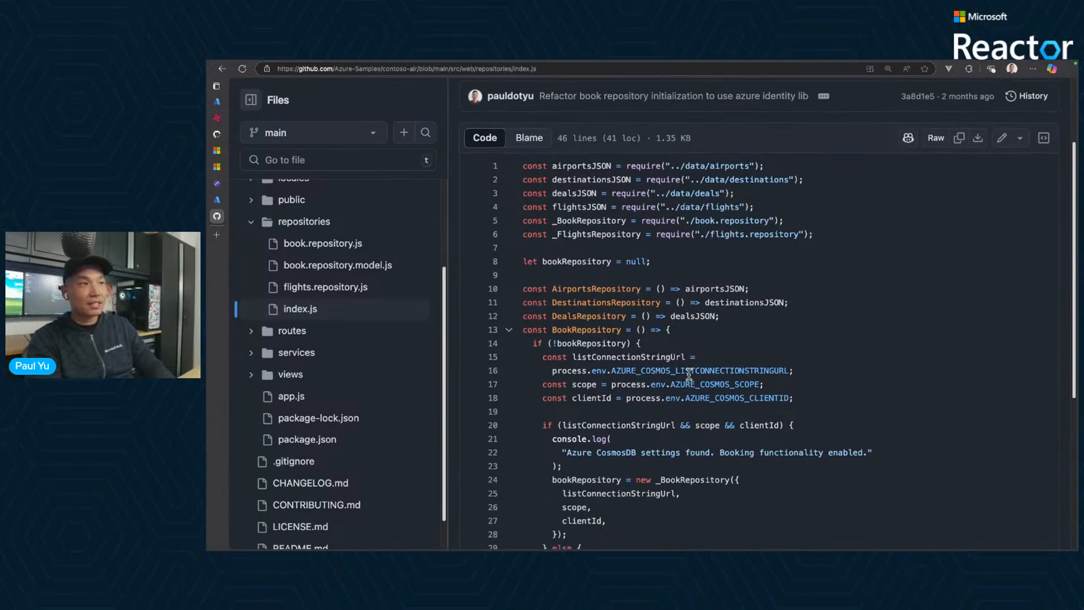
scroll(676, 362, "down", 4)
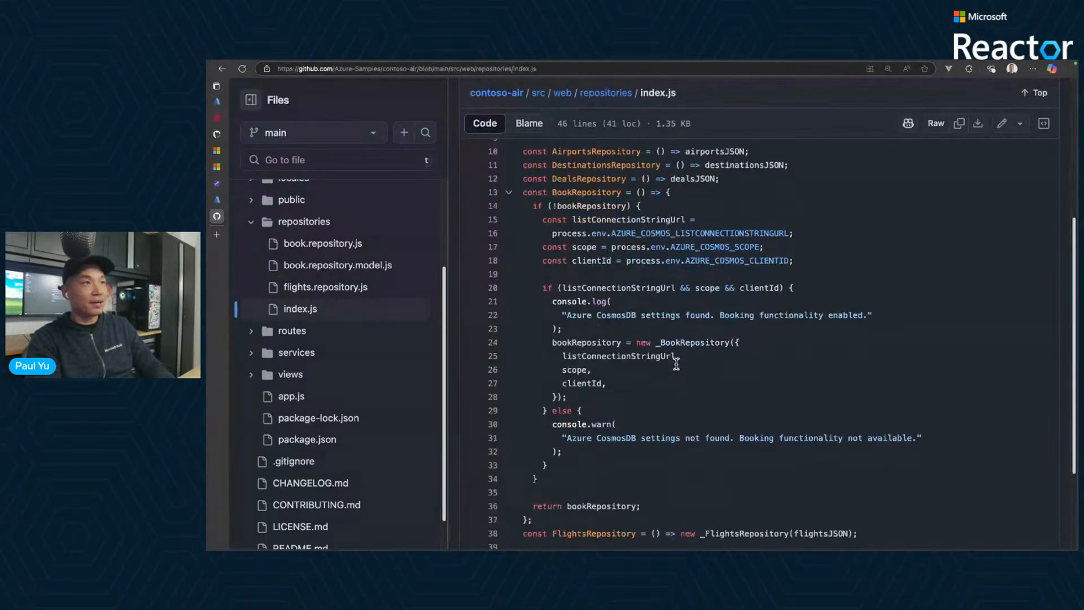
mouse_move(517, 188)
left_mouse_down()
mouse_move(849, 422)
mouse_move(911, 509)
mouse_move(939, 524)
left_mouse_up()
mouse_move(863, 221)
left_mouse_down()
mouse_move(768, 246)
mouse_move(797, 259)
left_mouse_up()
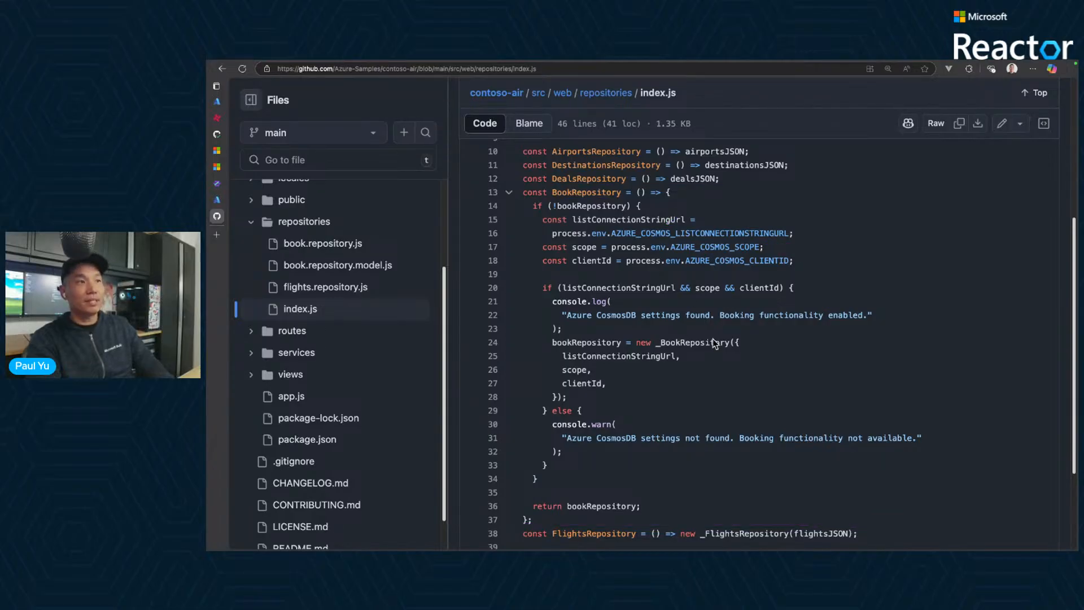
left_click_drag(545, 335, 764, 400)
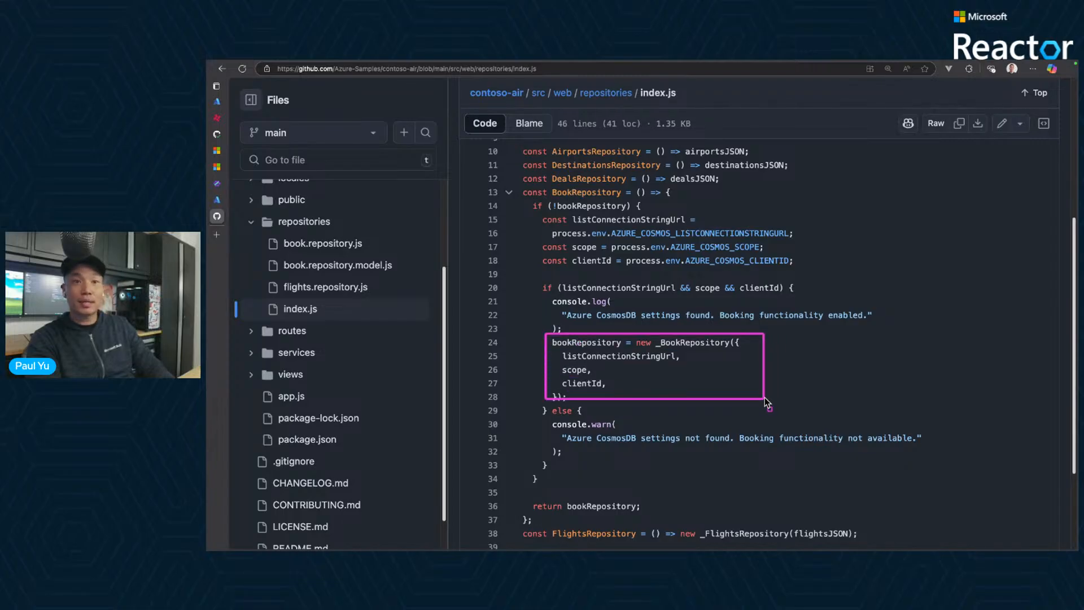
left_click(335, 245)
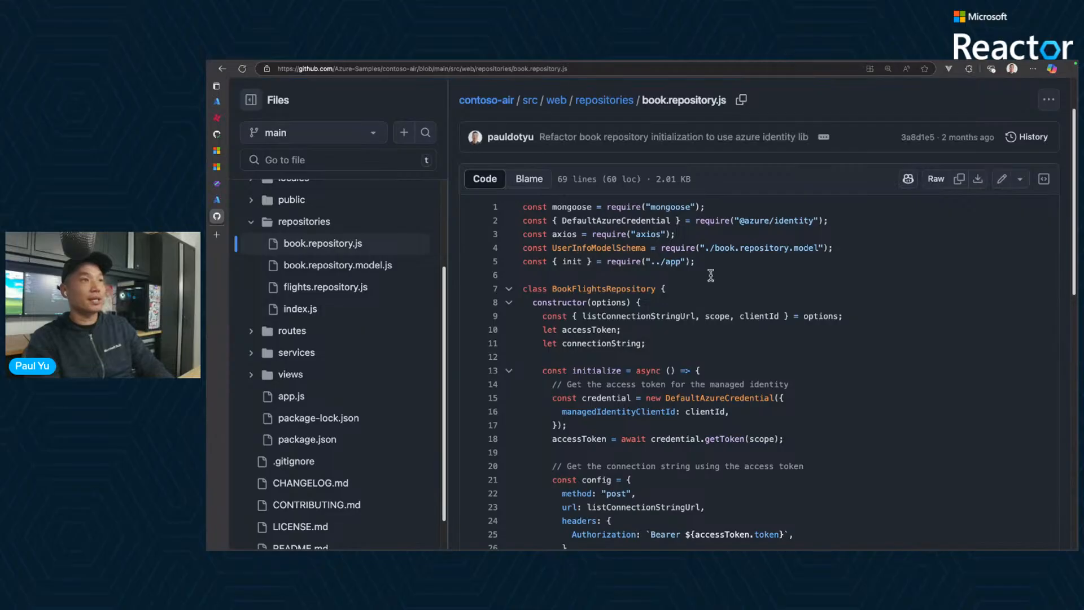
scroll(759, 291, "down", 3)
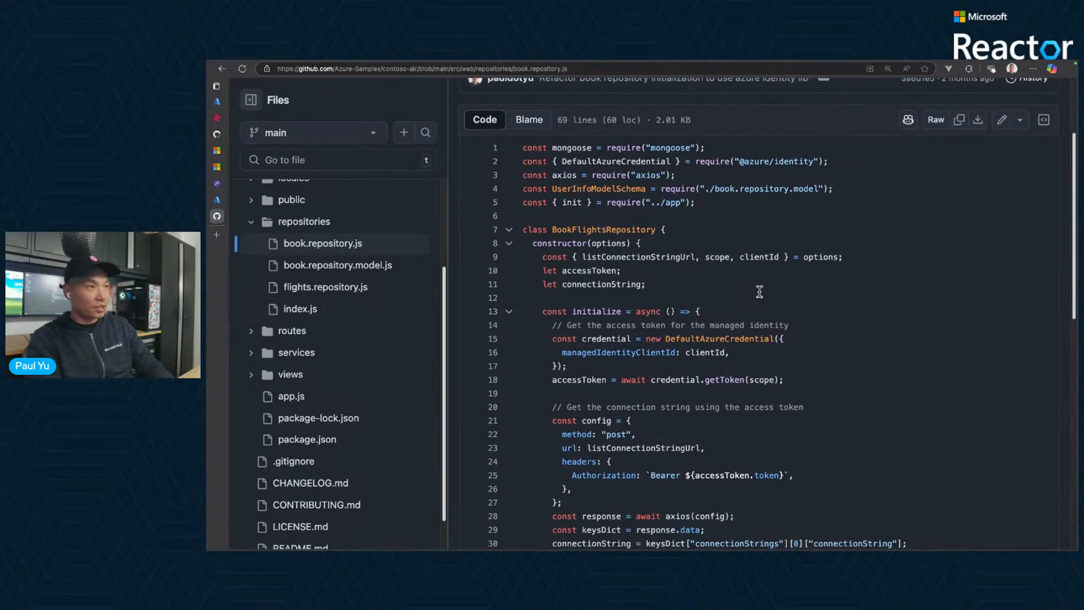
scroll(759, 291, "up", 5)
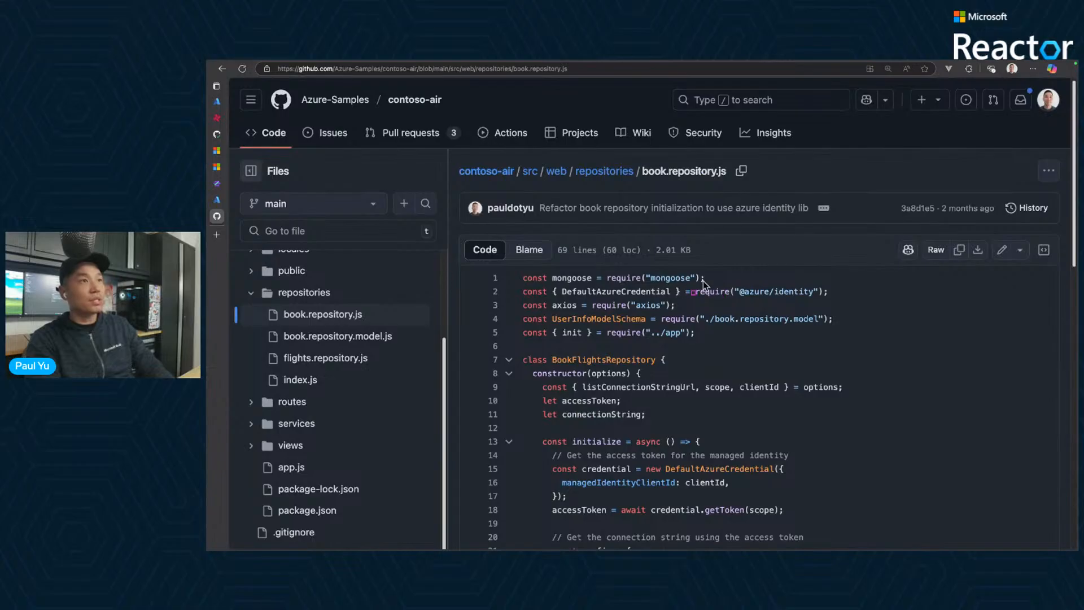
left_click_drag(691, 281, 840, 305)
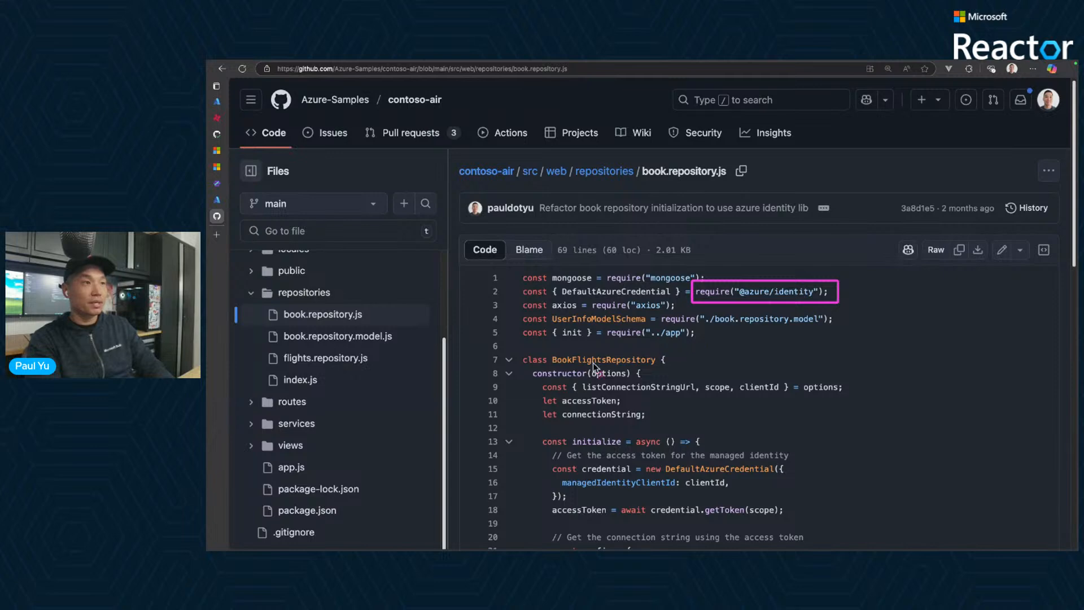
left_click_drag(524, 366, 852, 425)
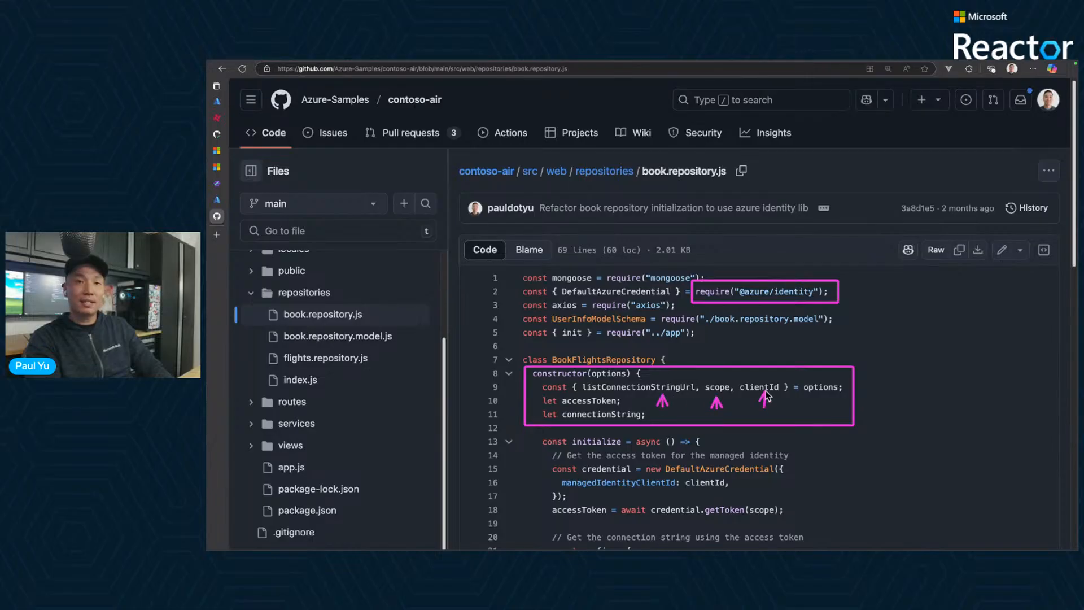
- Examine how the initialize function uses DefaultAzureCredential to get the managed identity's access token
scroll(809, 401, "down", 2)
scroll(809, 402, "down", 5)
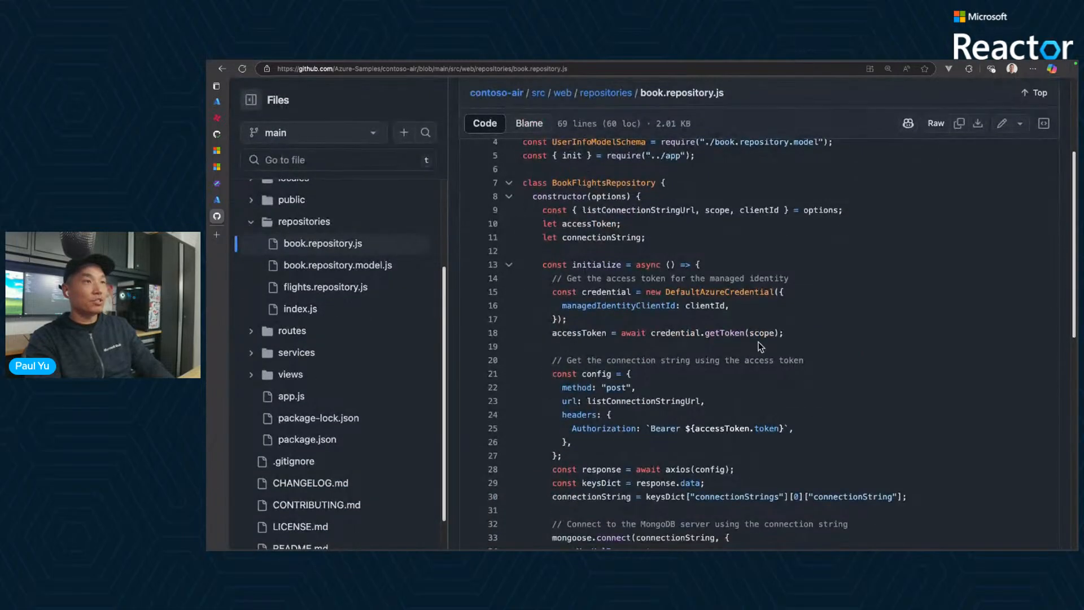
mouse_move(542, 276)
left_mouse_down()
mouse_move(687, 295)
mouse_move(663, 287)
left_mouse_up()
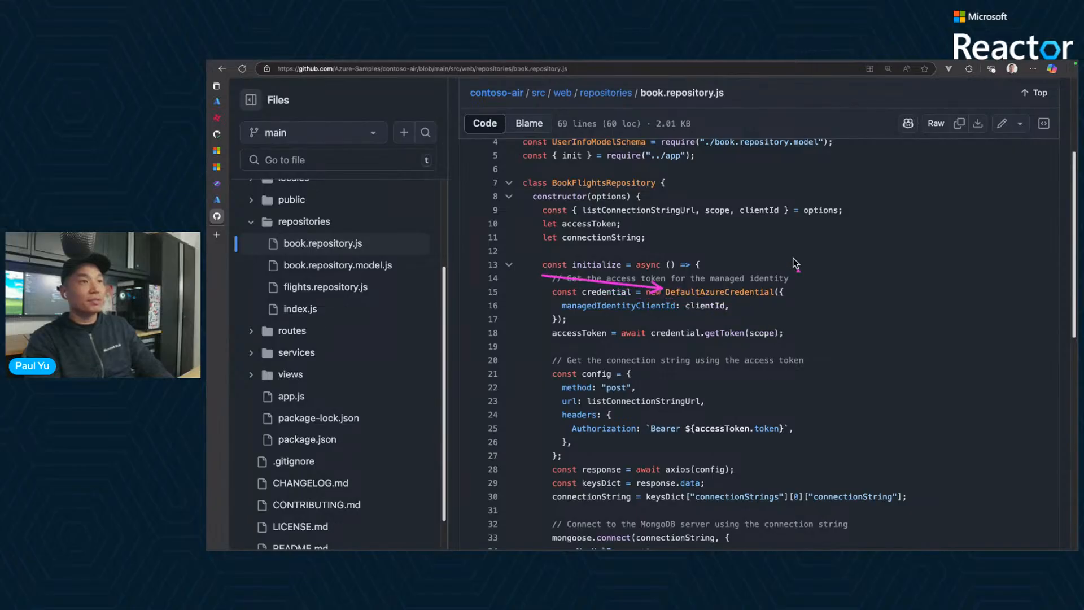
left_click_drag(736, 253, 729, 281)
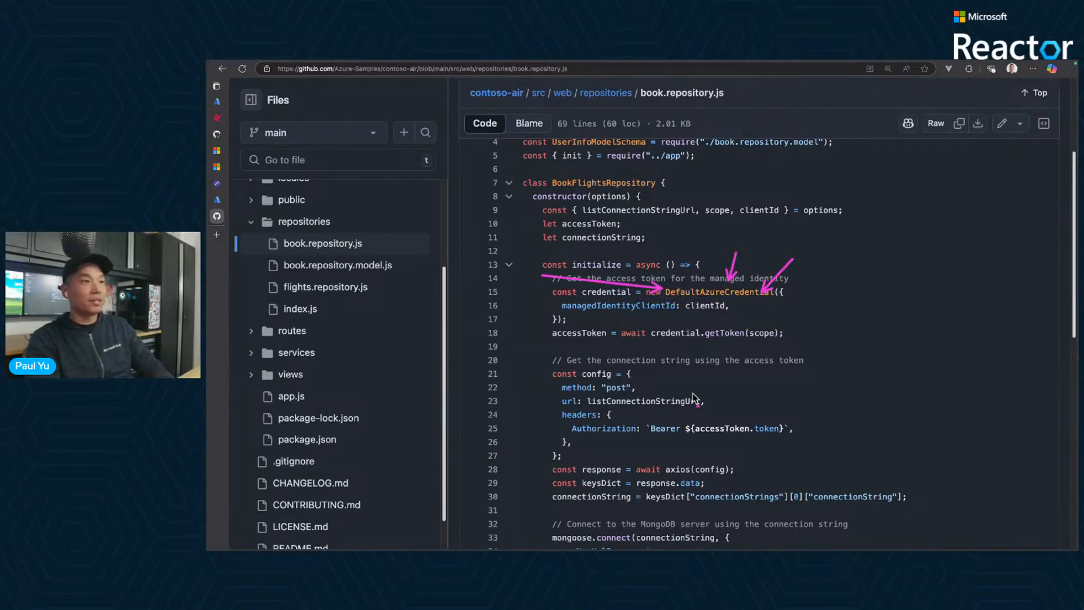
- Examine how the code requests the connection string through listConnectionStringUrl and passes it to mongoose.connect
scroll(704, 397, "down", 3)
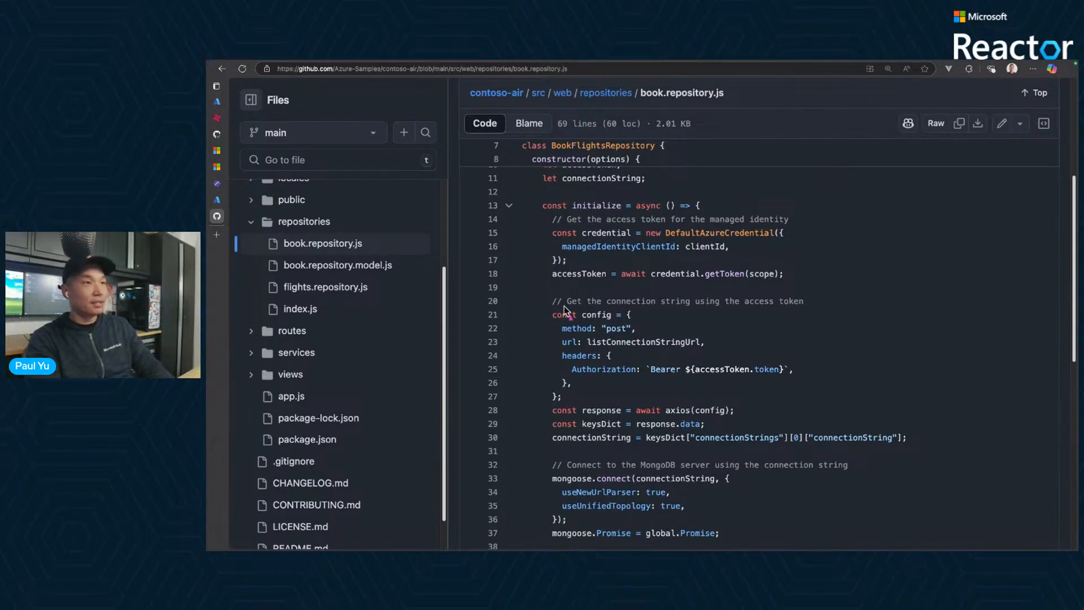
mouse_move(541, 288)
left_mouse_down()
mouse_move(678, 338)
mouse_move(584, 338)
left_mouse_up()
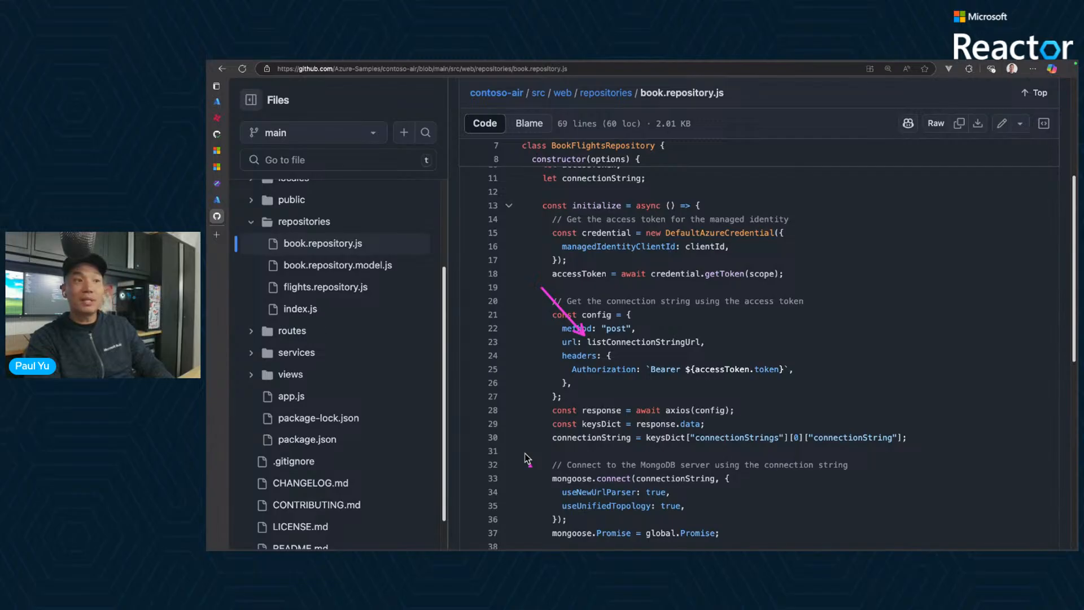
mouse_move(511, 436)
left_mouse_down()
mouse_move(548, 436)
mouse_move(551, 476)
left_mouse_up()
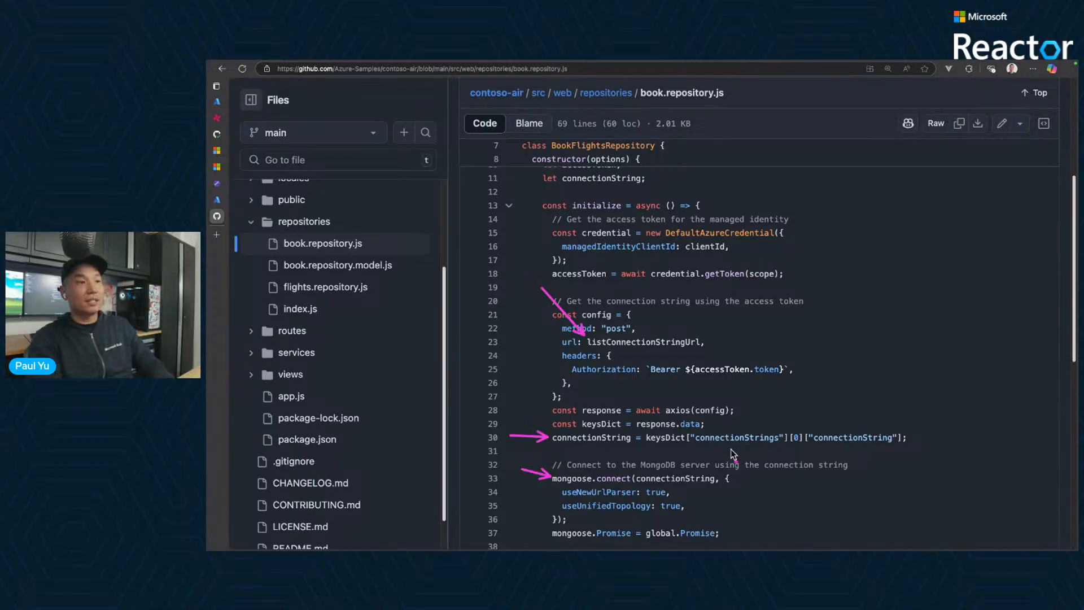
mouse_move(696, 451)
left_mouse_down()
mouse_move(688, 474)
mouse_move(646, 473)
left_mouse_up()
left_click_drag(706, 451, 705, 476)
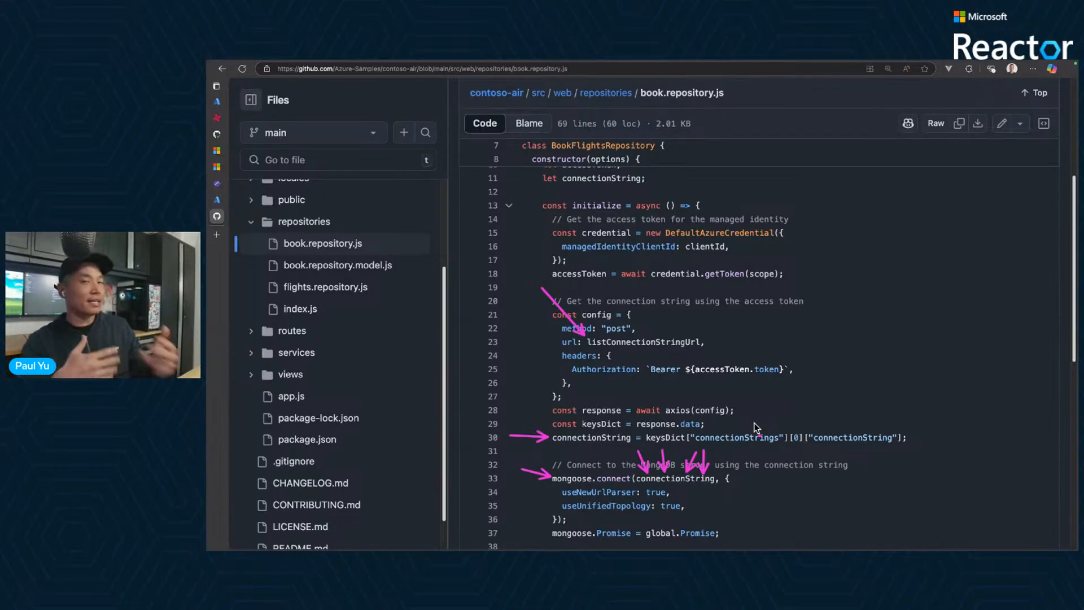
key("Escape")
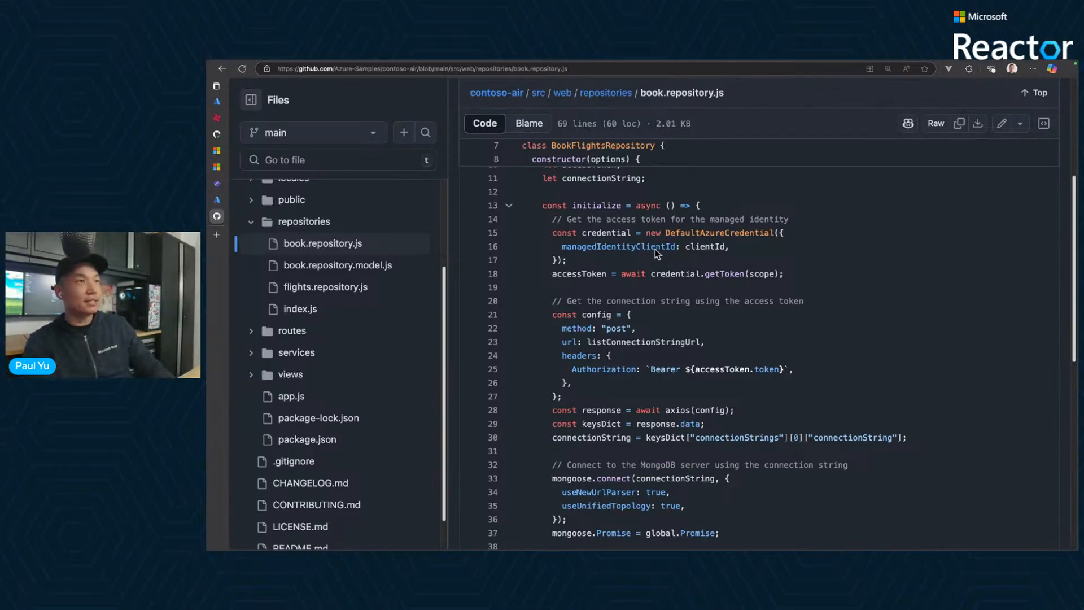
- Reopen index.js and review the three AZURE_COSMOS variables for the connection string URL, scope and client ID
left_click(312, 310)
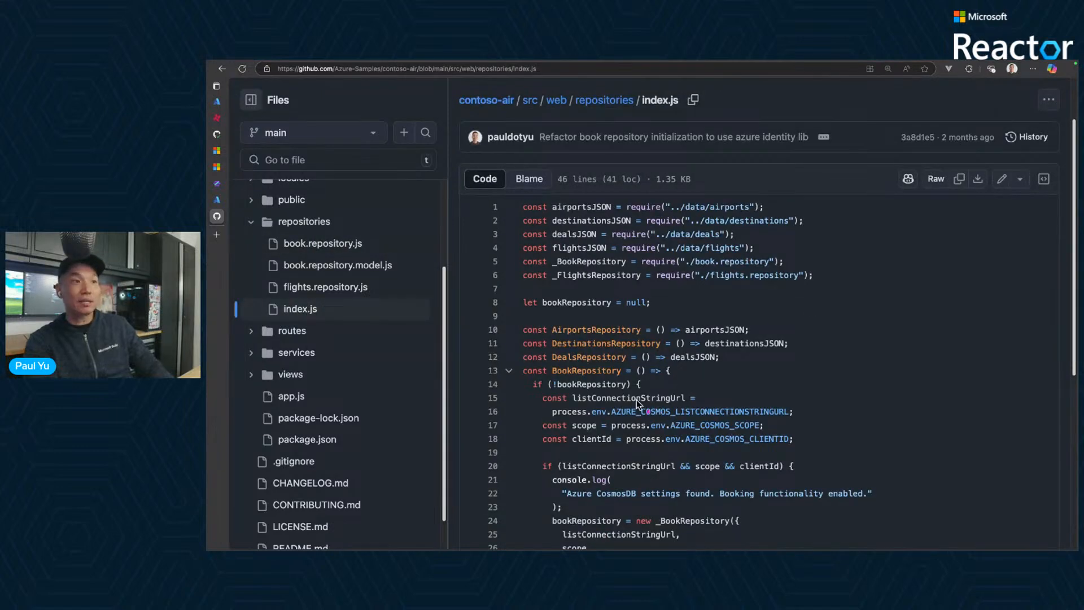
left_click_drag(534, 387, 813, 456)
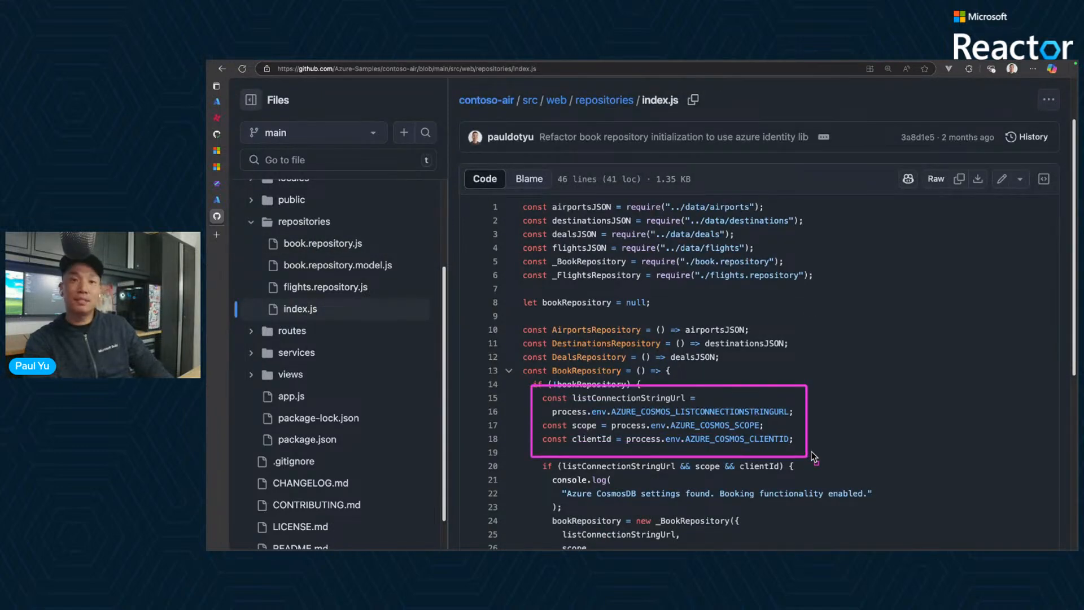
key("Escape")
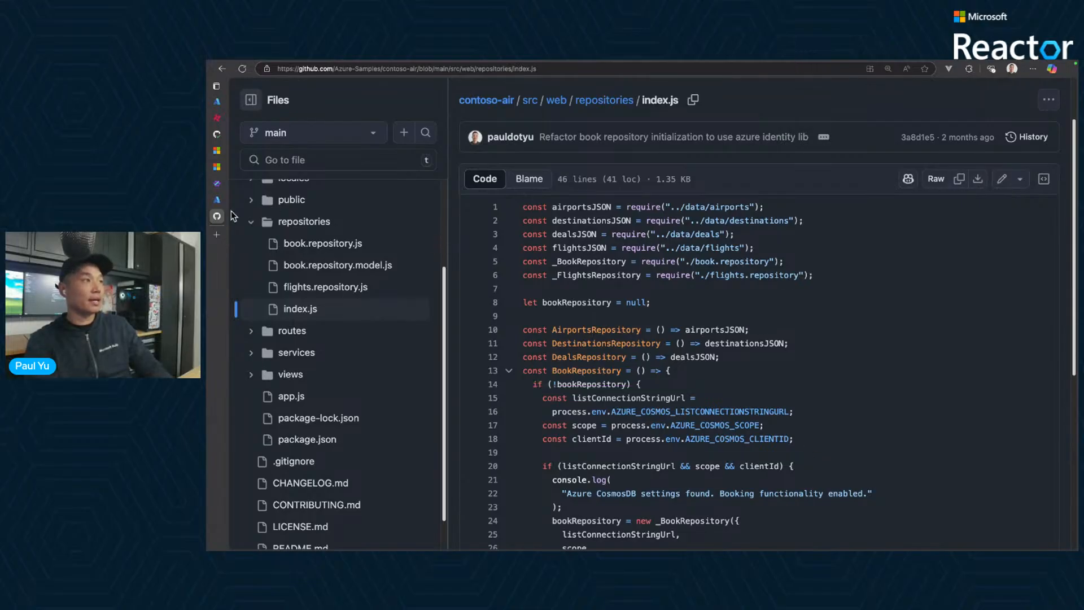
- Return to the myakscluster Service Connector page in the Azure portal, check the connection's creation progress and close the notifications
mouse_move(218, 195)
left_click(233, 102)
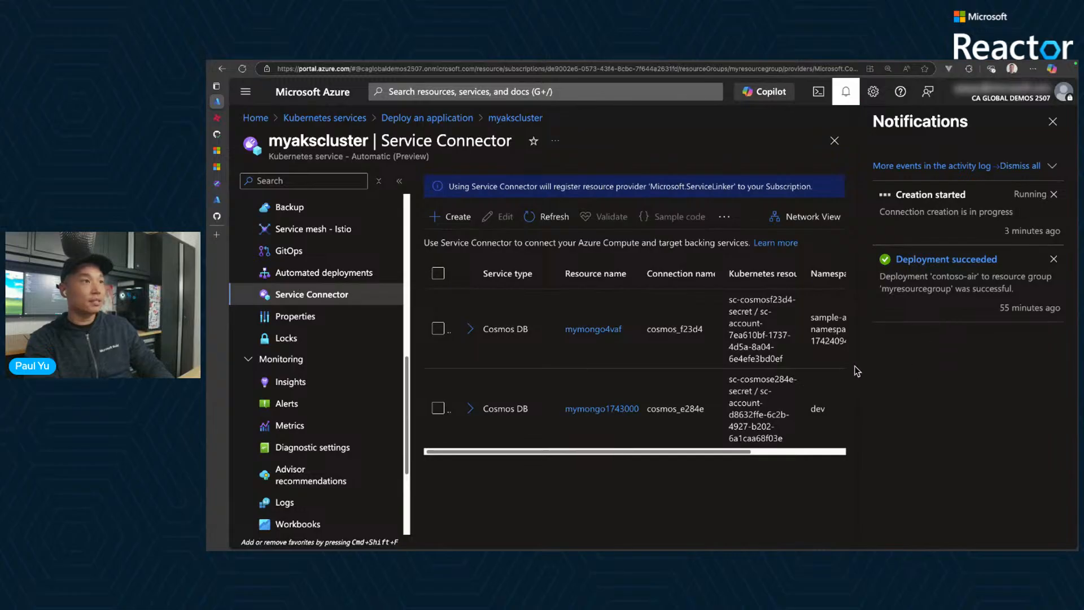
left_click(1053, 121)
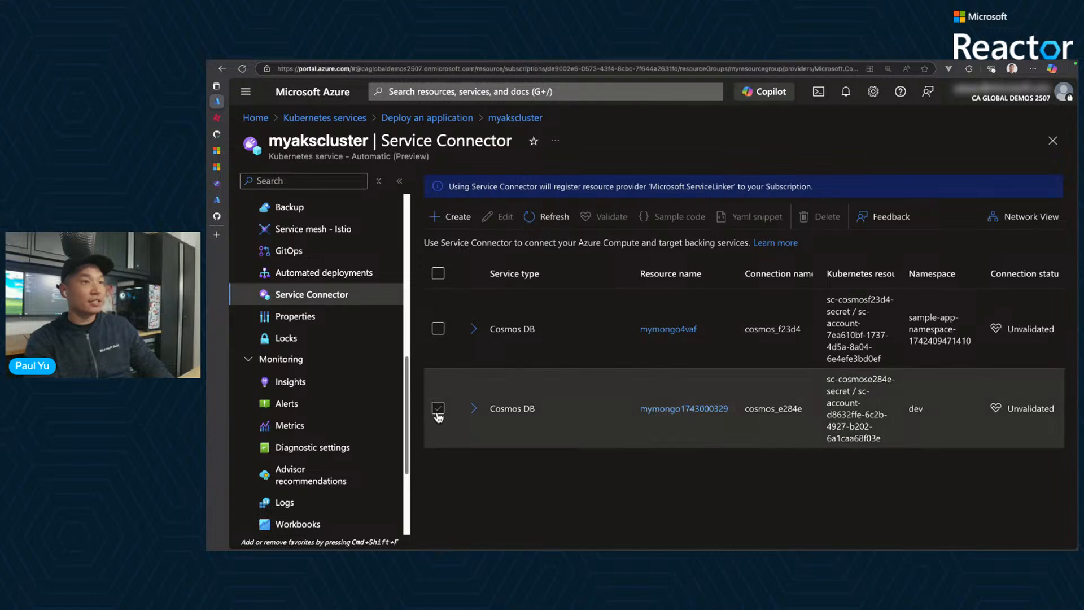
- Select the Cosmos DB connection in the dev namespace and open its YAML snippet
left_click(437, 410)
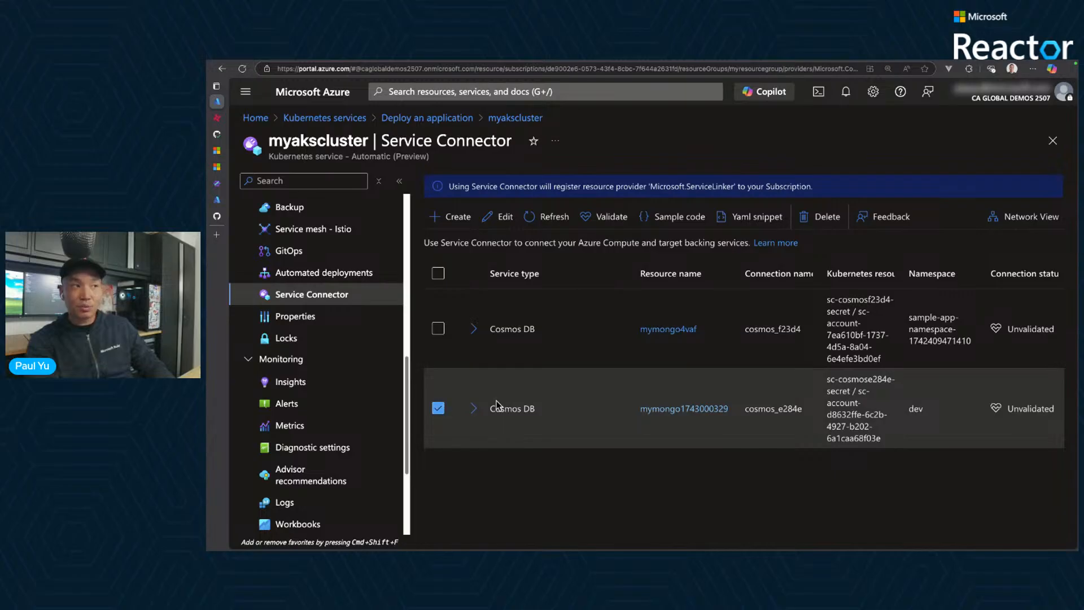
left_click_drag(497, 406, 572, 407)
left_click(558, 496)
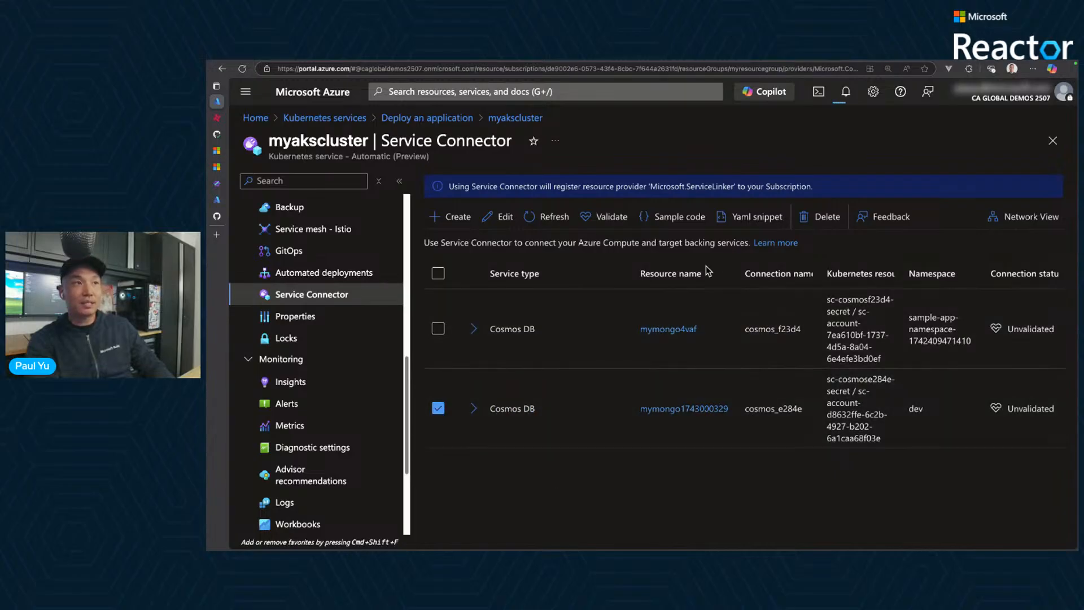
left_click_drag(712, 203, 791, 230)
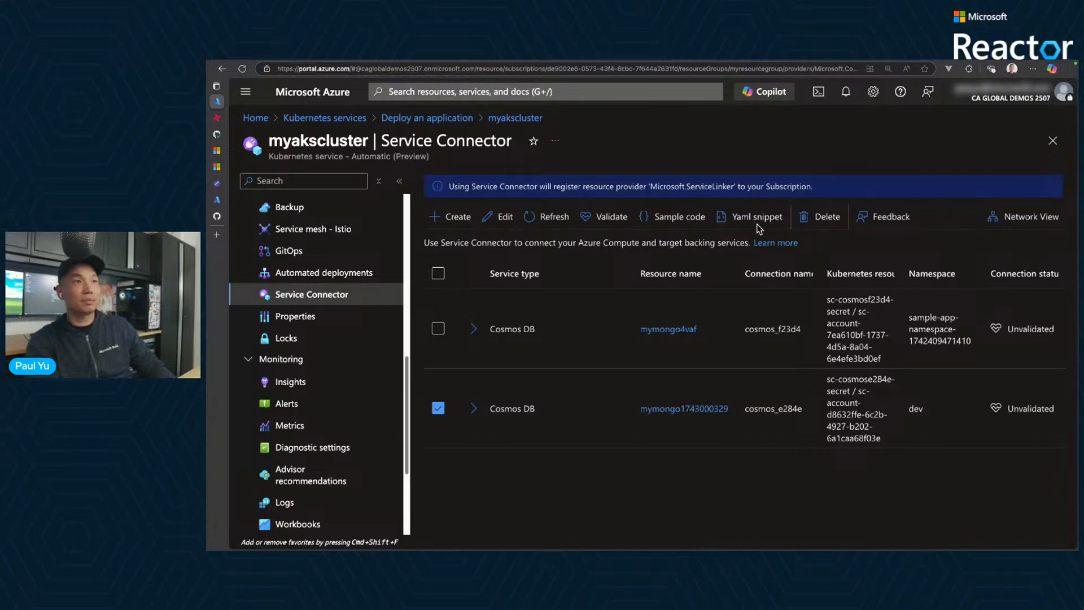
left_click(760, 221)
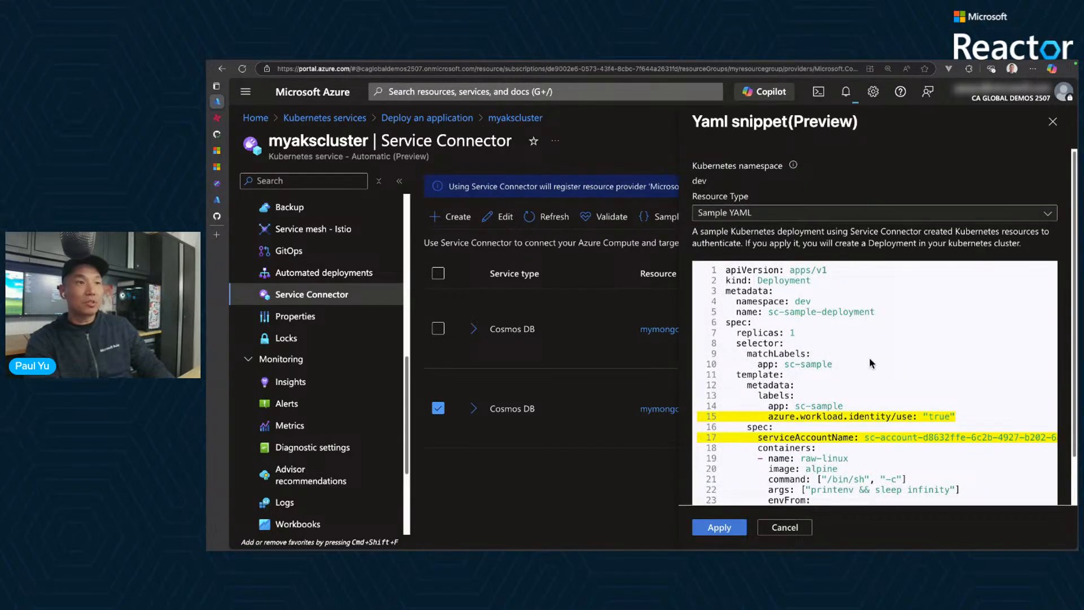
- Examine the sample YAML's highlighted workload identity label, service account name and secretRef entries
left_click(974, 407)
left_click_drag(965, 457, 961, 446)
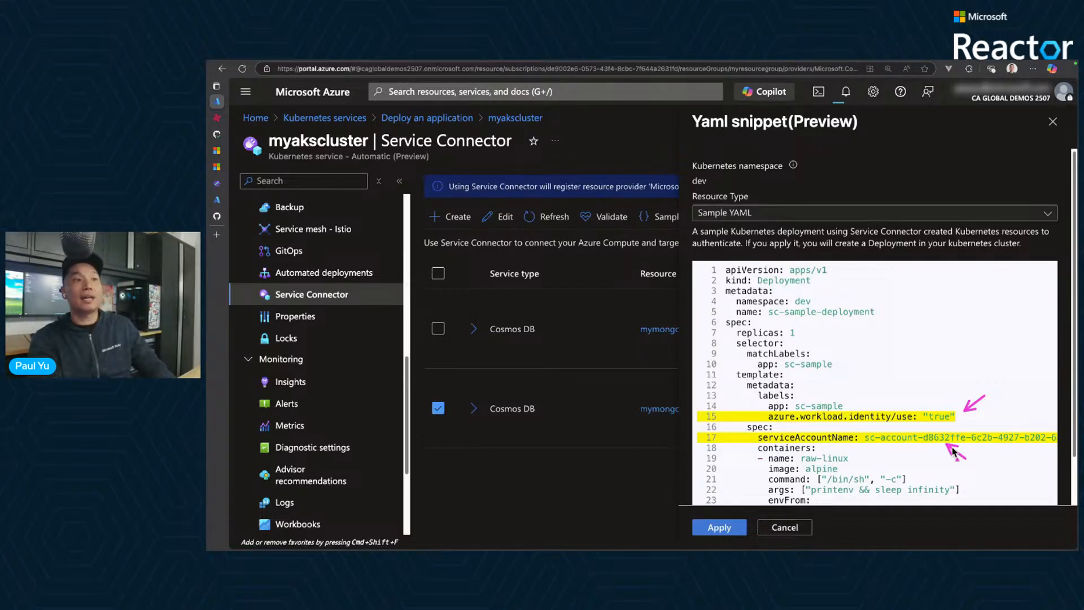
scroll(956, 455, "down", 2)
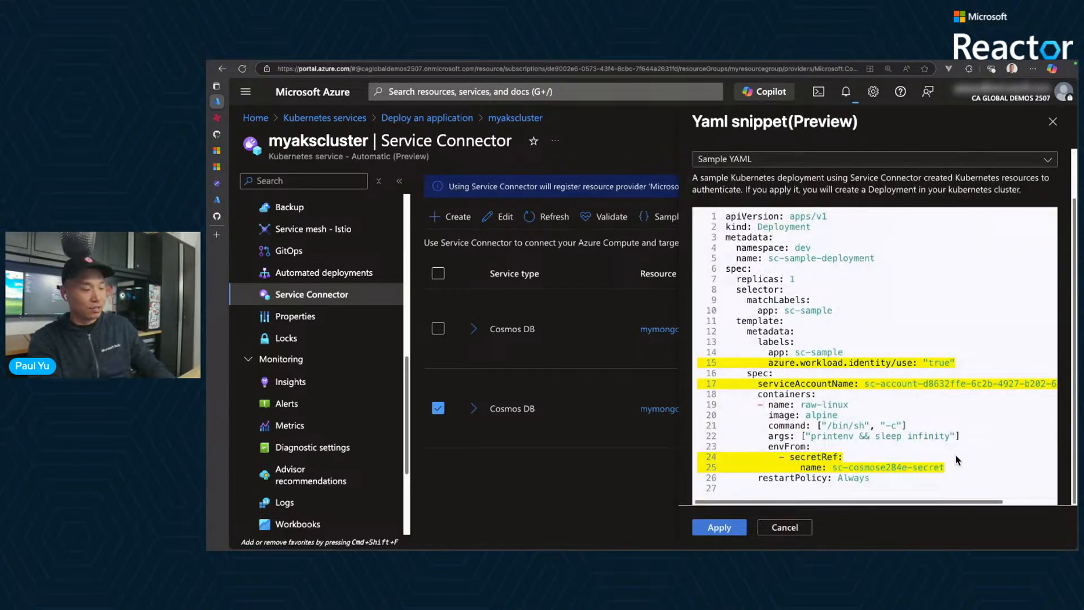
left_click_drag(960, 451, 946, 470)
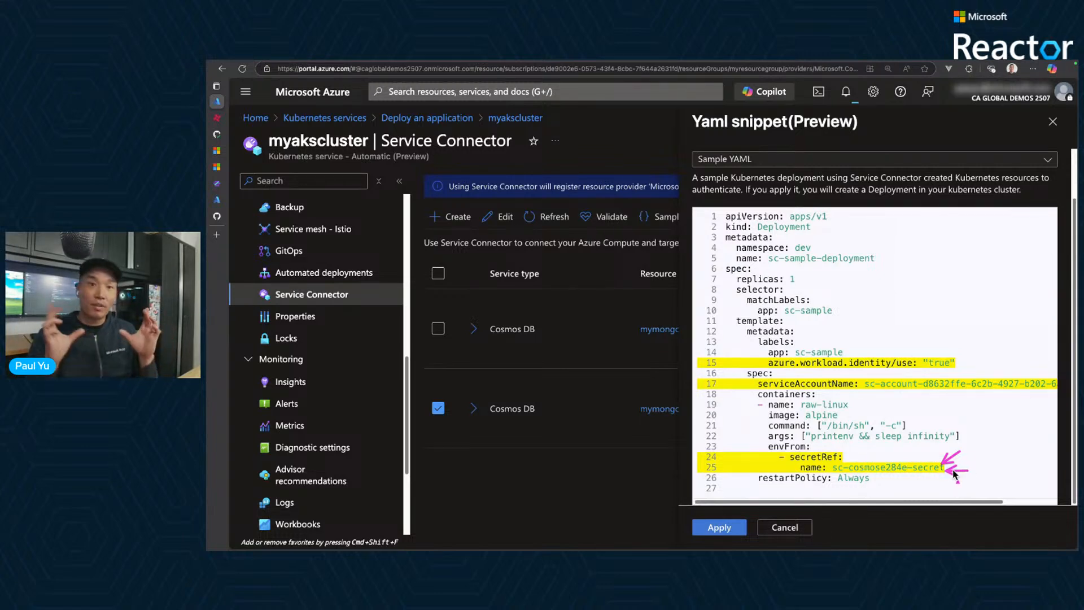
key("Escape")
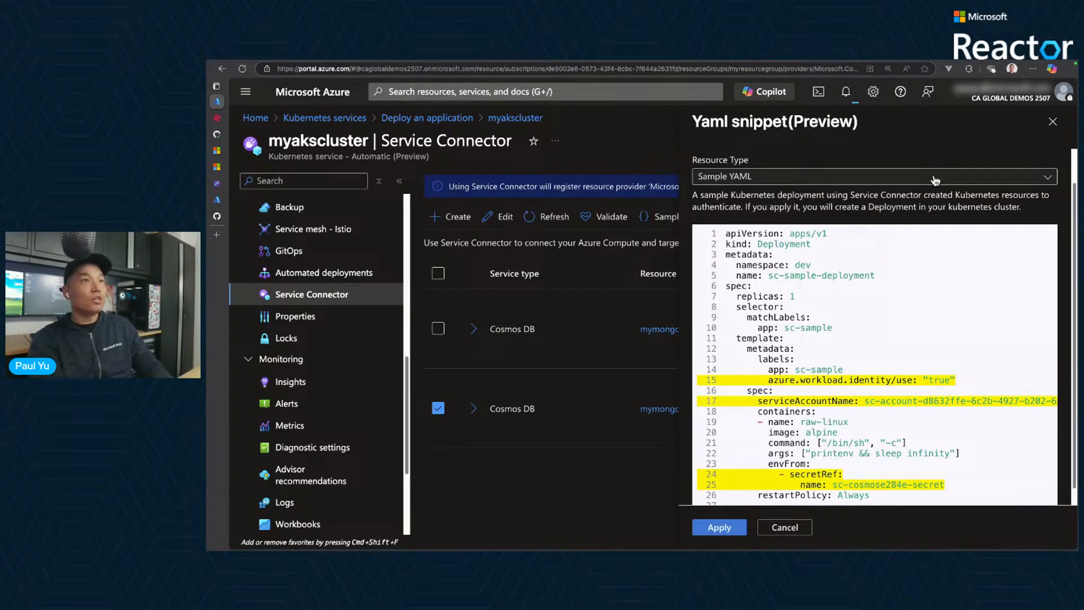
- Switch the YAML snippet's resource type to Kubernetes Workload and choose the contoso-air deployment
left_click(936, 180)
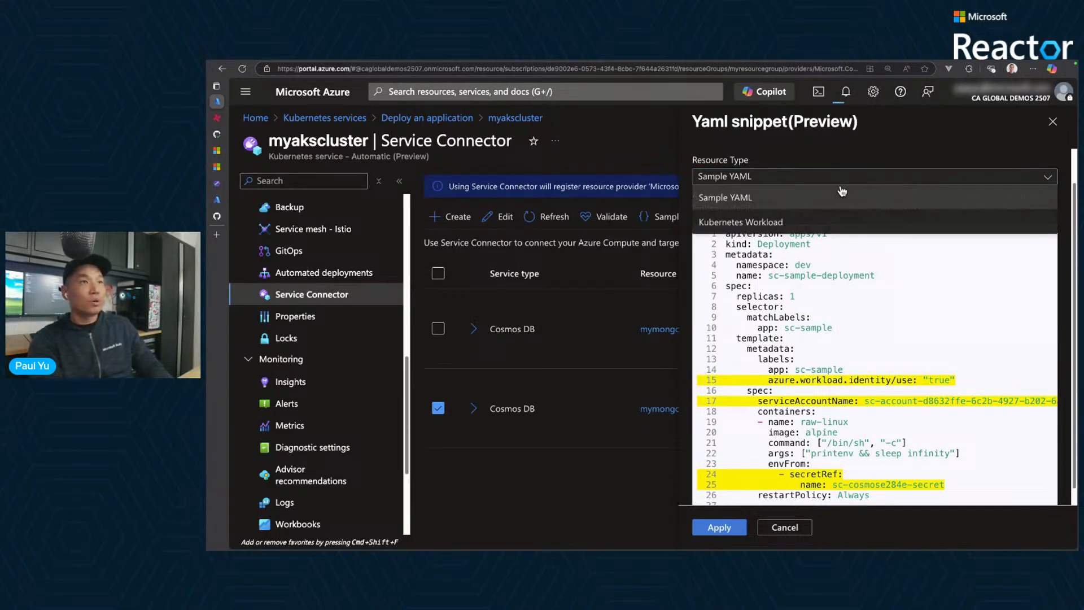
left_click(770, 224)
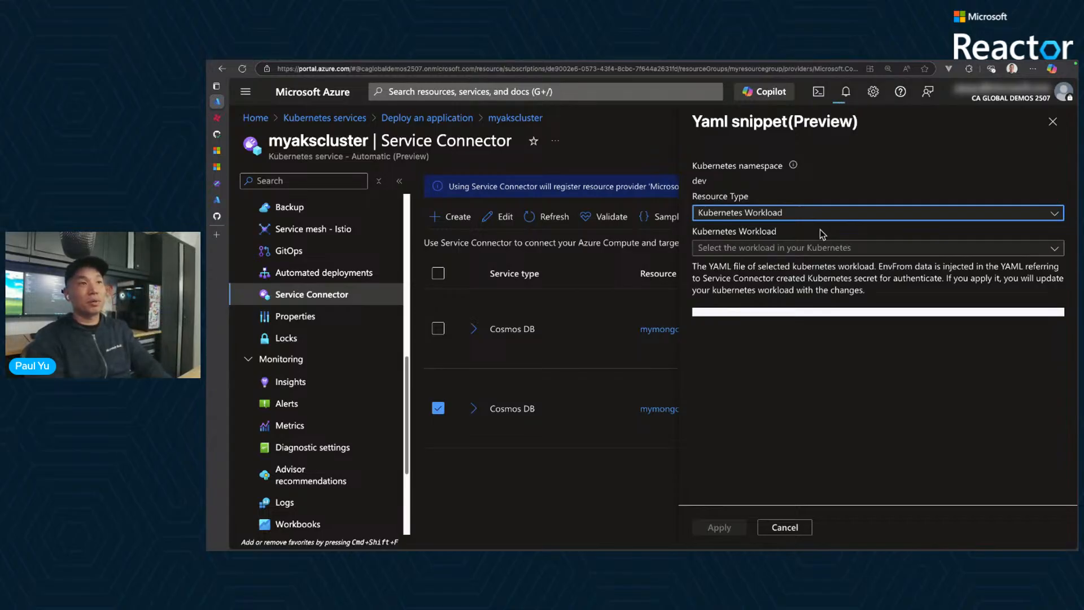
left_click(809, 248)
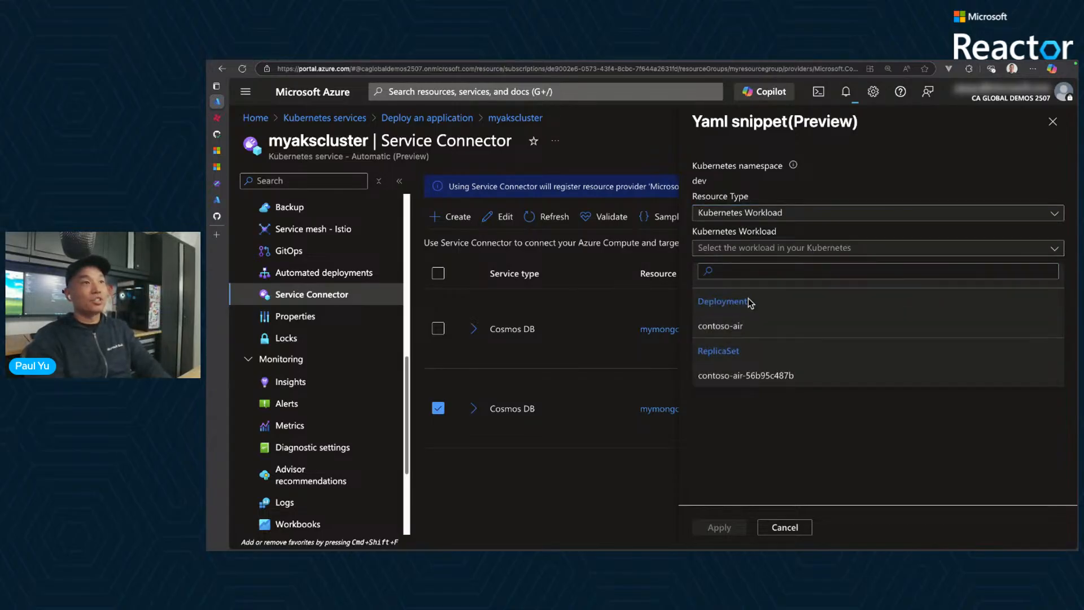
left_click(753, 213)
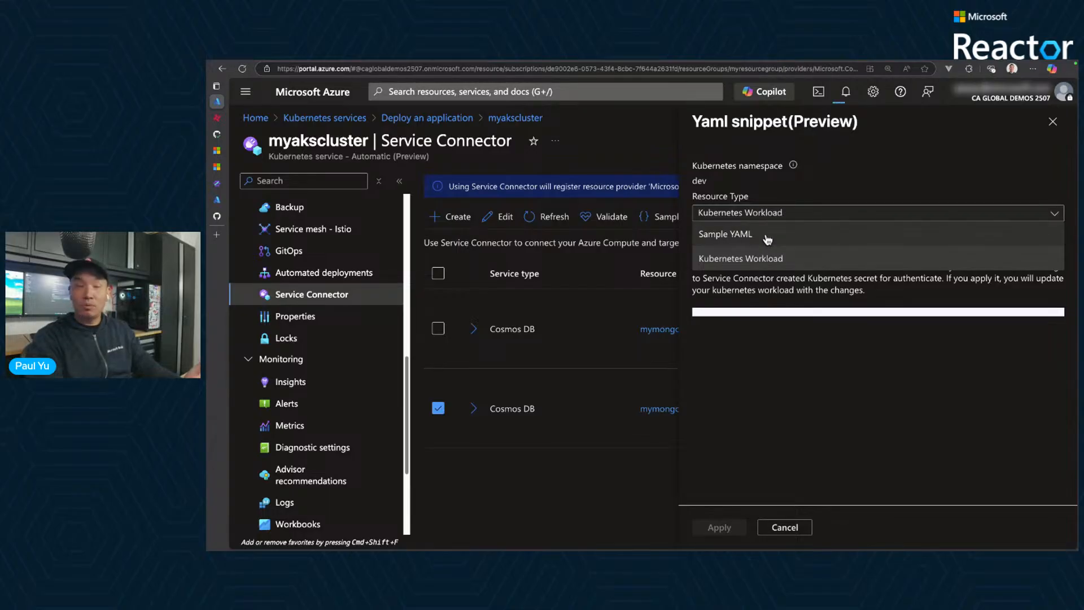
left_click(767, 258)
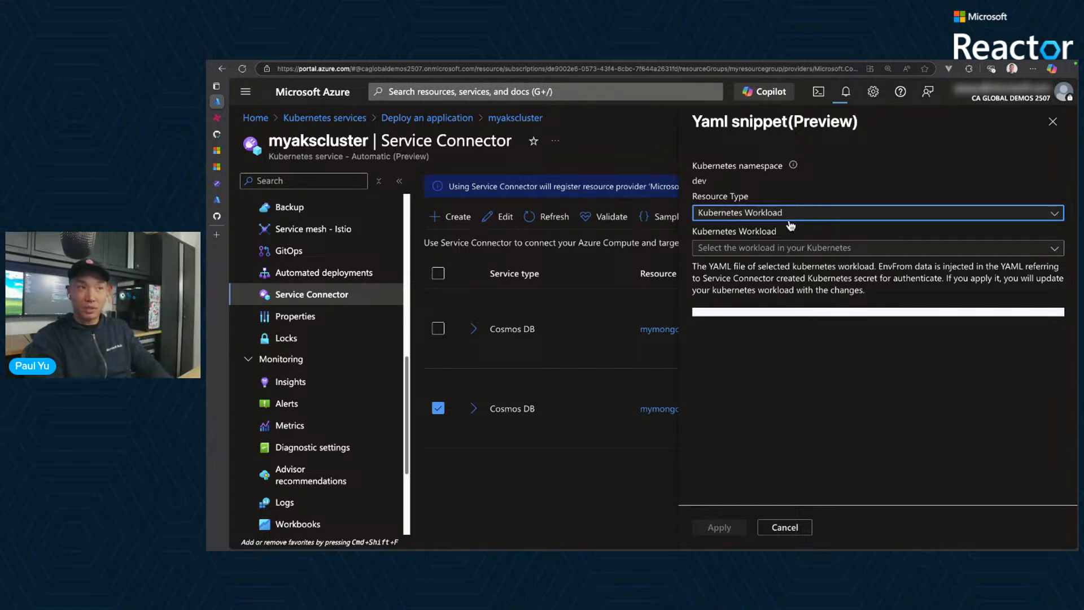
left_click(791, 247)
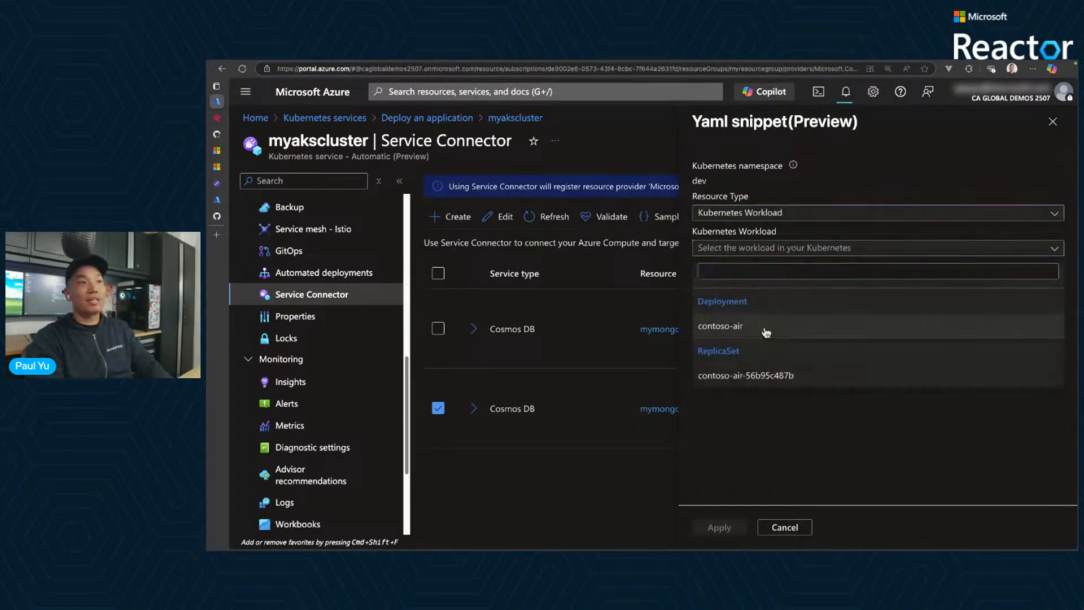
key("ctrl+a")
left_click_drag(779, 321, 750, 325)
left_click(748, 327)
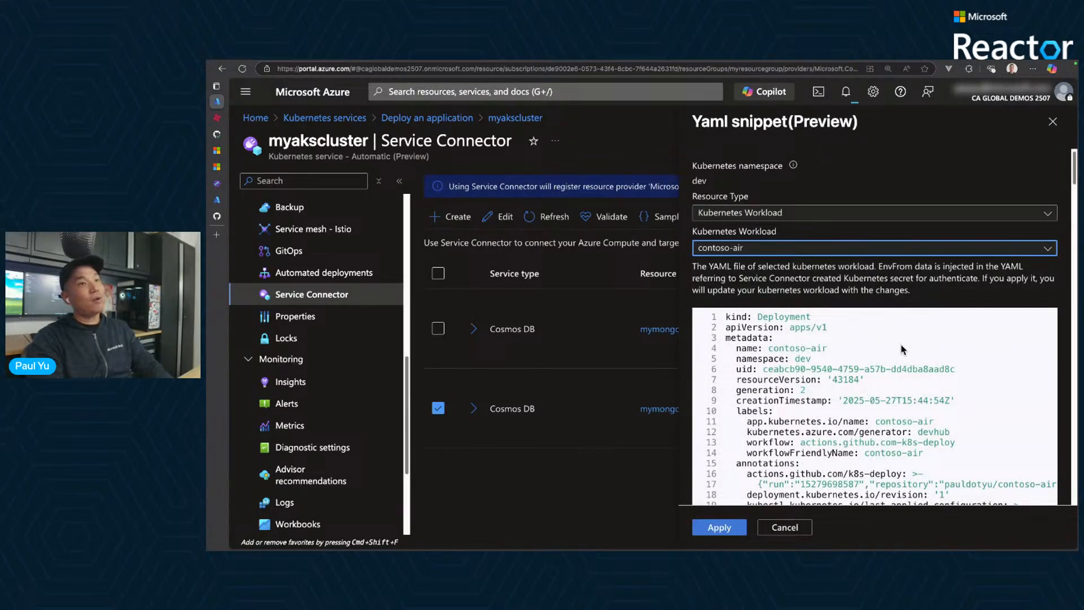
- Examine the contoso-air deployment YAML for the highlighted workload identity label, Cosmos DB secretRef and service account name
scroll(992, 383, "down", 12)
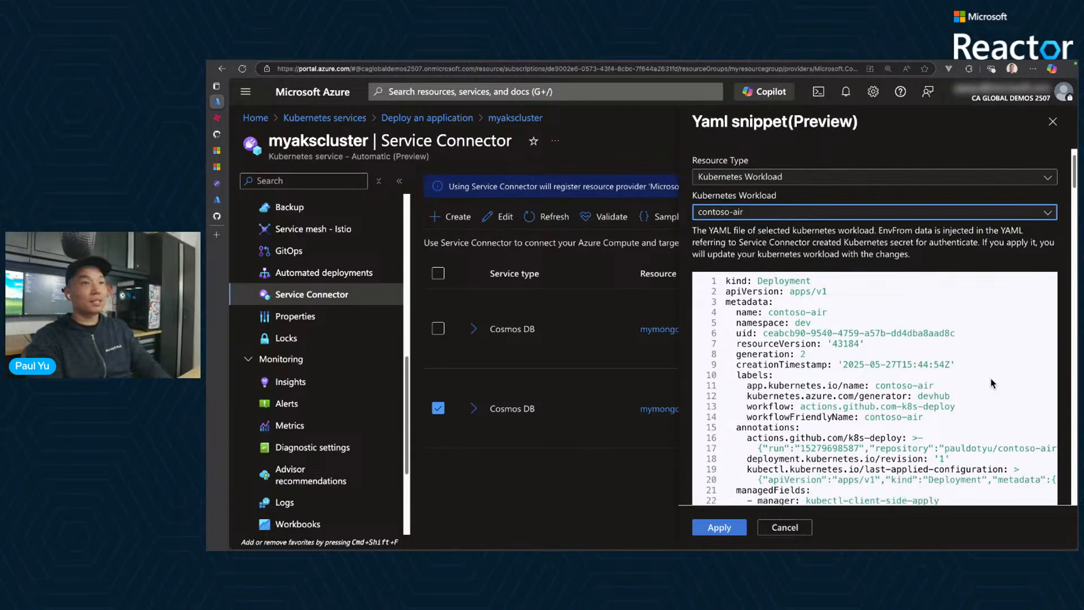
scroll(992, 384, "down", 20)
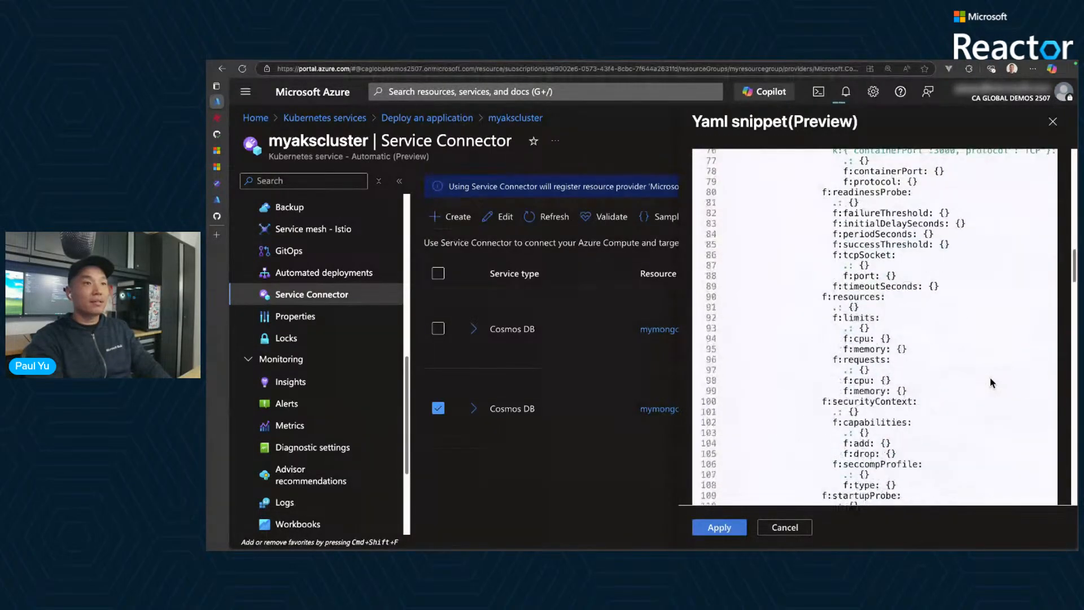
scroll(989, 378, "down", 2)
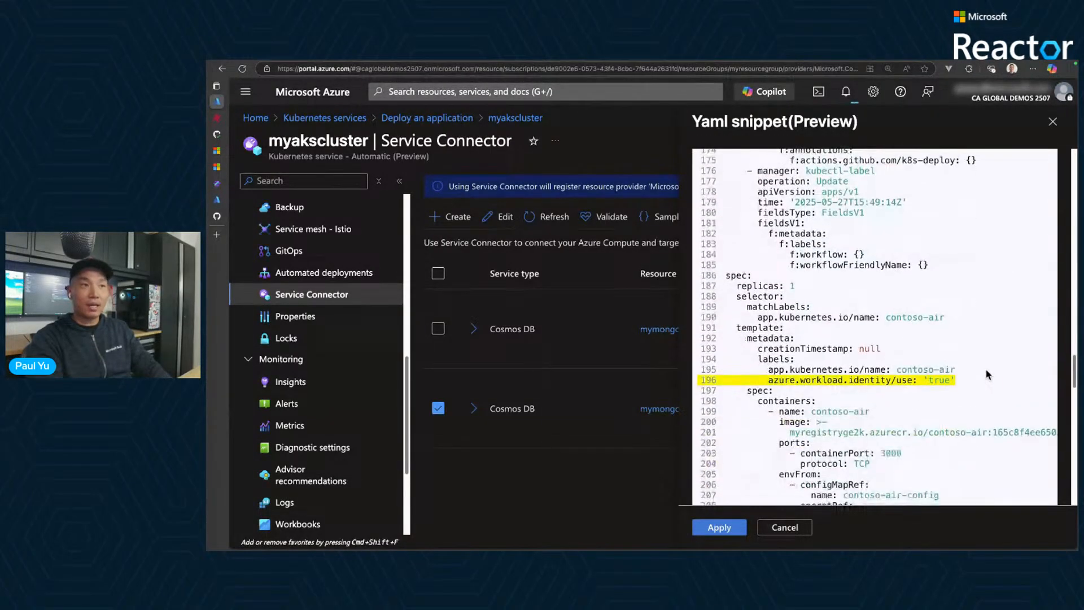
left_click_drag(995, 357, 959, 374)
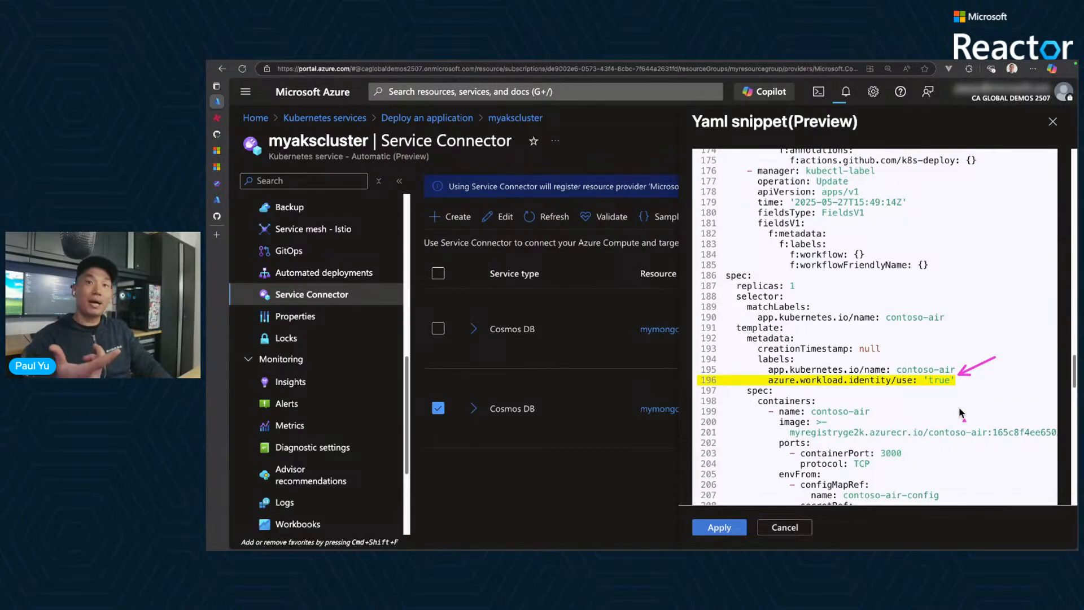
key("Escape")
scroll(961, 413, "down", 8)
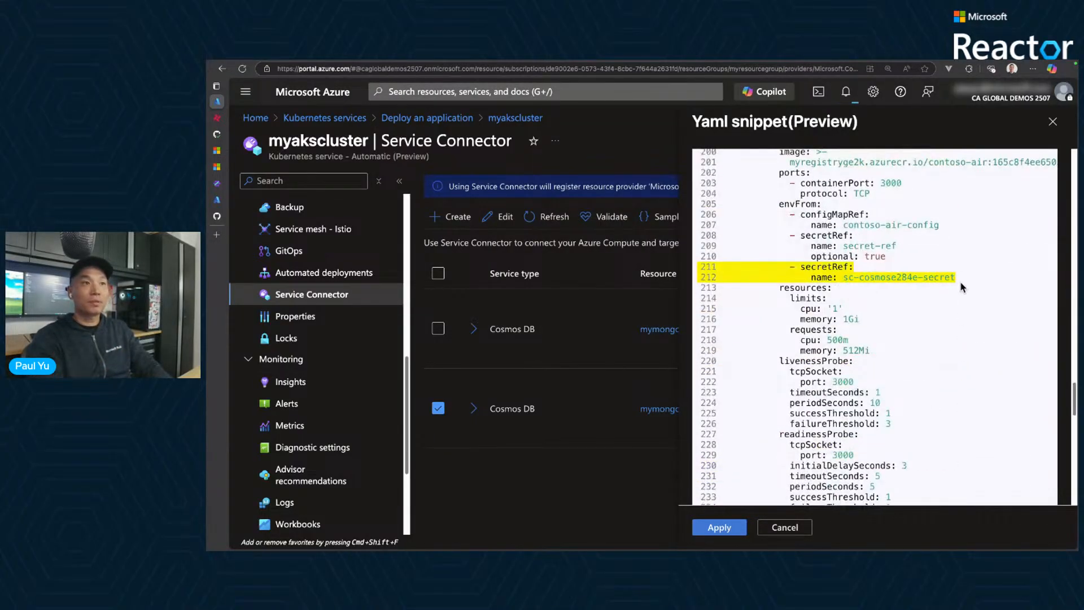
left_click_drag(1002, 265, 962, 278)
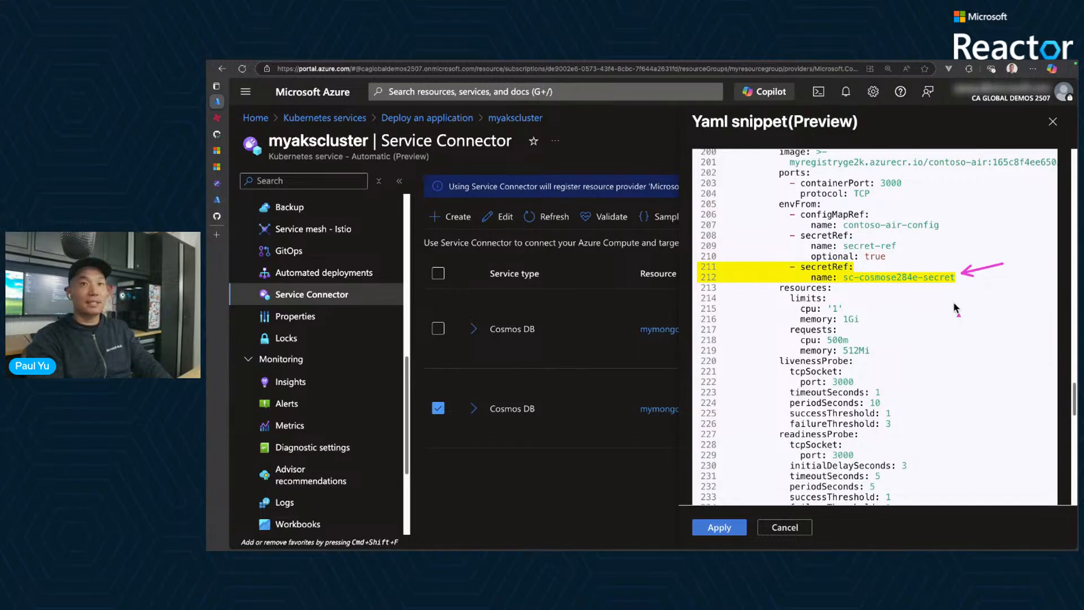
key("Escape")
scroll(943, 329, "down", 20)
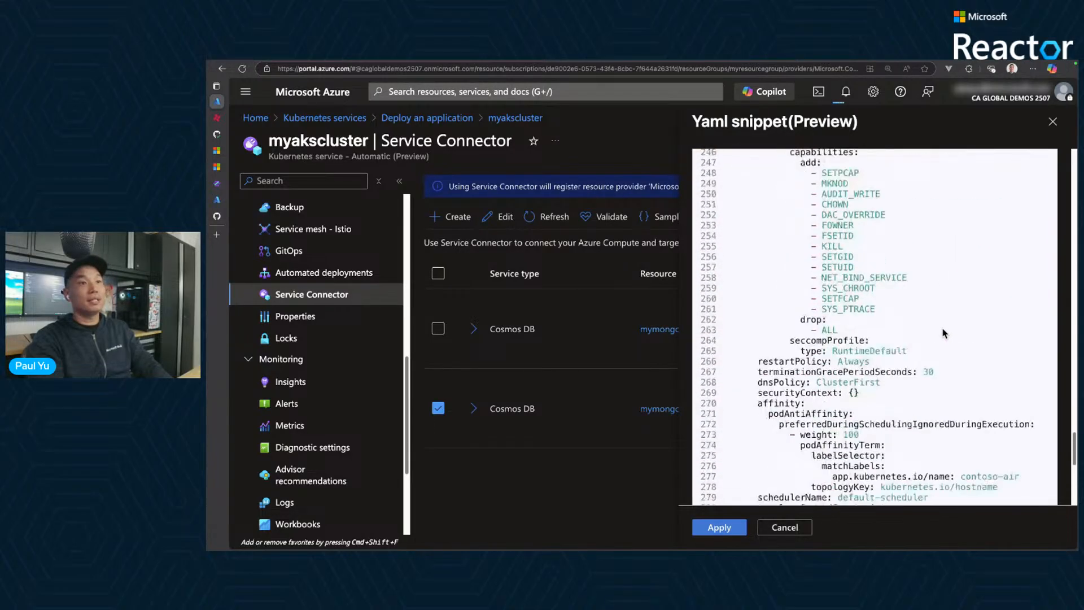
left_click_drag(1020, 293, 998, 318)
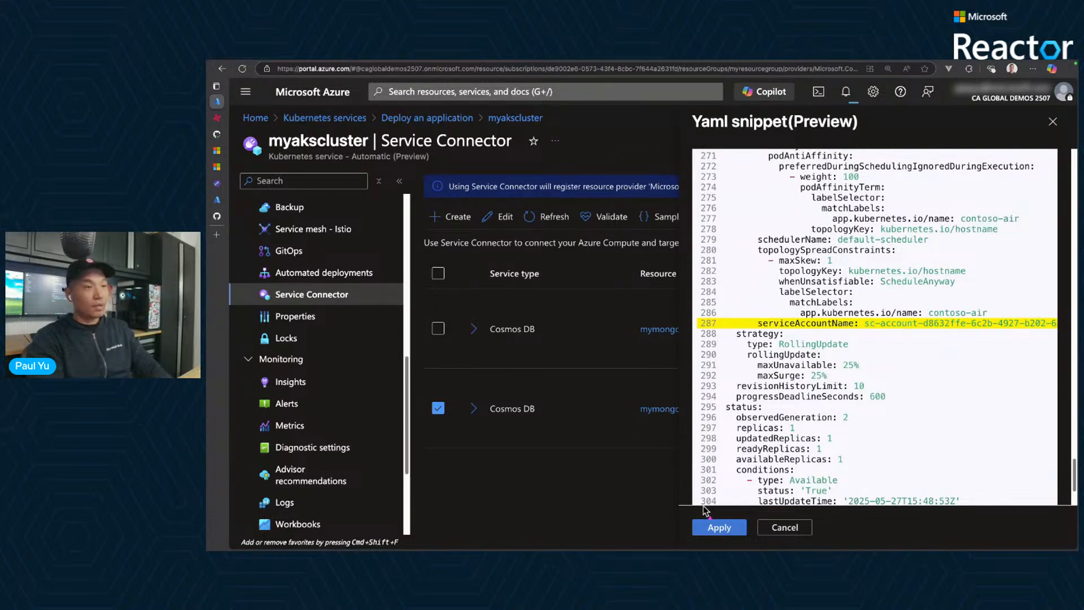
- Recheck the highlighted changes in the contoso-air YAML and apply them to the deployment
left_click_drag(683, 508, 756, 544)
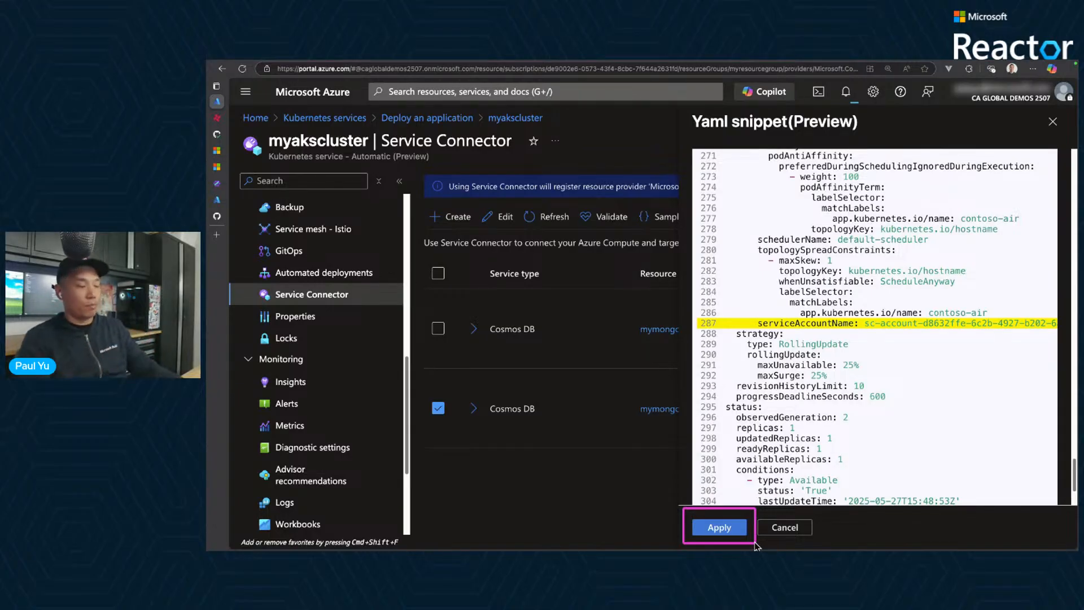
scroll(879, 361, "up", 5)
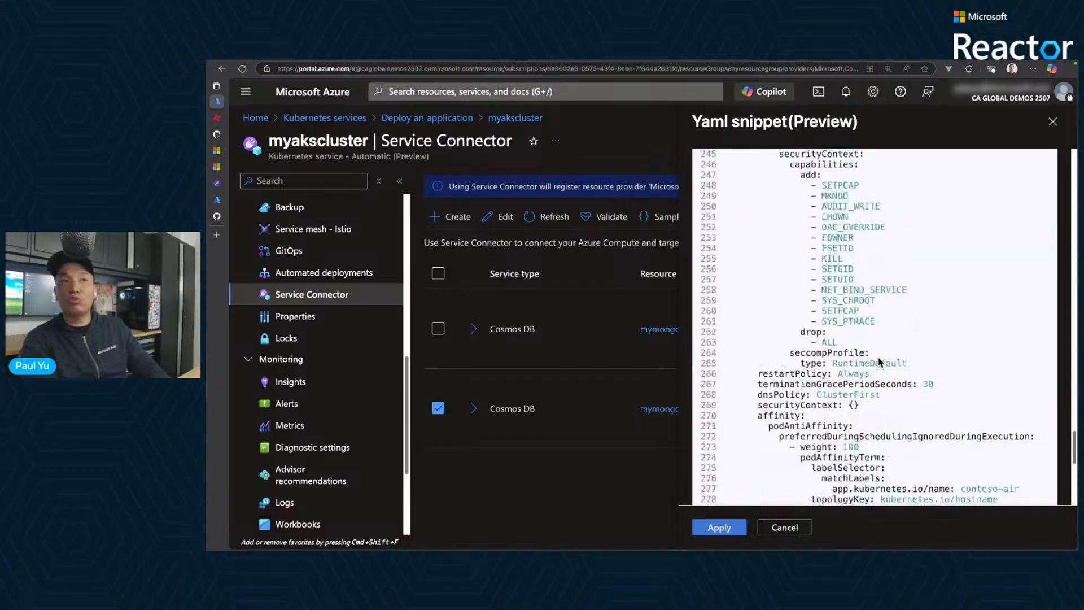
scroll(879, 361, "up", 9)
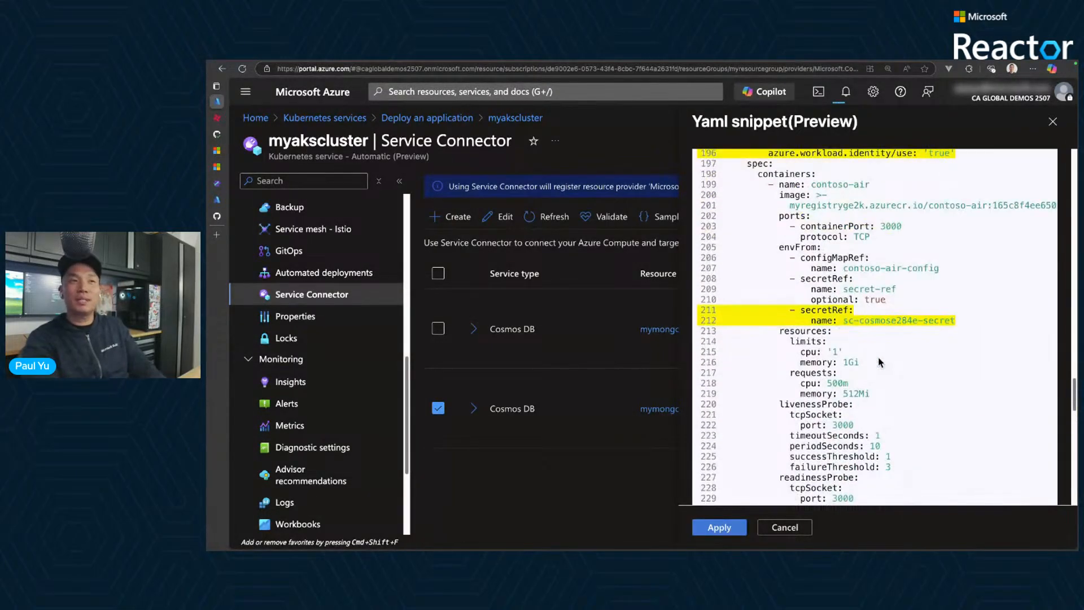
scroll(879, 361, "up", 2)
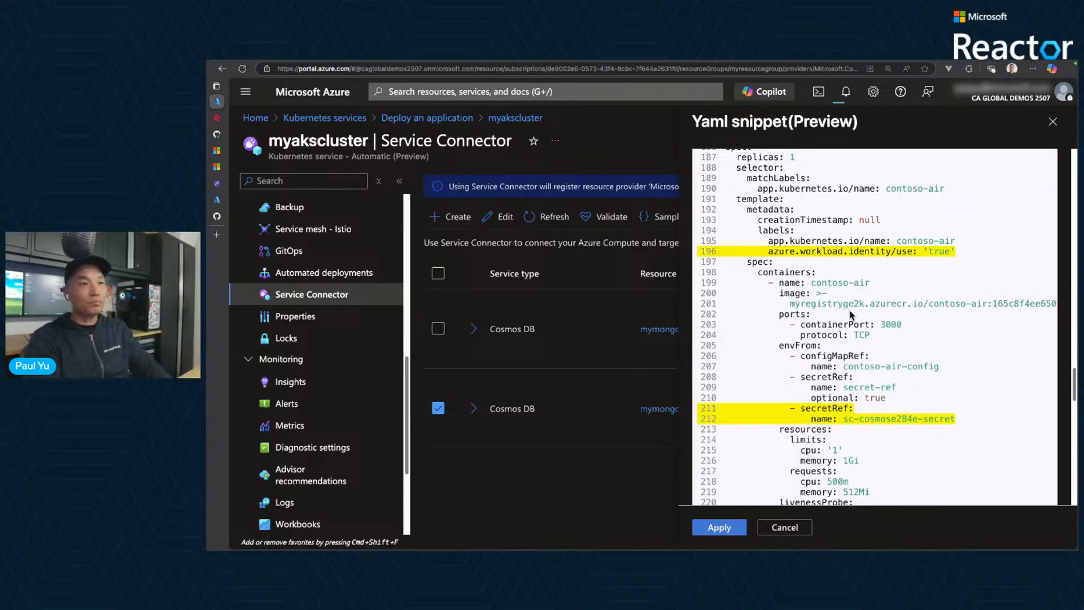
scroll(868, 344, "down", 5)
scroll(885, 359, "down", 10)
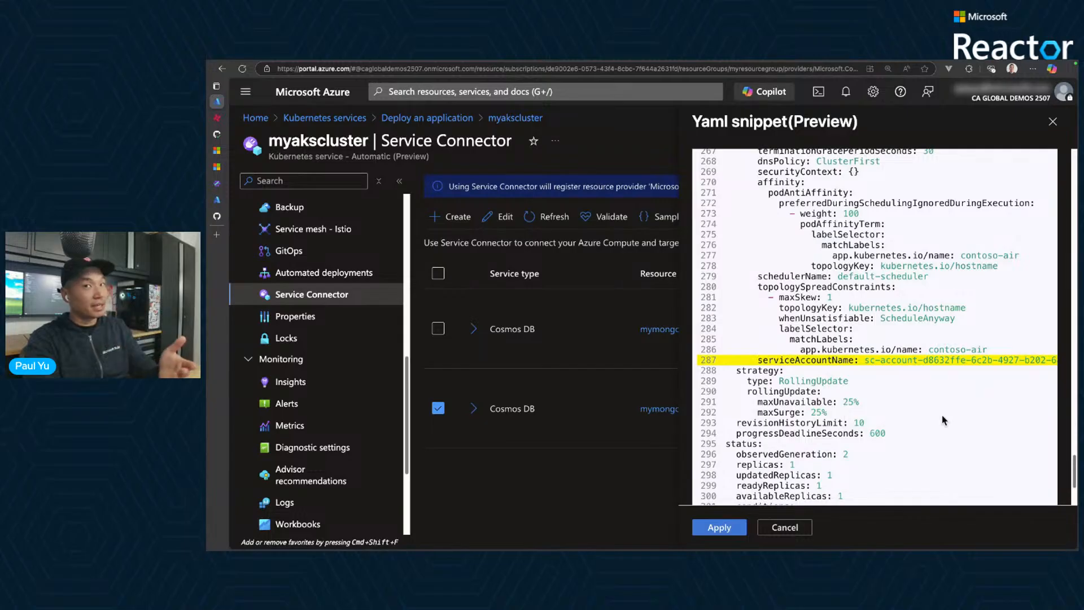
left_click(720, 527)
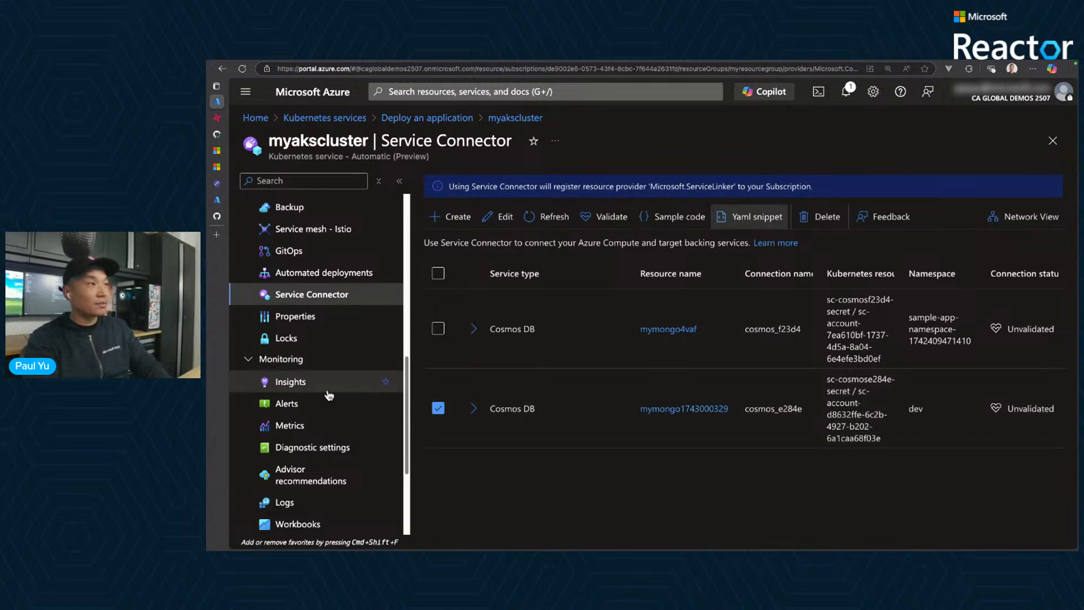
- Open the contoso-air deployment from the cluster's workloads and refresh its overview to check the pod's status and age
scroll(316, 319, "up", 5)
scroll(325, 308, "up", 2)
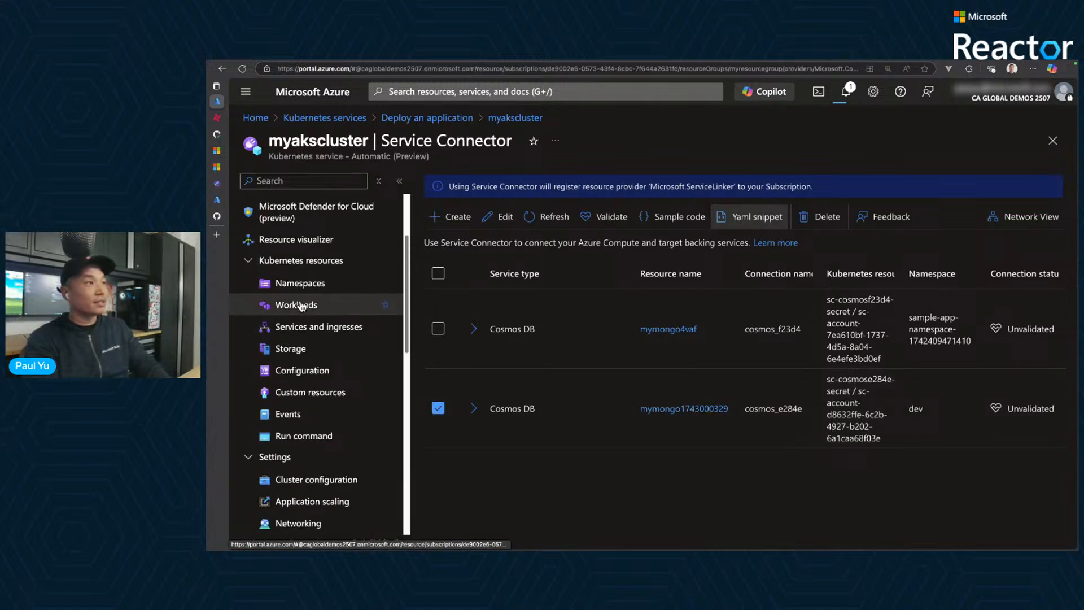
left_click(316, 305)
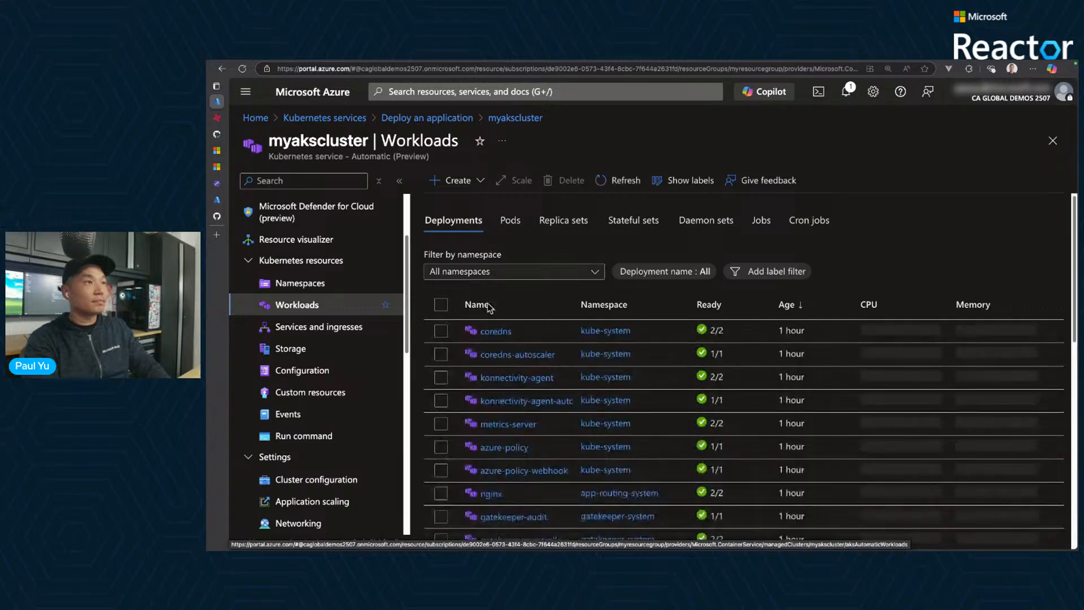
scroll(504, 332, "down", 5)
left_click(509, 511)
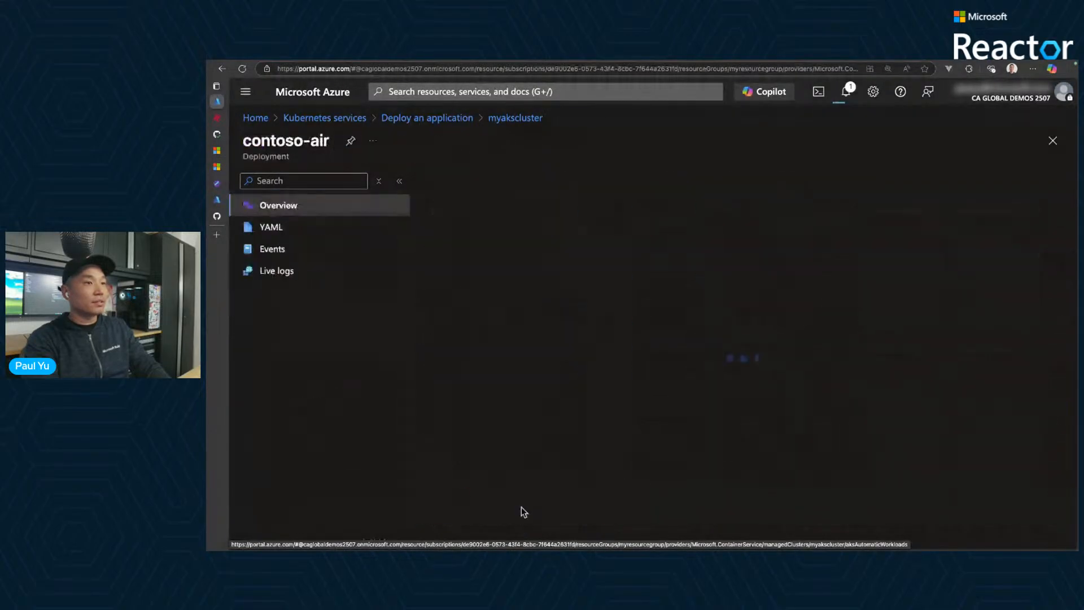
scroll(493, 339, "down", 4)
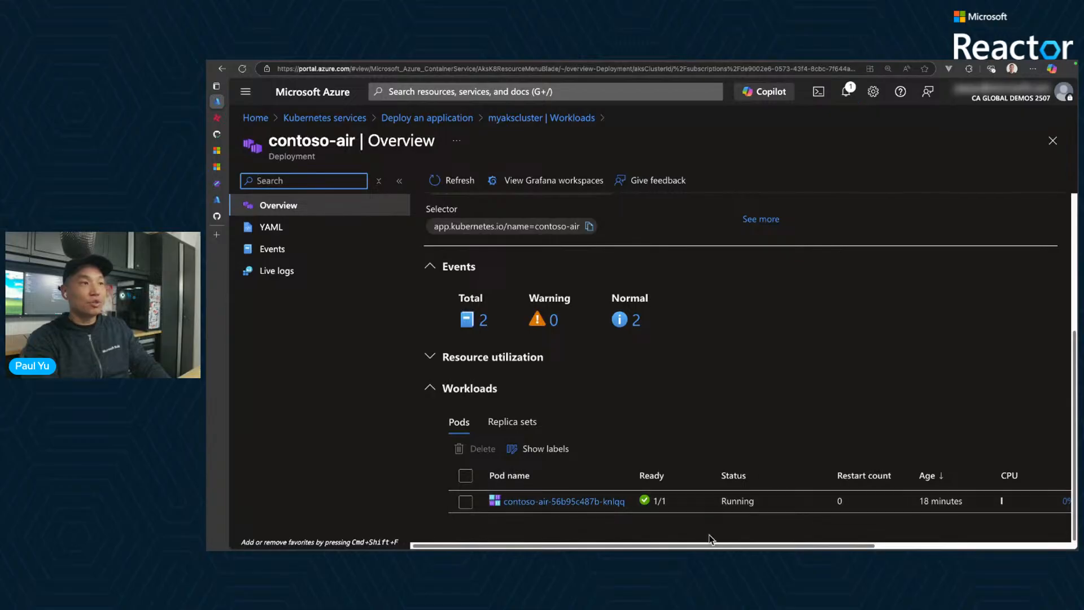
left_click(451, 180)
scroll(854, 501, "down", 2)
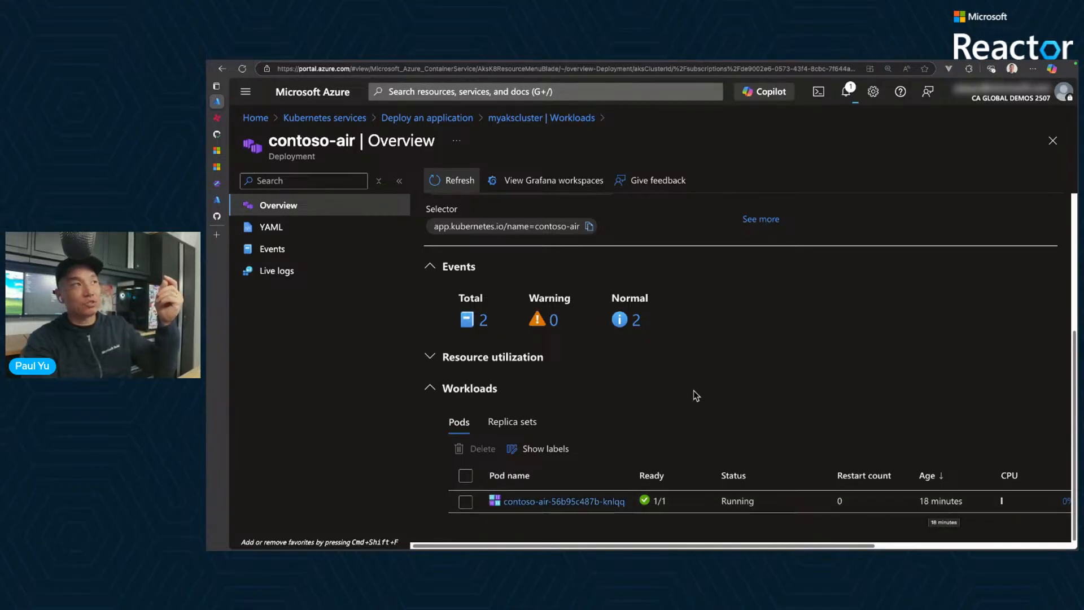
- Switch to the Contoso Air site and return from the booking error to its home page
left_click(217, 118)
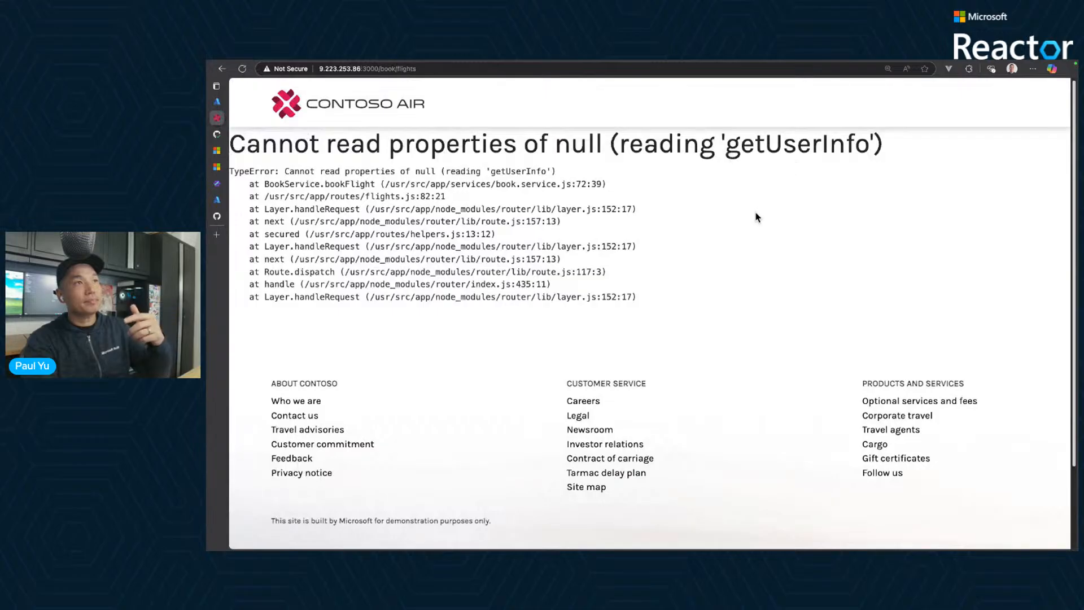
left_click(419, 117)
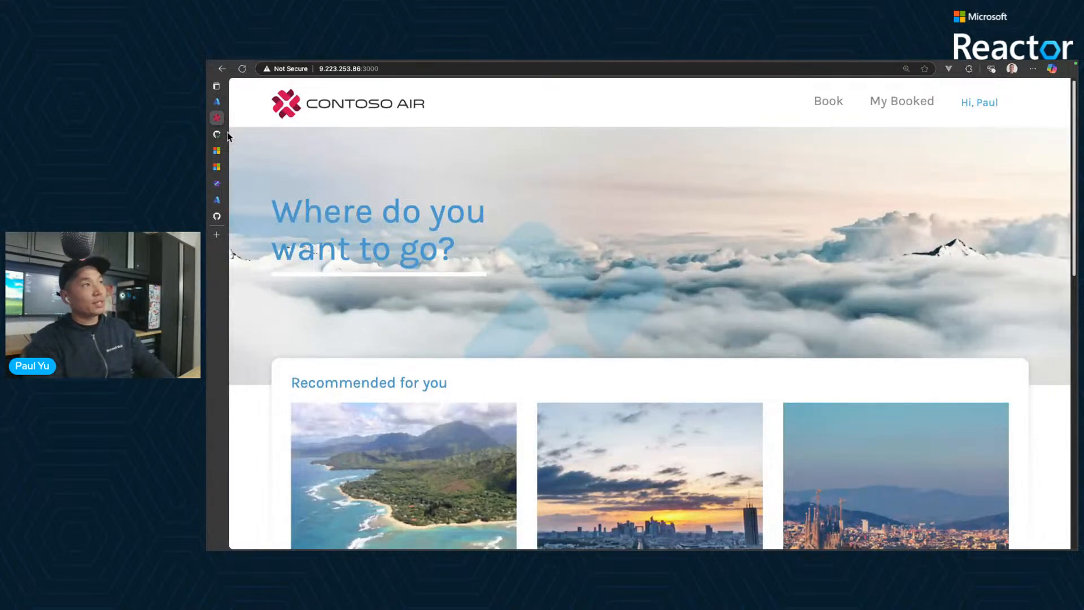
- Switch to the AKS Labs workshop page and read on from troubleshooting through the Service Connector setup section
mouse_move(222, 136)
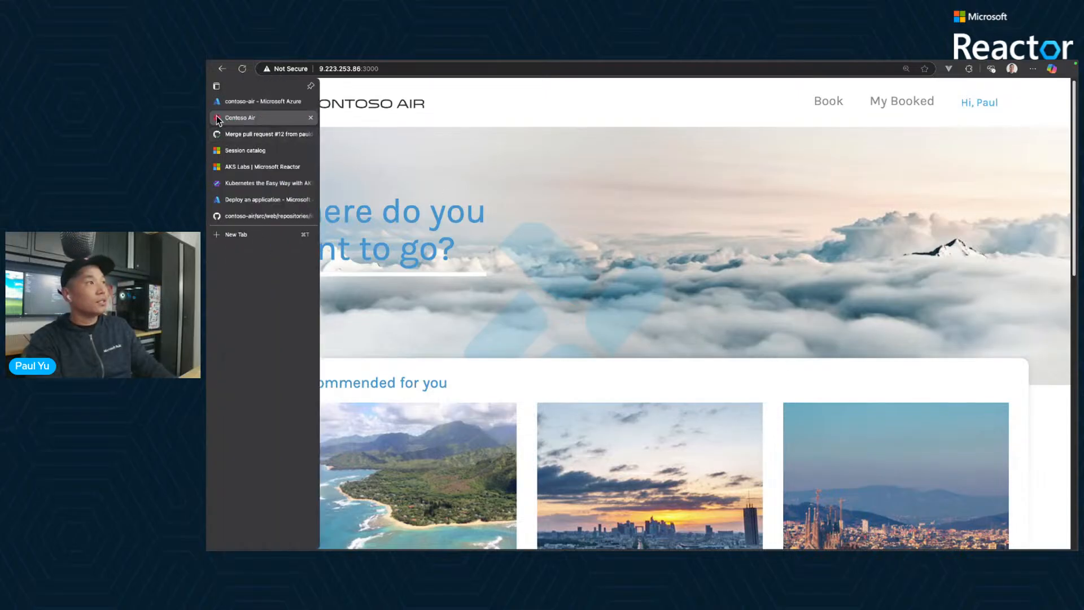
left_click(236, 182)
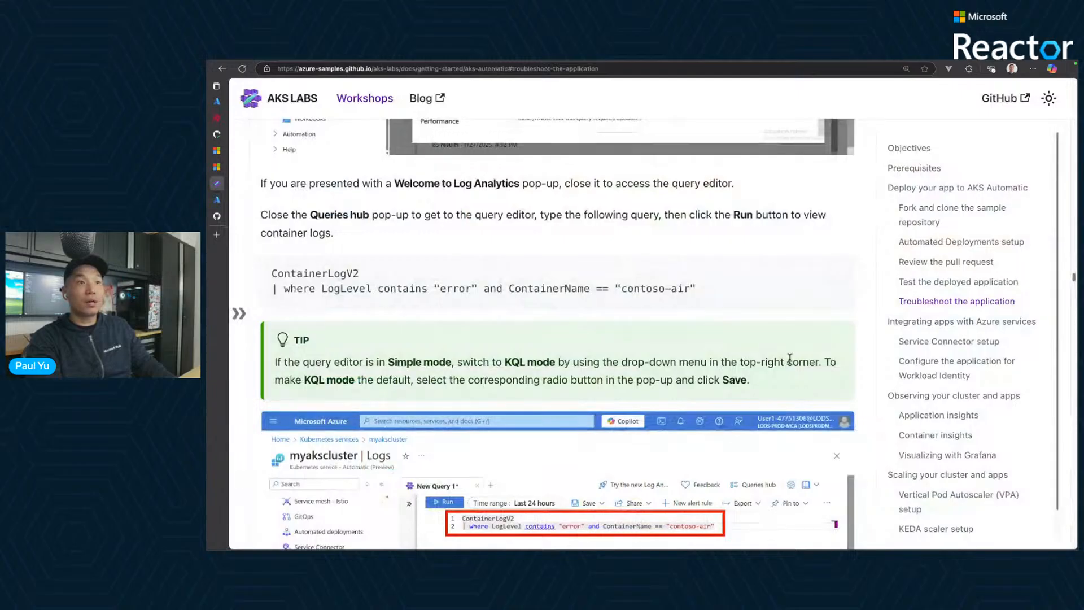
scroll(790, 359, "down", 5)
scroll(790, 359, "down", 6)
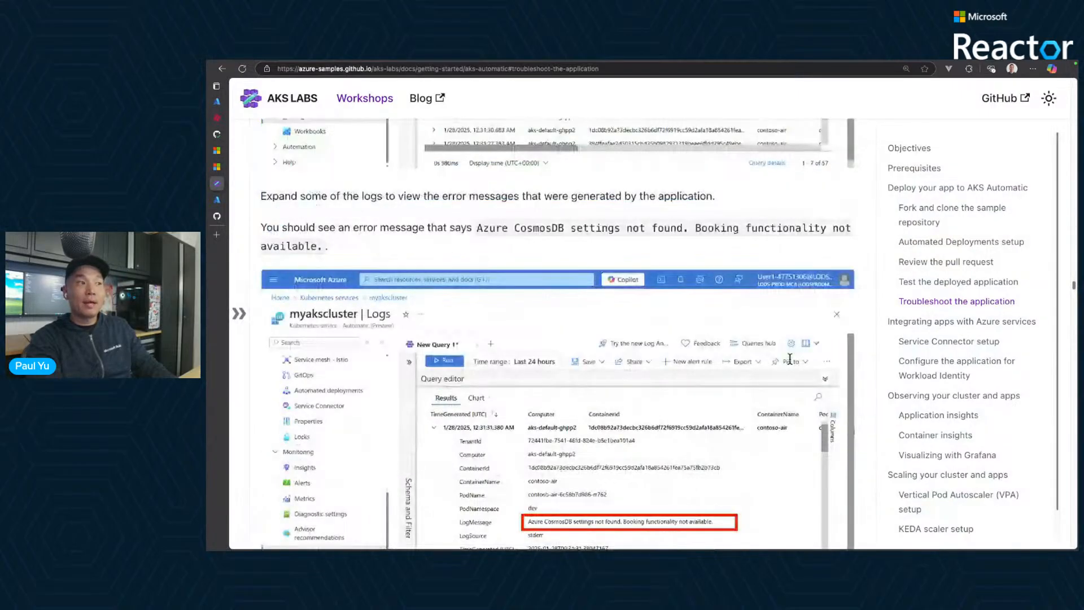
scroll(790, 359, "down", 6)
scroll(789, 358, "down", 20)
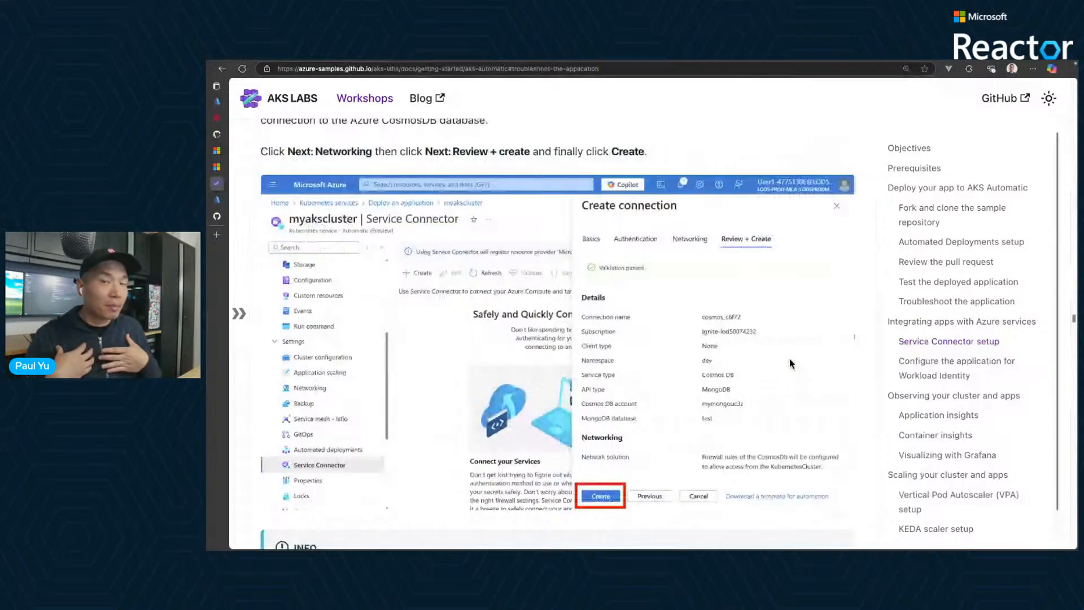
scroll(791, 364, "down", 3)
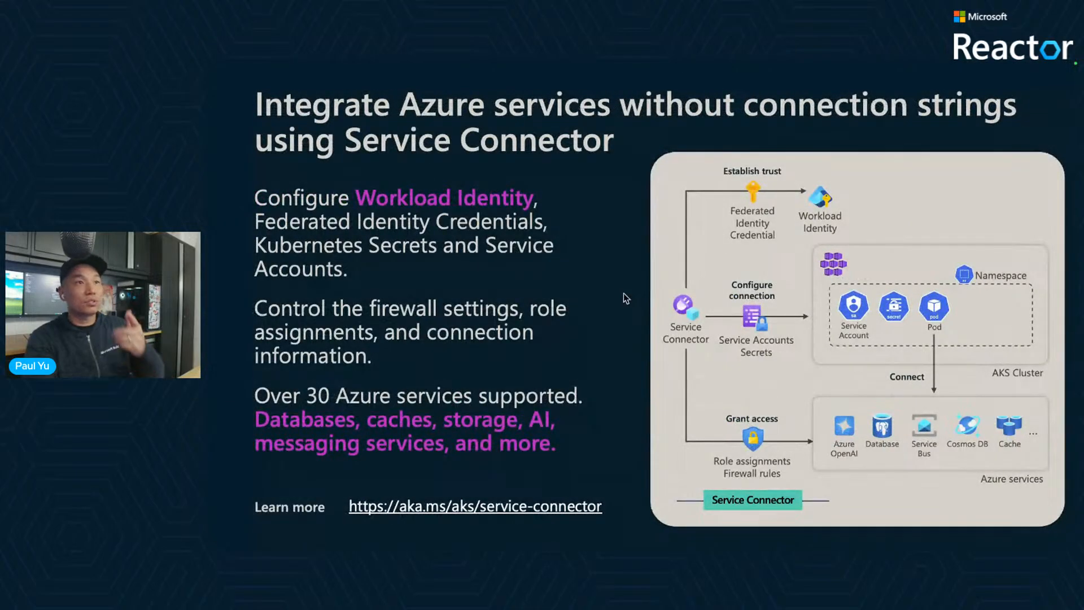
key("Right")
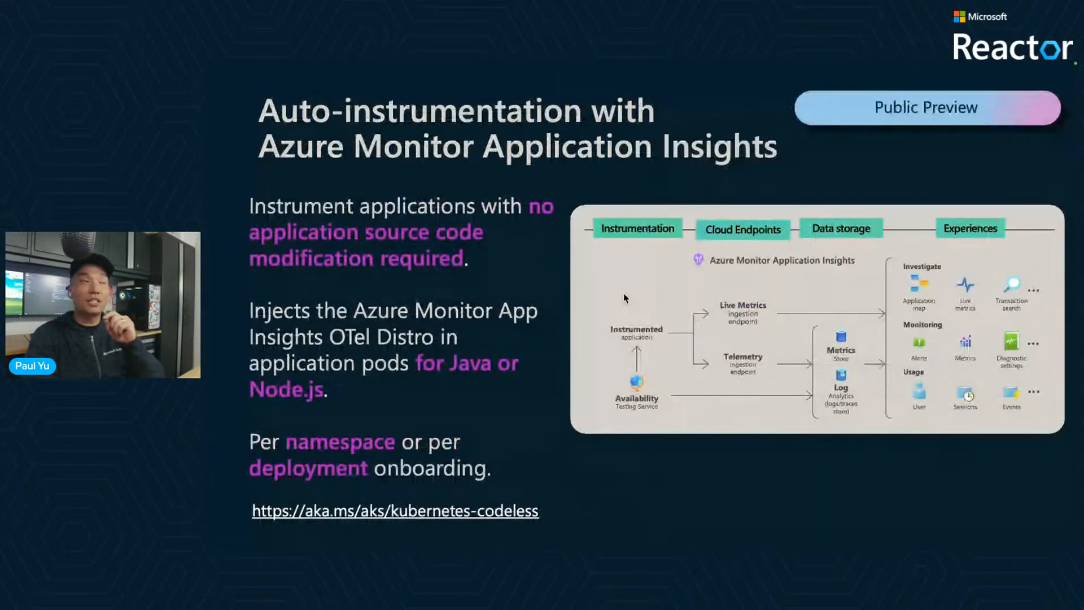